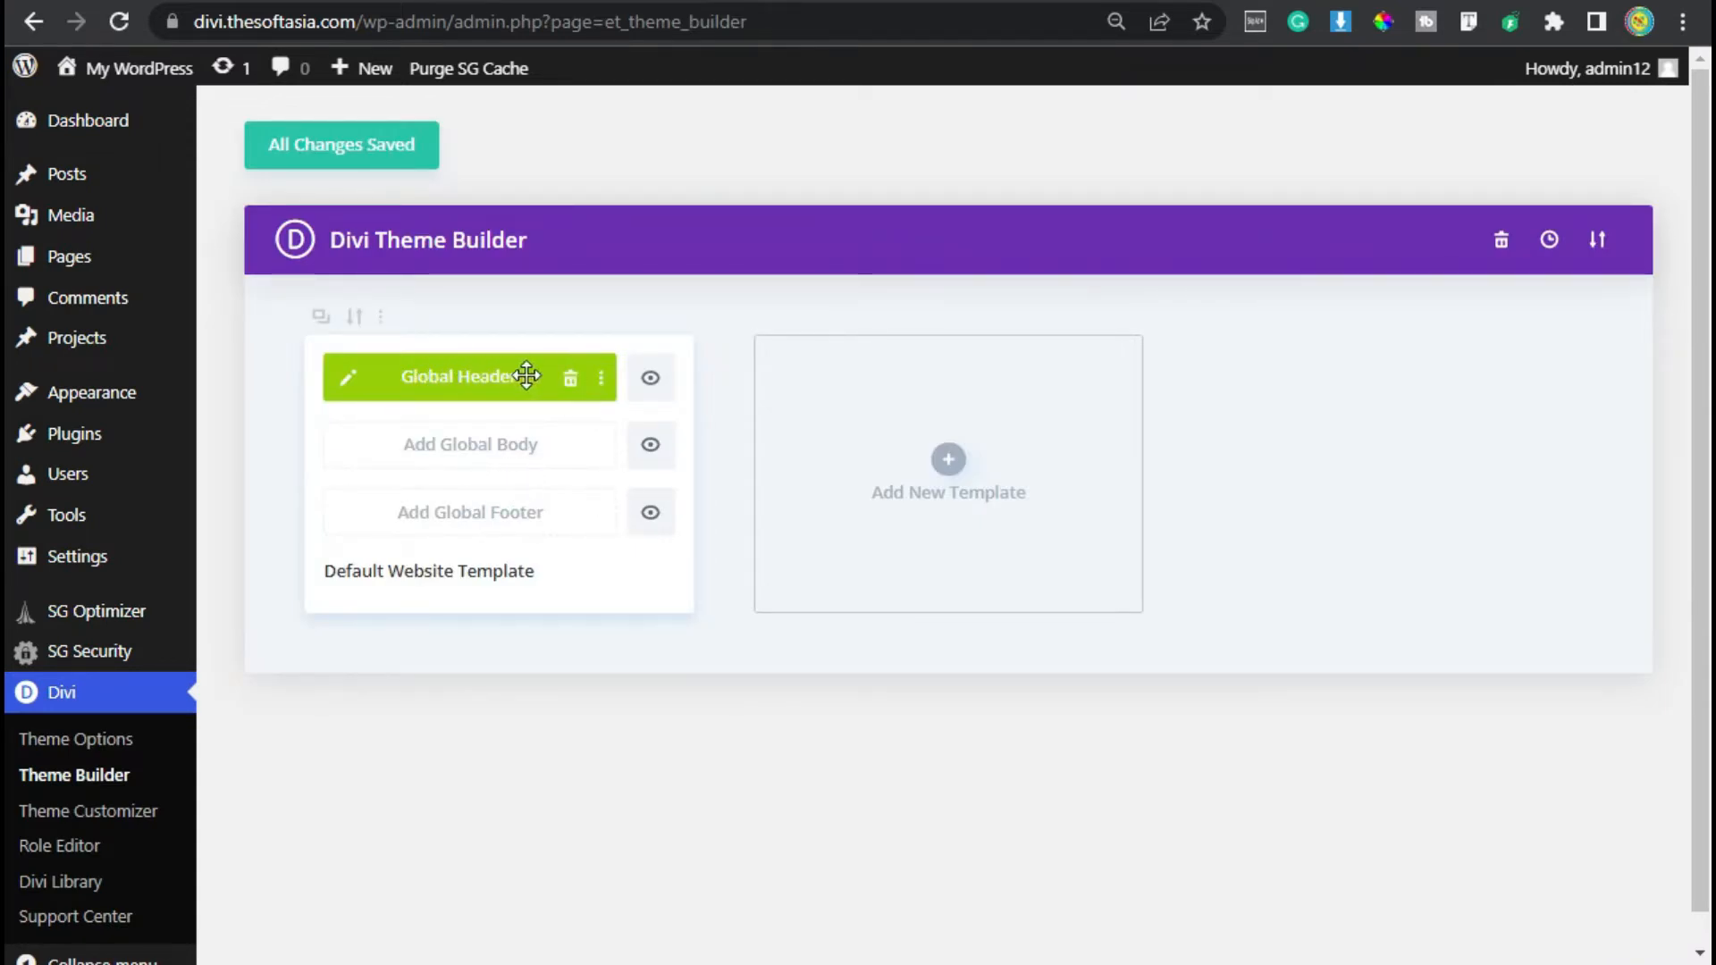
- Start building a new global footer for the default website template
left_click(472, 518)
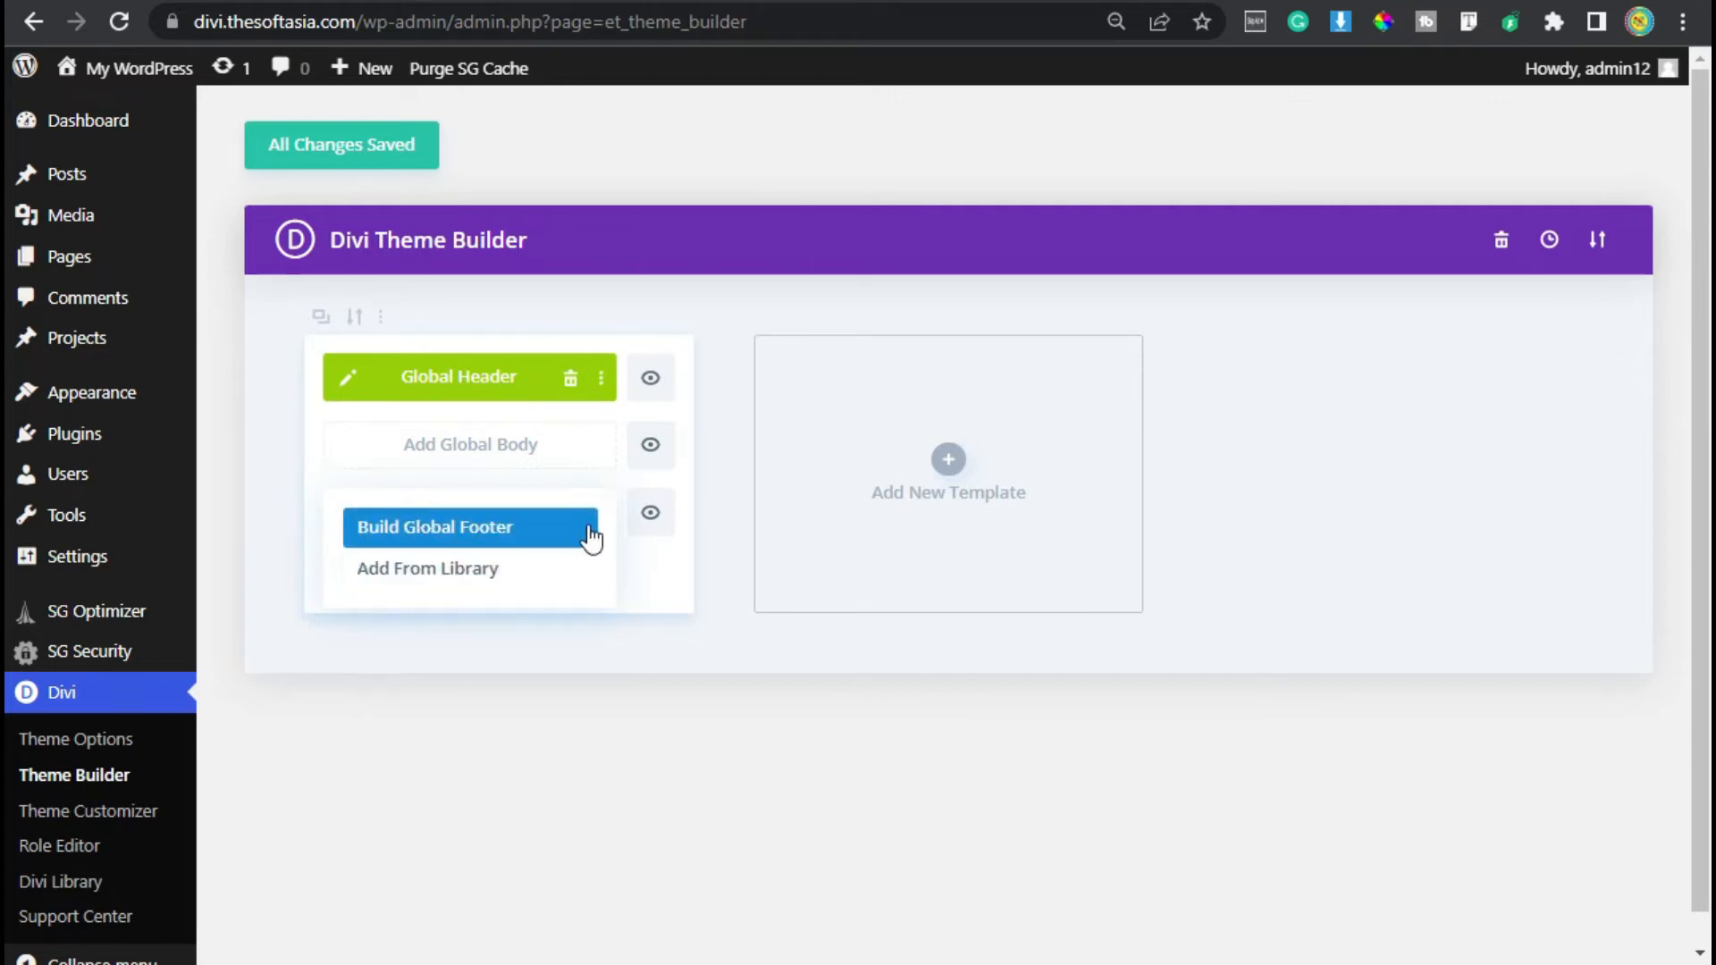
left_click(417, 532)
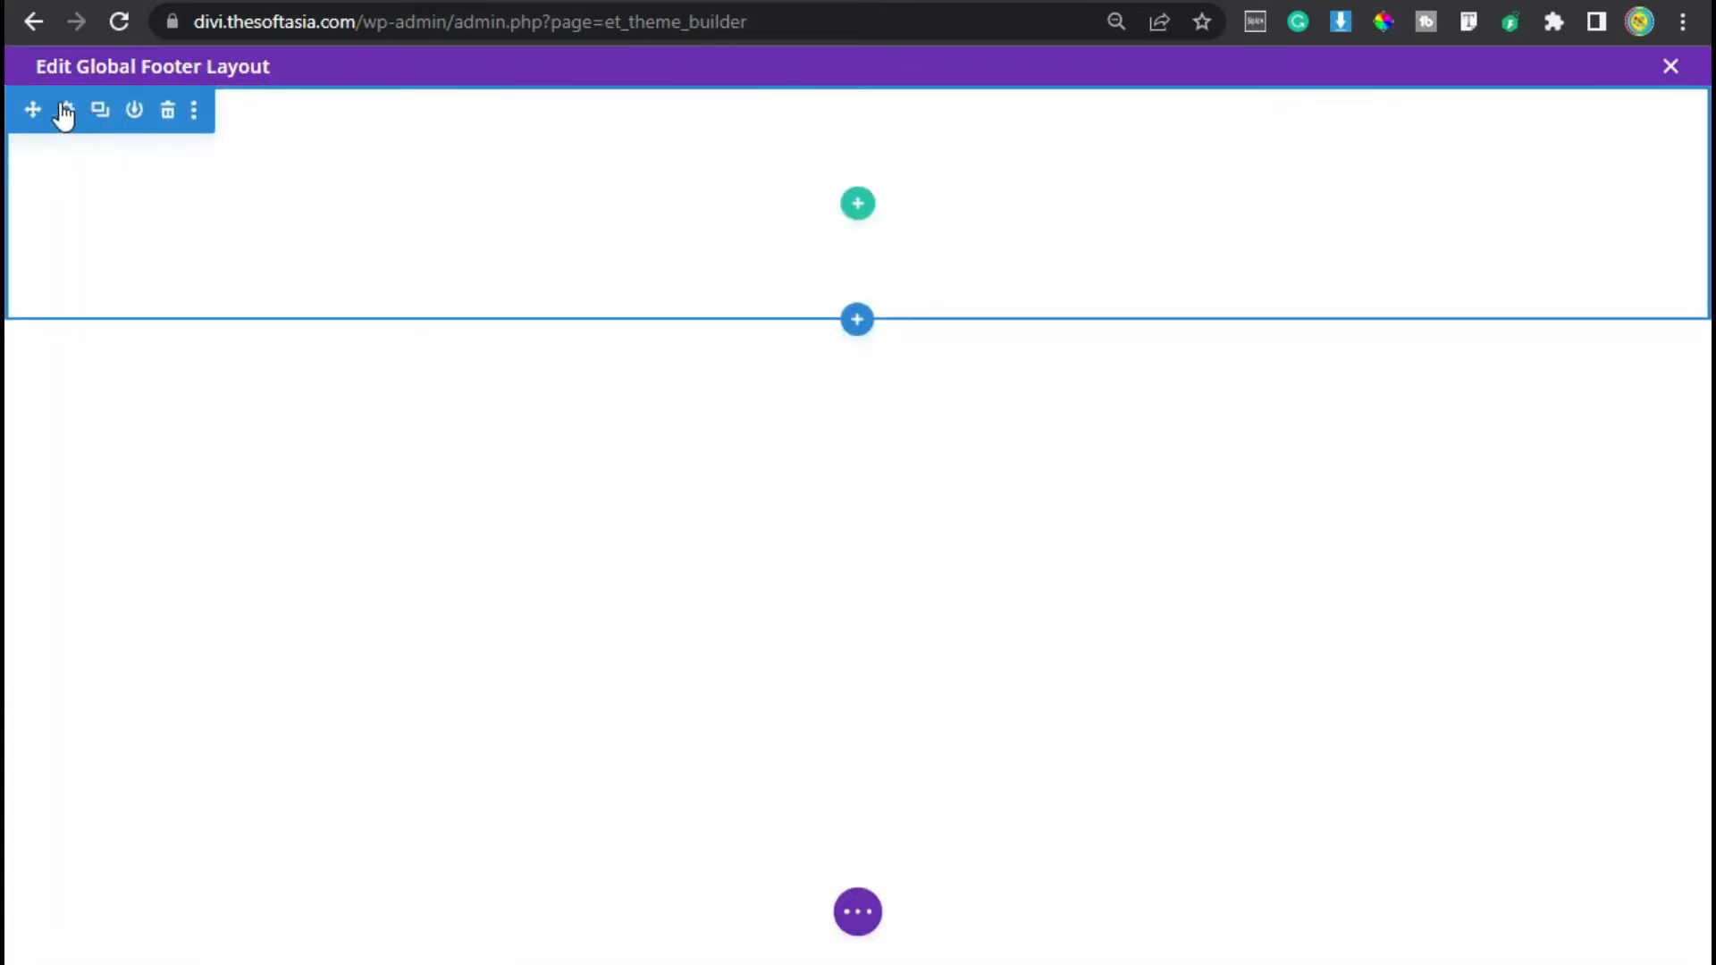
- Set the footer section's padding to 80px at the top and 10px at the bottom
left_click(62, 106)
left_click(798, 250)
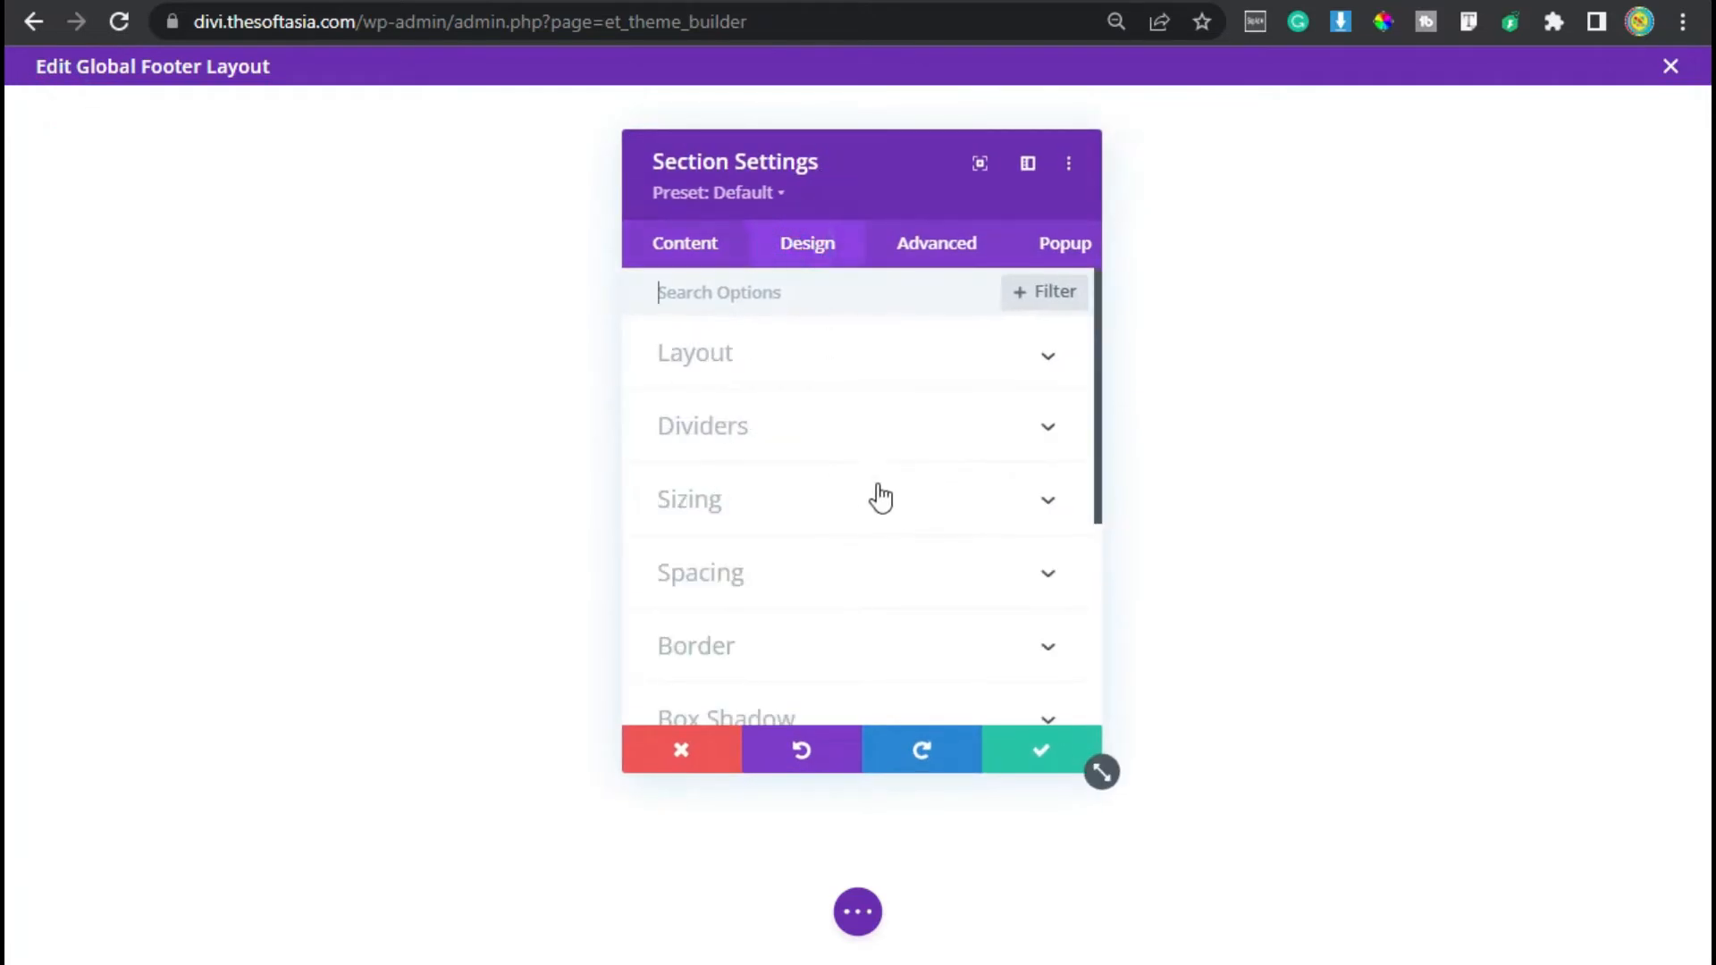
left_click(876, 592)
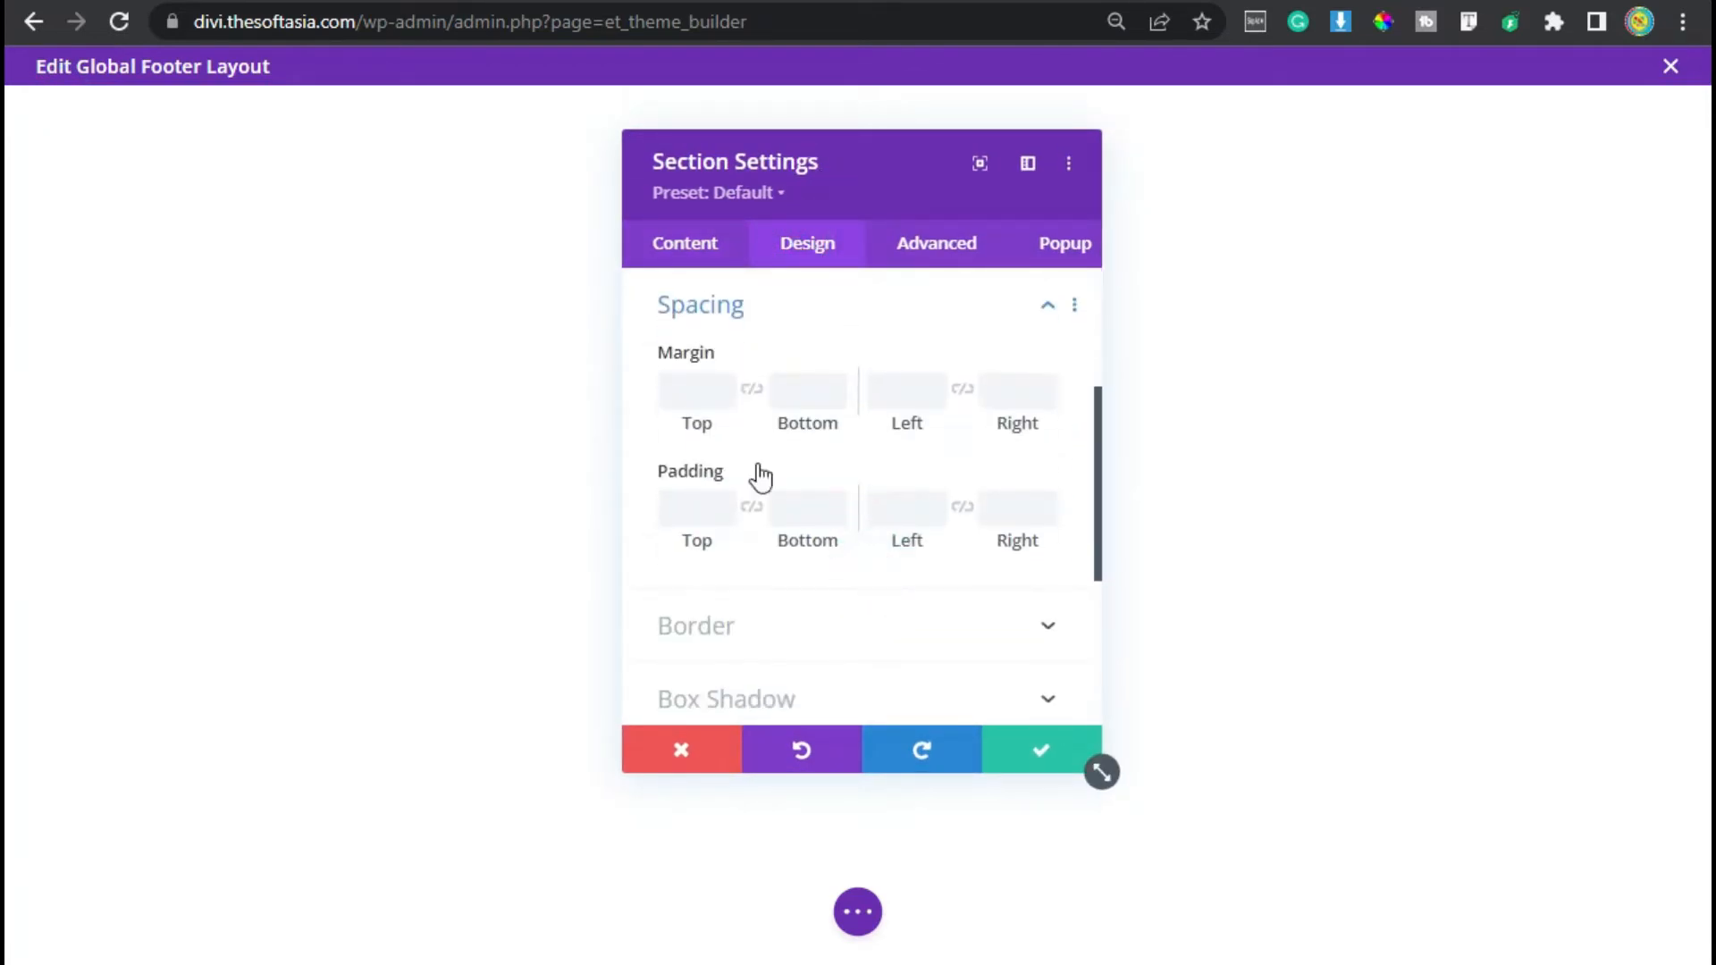
type("80")
left_click(800, 508)
type("10px")
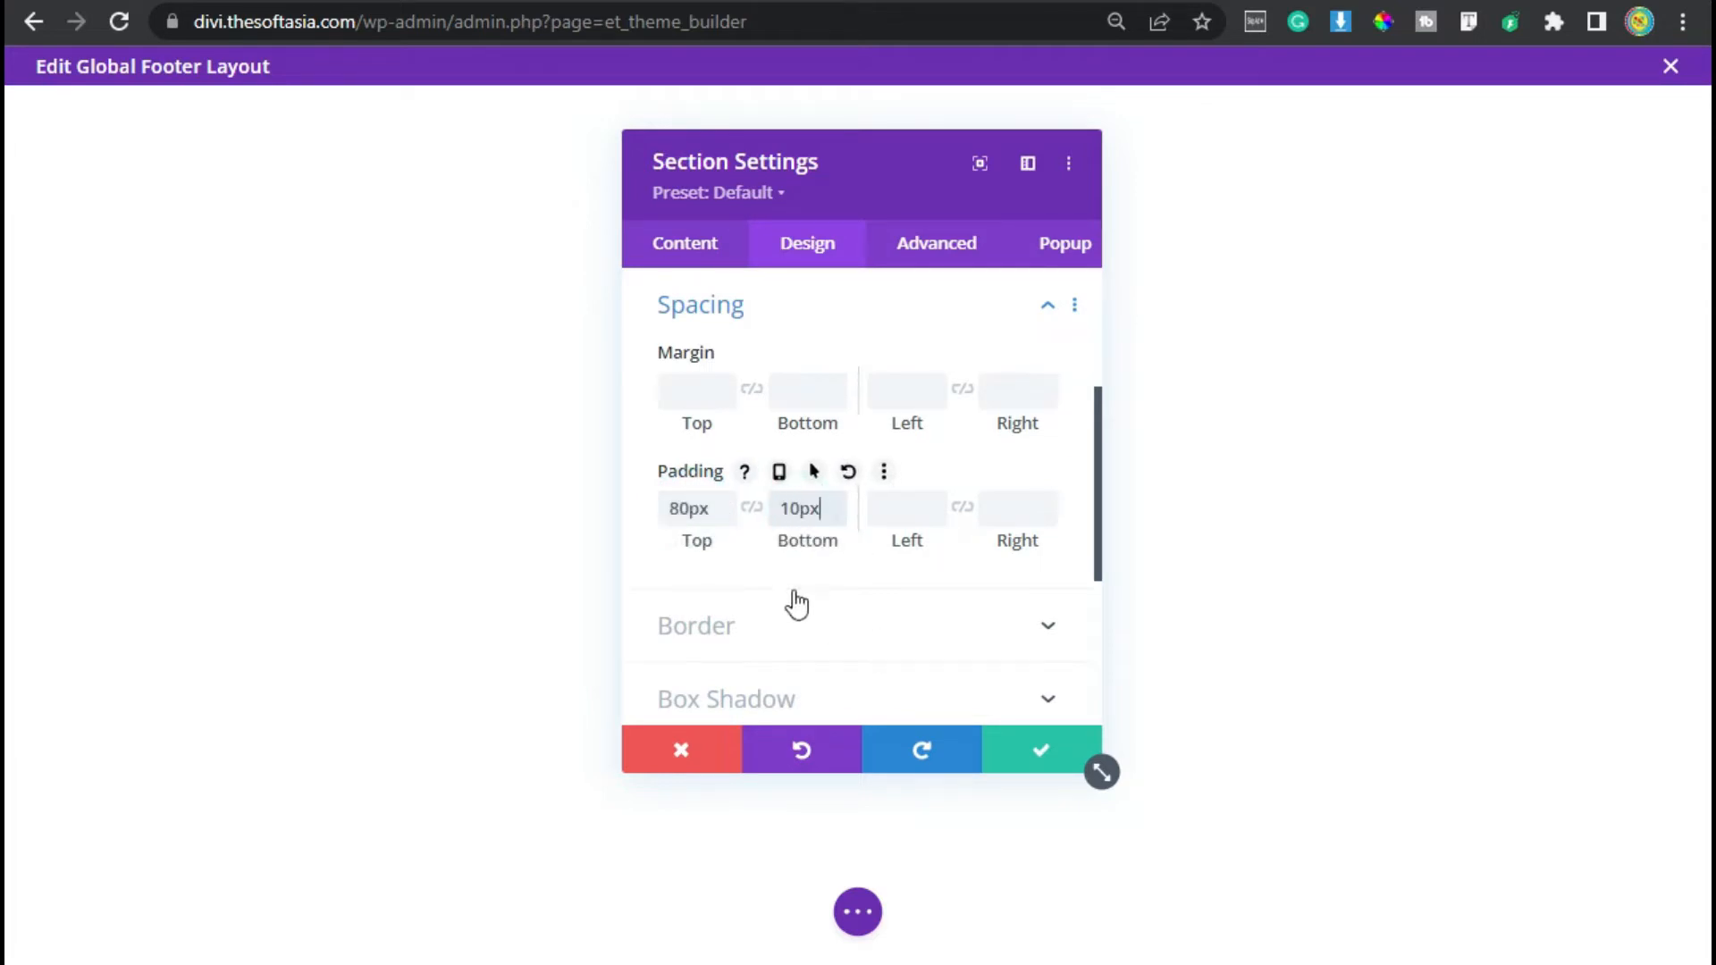
left_click(1041, 756)
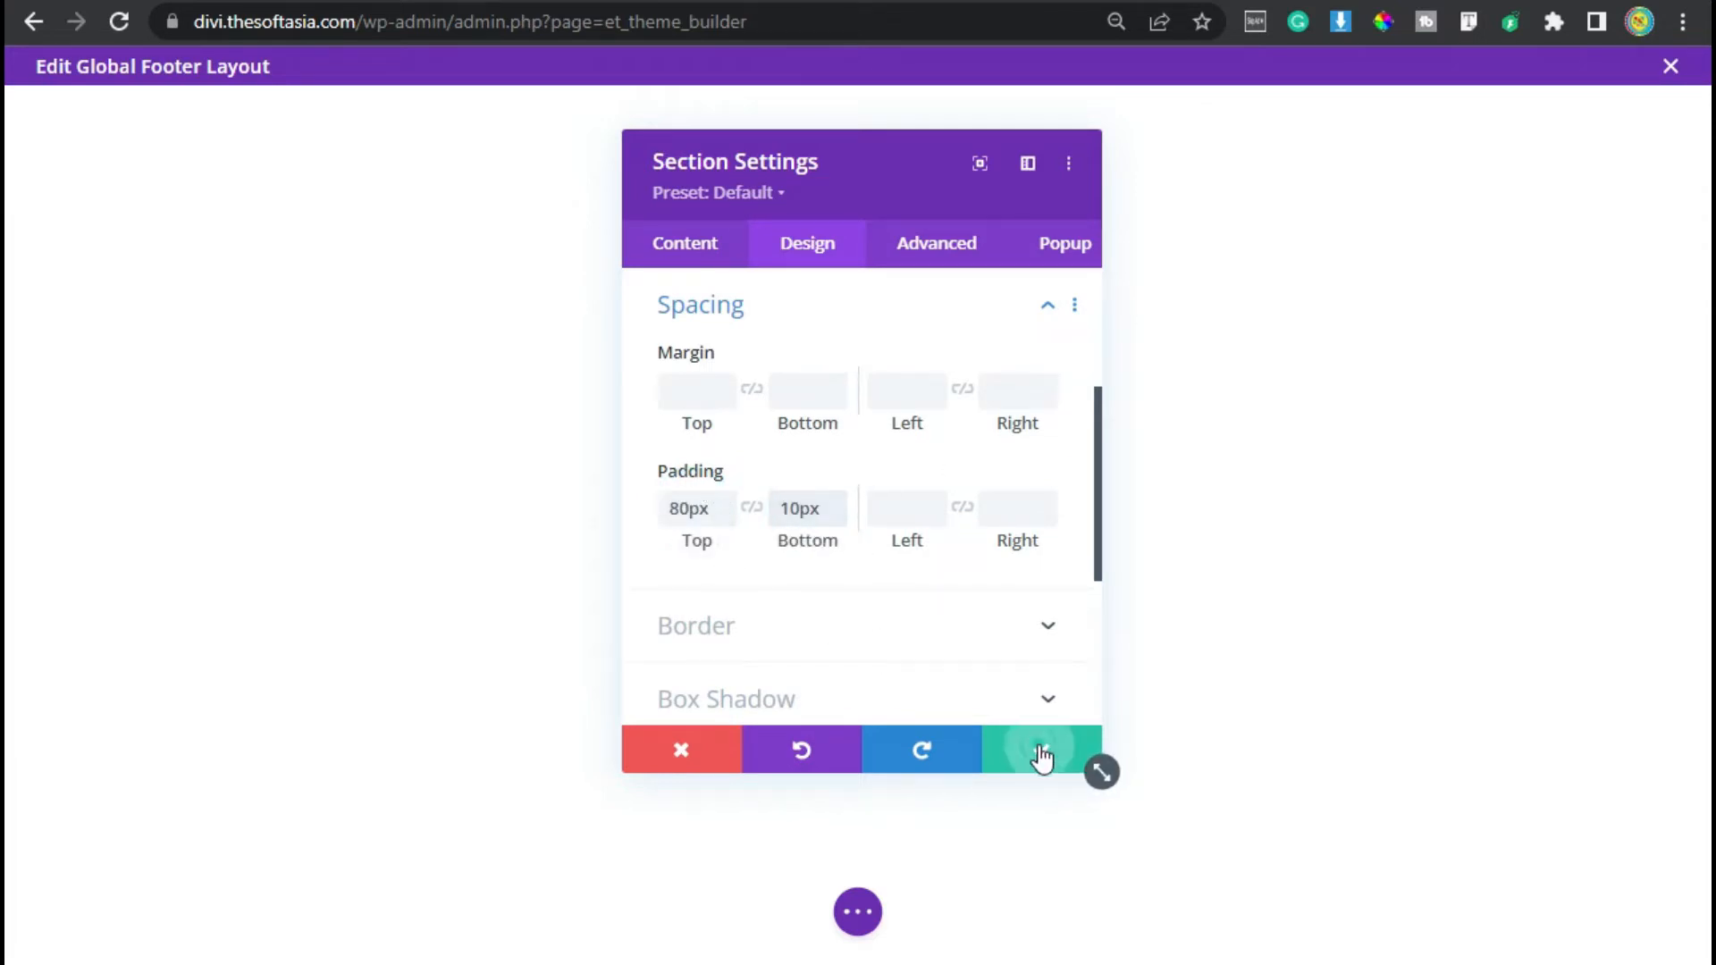
- Insert a four-column row into the footer section
left_click(857, 242)
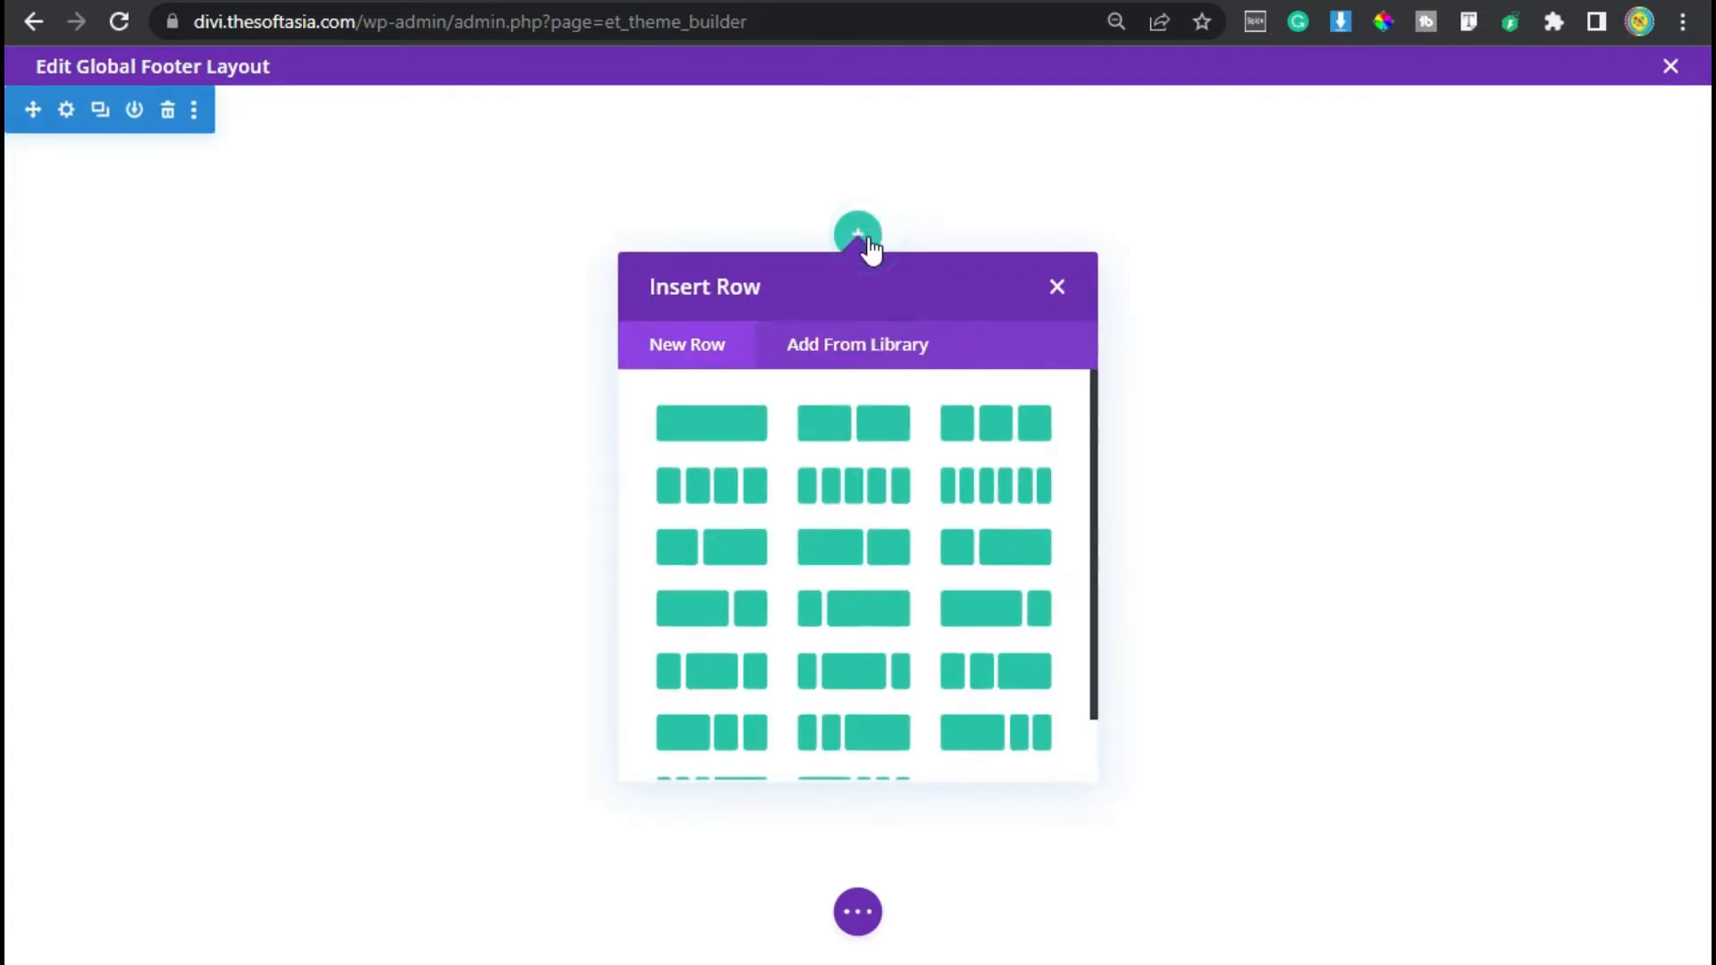
left_click(721, 485)
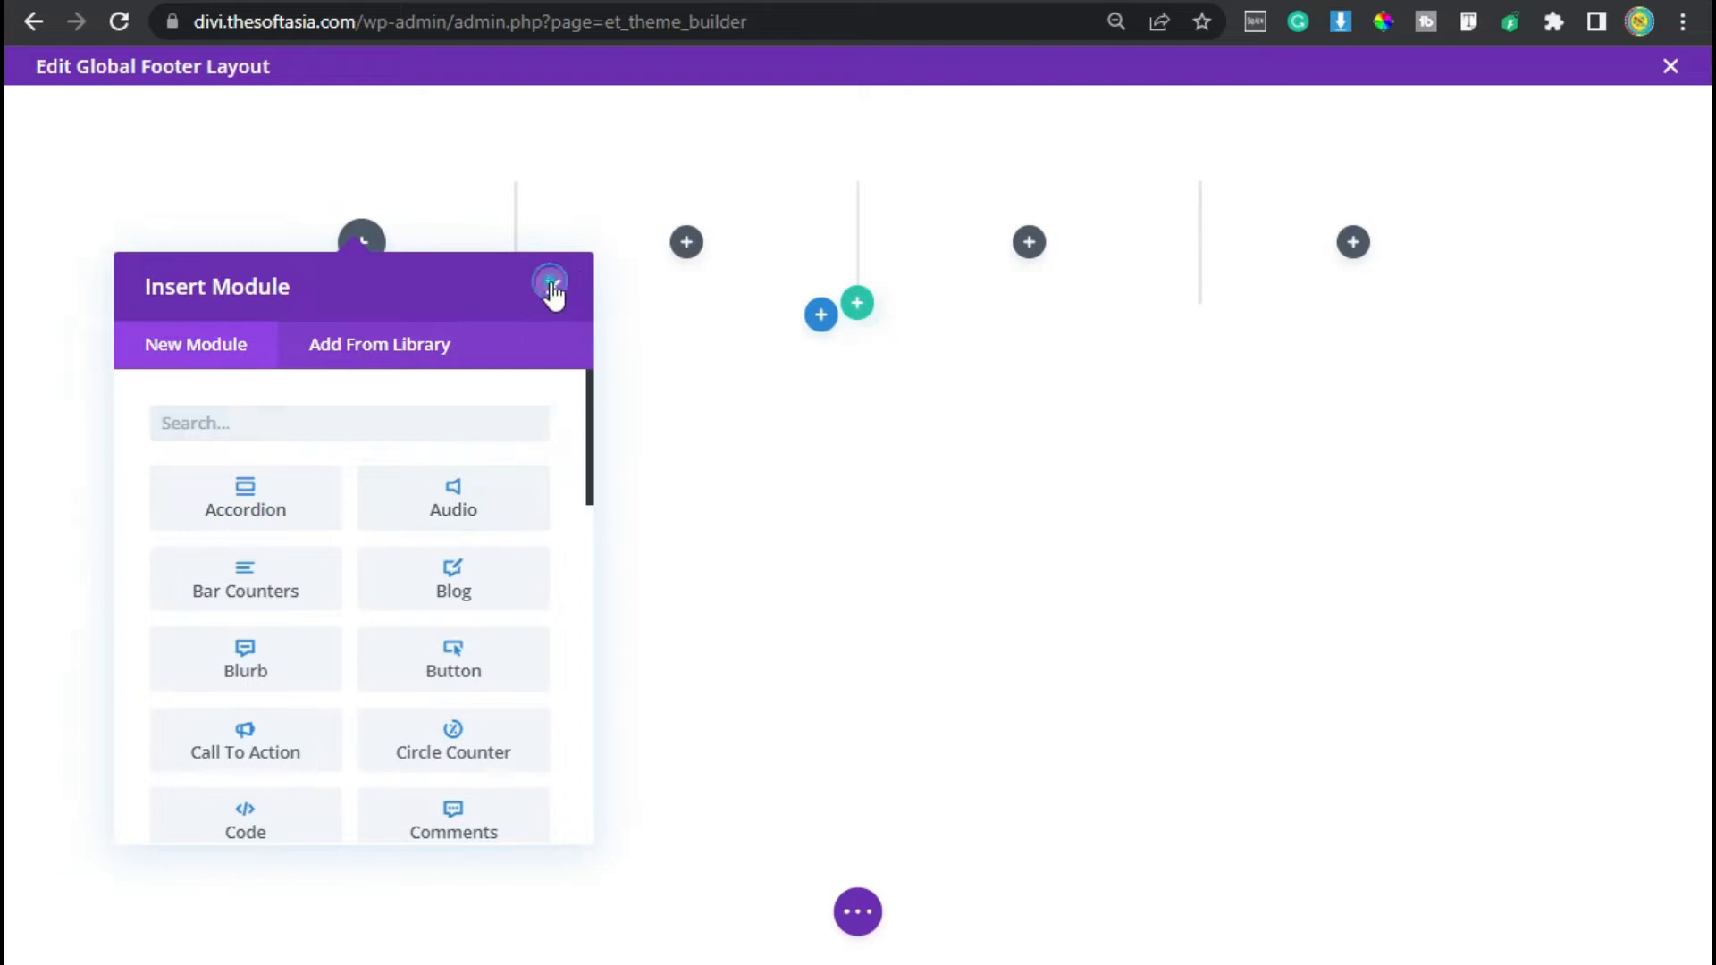
- Enable a custom gutter width for the row and set it to 2
left_click(551, 284)
left_click(274, 206)
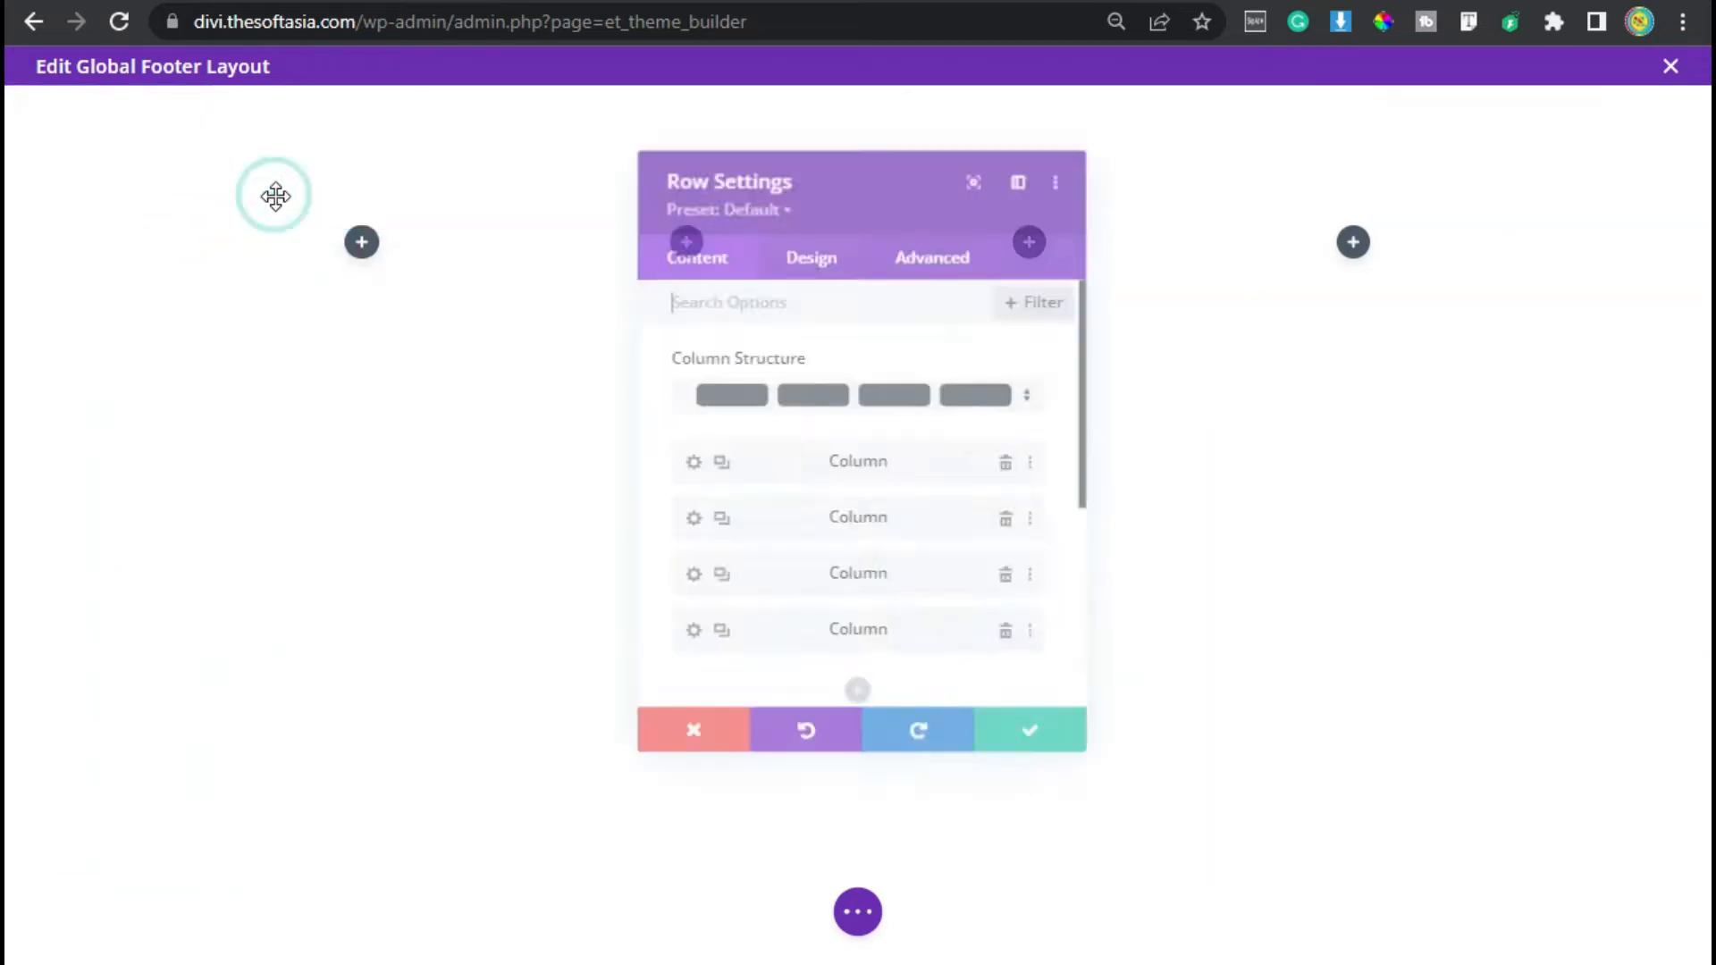
left_click(804, 253)
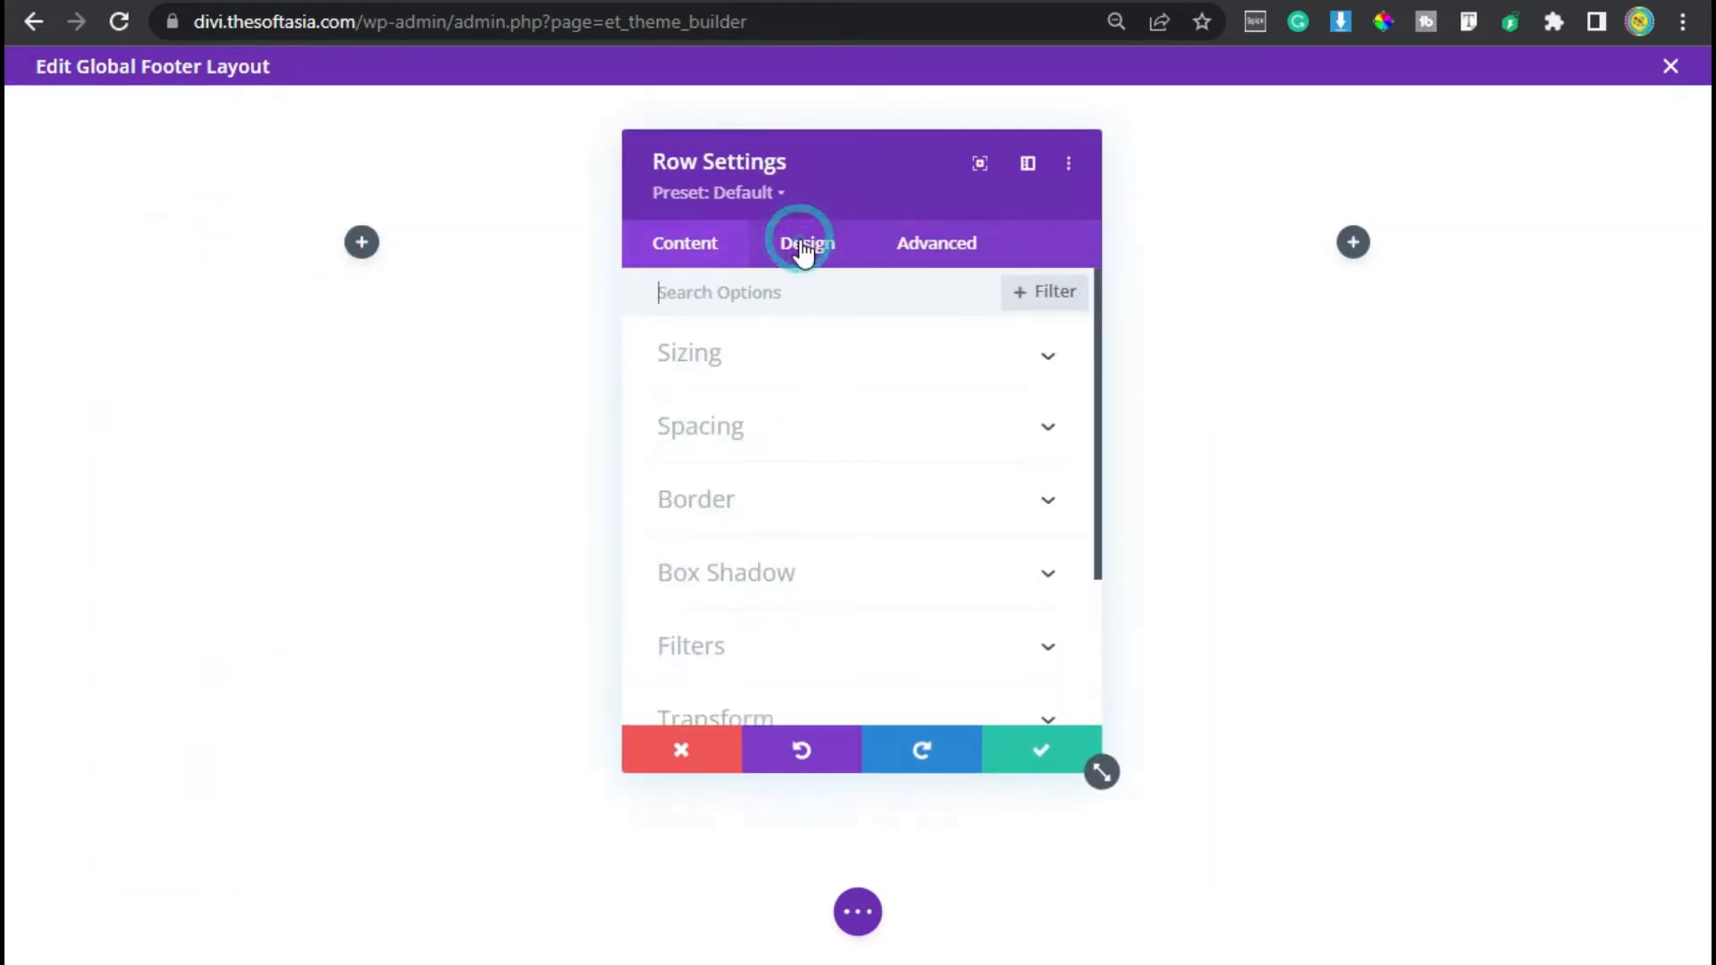
left_click(701, 362)
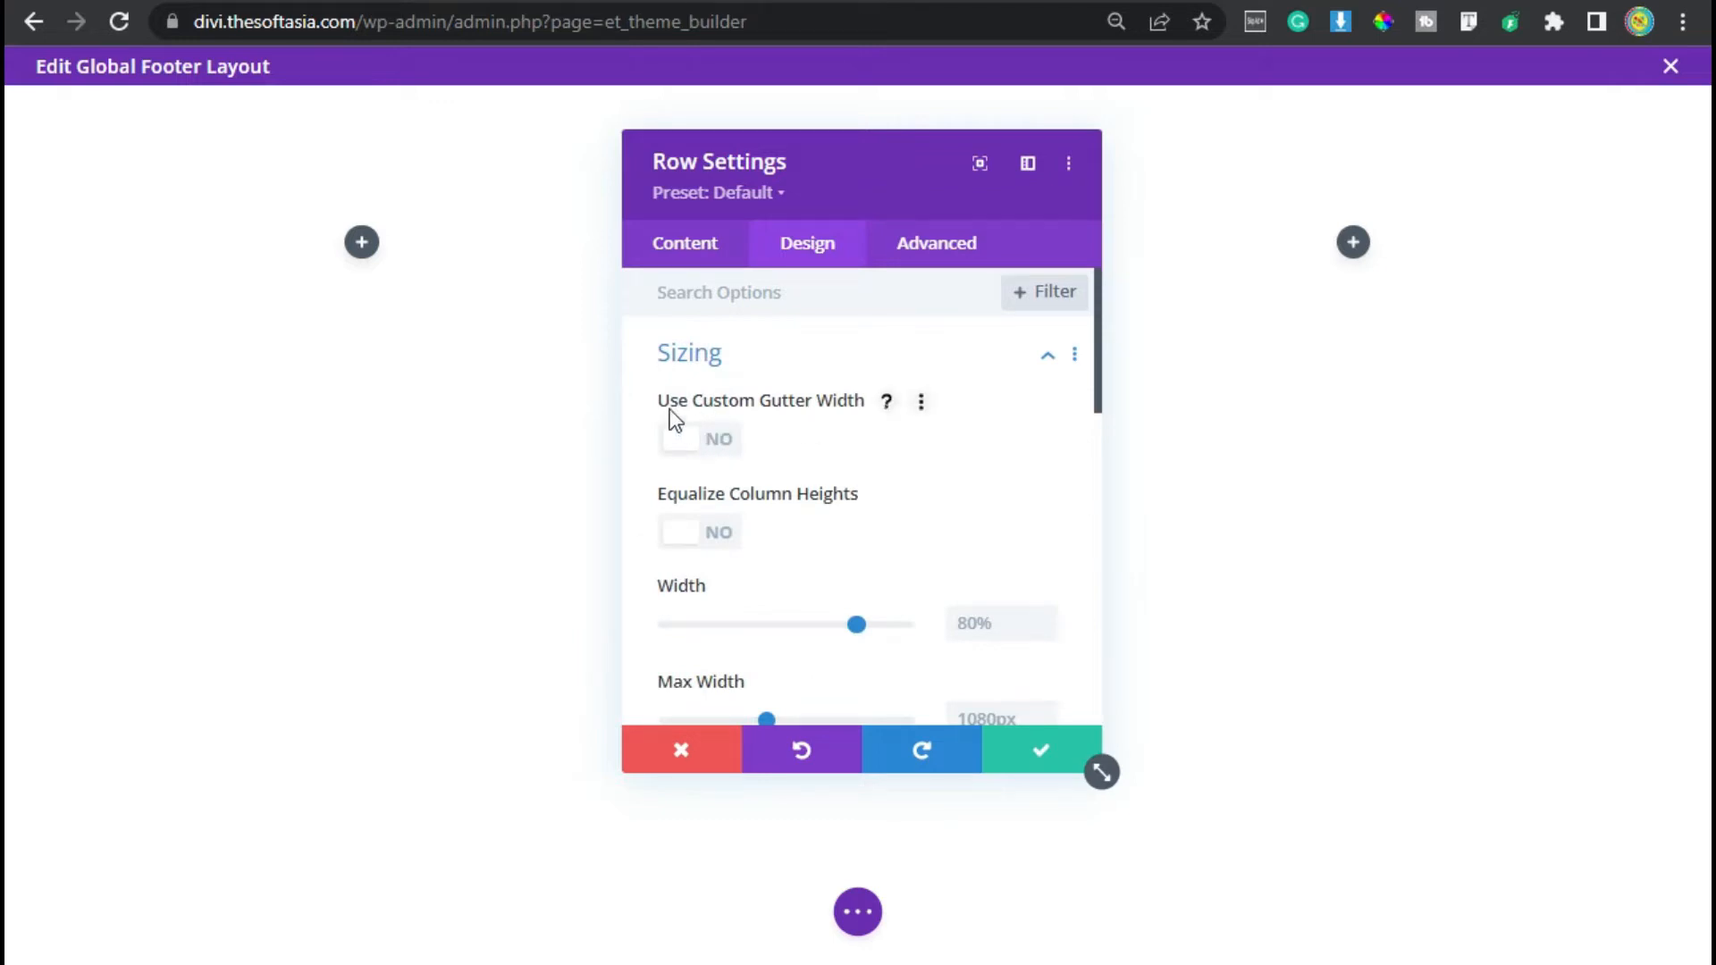
left_click(715, 403)
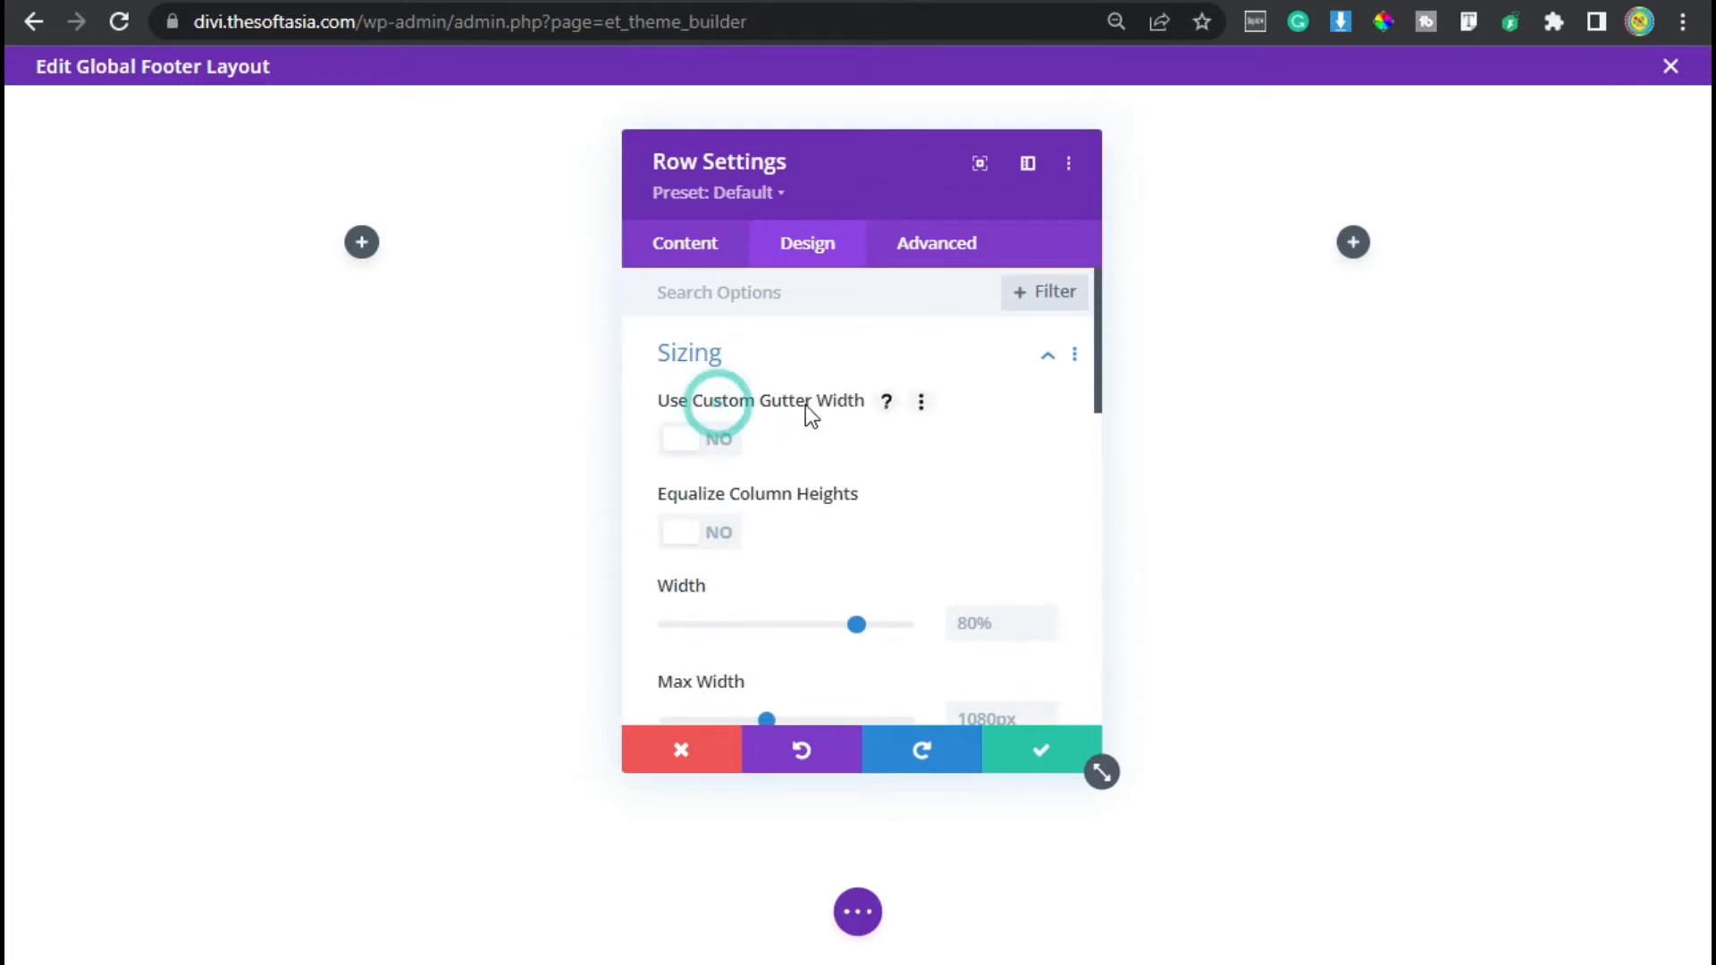
left_click(705, 445)
left_click(1045, 539)
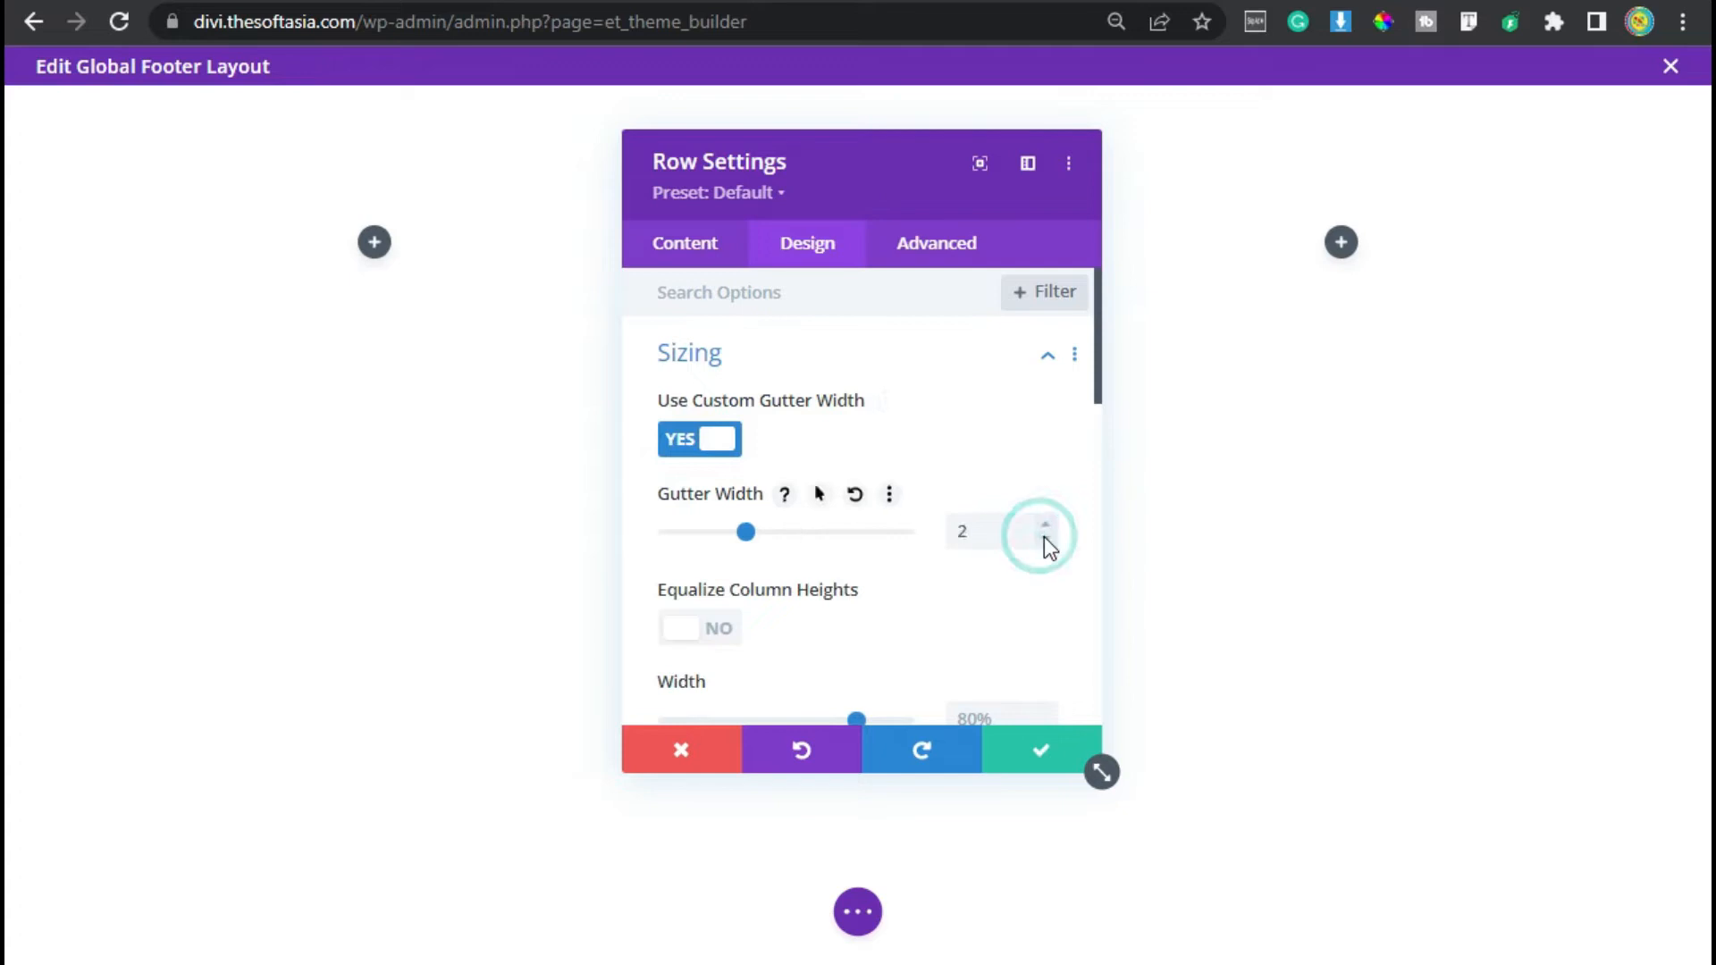
- Set the row's bottom padding to 30px and save the row settings
left_click(766, 358)
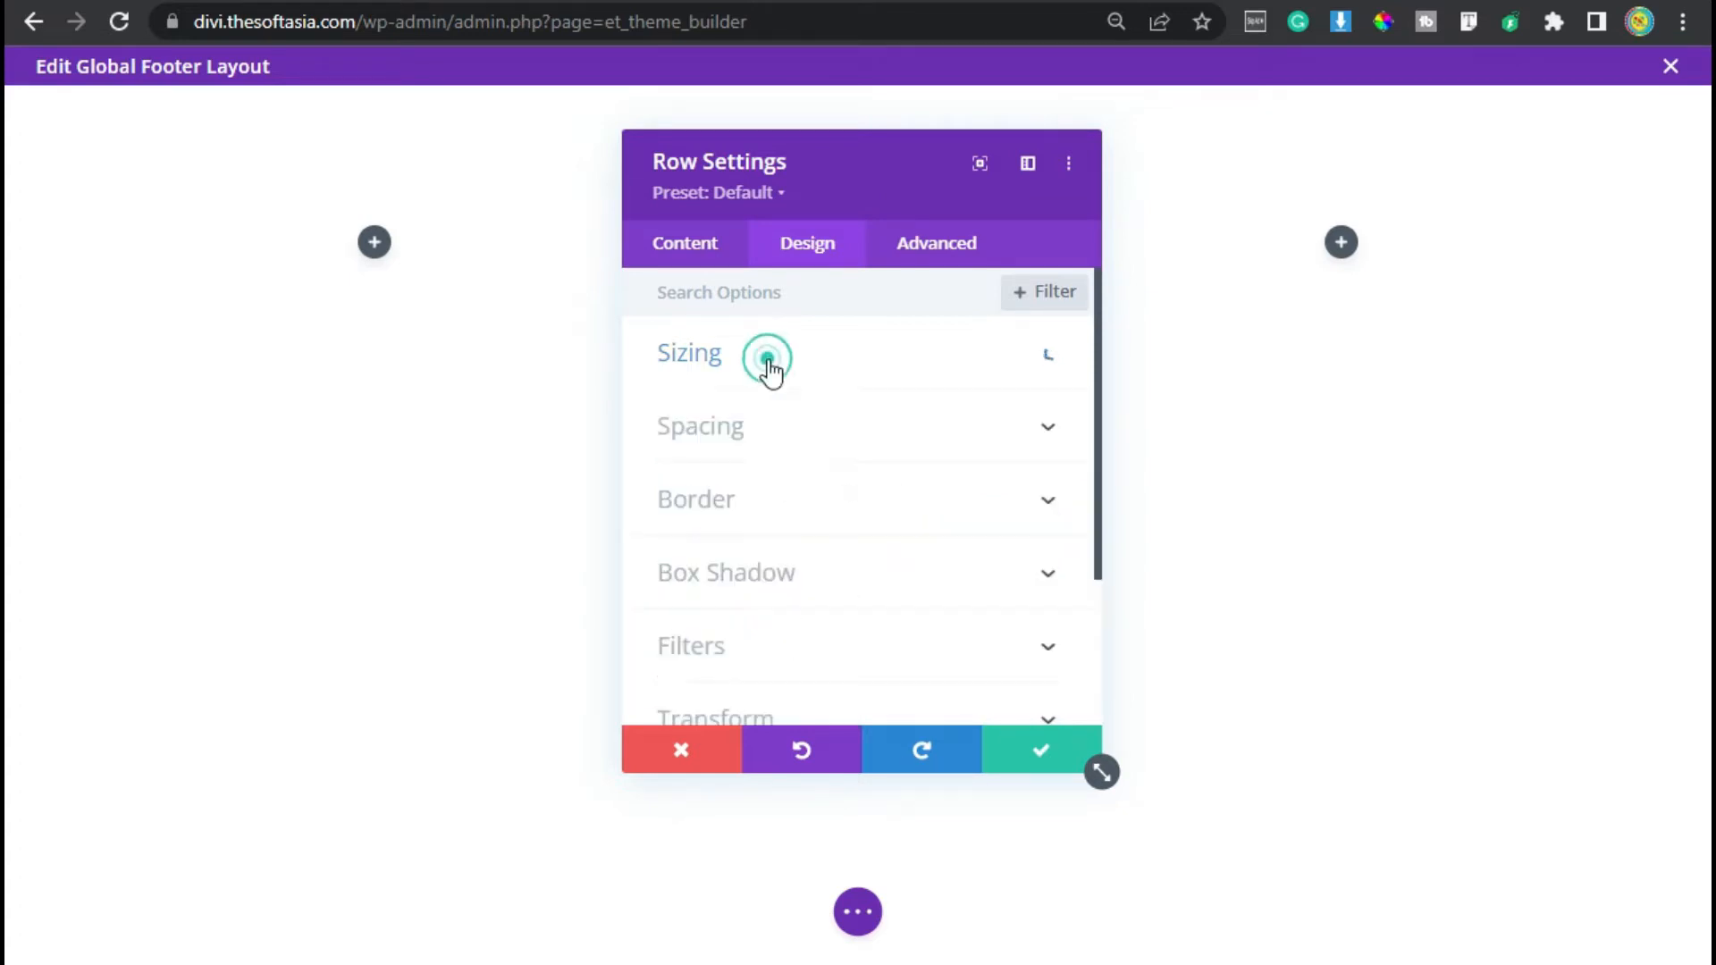
left_click(751, 438)
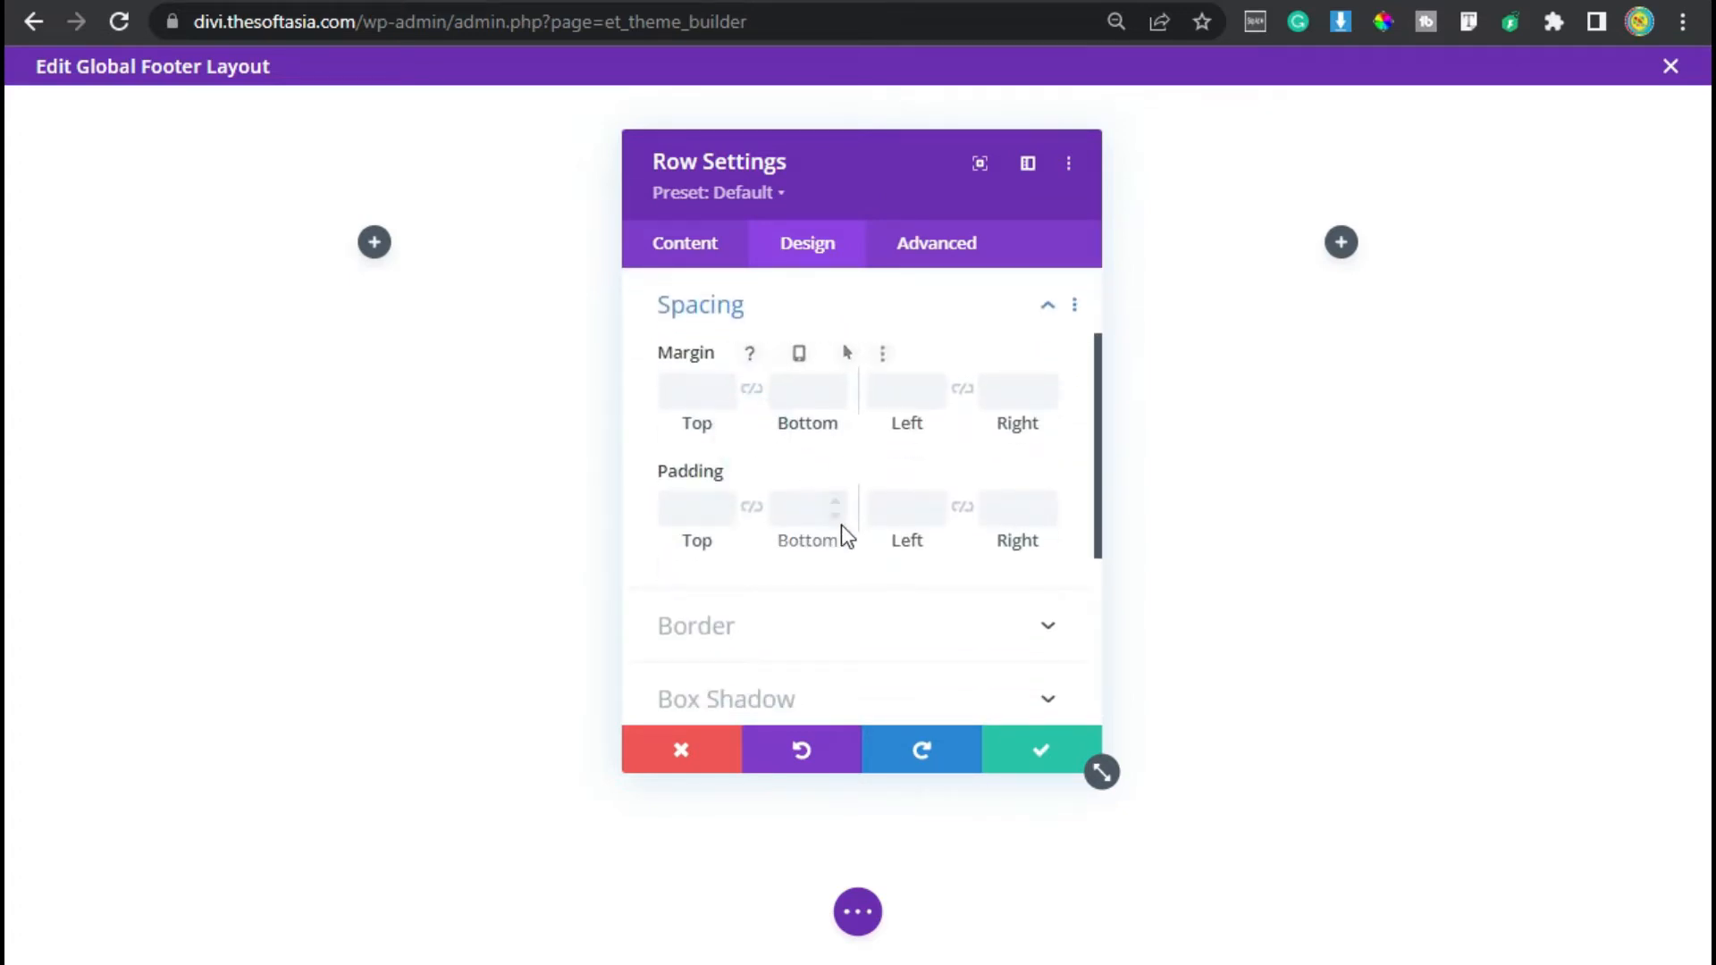
left_click(787, 513)
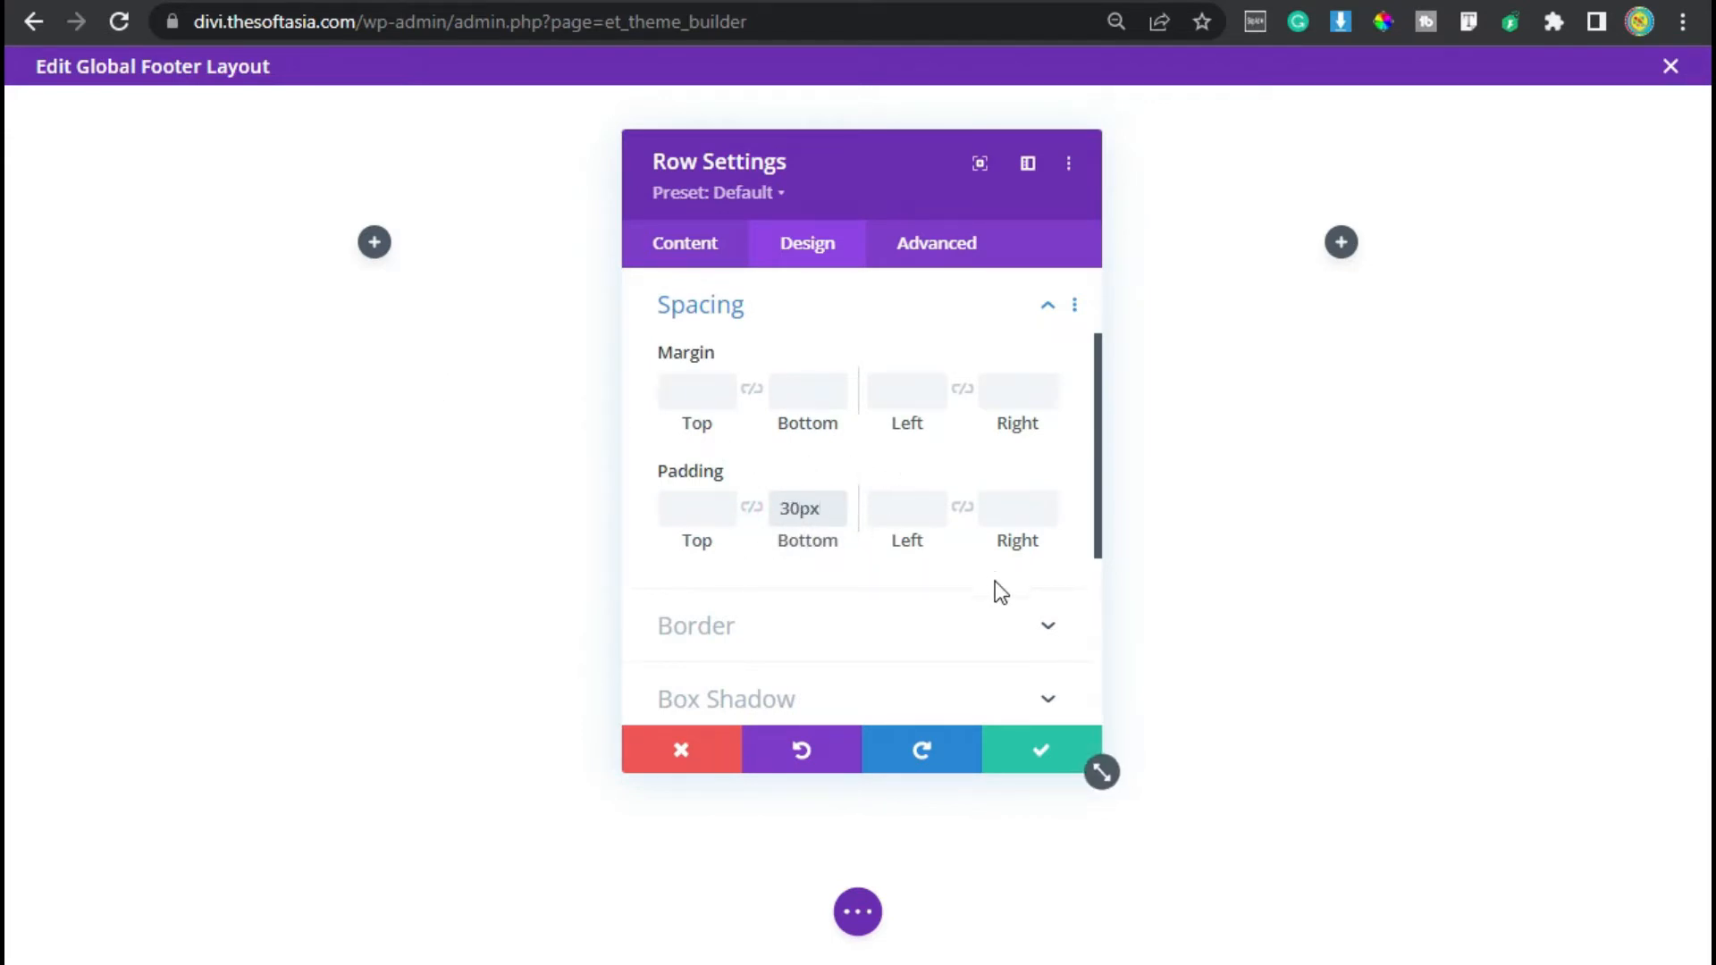
left_click(1055, 756)
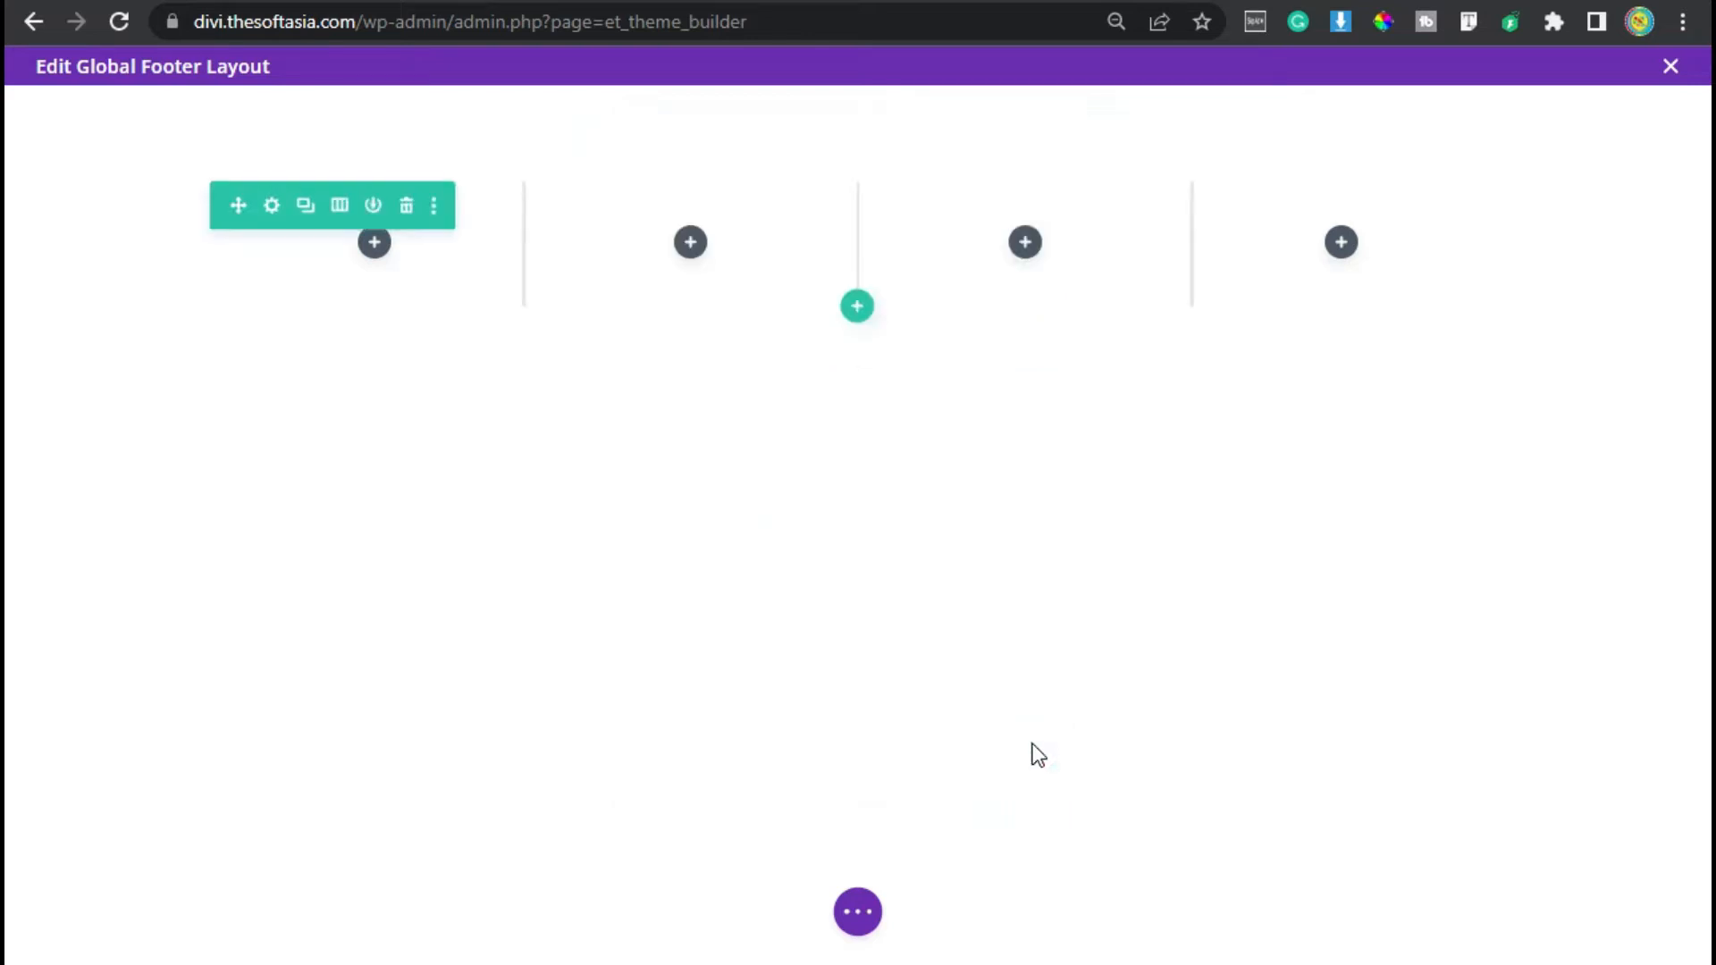
- Add an Image module to the first column using the blue 'b' logo from the media library
left_click(377, 249)
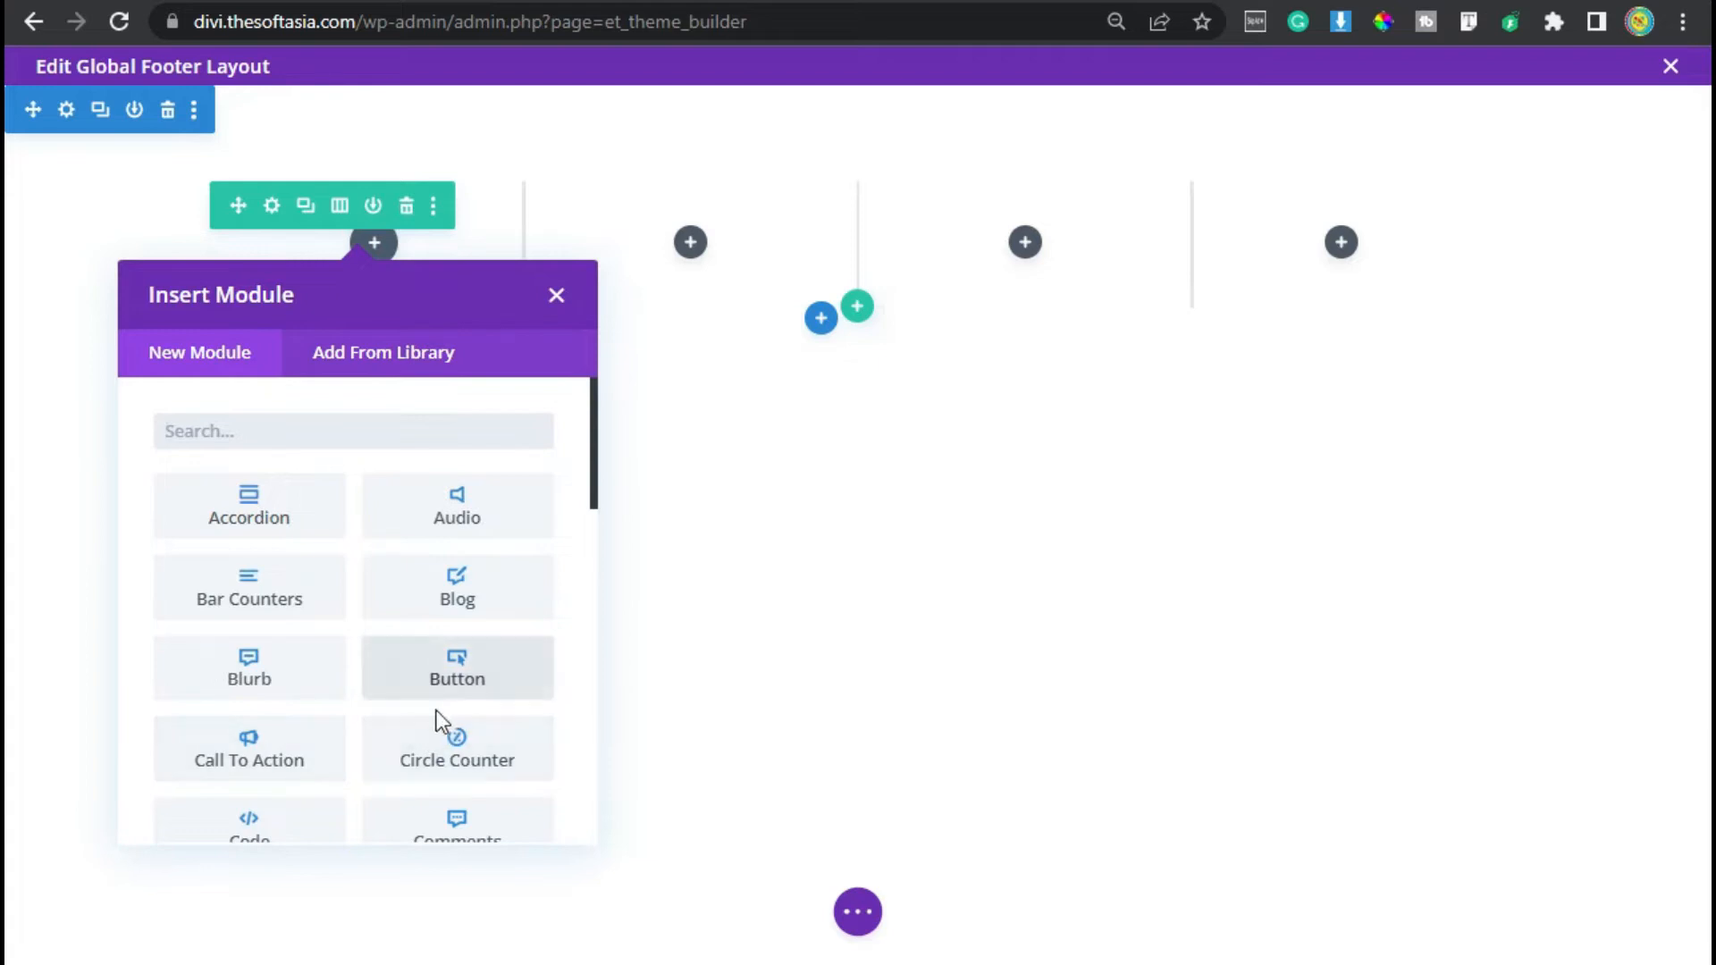
scroll(438, 715, "down", 4)
left_click(447, 785)
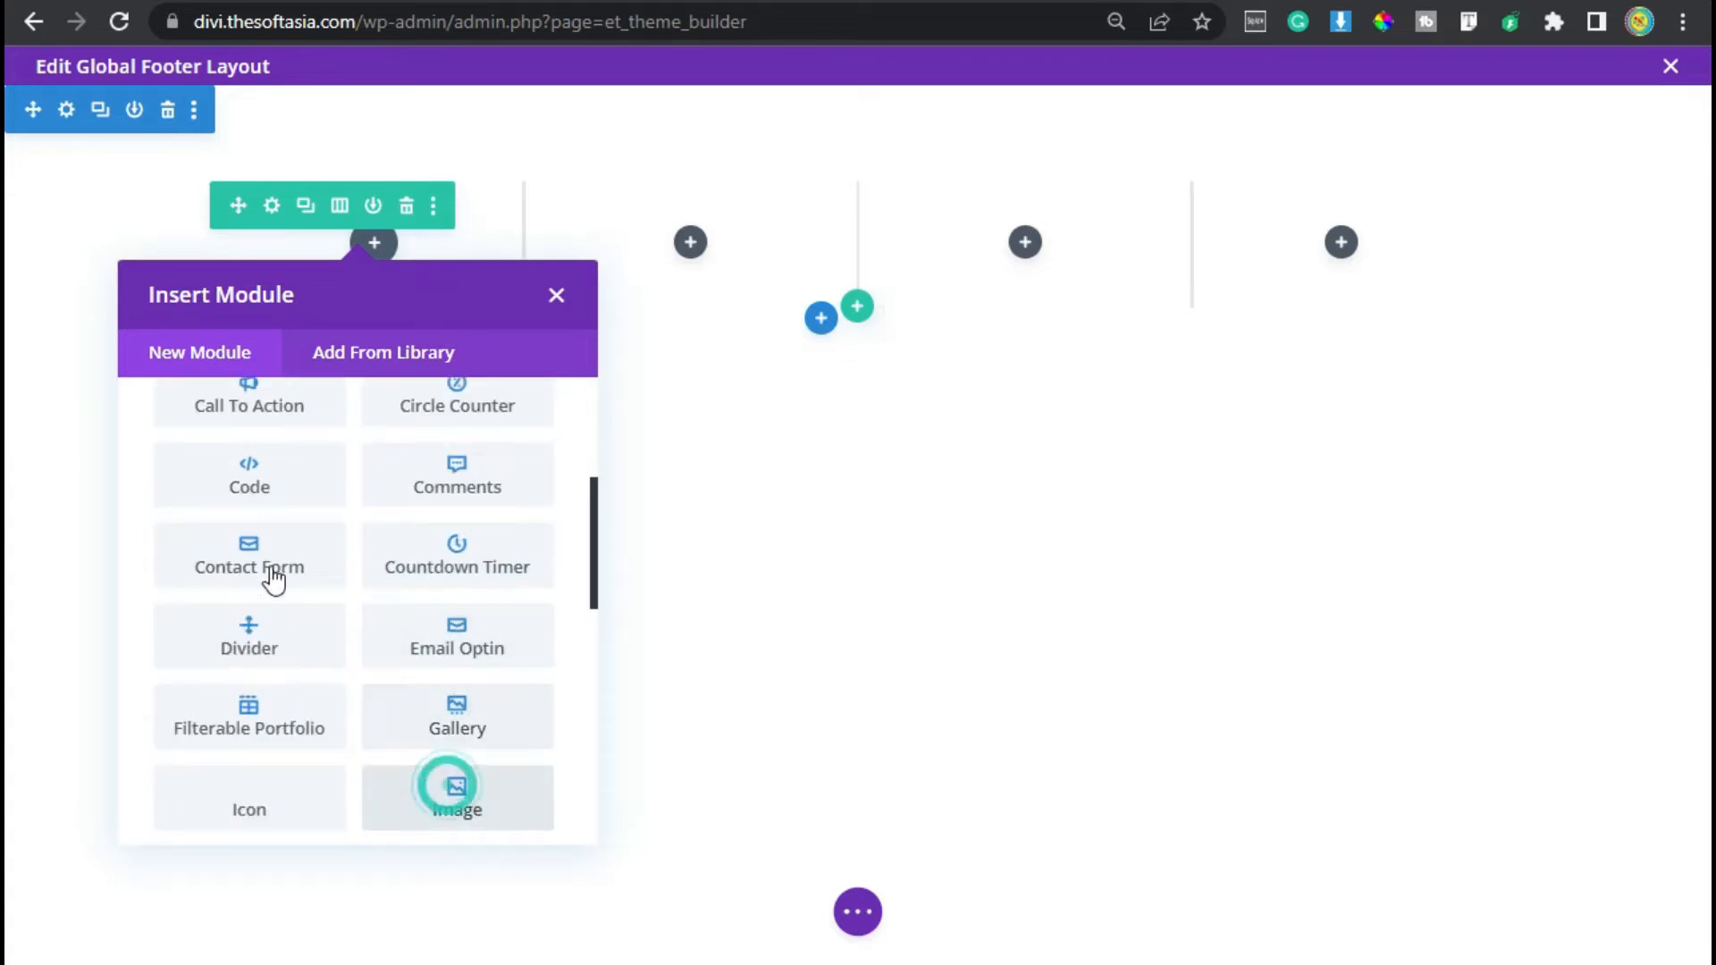
left_click(822, 554)
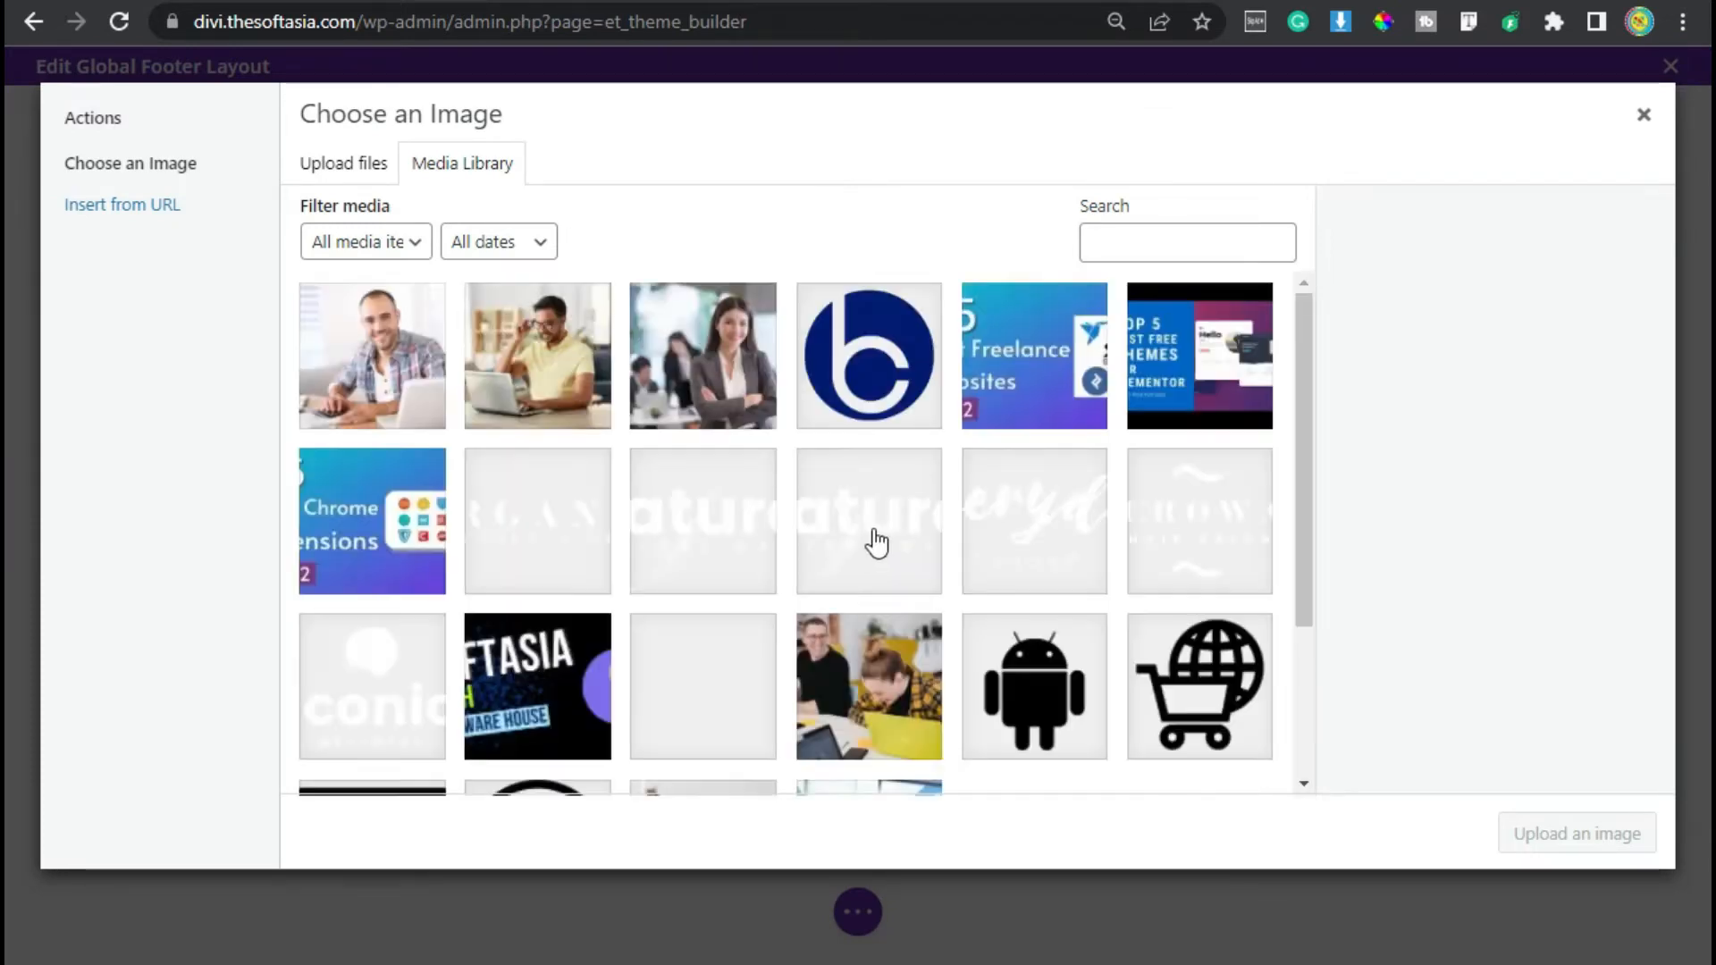
left_click(889, 371)
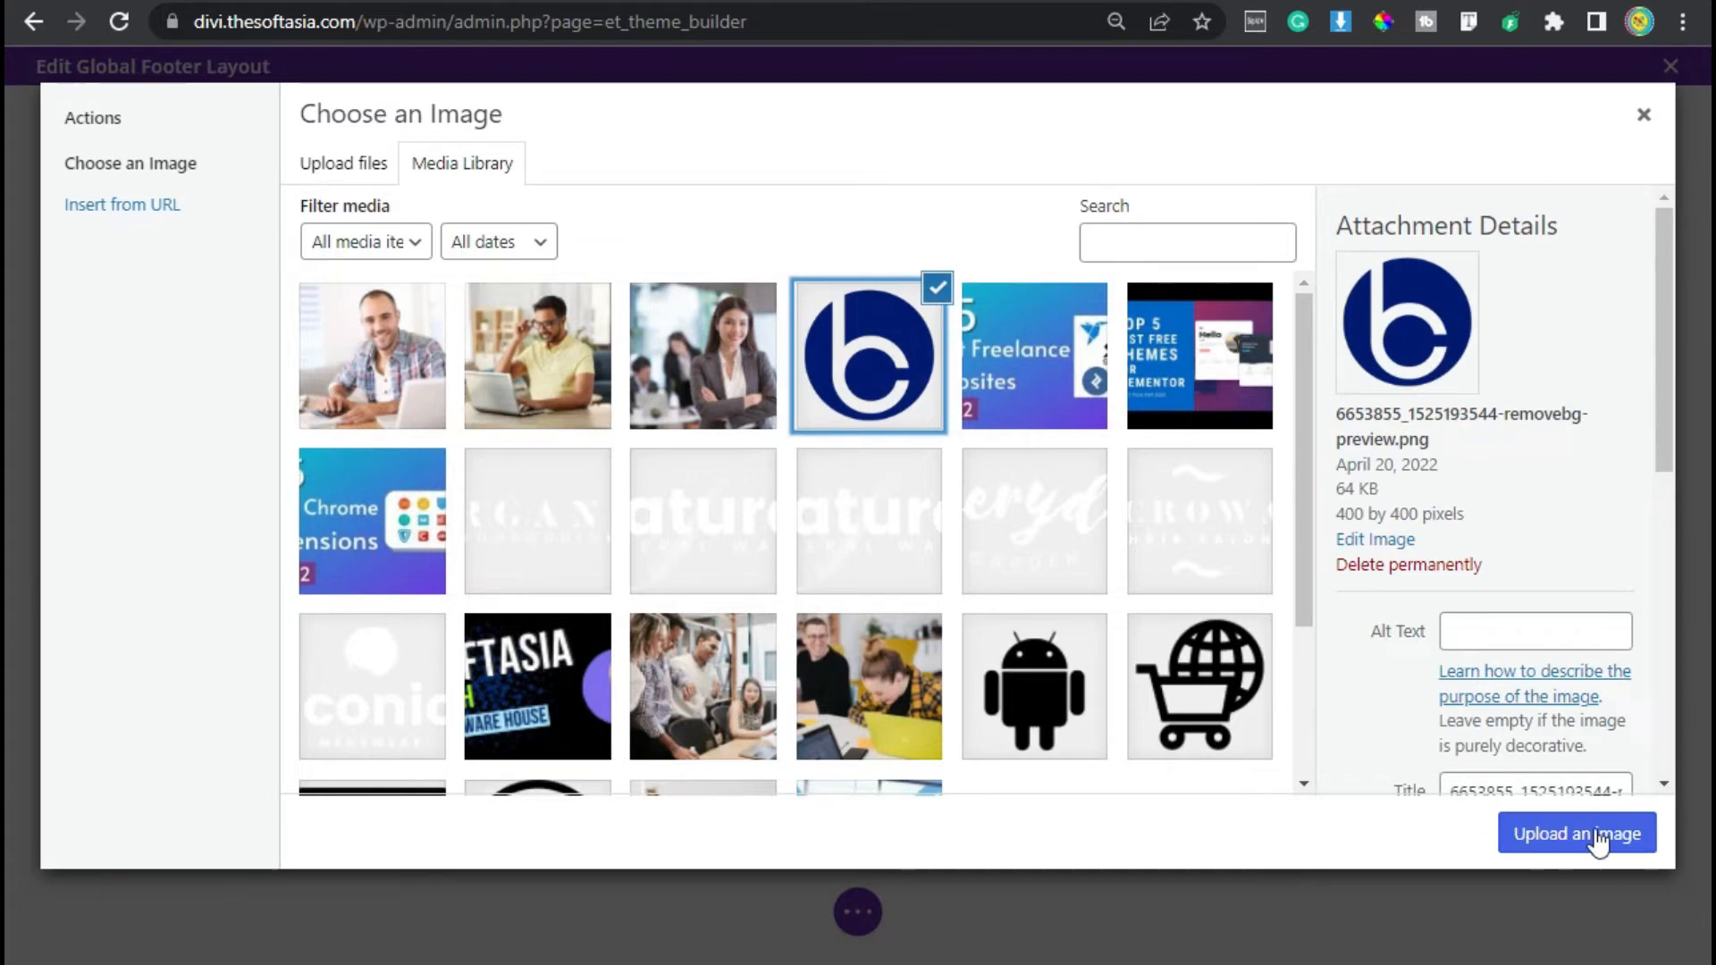
left_click(1598, 839)
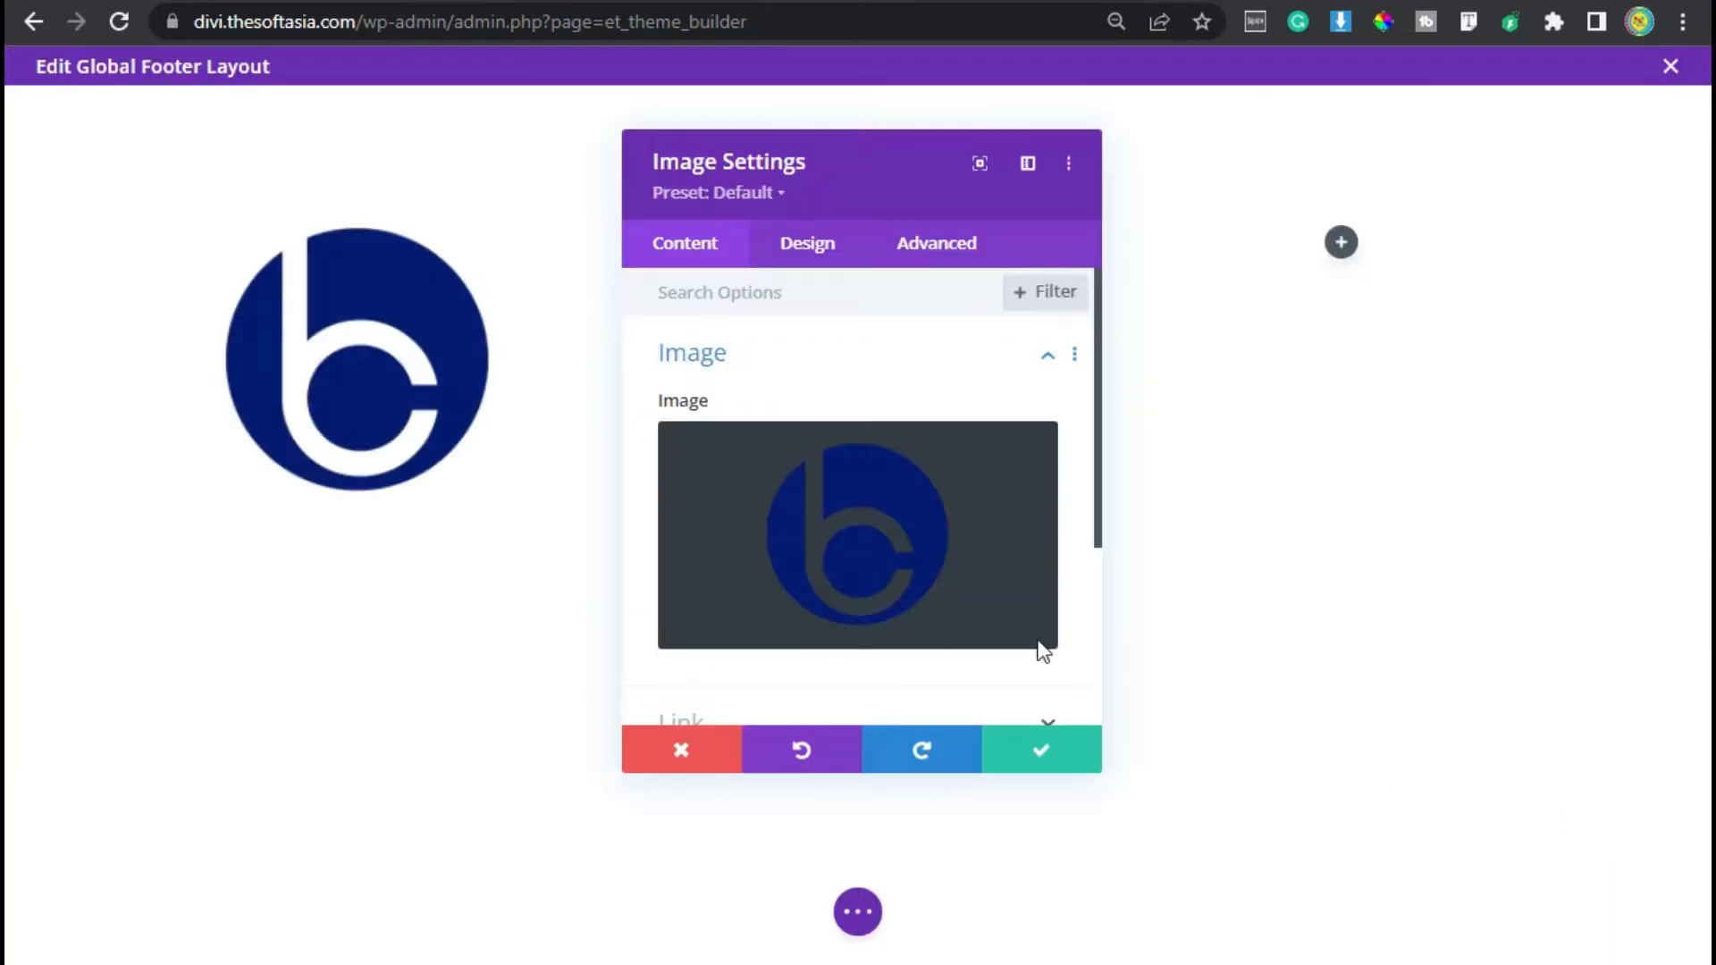
- Set the logo image's height to 80px and save the image module
left_click(806, 273)
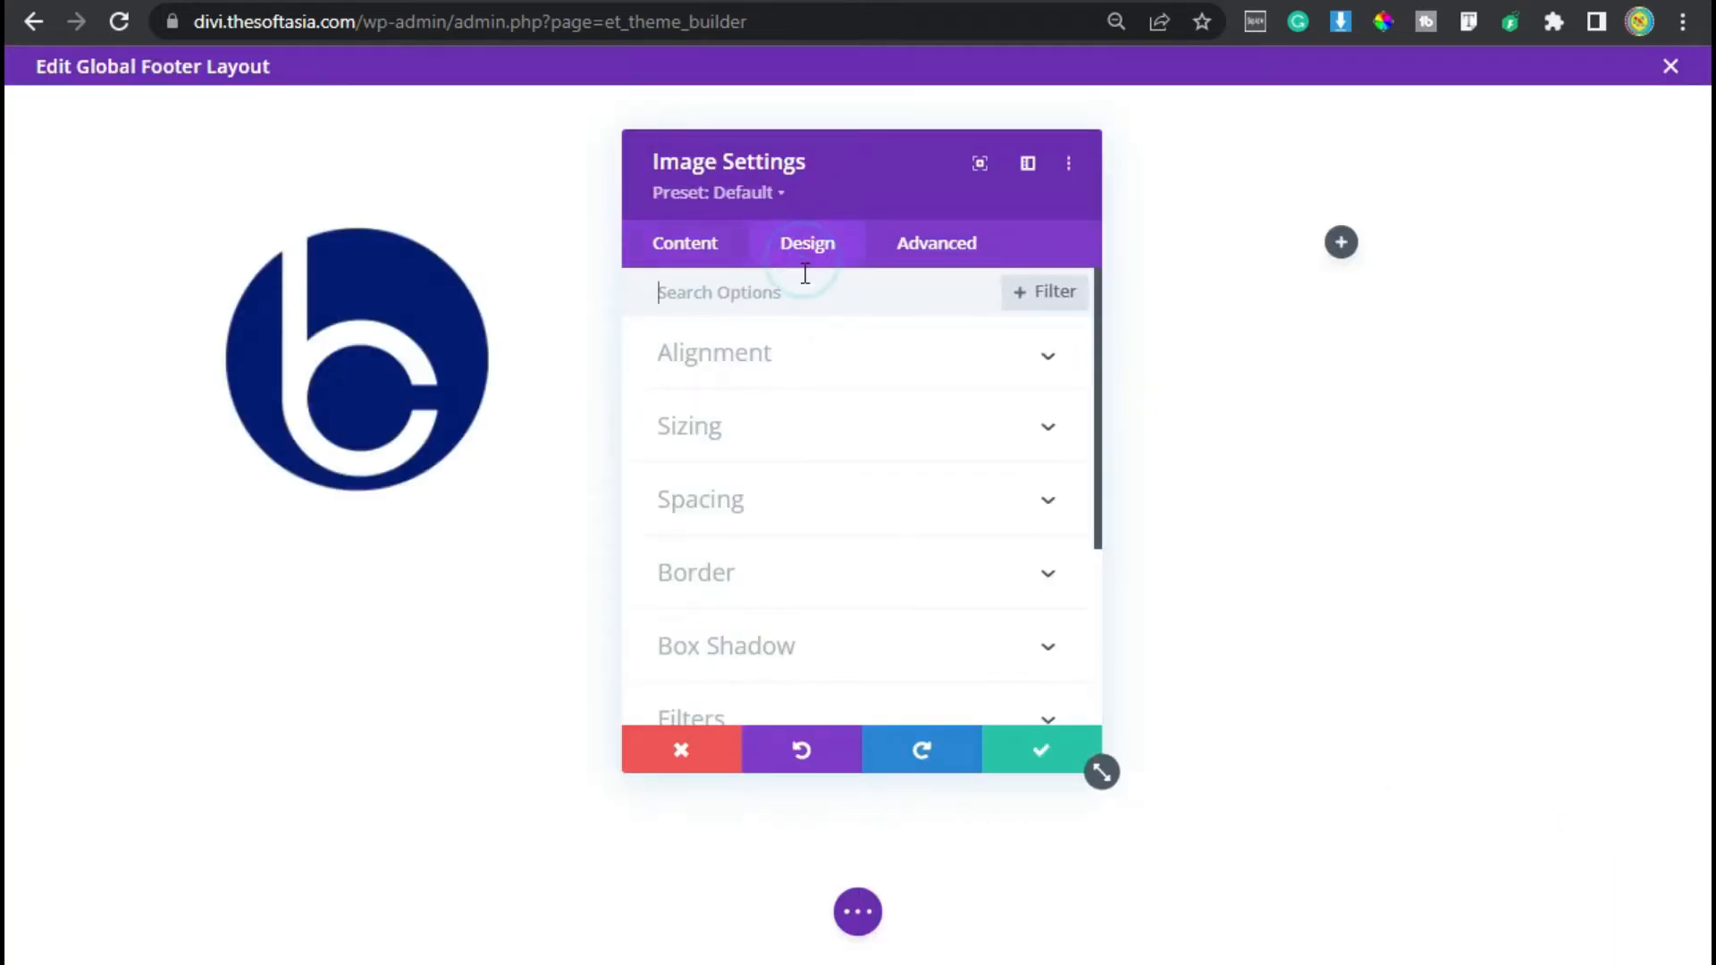
left_click(769, 357)
left_click(782, 528)
scroll(984, 528, "down", 5)
left_click(978, 516)
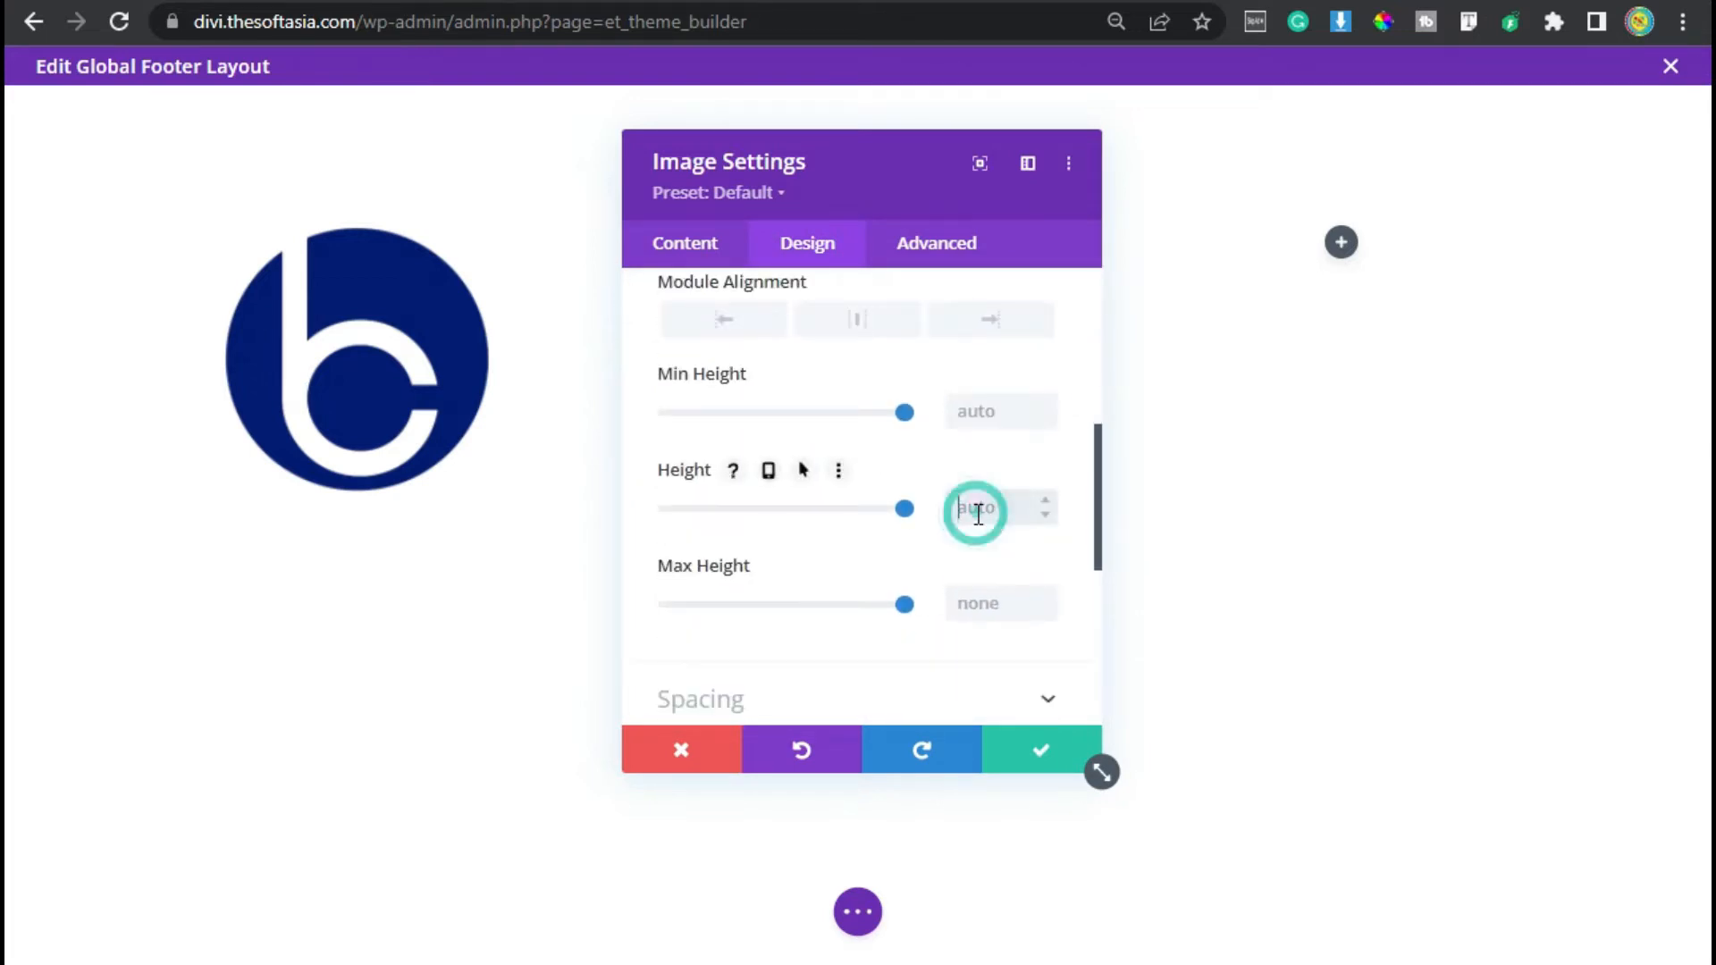
type("80px")
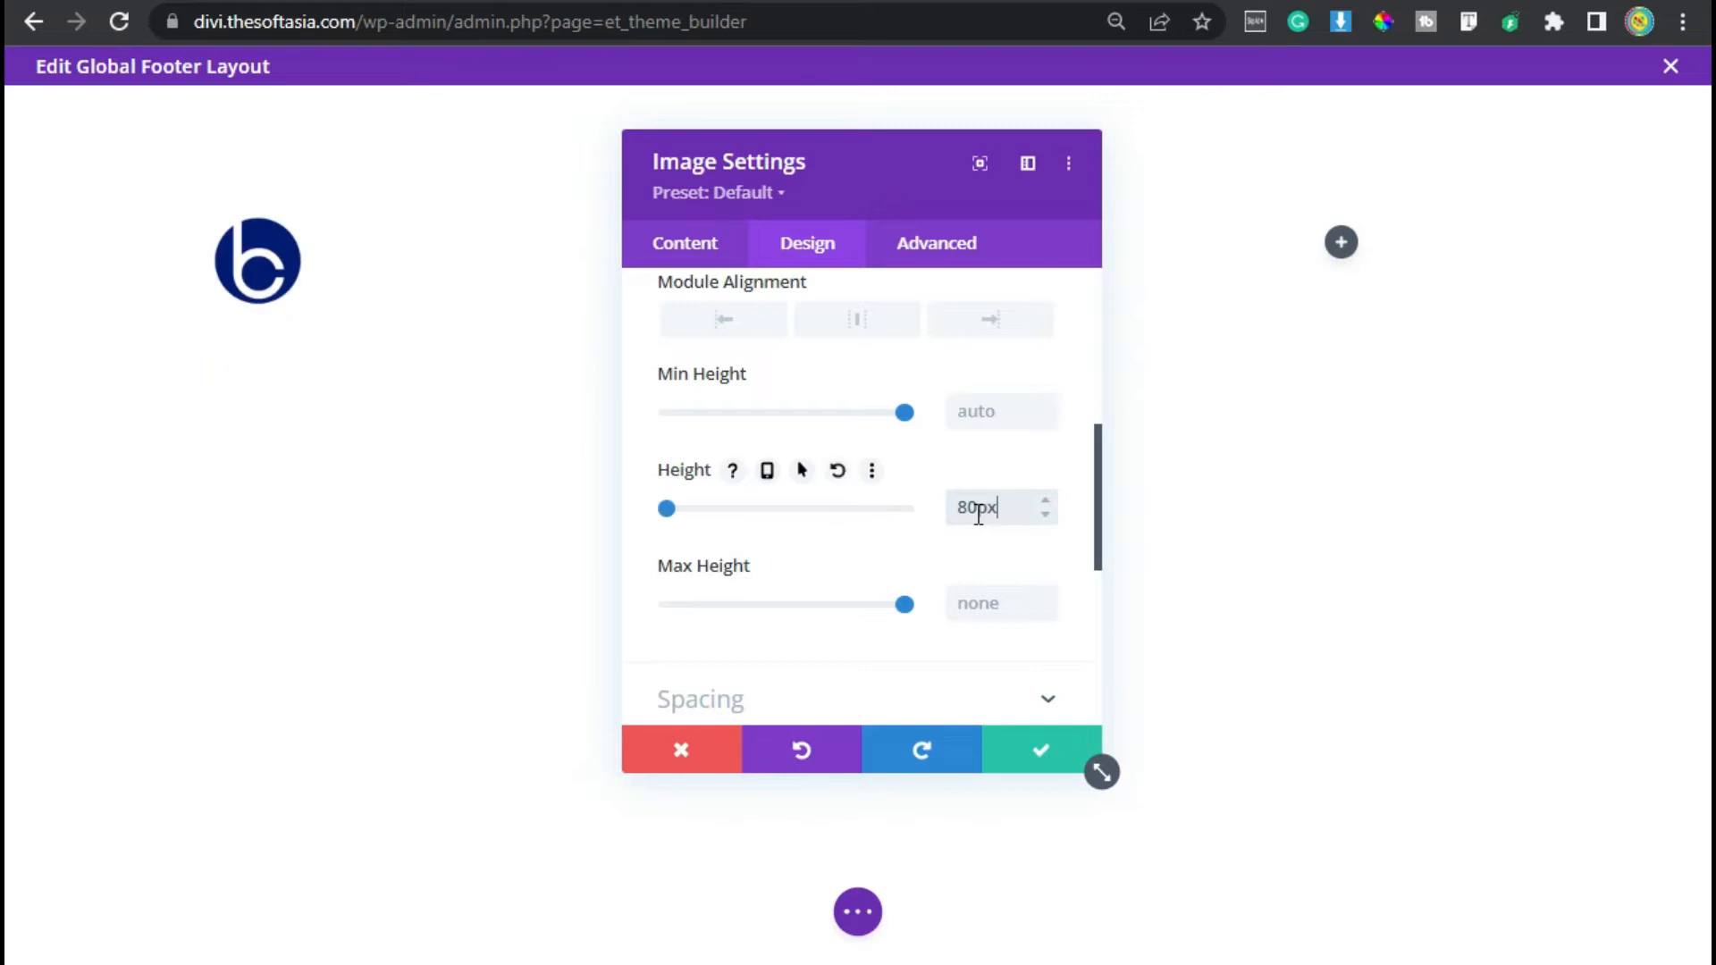
left_click(1028, 755)
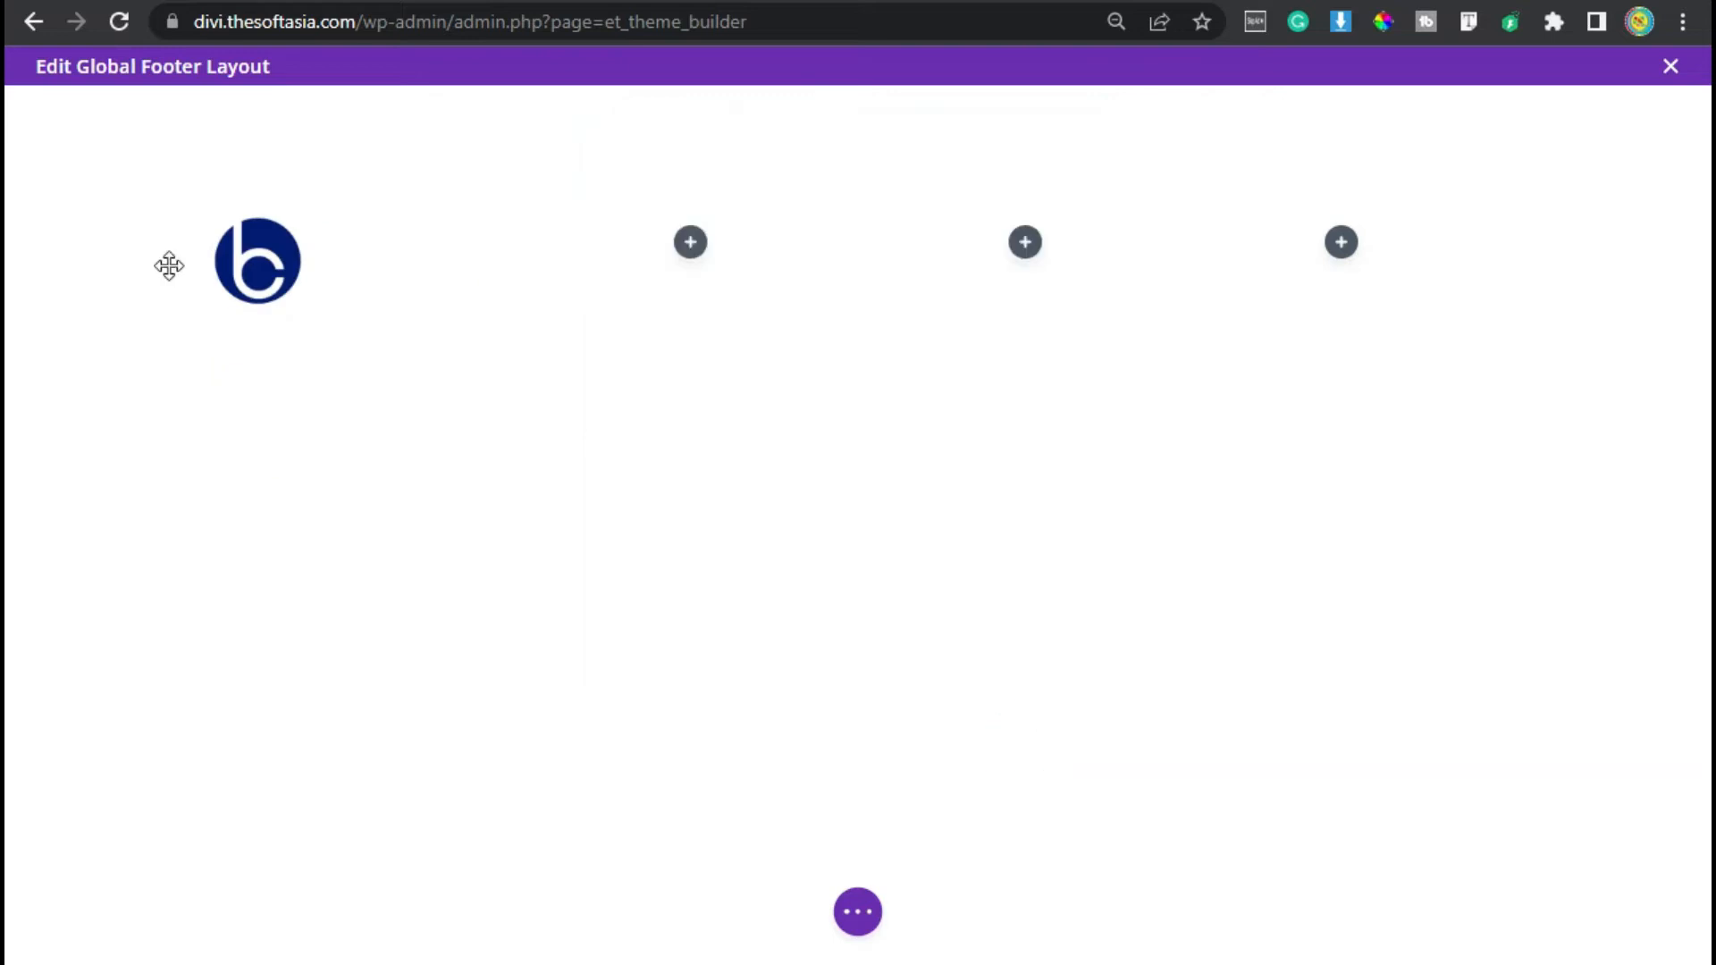
- Add a Text module below the logo and replace its placeholder with the SoftAsia Tech company description
mouse_move(268, 276)
left_click(354, 279)
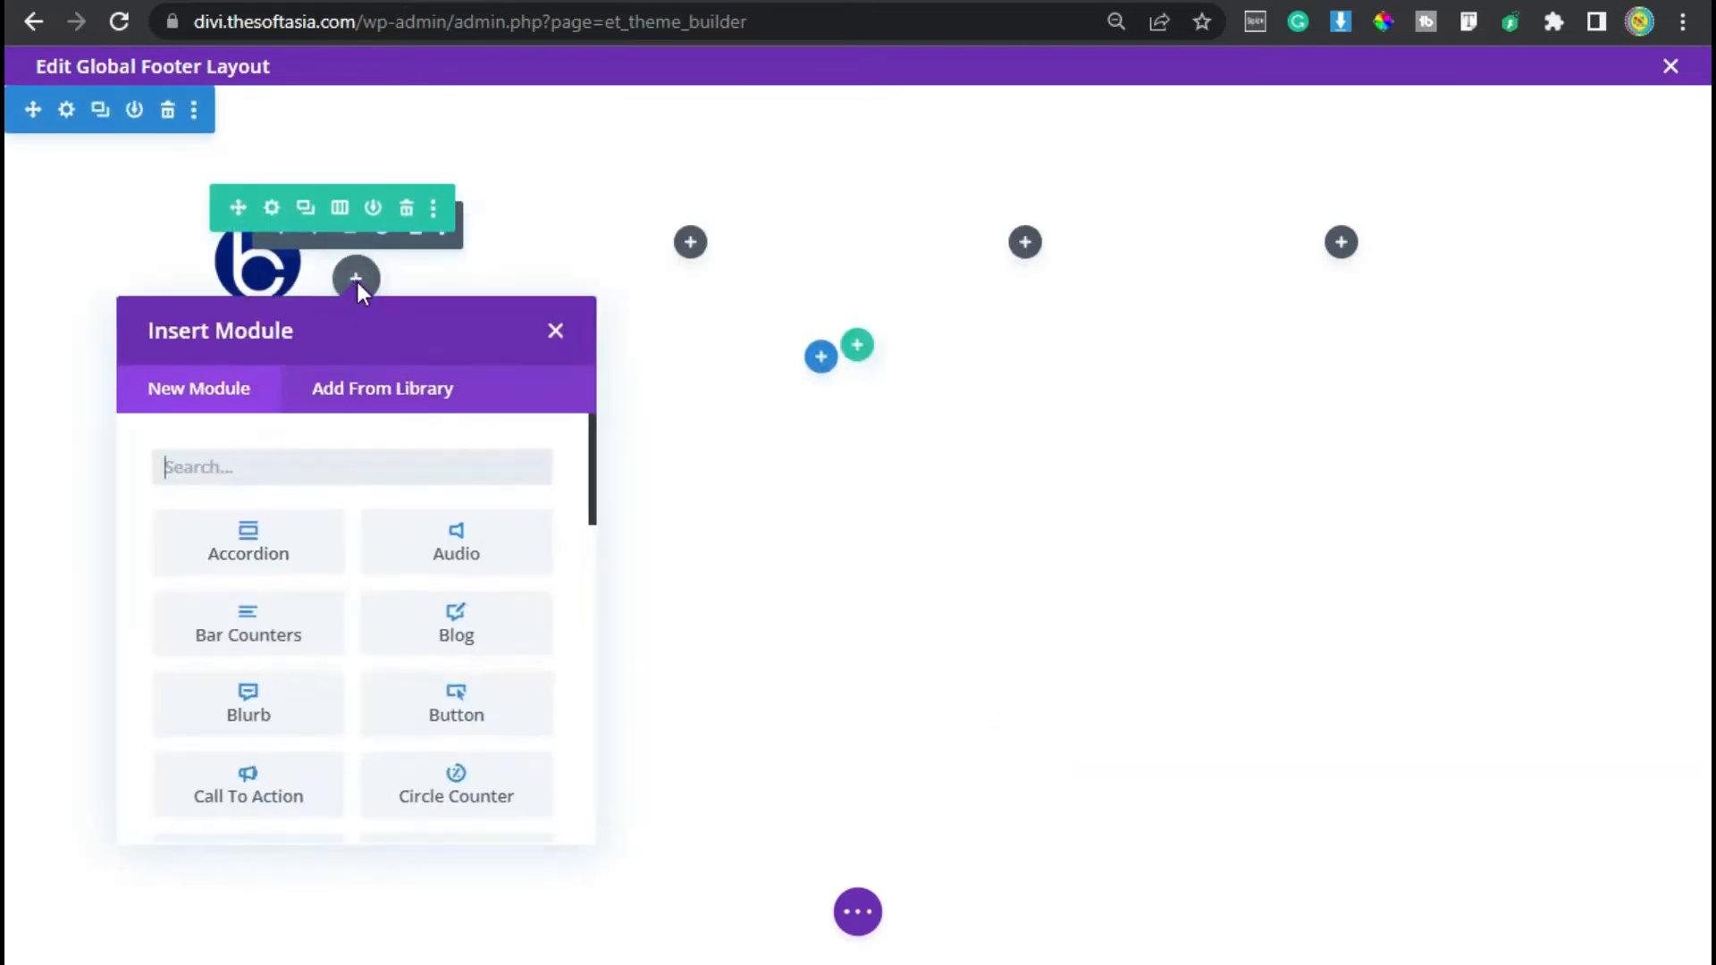
type("text")
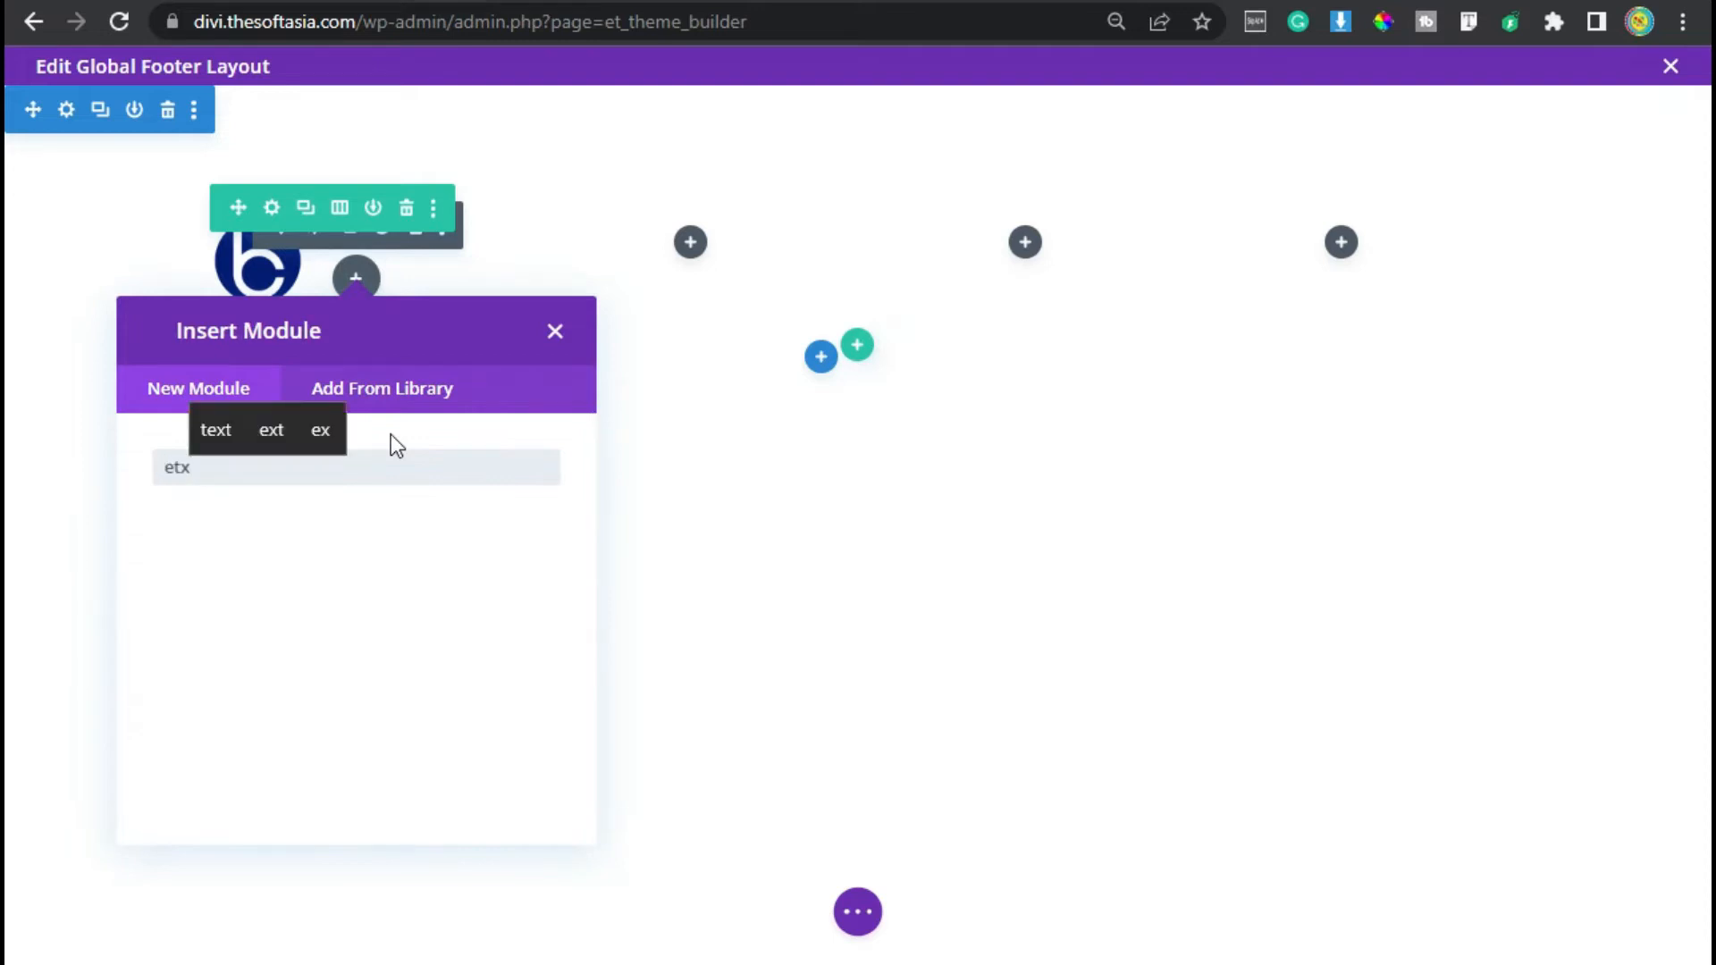
left_click(249, 548)
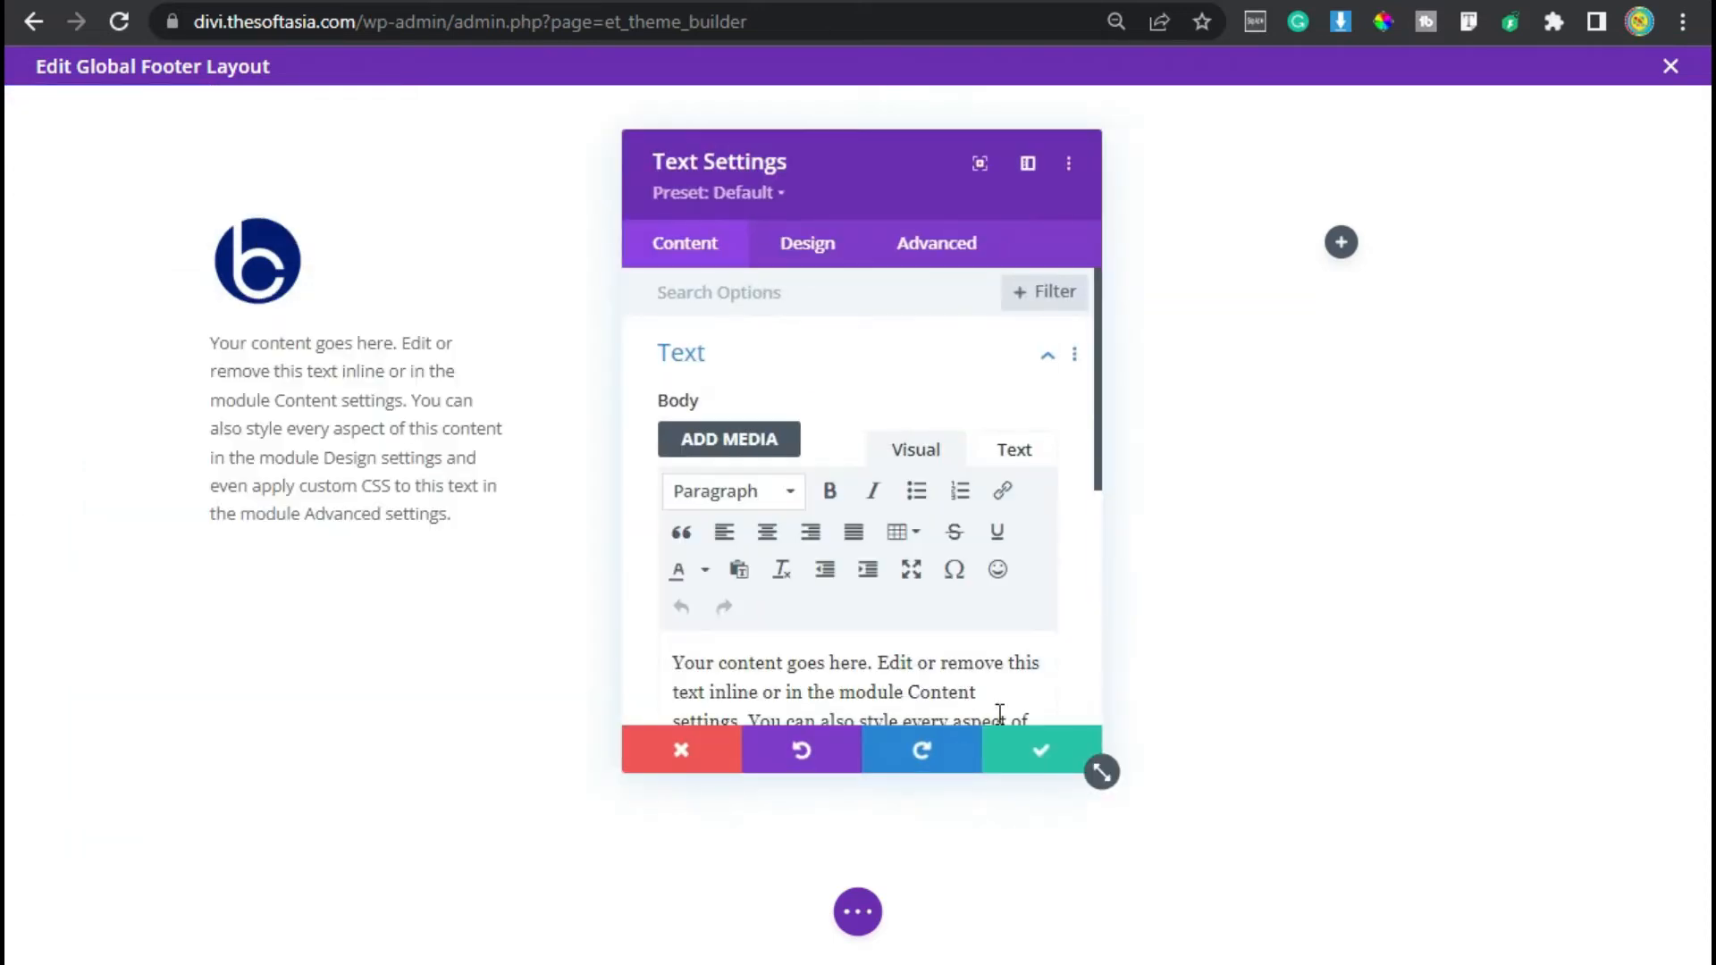
triple_click(921, 672)
type("SoftAsia Tech is a software development company having more than 5 years of development experience.")
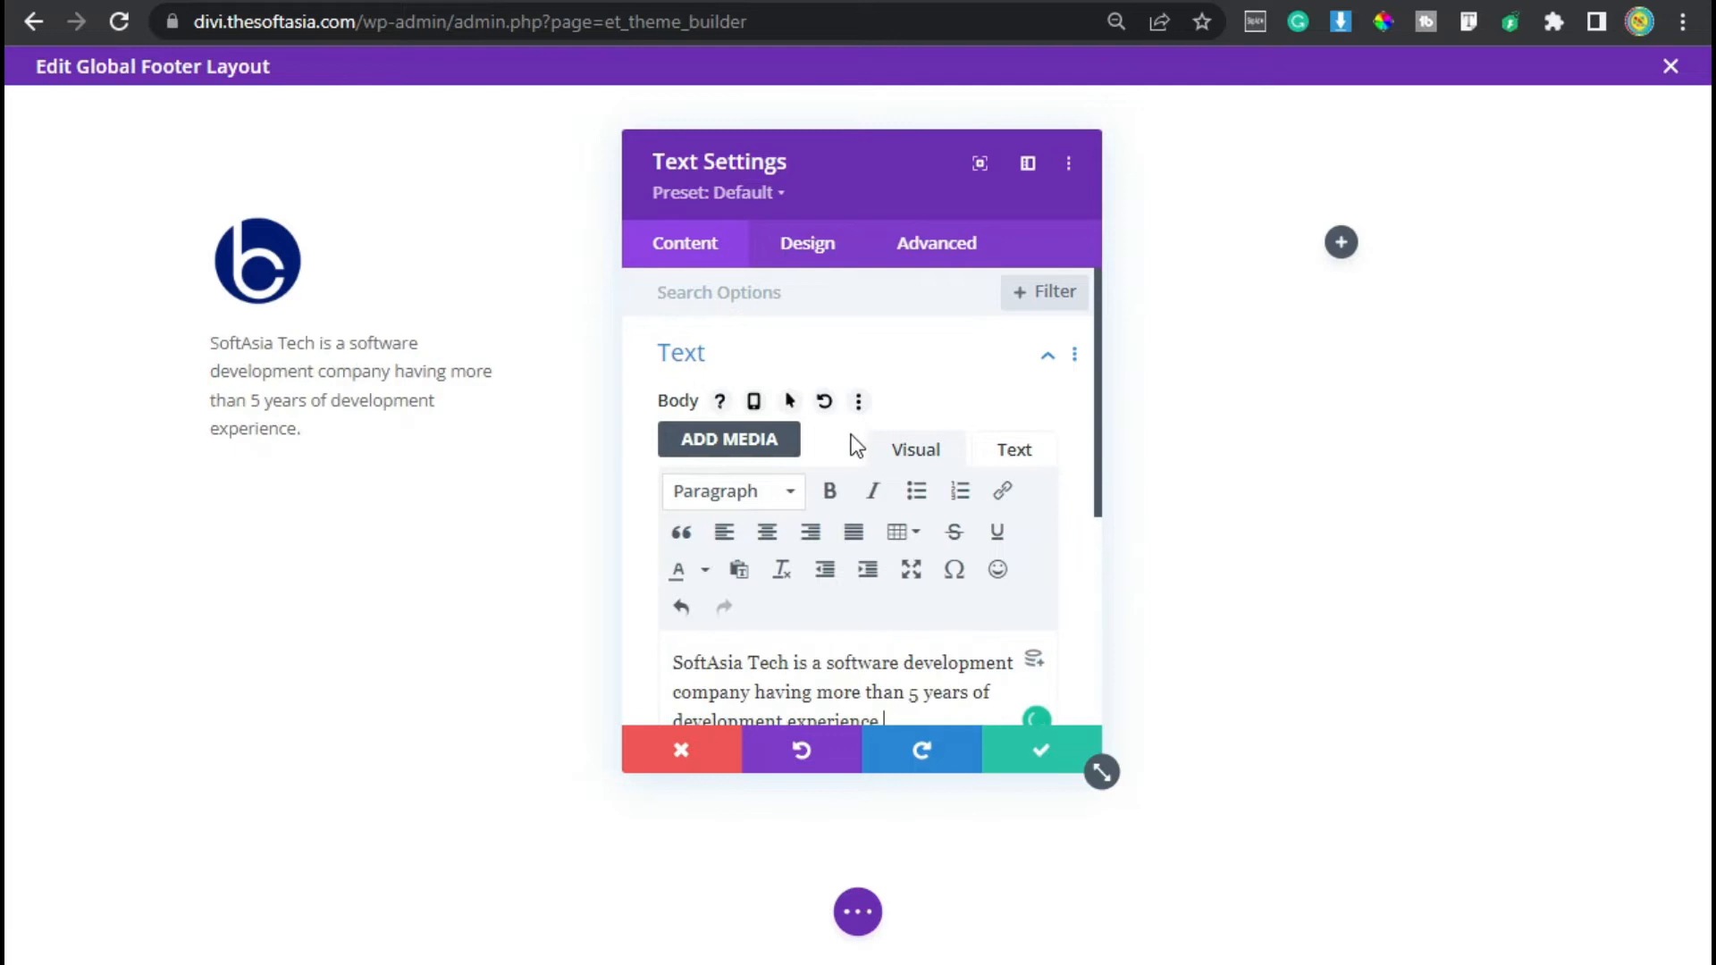
- Style the description with a different text font, a 15px text size and a 1.8em line height
scroll(844, 425, "down", 2)
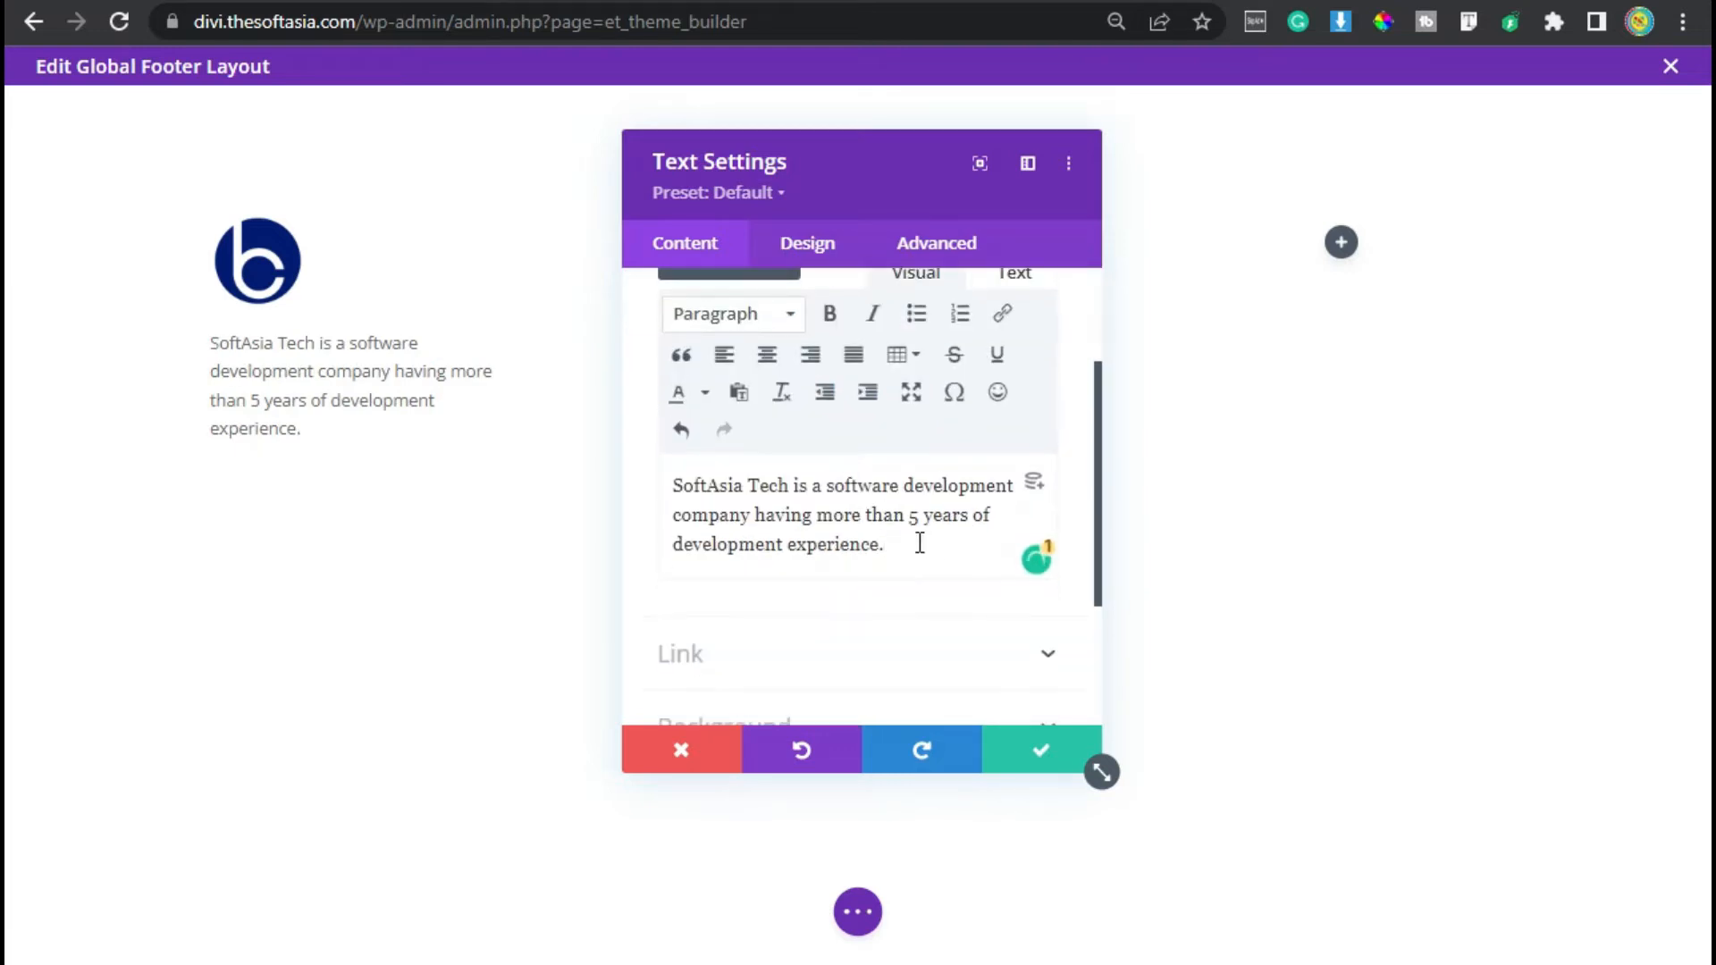
left_click(807, 241)
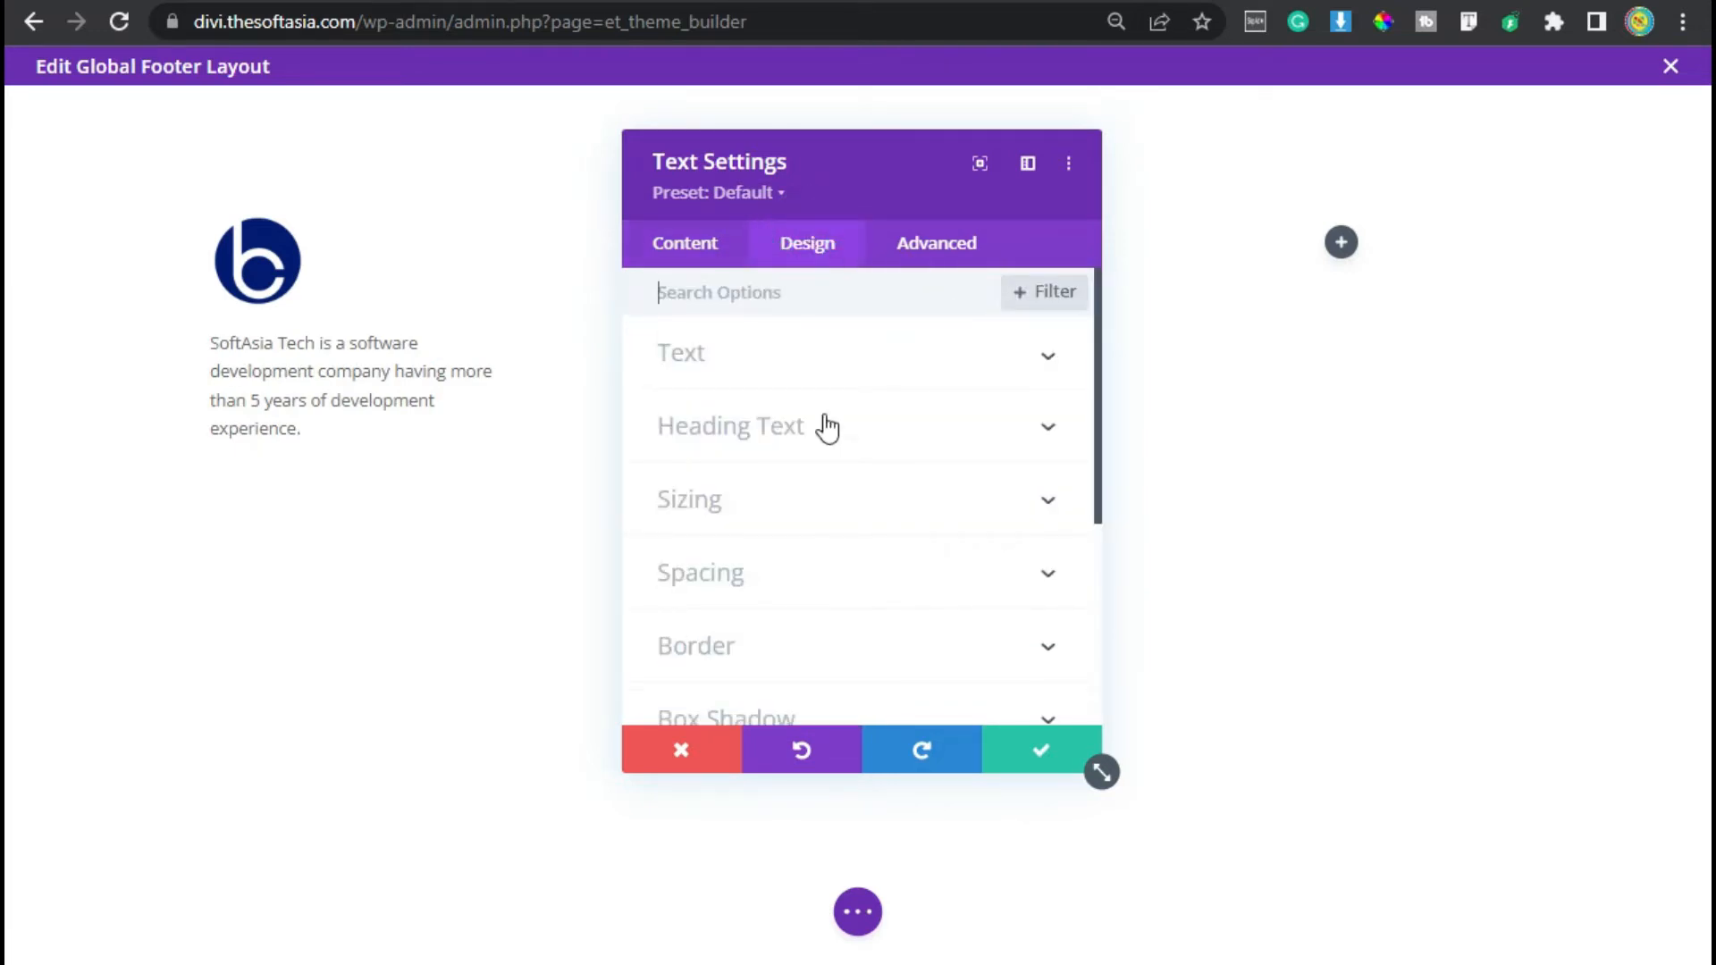
left_click(812, 371)
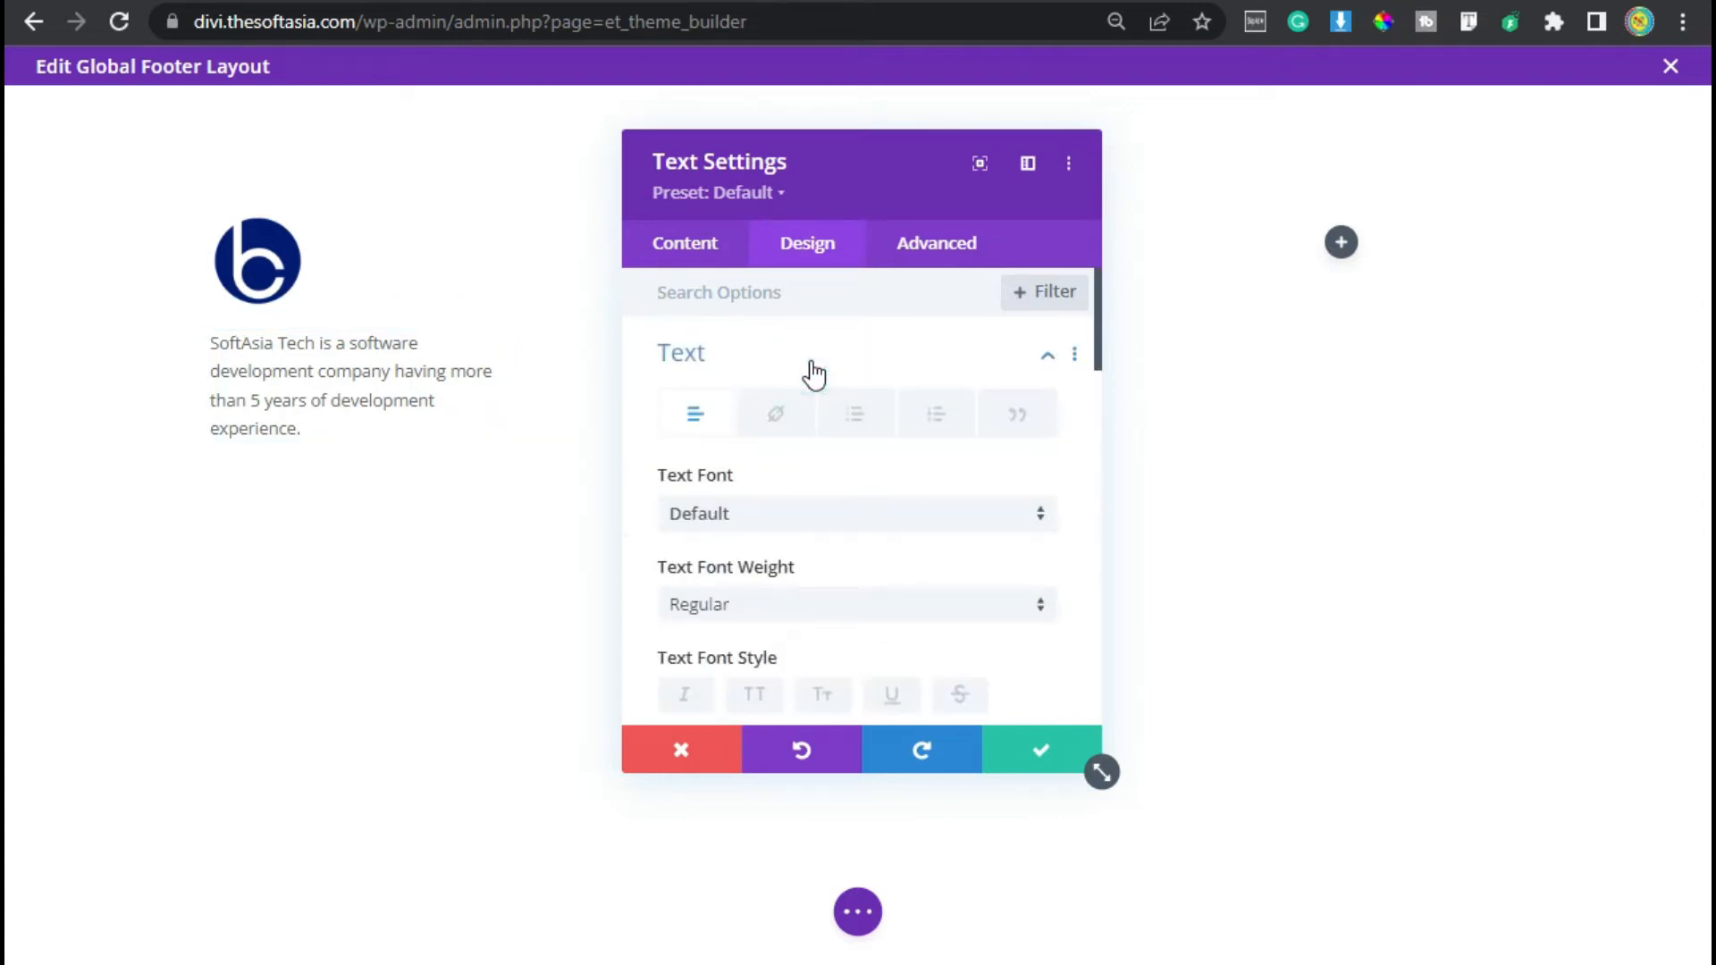
left_click(804, 514)
left_click(811, 274)
scroll(849, 572, "down", 4)
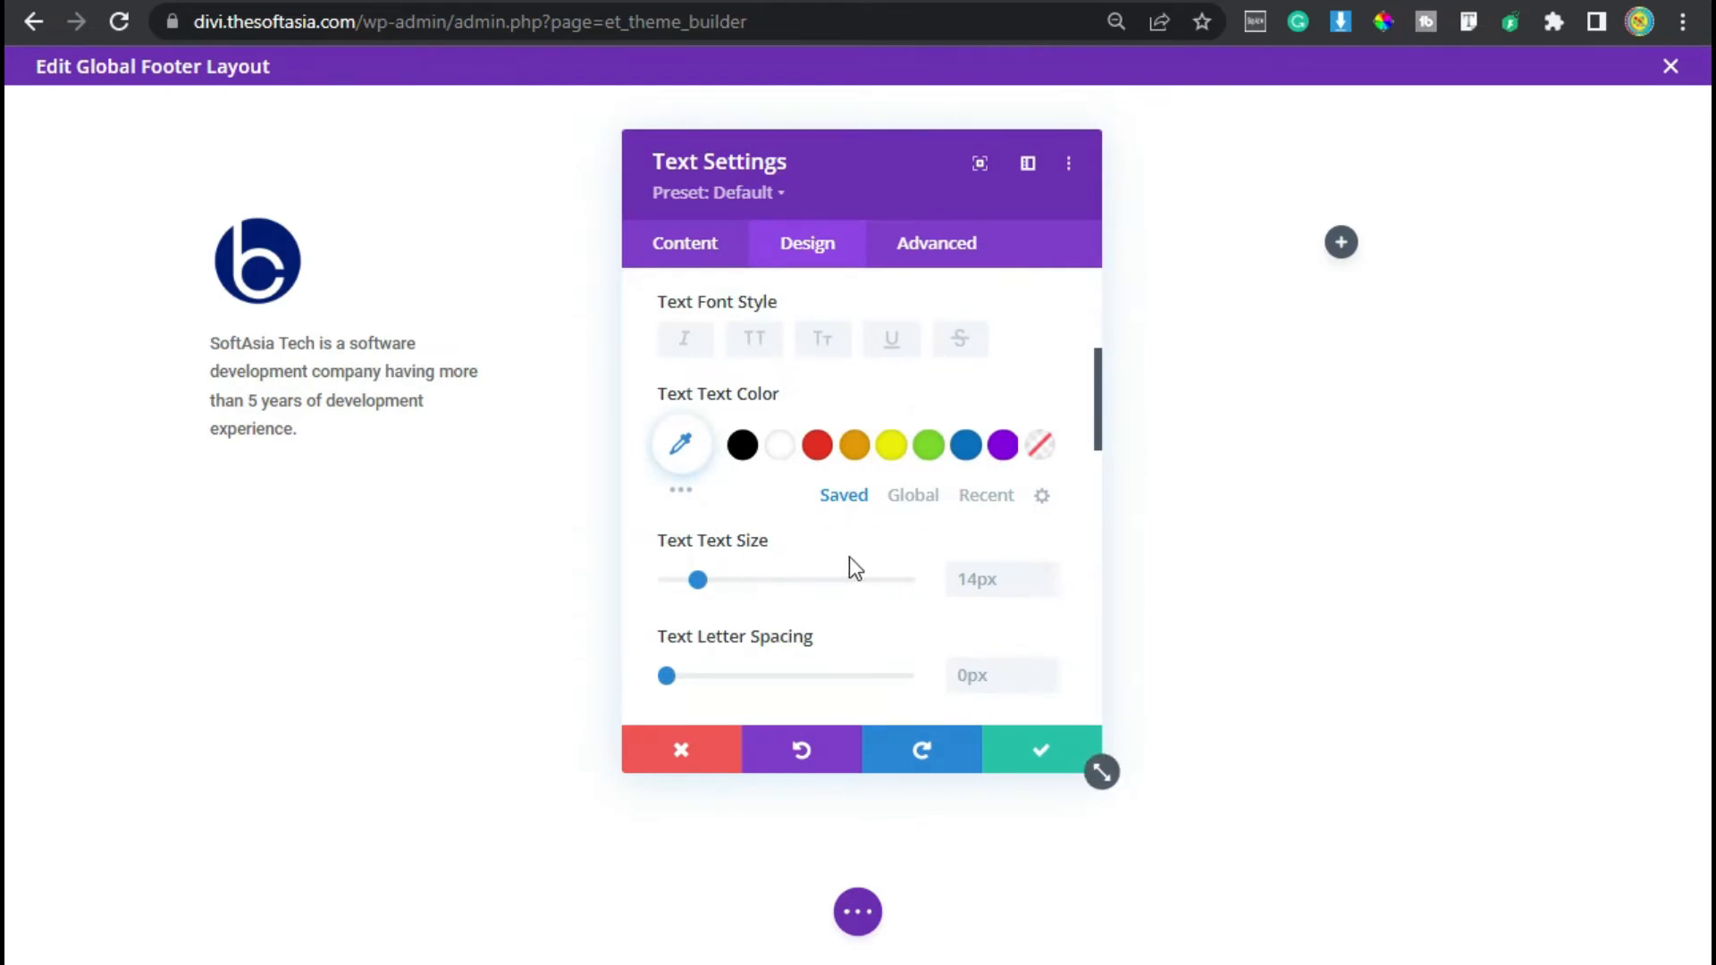
left_click(1049, 577)
scroll(870, 599, "down", 2)
left_click(1047, 590)
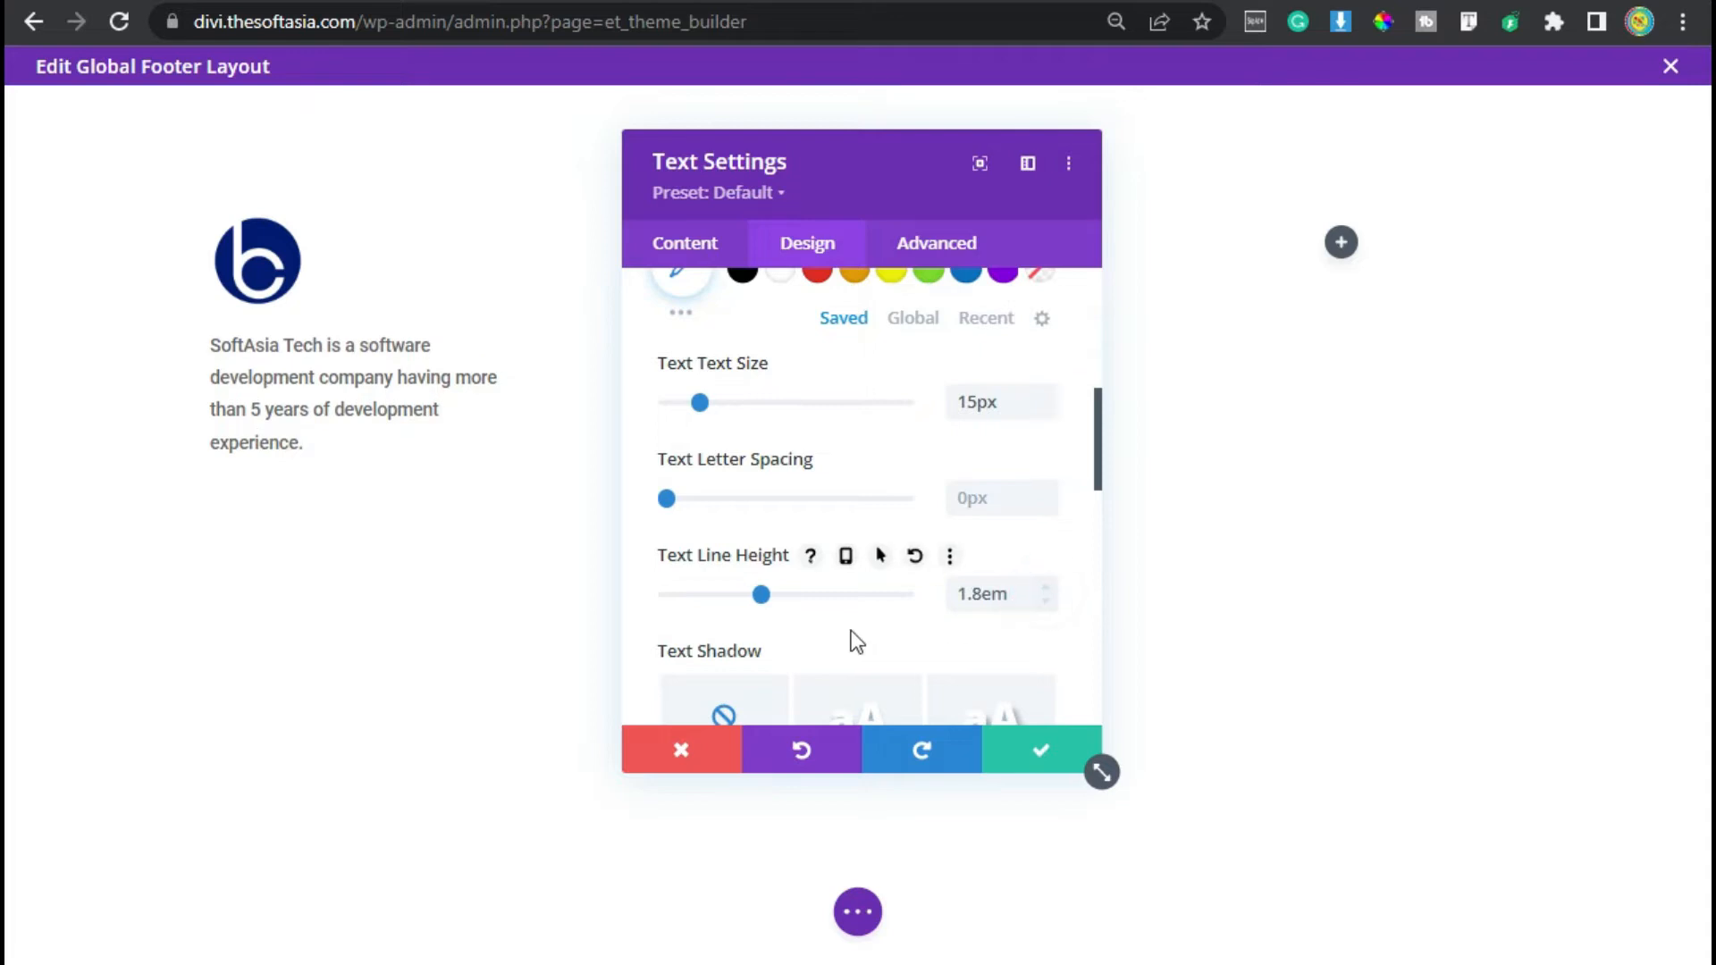
- Add the custom CSS font-weight: 400; to the description's main element and save the text module
left_click(925, 260)
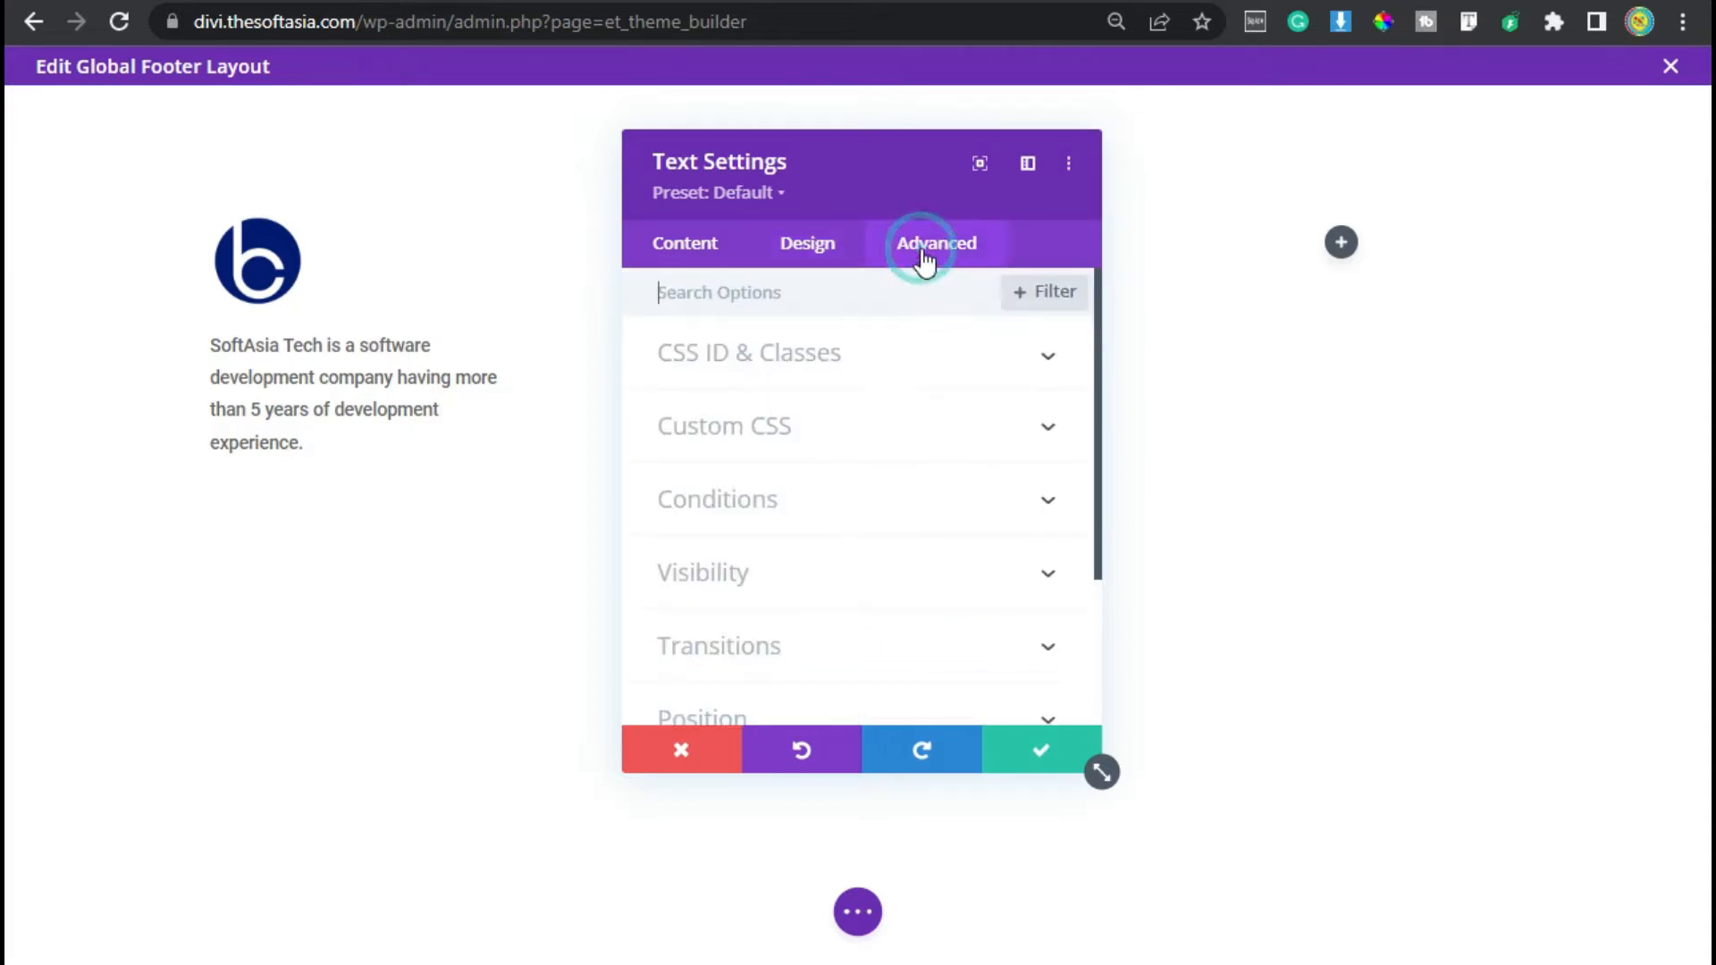
left_click(805, 425)
scroll(813, 685, "down", 2)
left_click(825, 480)
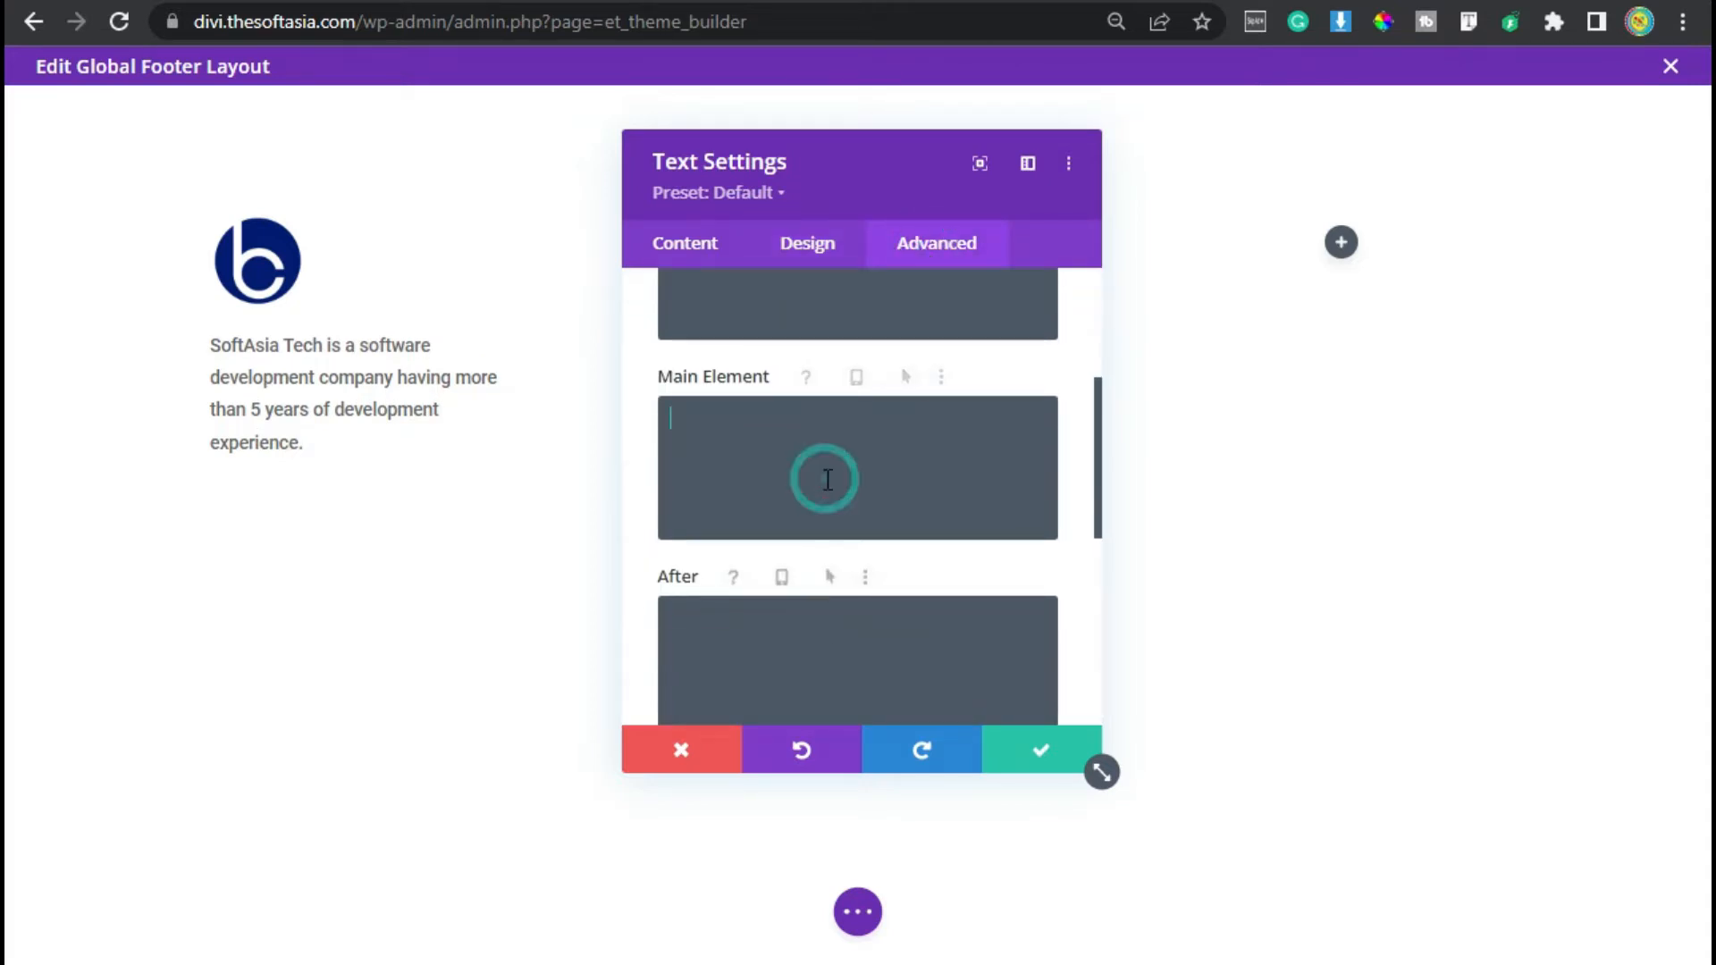
type("font-weight: 400;")
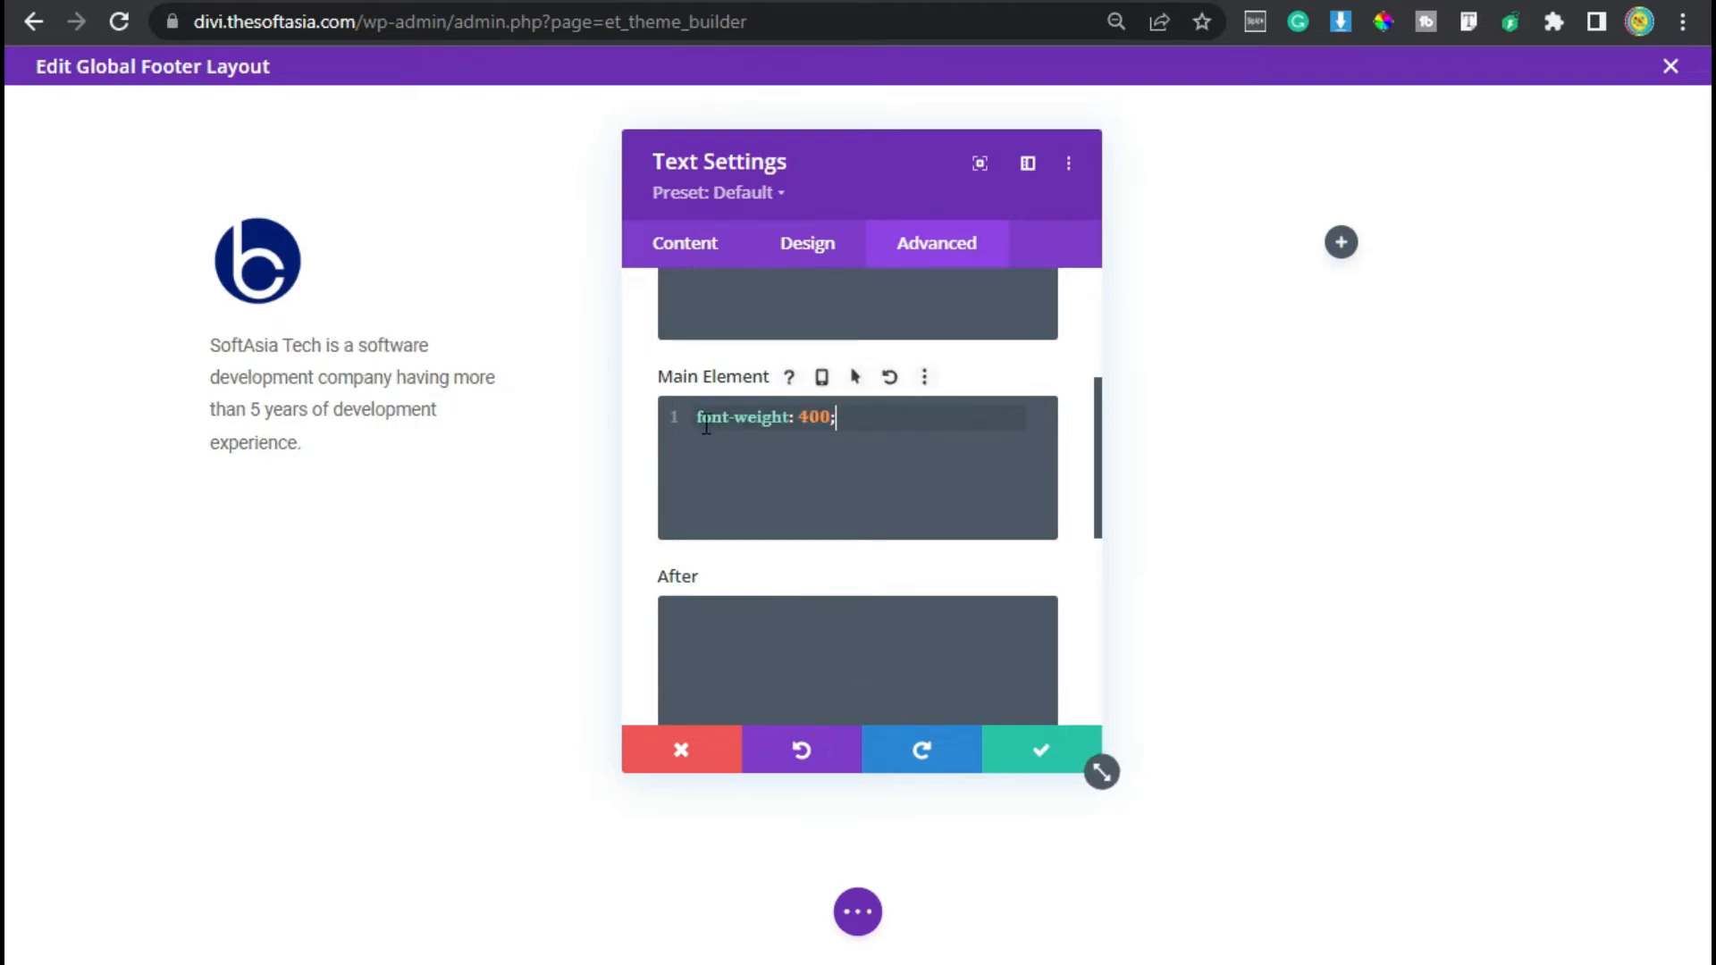
left_click_drag(700, 416, 837, 420)
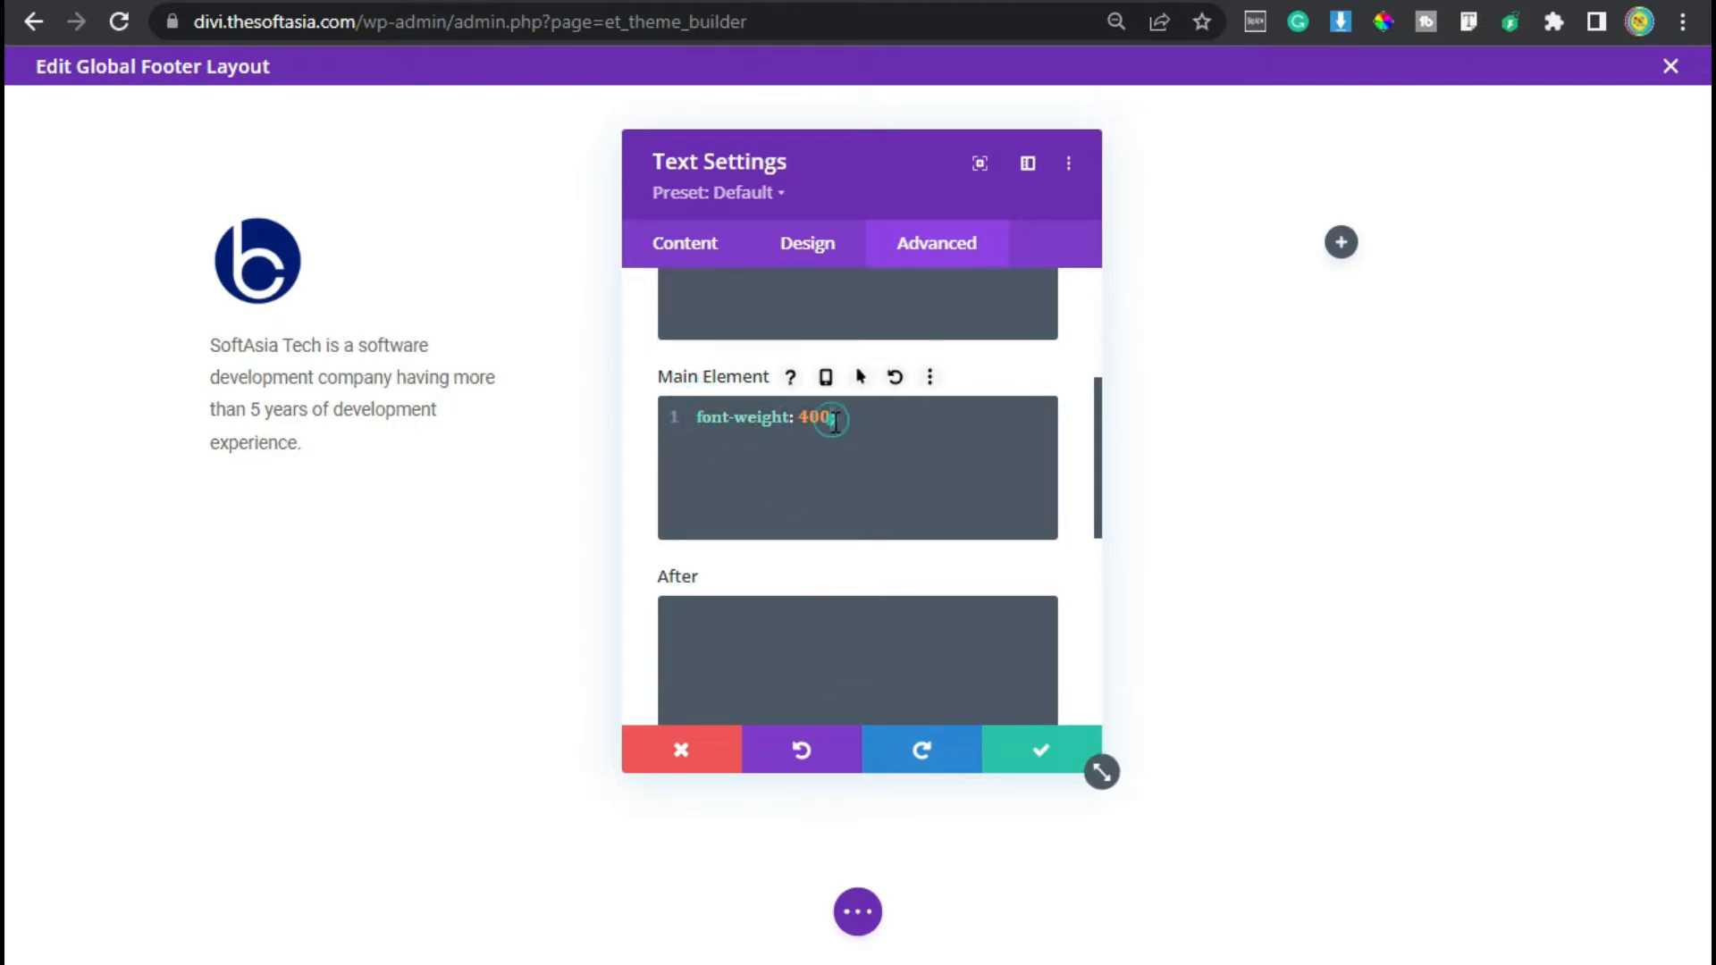
left_click(1041, 751)
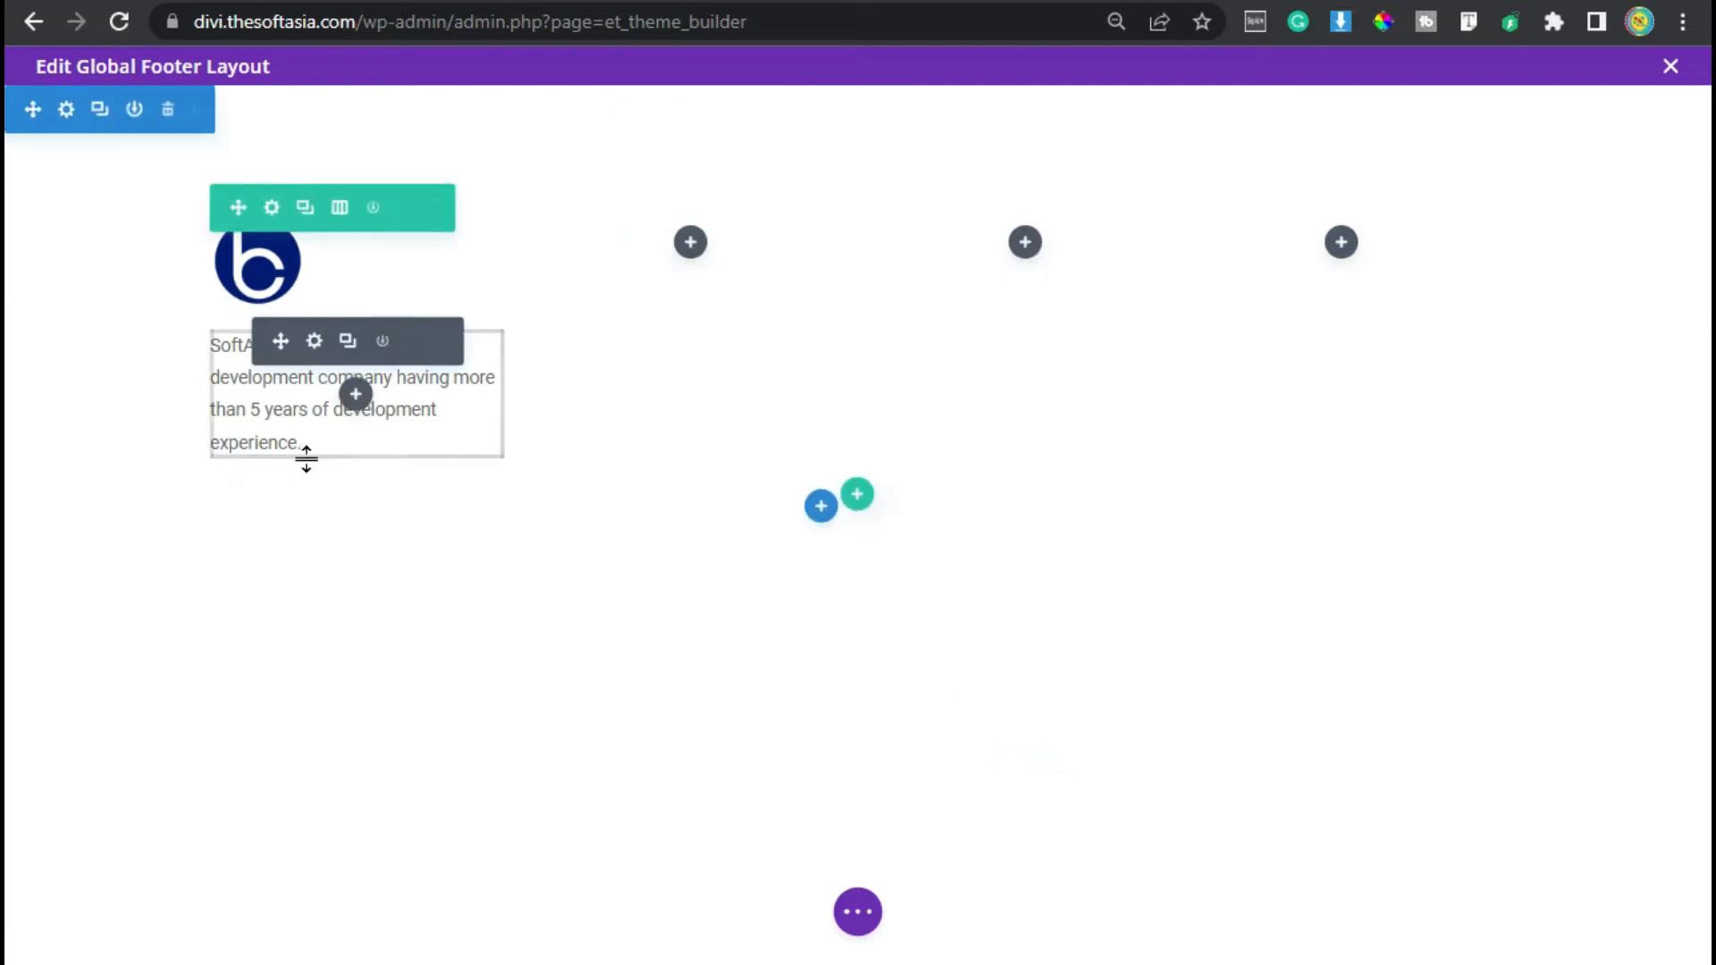
- Add a Blurb module below the description and set its title to Get in Touch
left_click(355, 394)
left_click(255, 826)
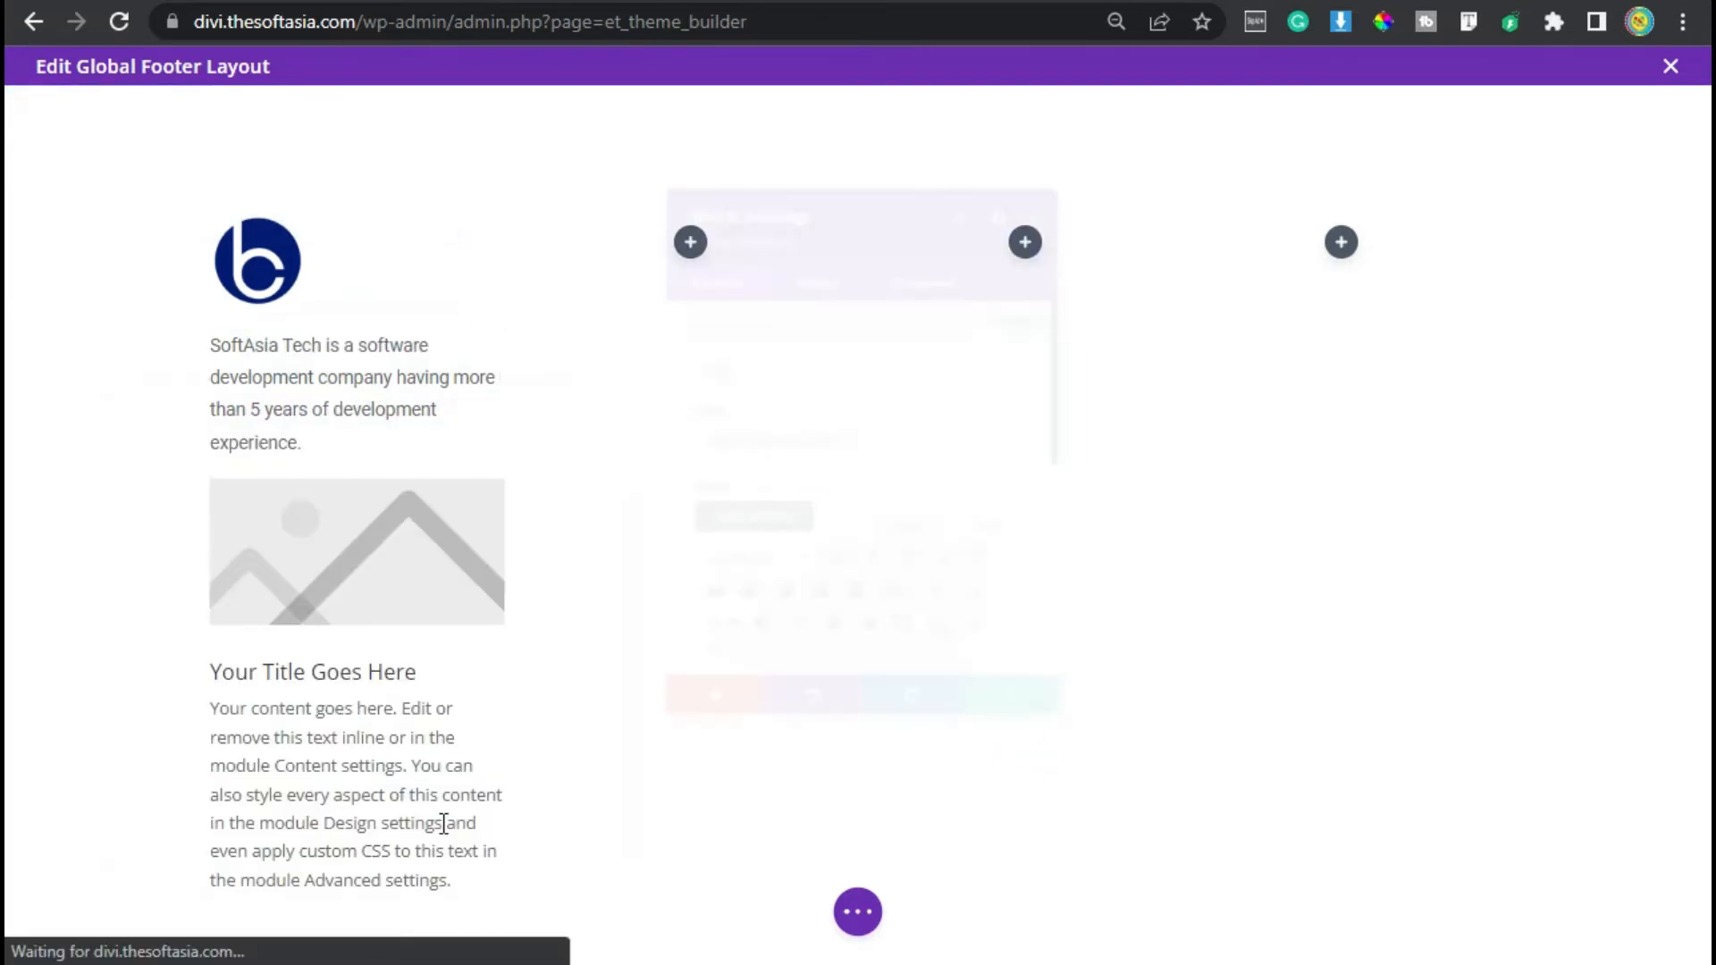
left_click_drag(881, 437, 582, 434)
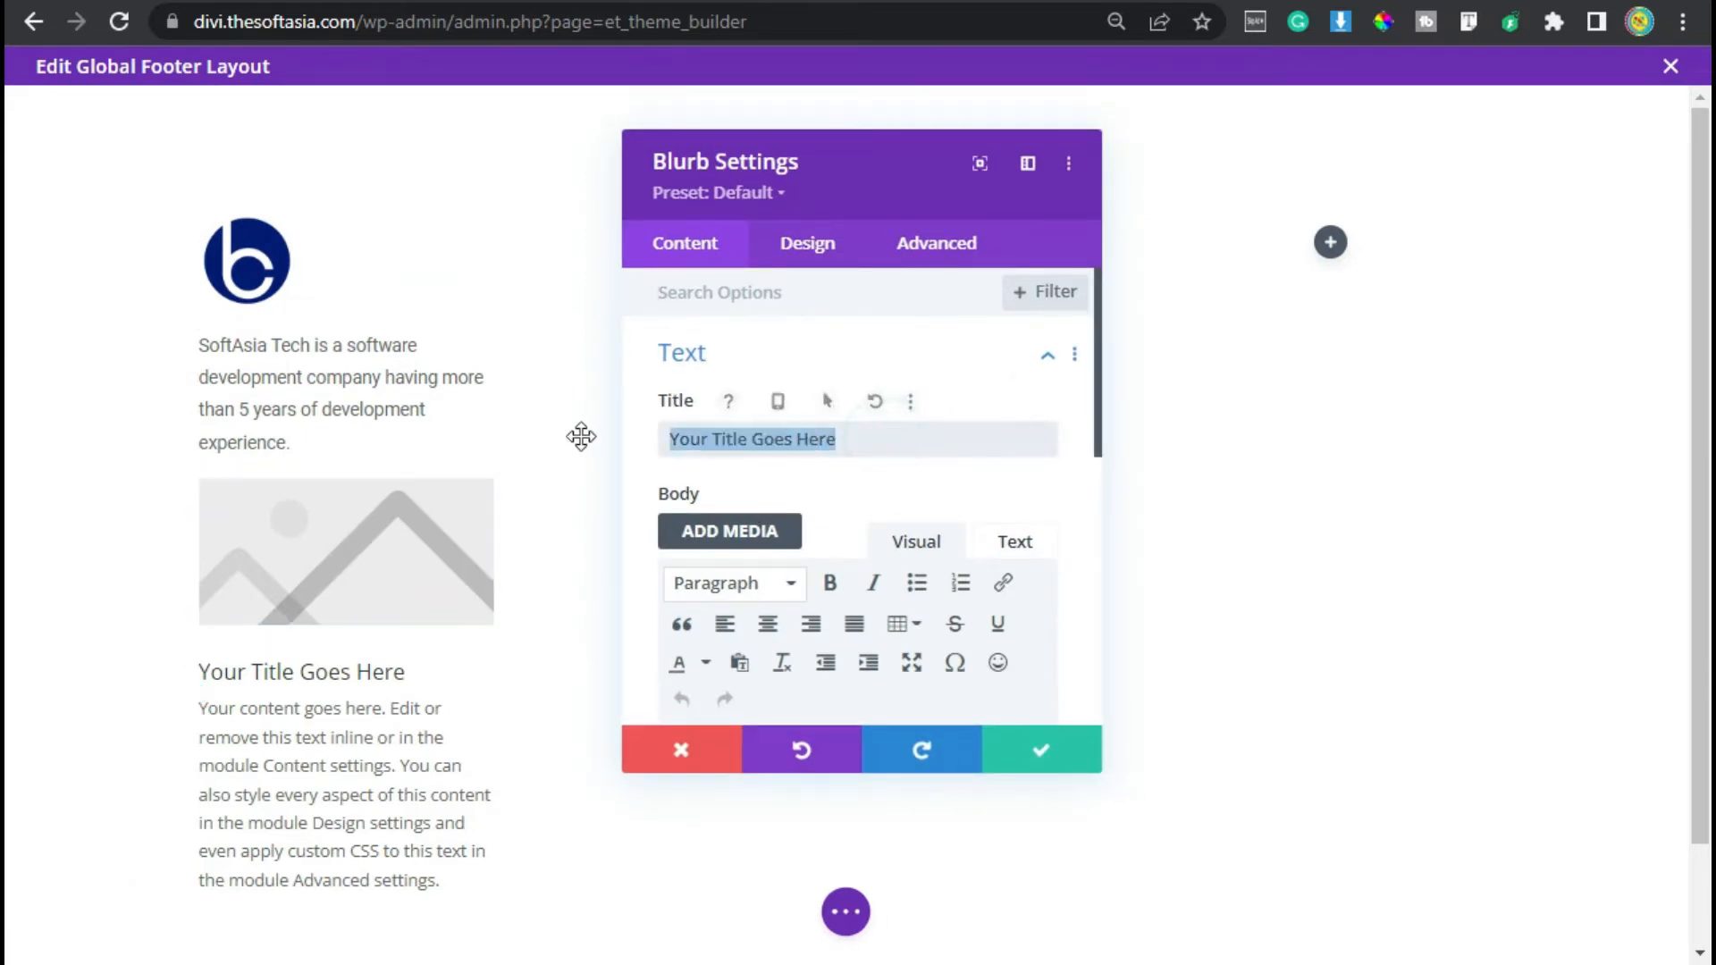
type("Get ")
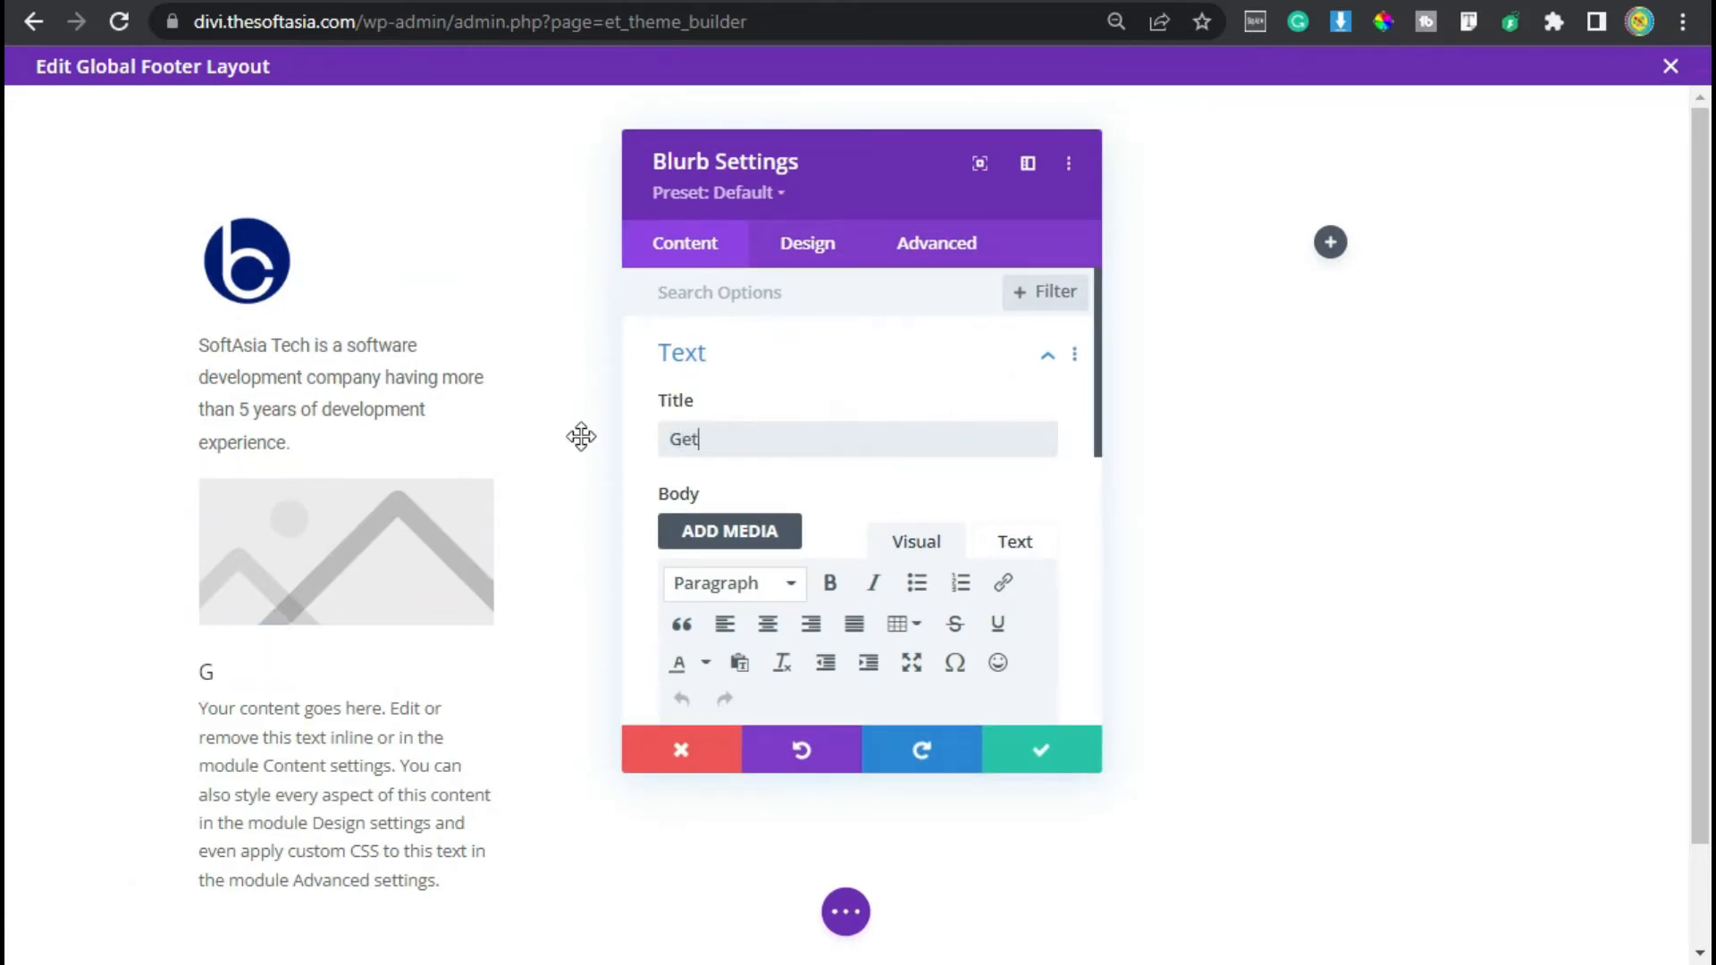
type("in")
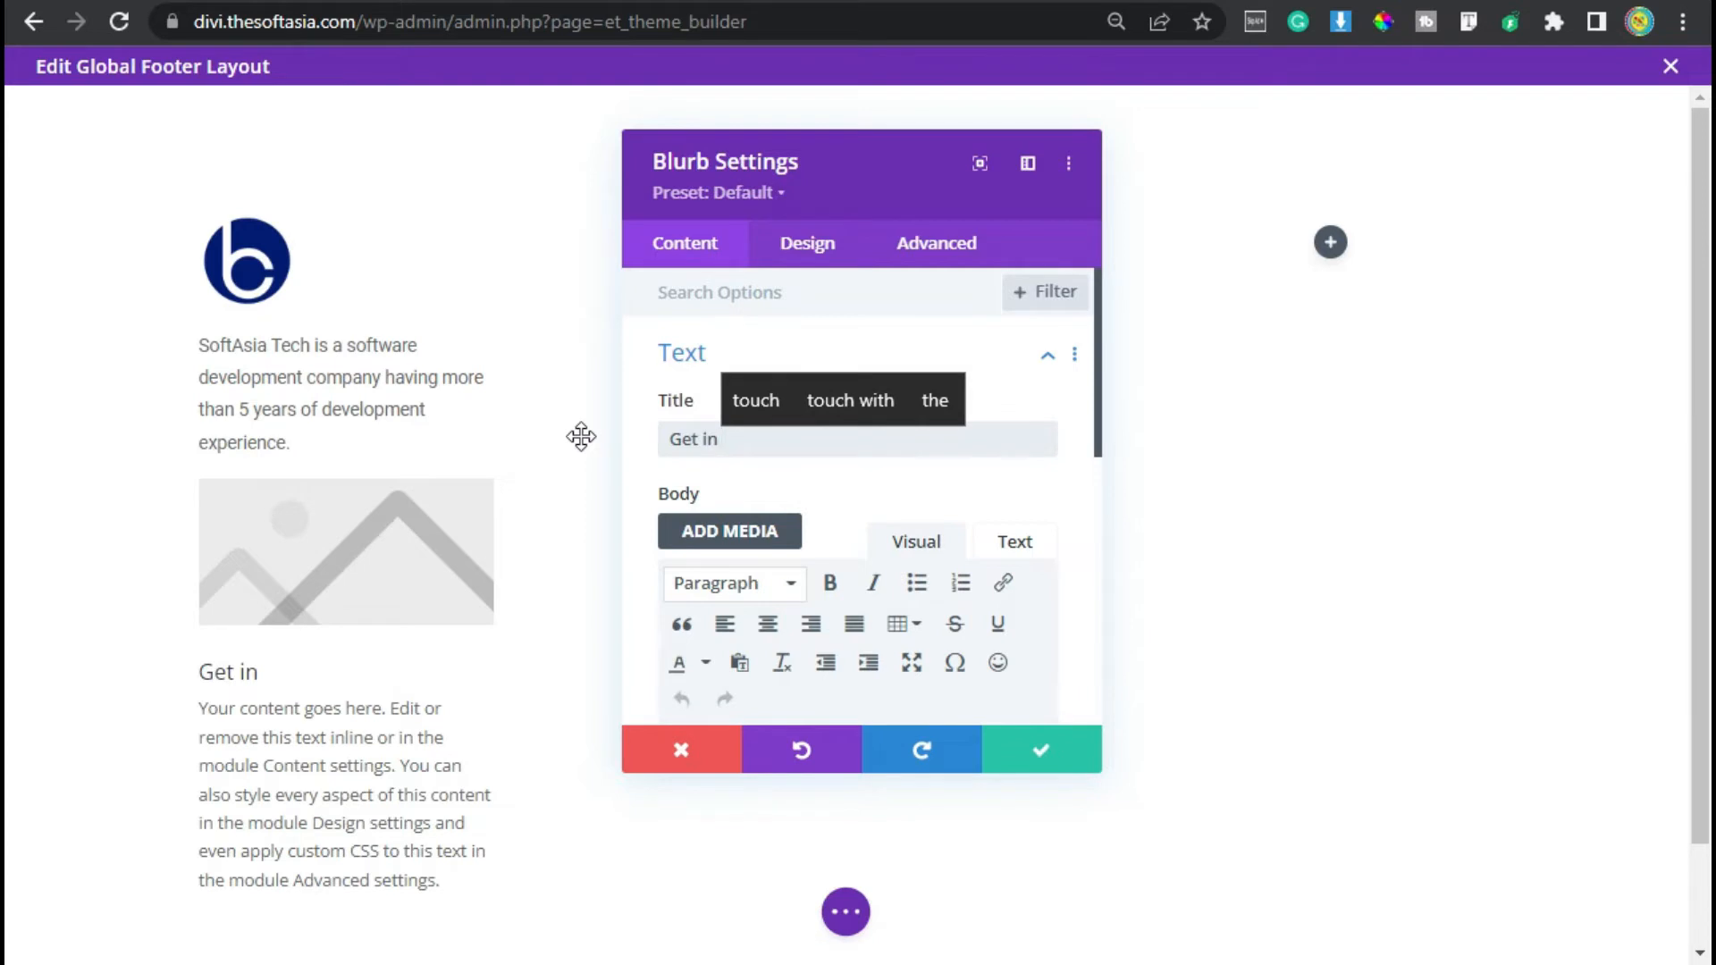
type(" Touch")
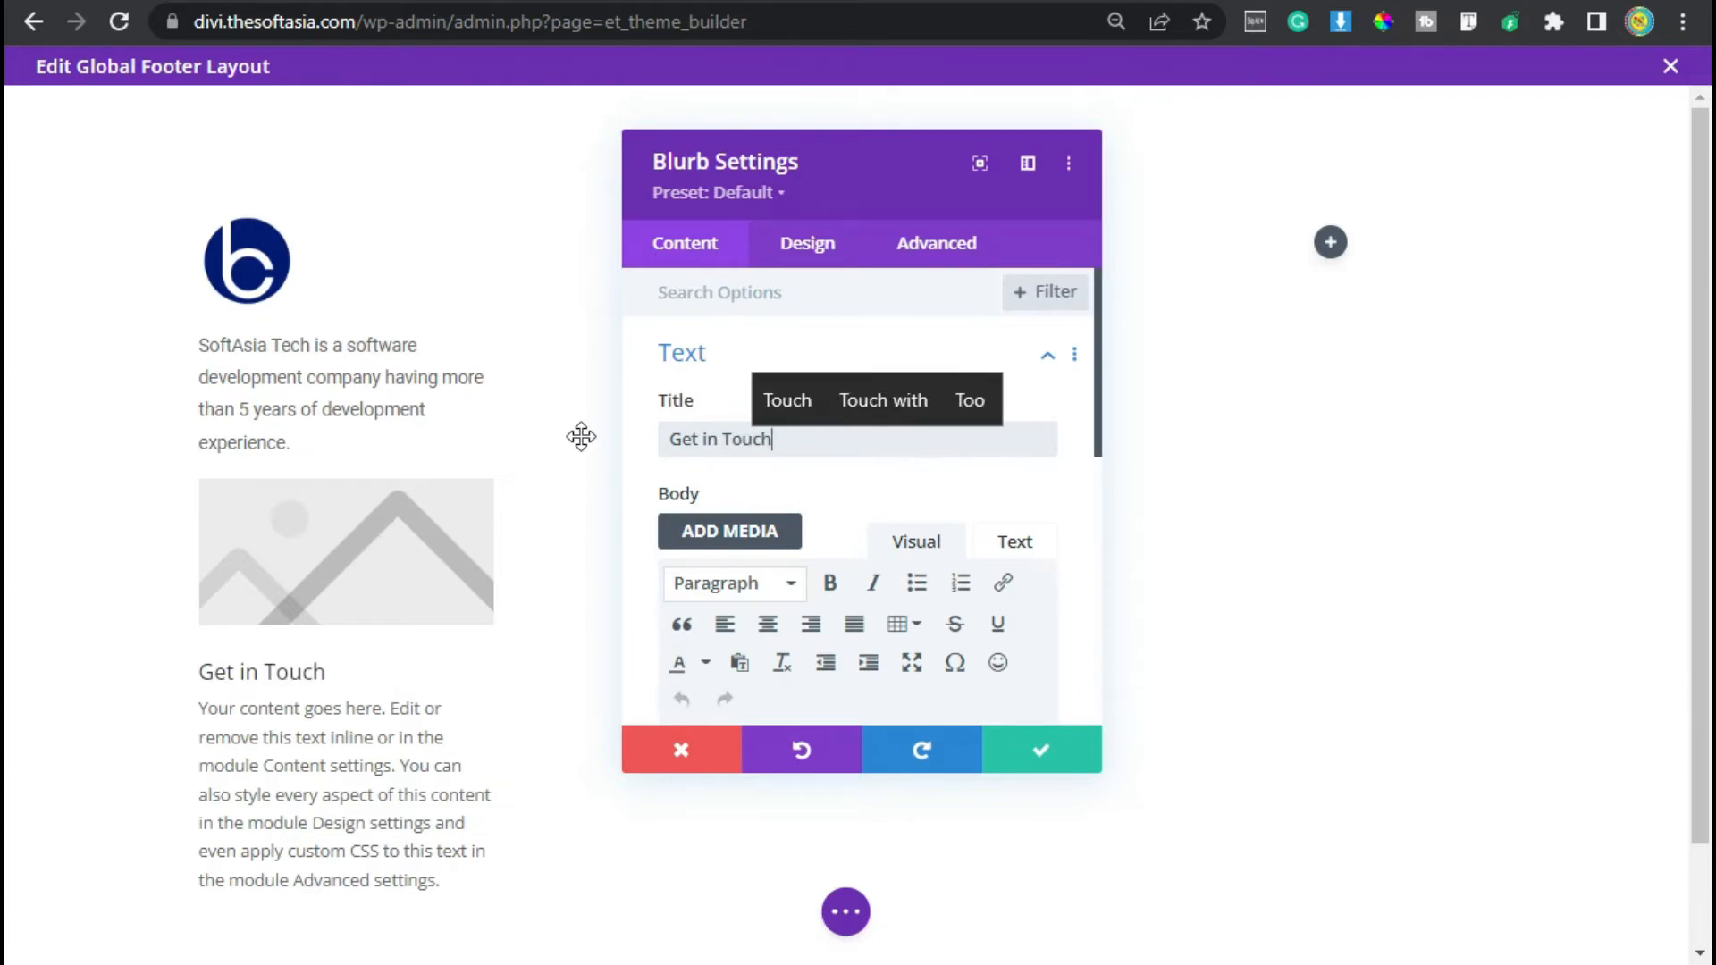
- Replace the blurb's body text with the pasted contact phone number
scroll(798, 560, "down", 2)
scroll(799, 645, "down", 3)
left_click(791, 440)
key("ctrl+a")
key("ctrl+v")
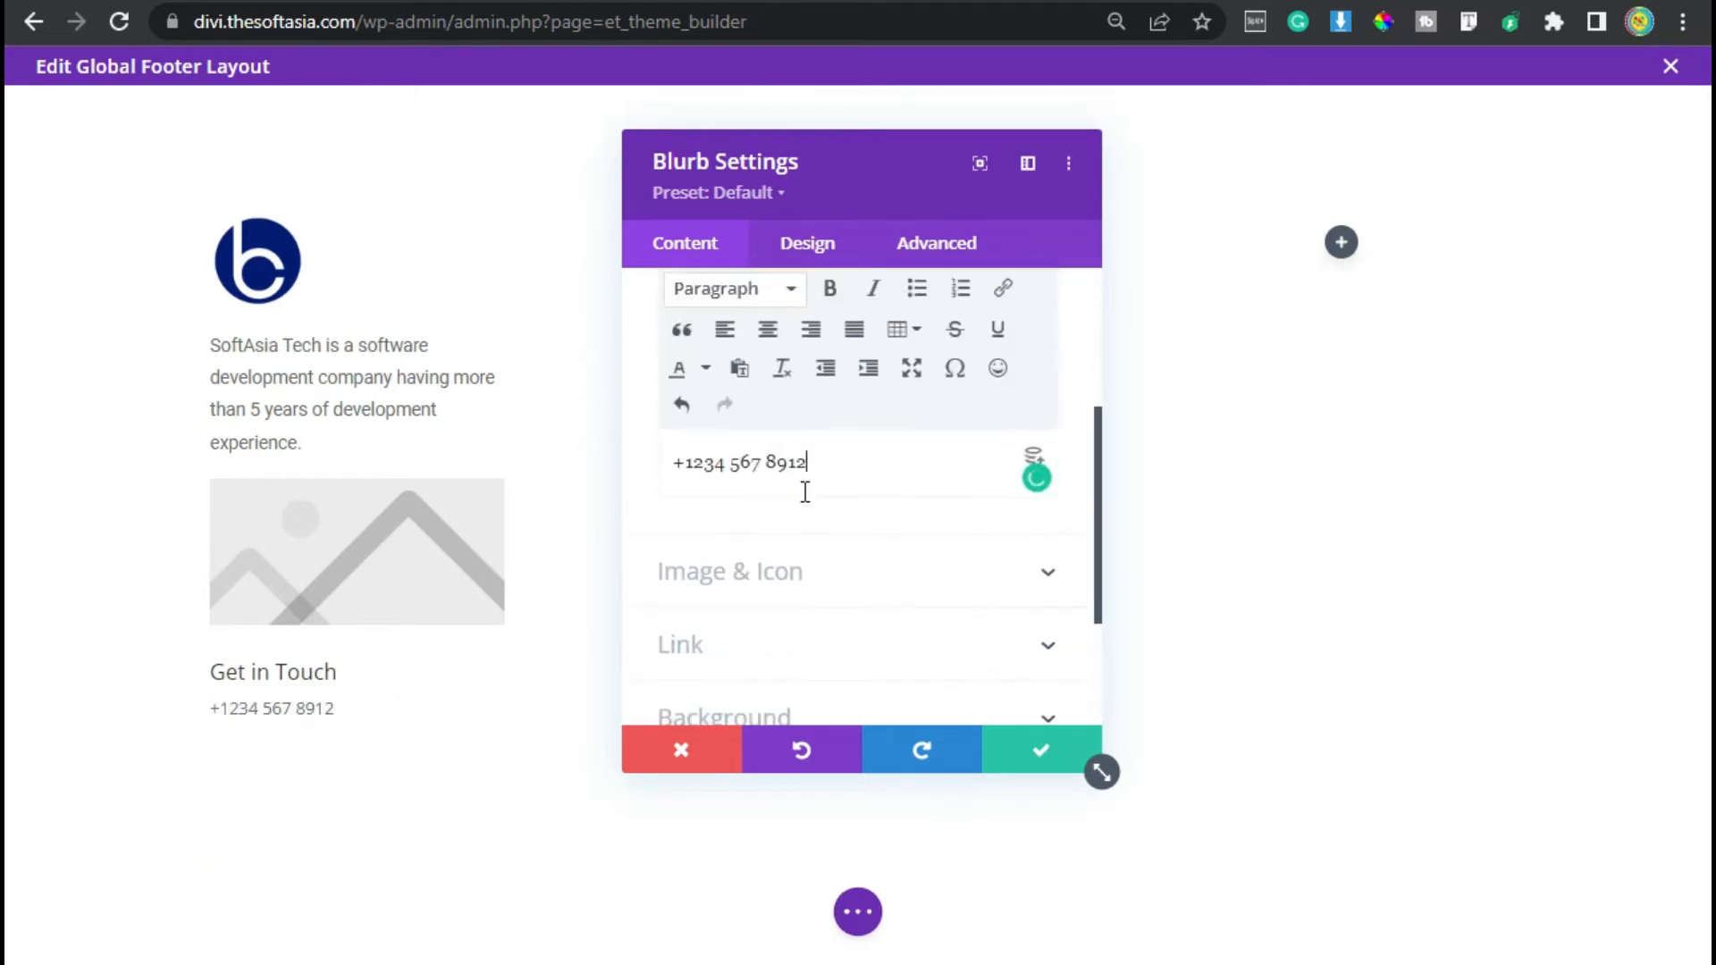
- Enable the blurb icon and choose a phone icon by searching for phone
left_click(845, 579)
left_click(683, 389)
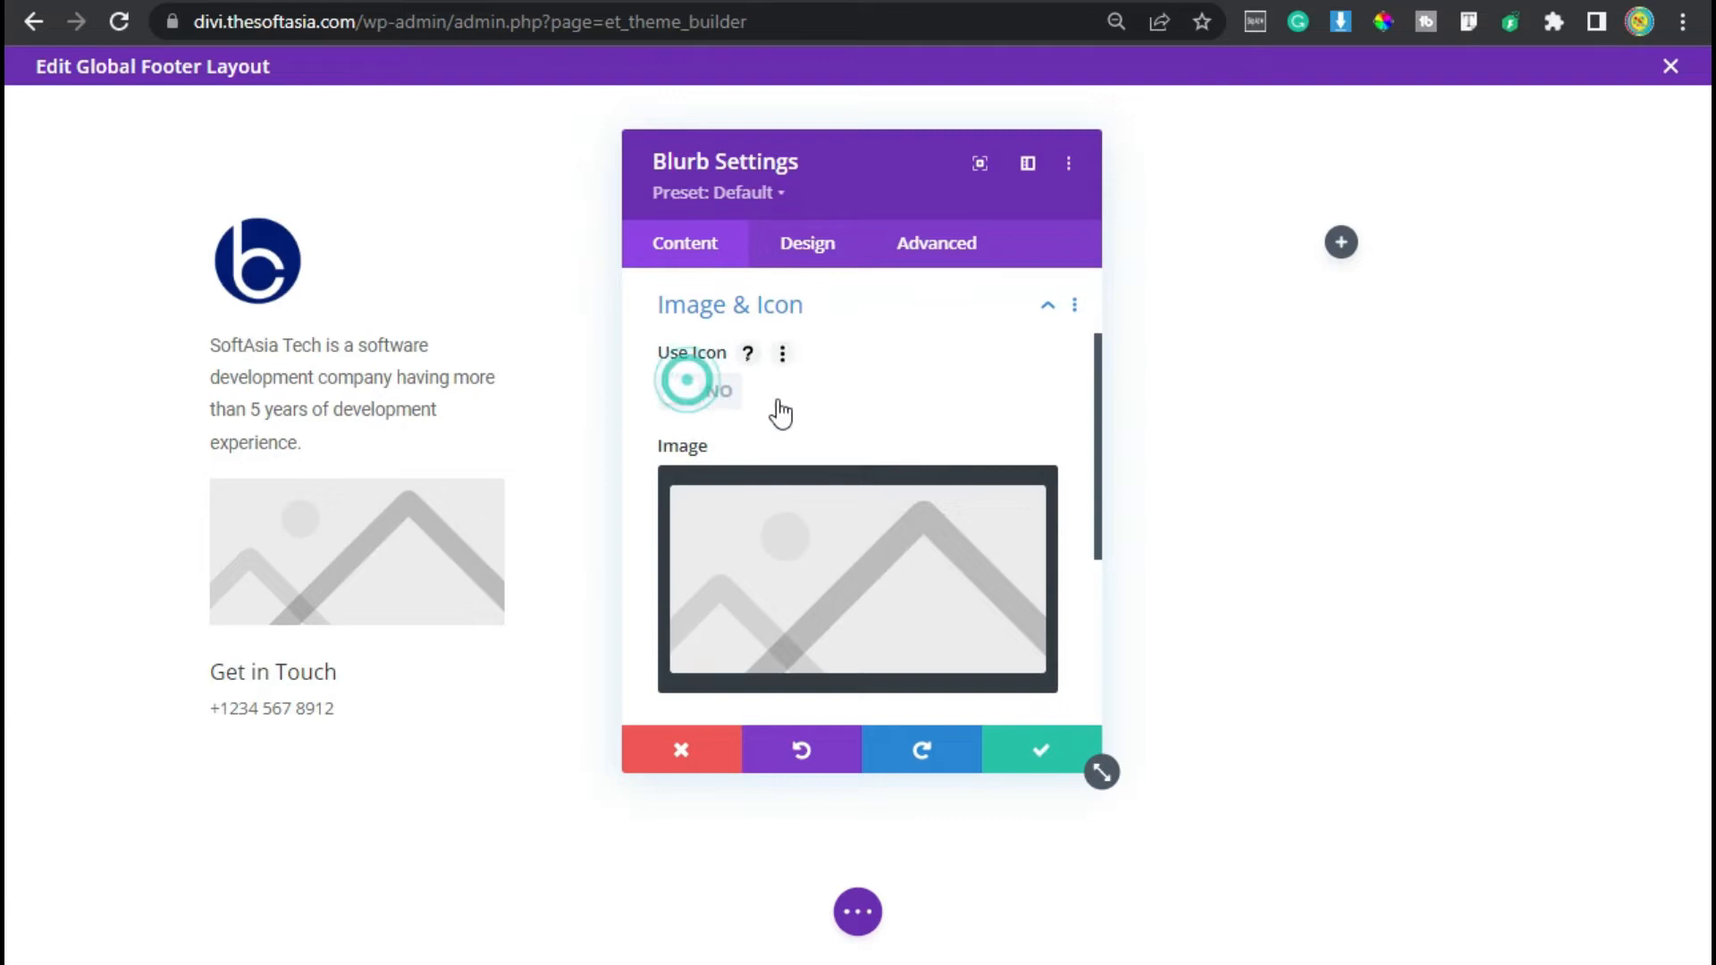
left_click(872, 506)
type("p")
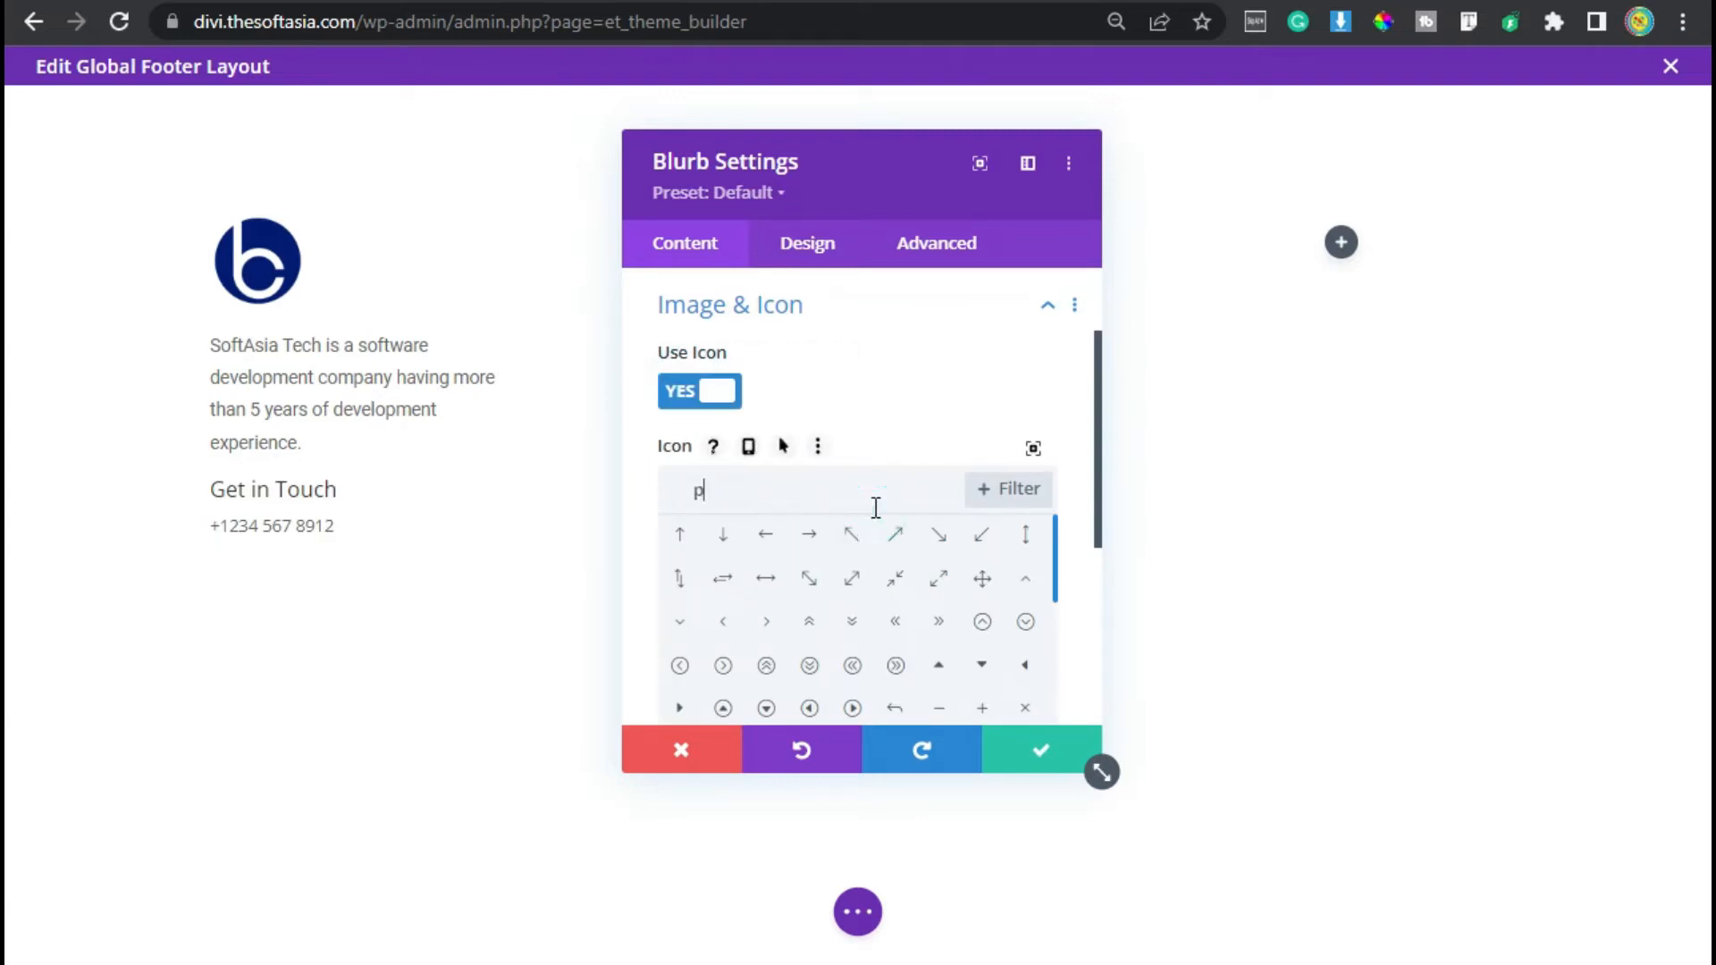
type("honr")
key("BackSpace")
type("e")
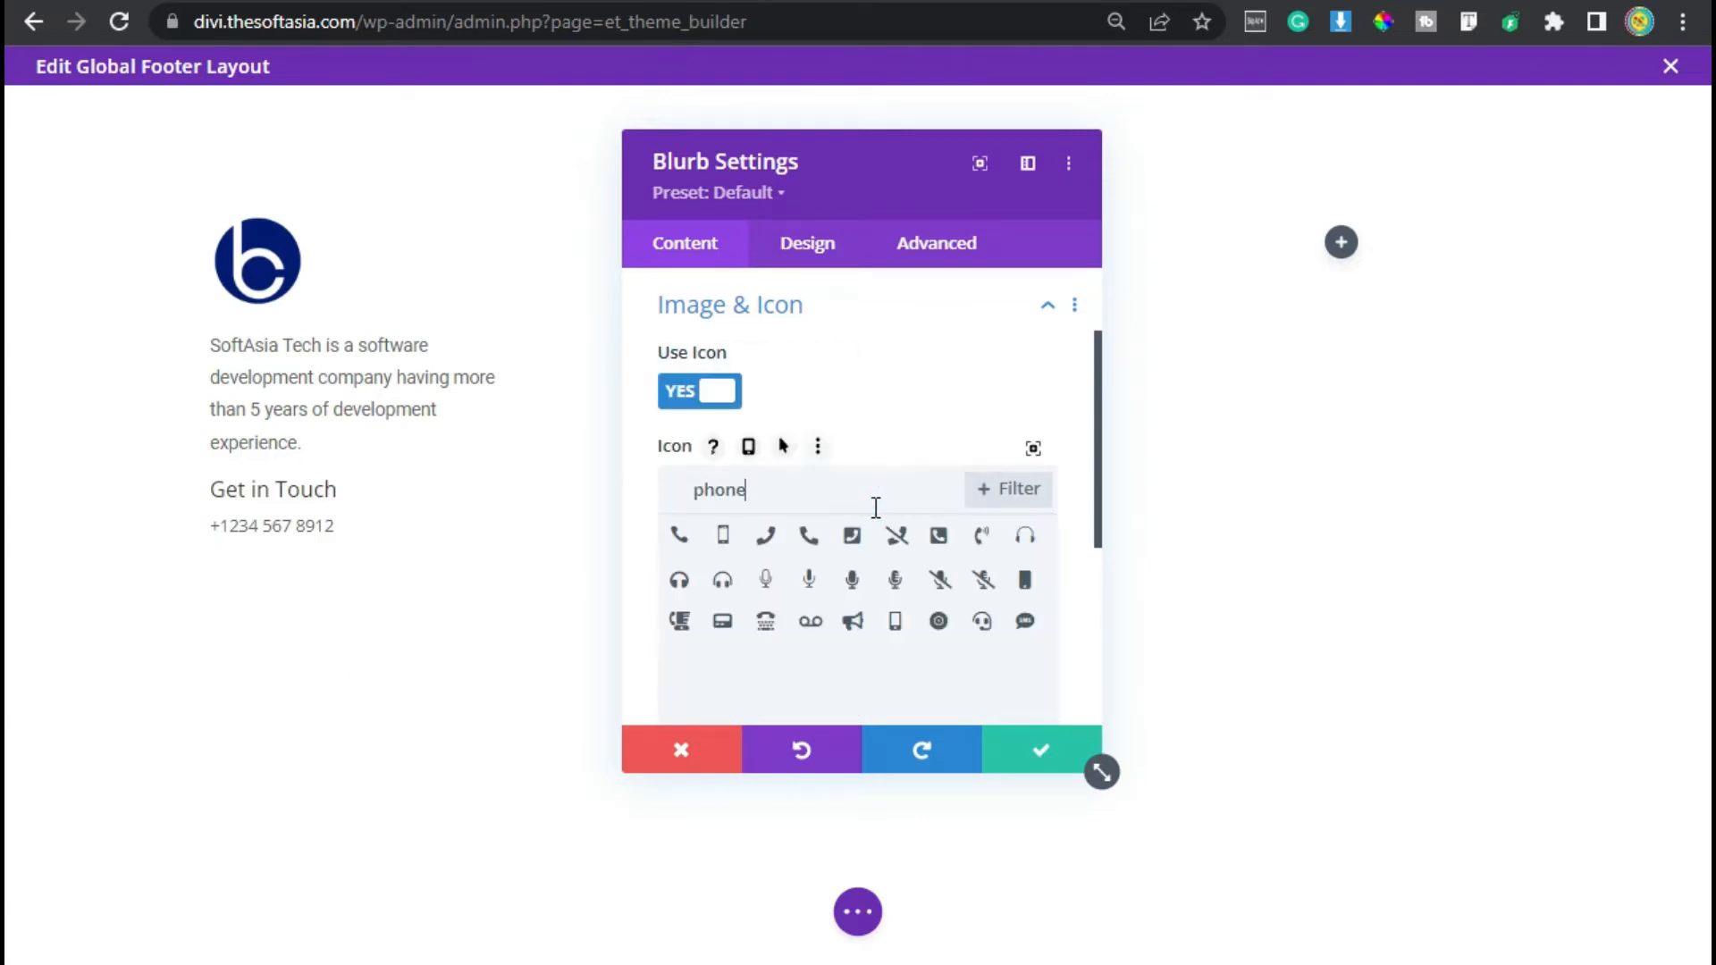
left_click(981, 540)
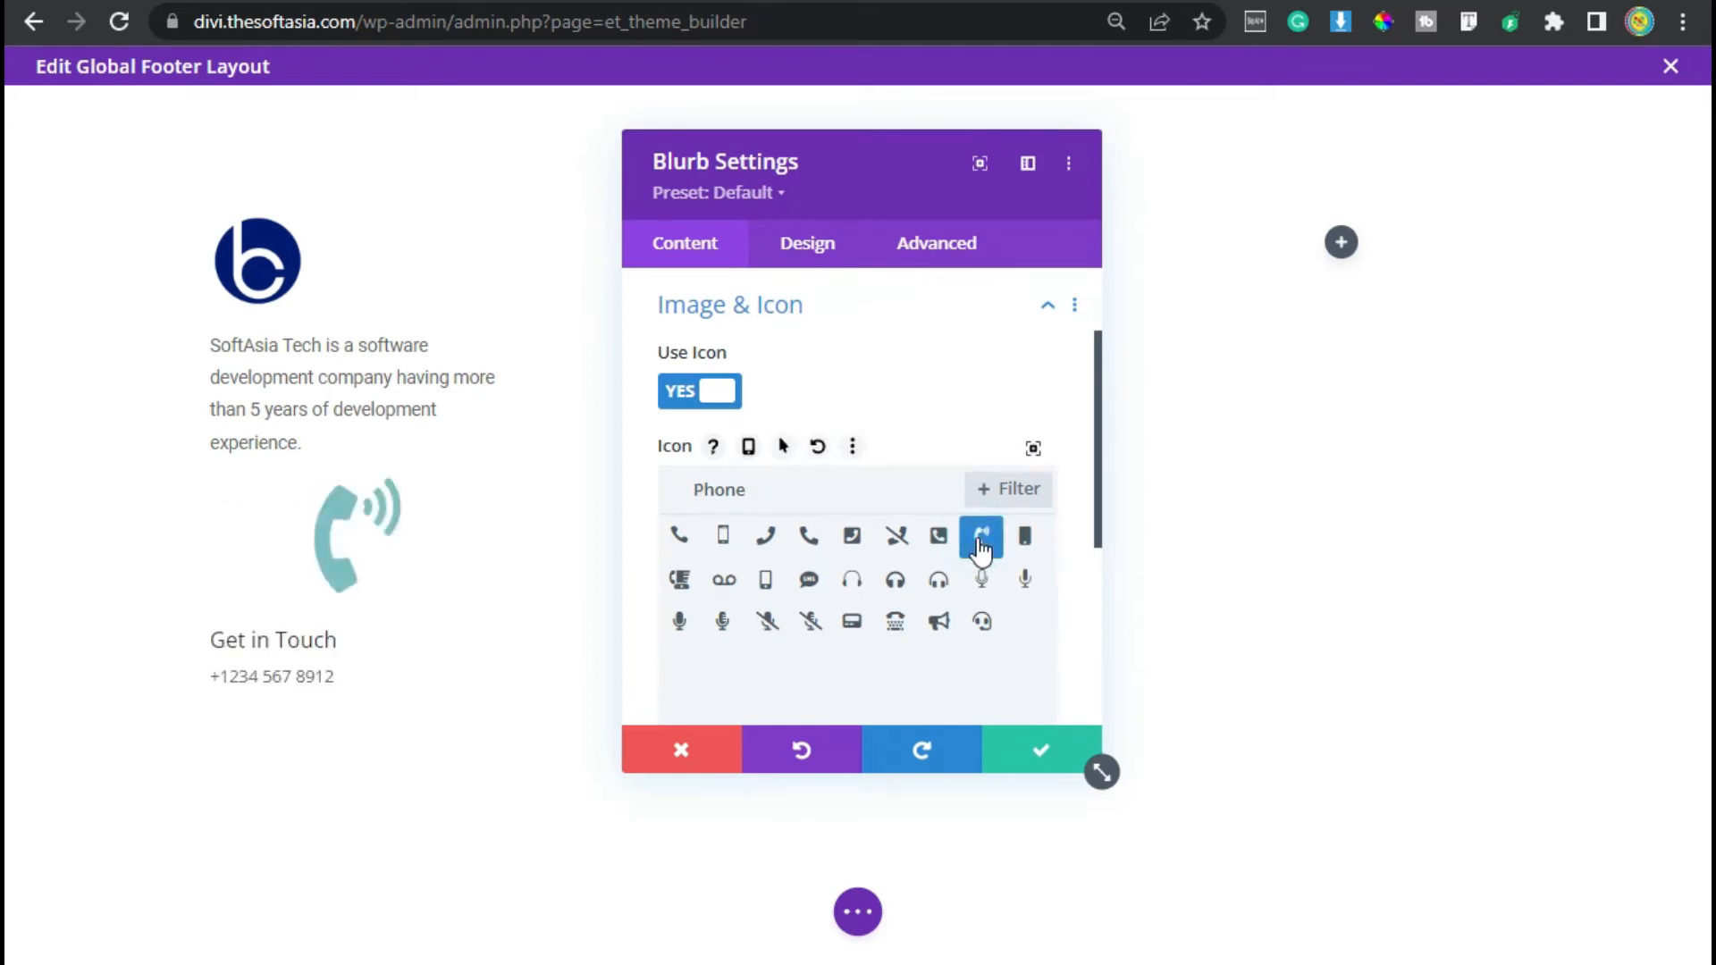
- Set the blurb icon colour to the blue global colour
left_click(801, 243)
left_click(801, 352)
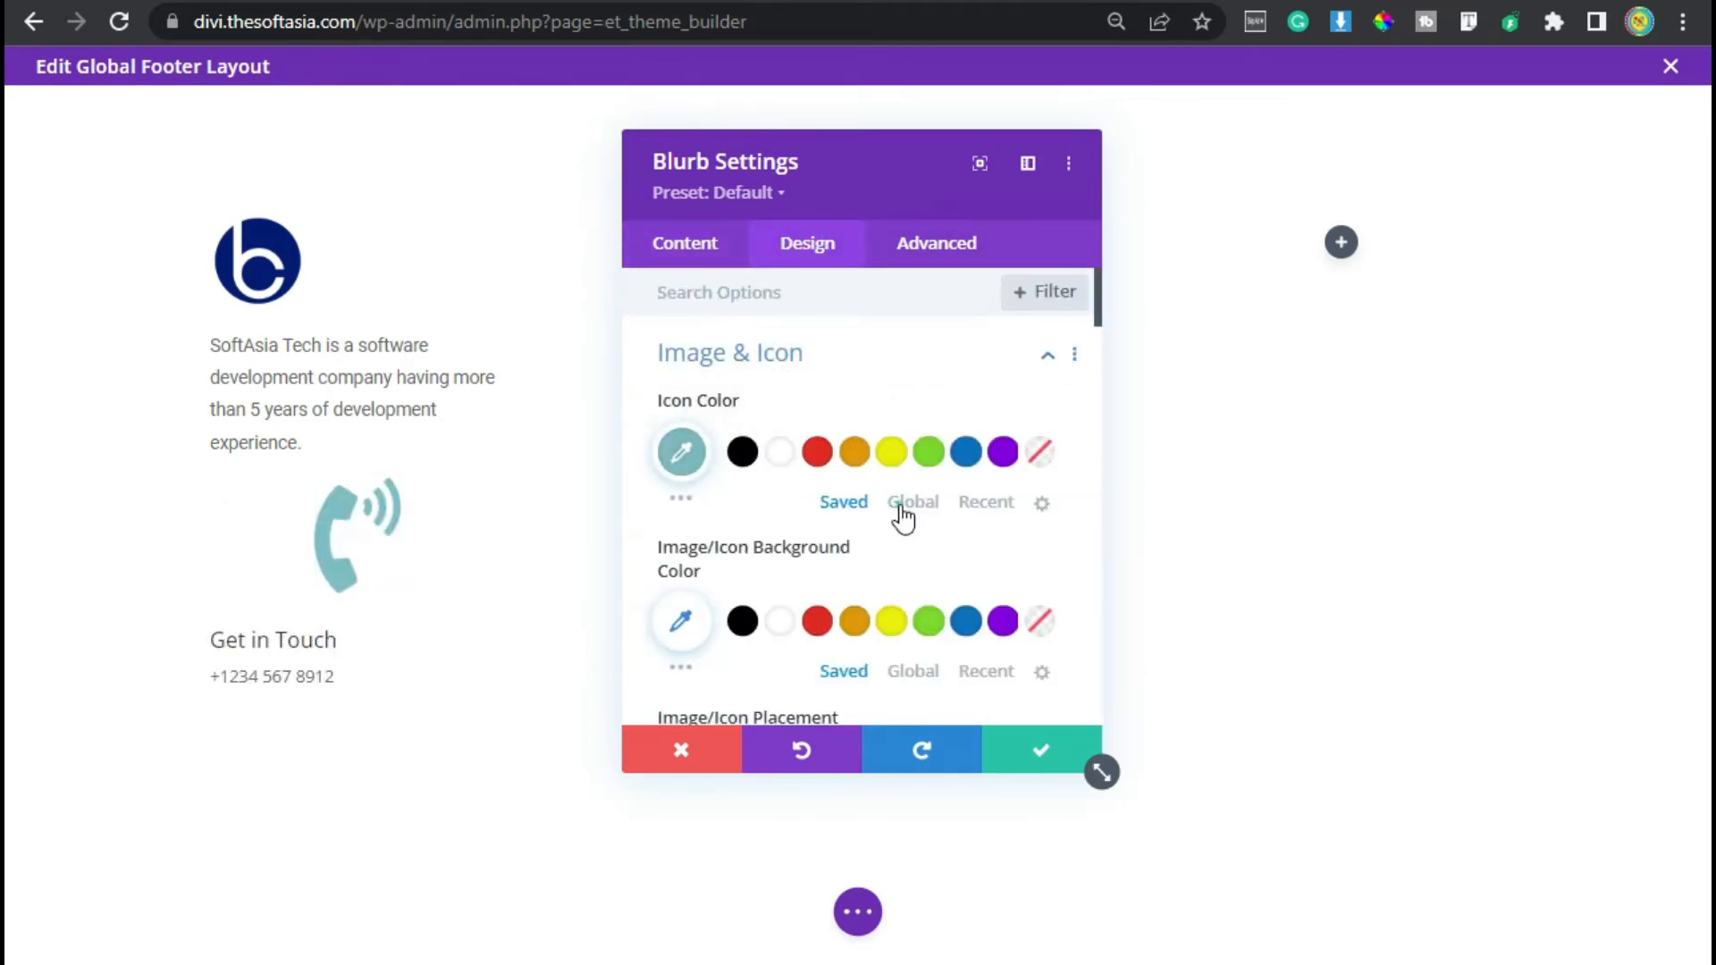
left_click(903, 502)
left_click(779, 452)
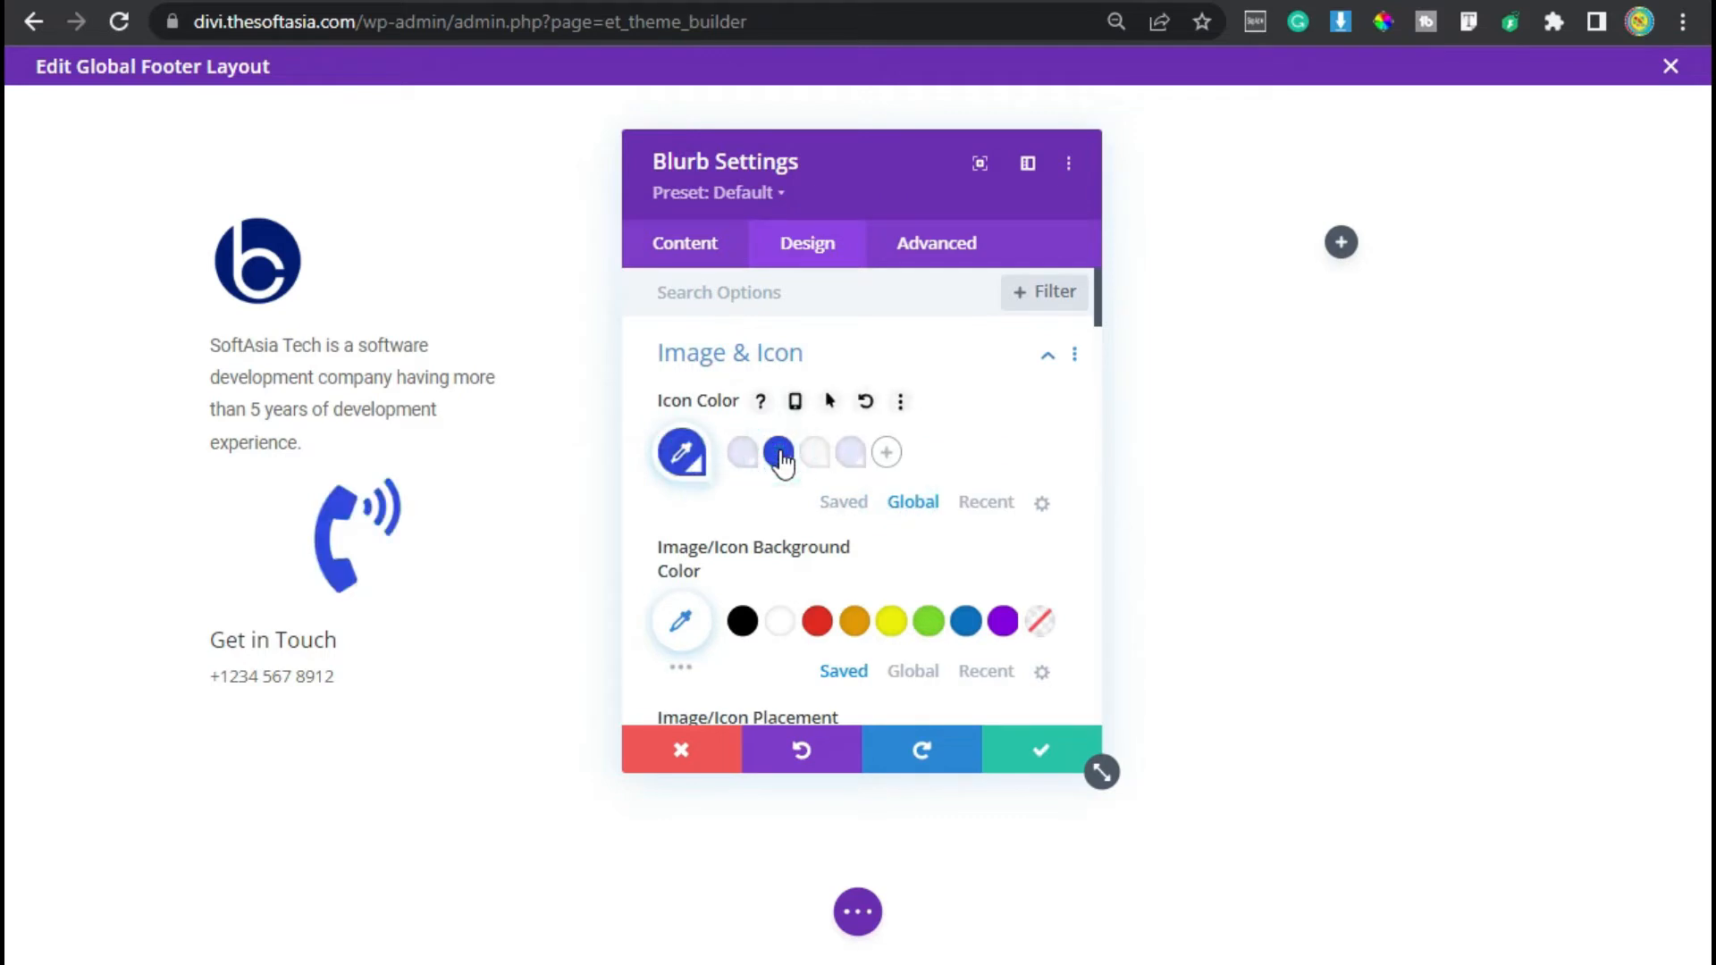
- Set the blurb icon placement to Left
scroll(892, 501, "down", 4)
left_click(727, 417)
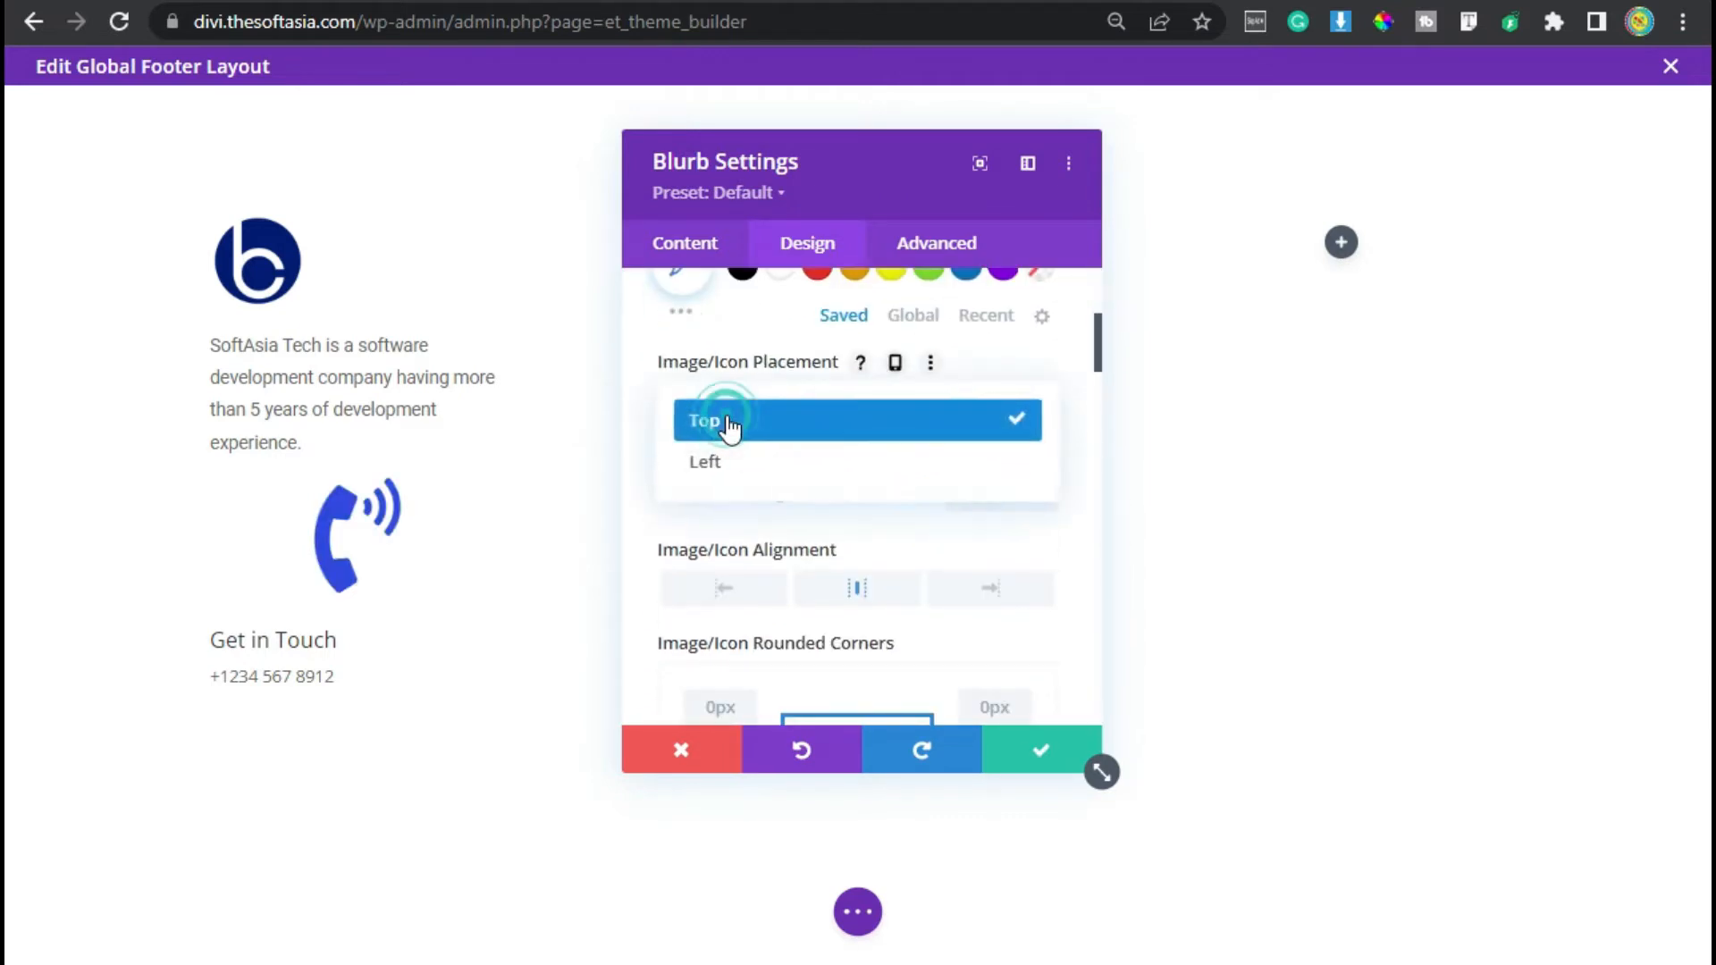
left_click(751, 464)
left_click(985, 495)
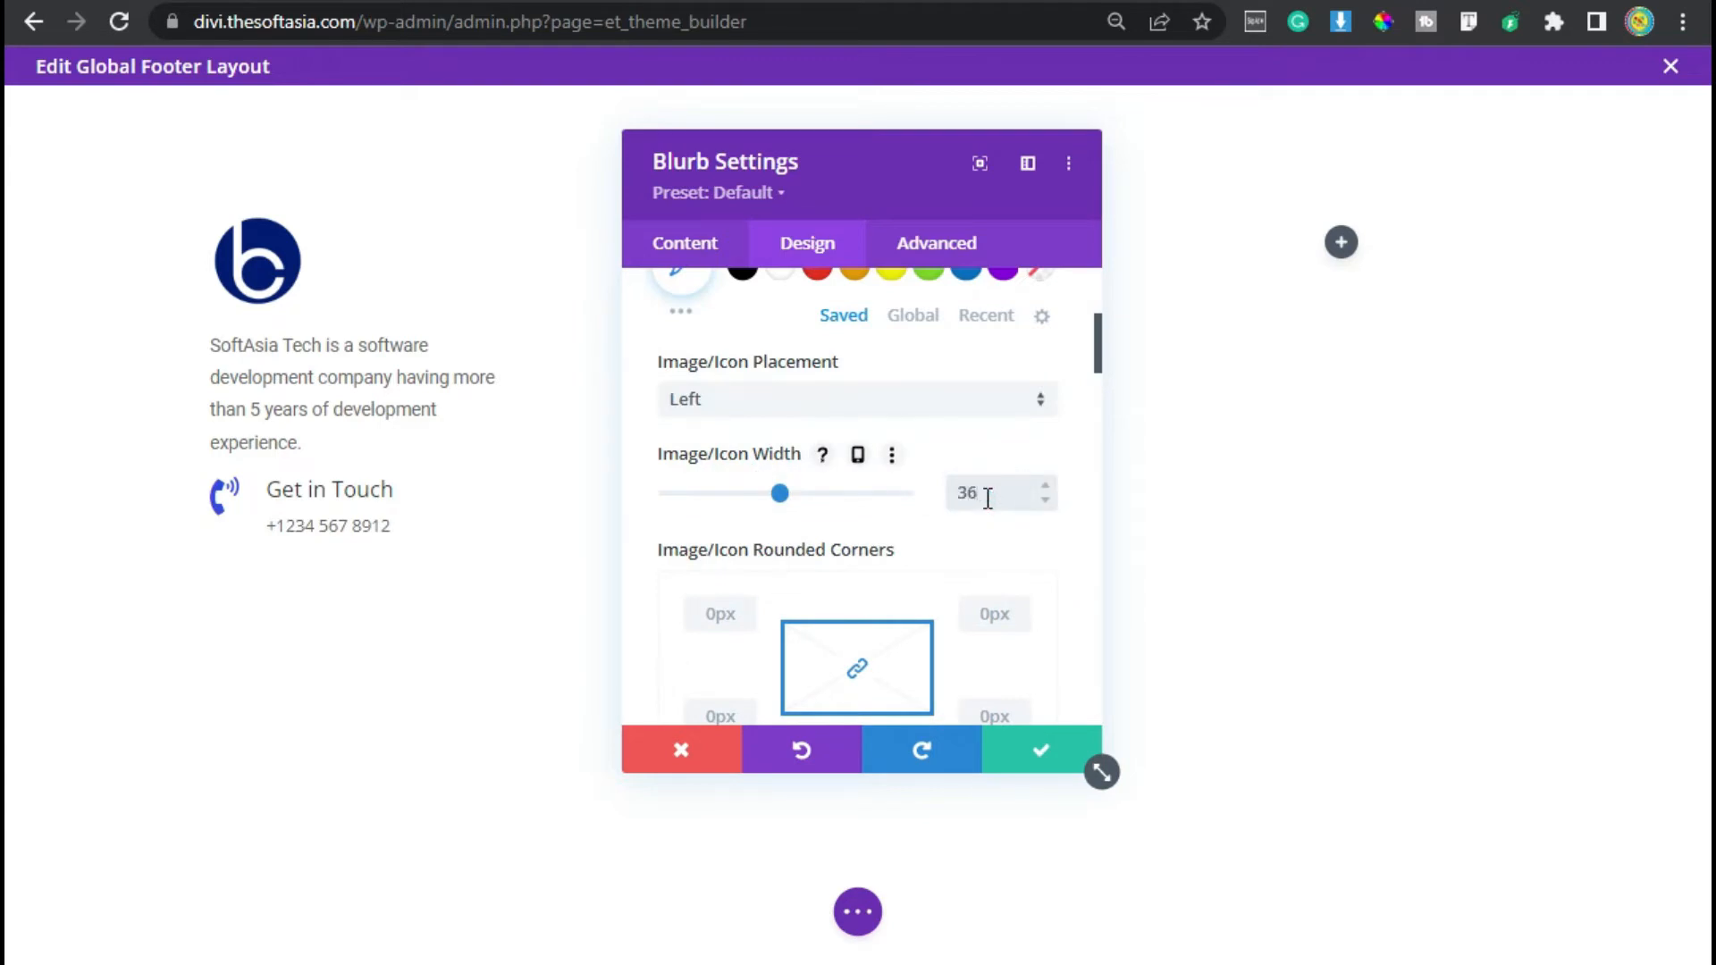
scroll(824, 525, "down", 6)
scroll(743, 593, "down", 10)
scroll(748, 598, "up", 4)
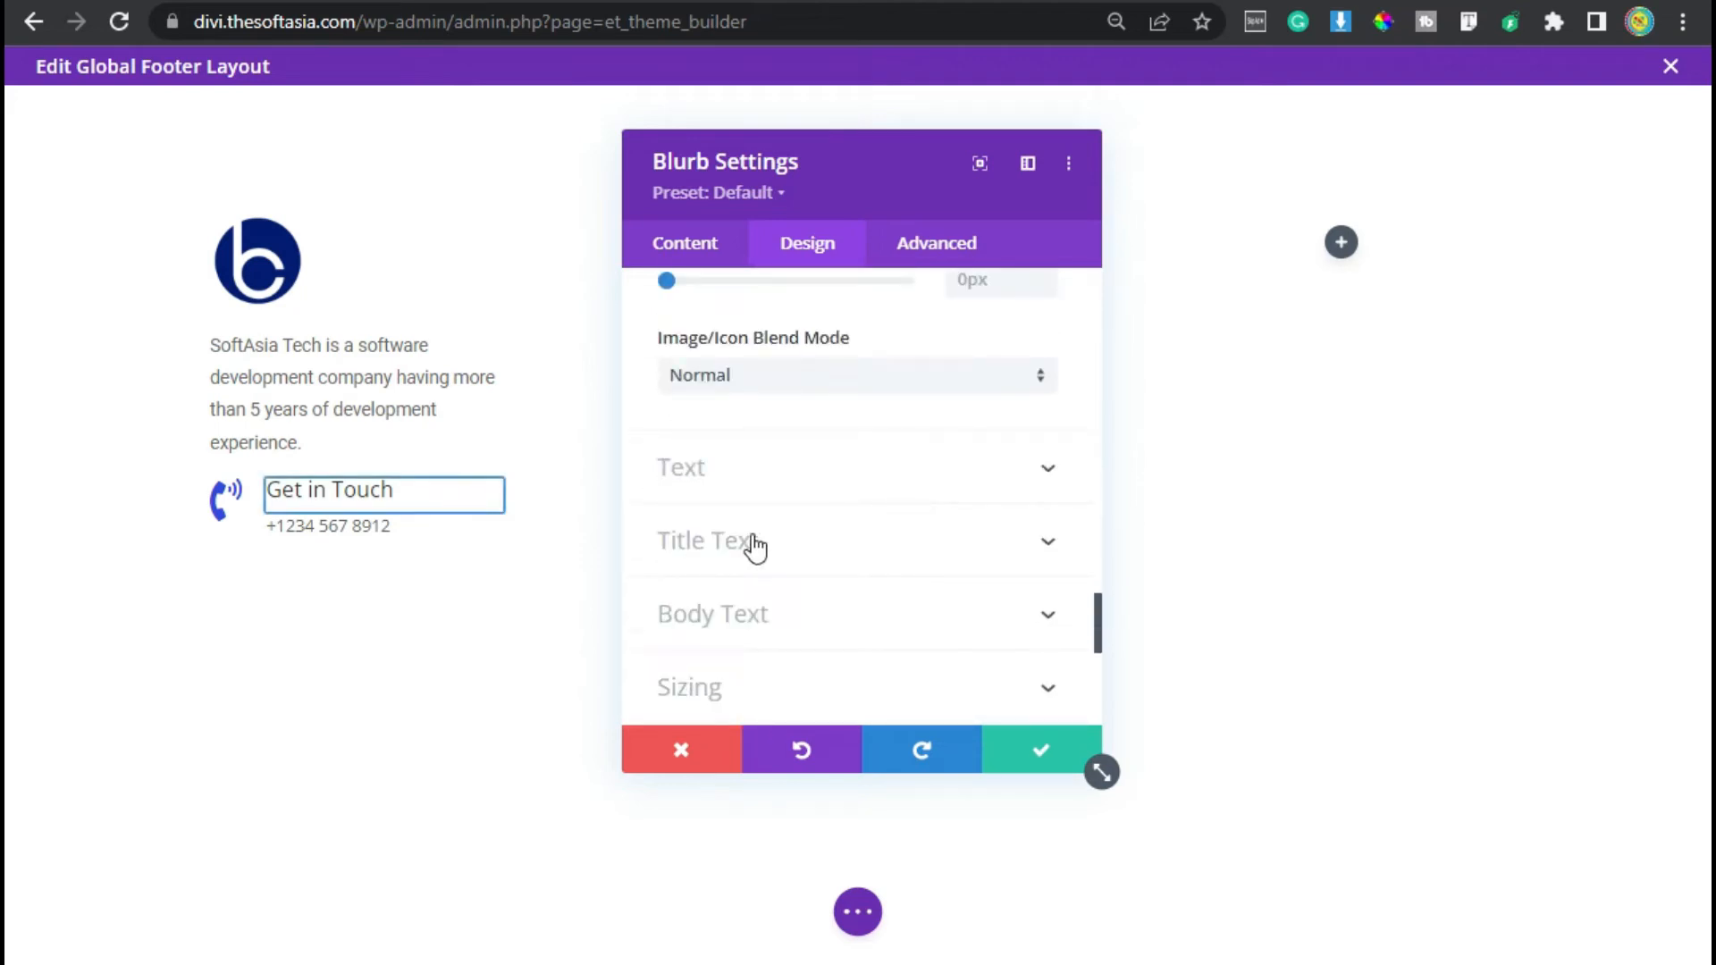
- Set the blurb title font to Roboto
left_click(755, 545)
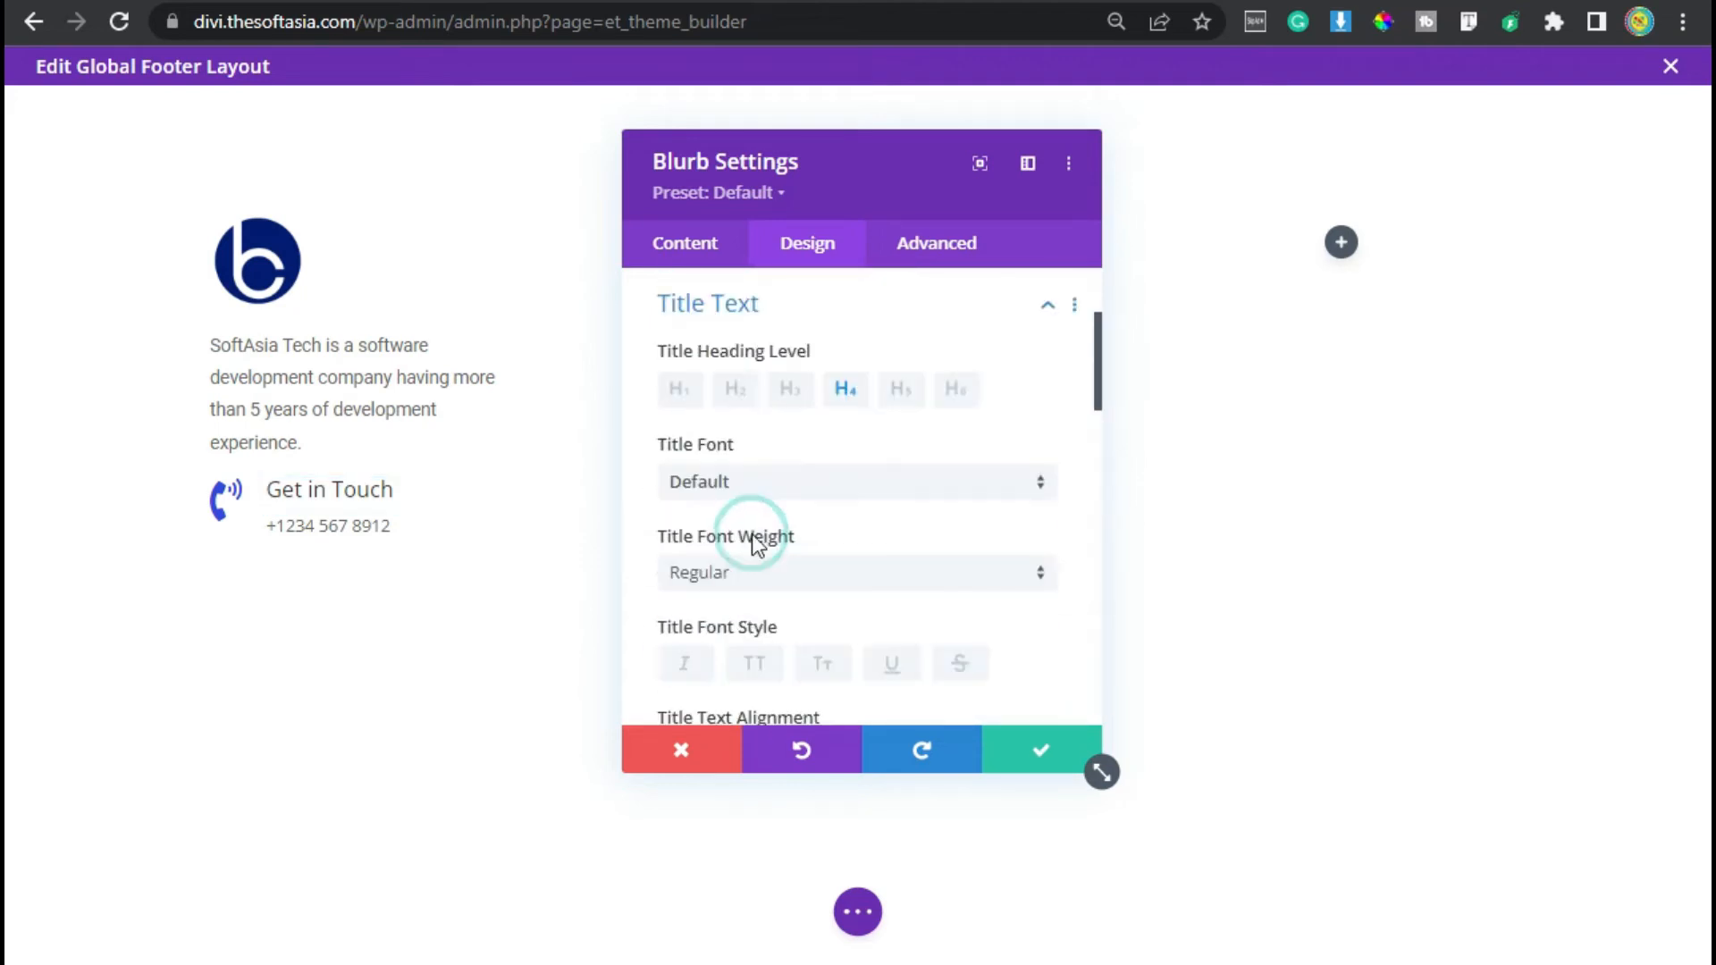
left_click(806, 490)
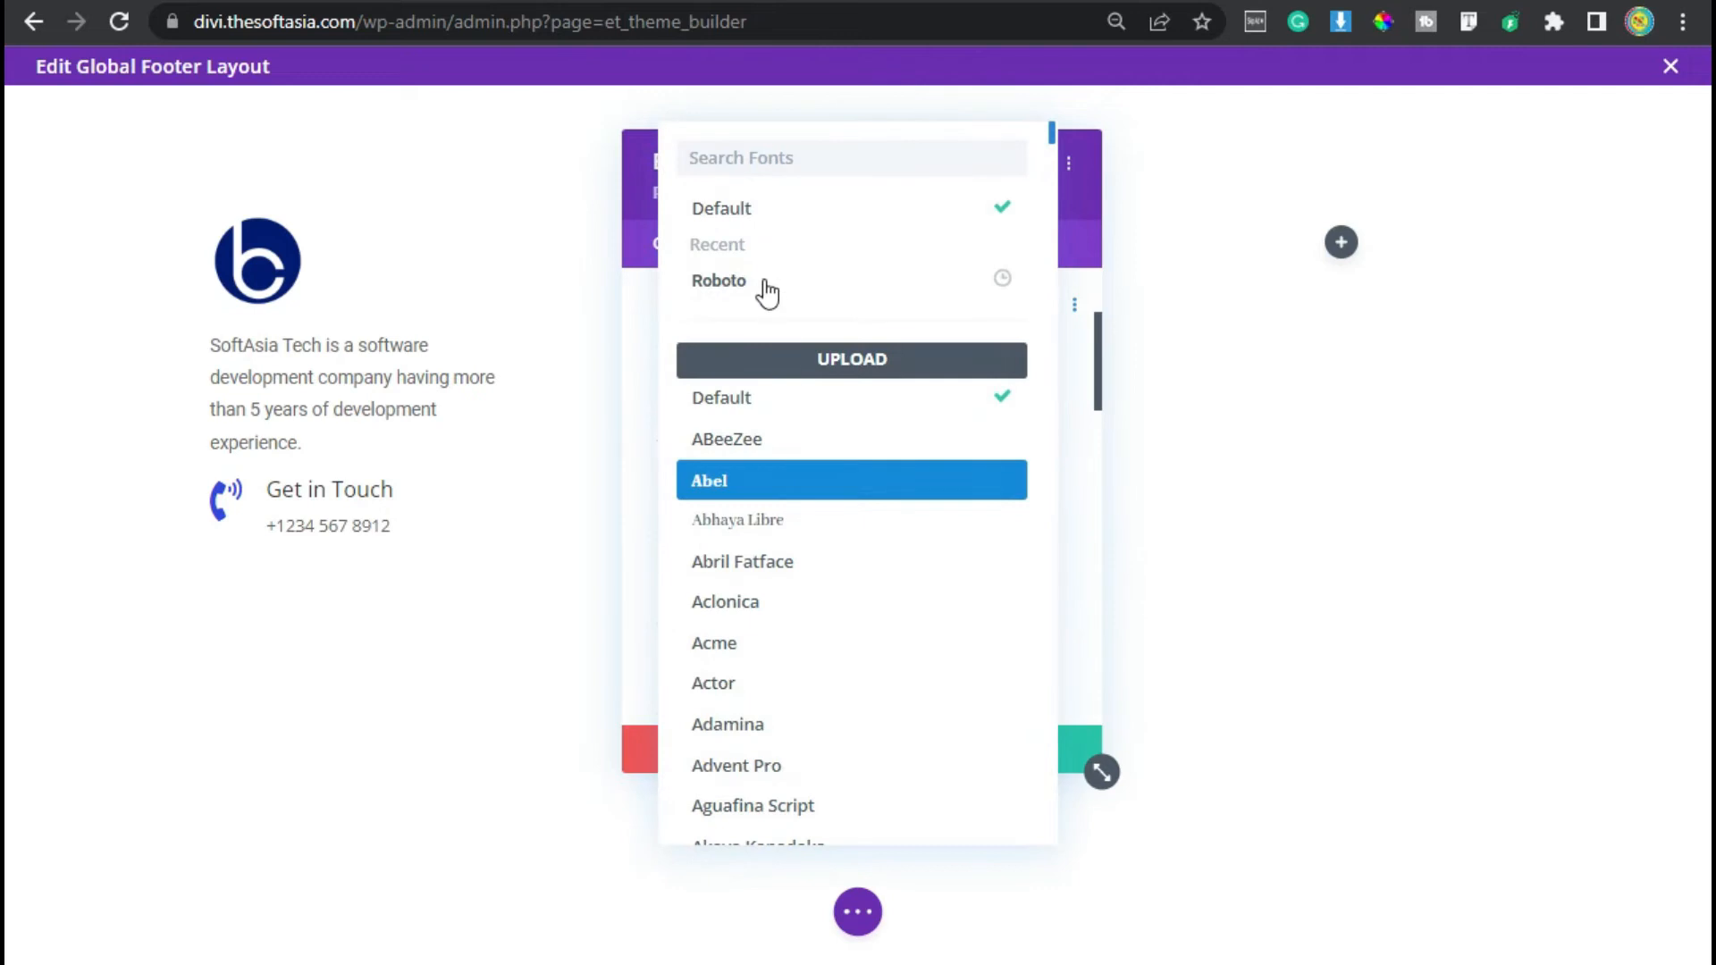
left_click(765, 284)
- Reduce the blurb title text size to 14px and underline the title
scroll(903, 550, "down", 6)
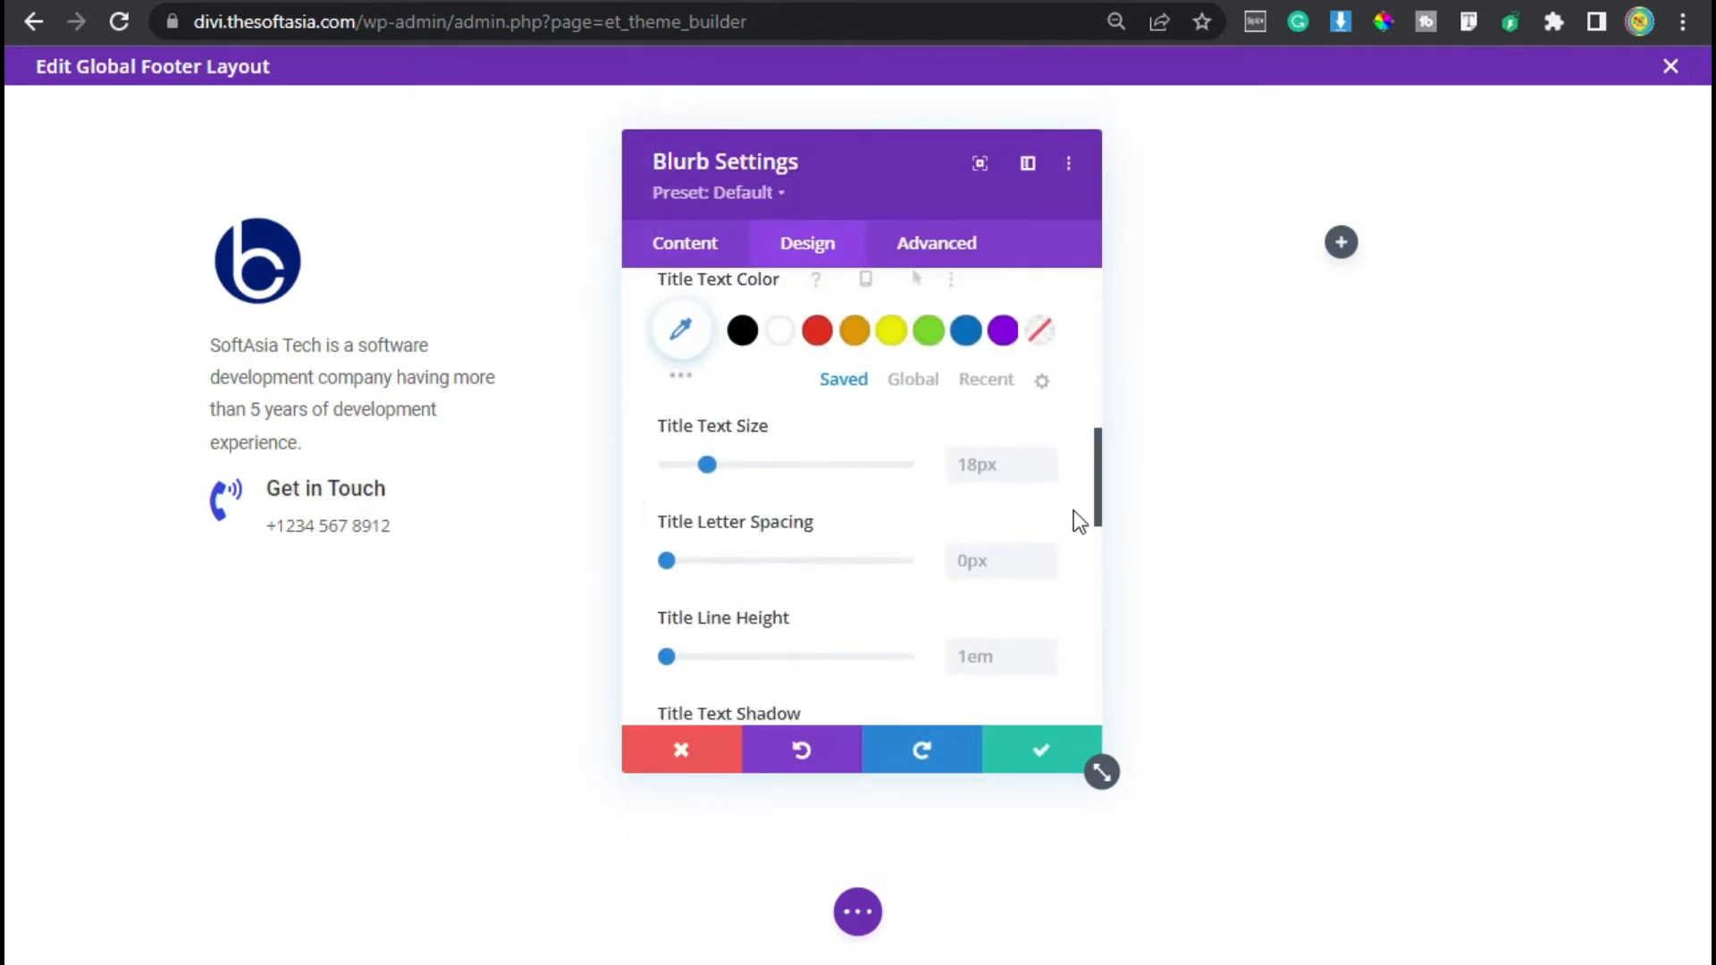
left_click(1047, 474)
left_click(1048, 474)
left_click(1048, 474)
scroll(968, 519, "up", 1)
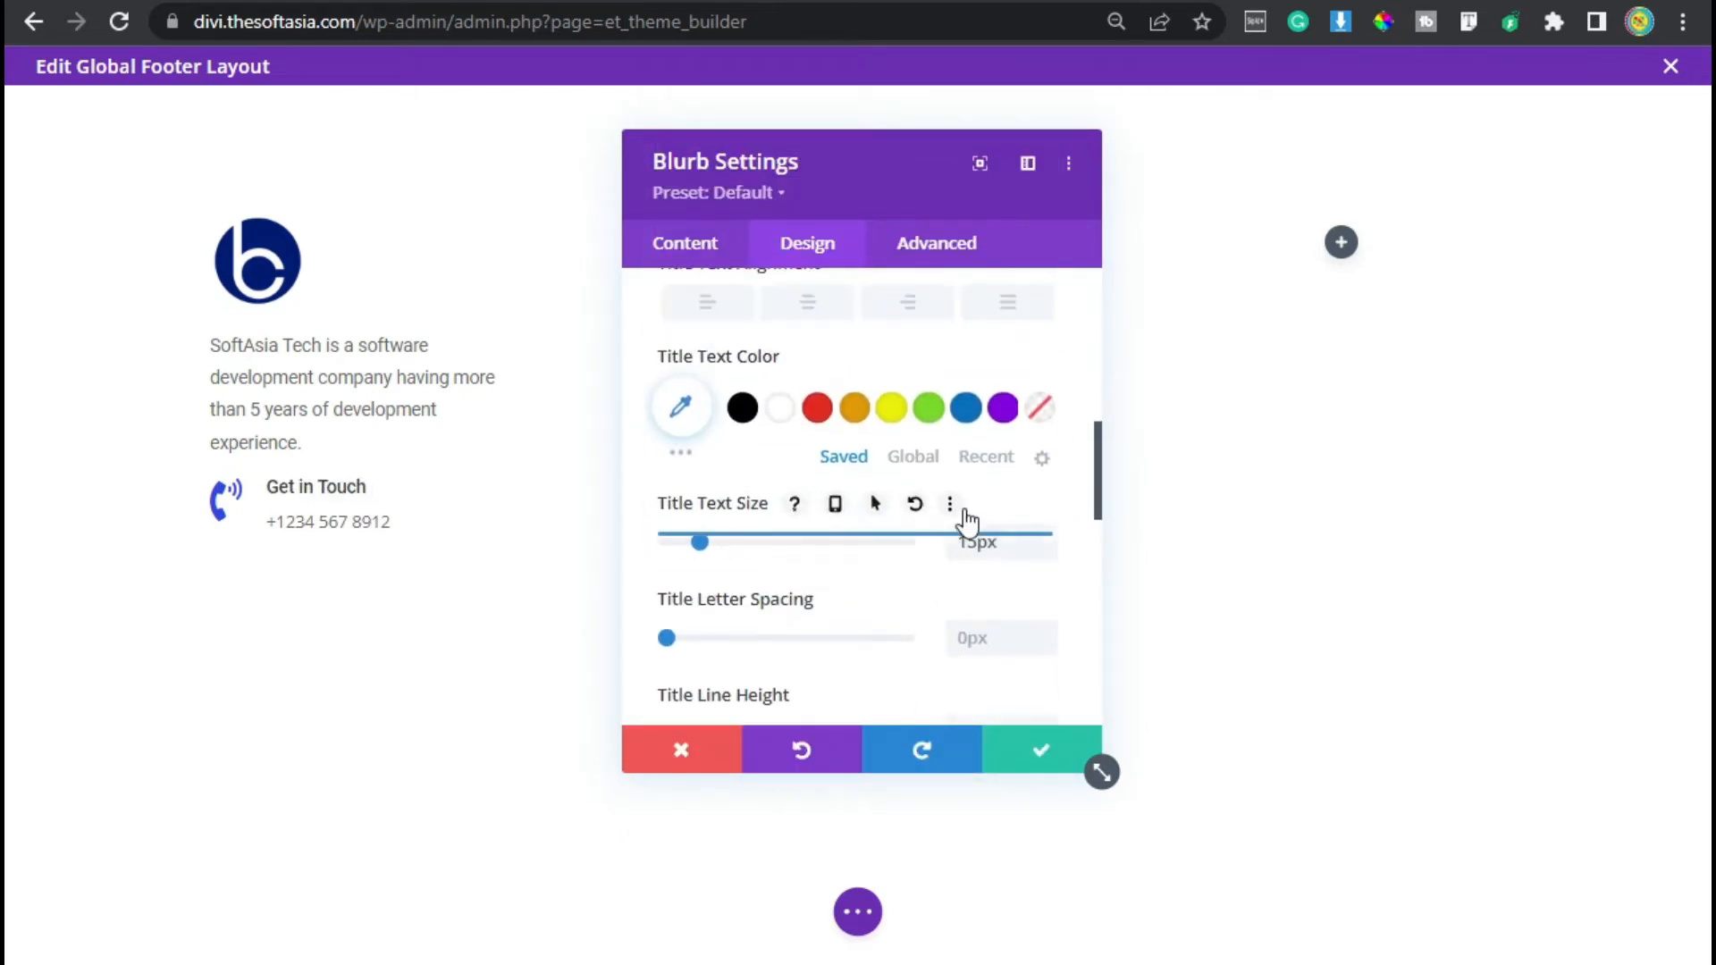
scroll(968, 518, "up", 1)
left_click(1050, 651)
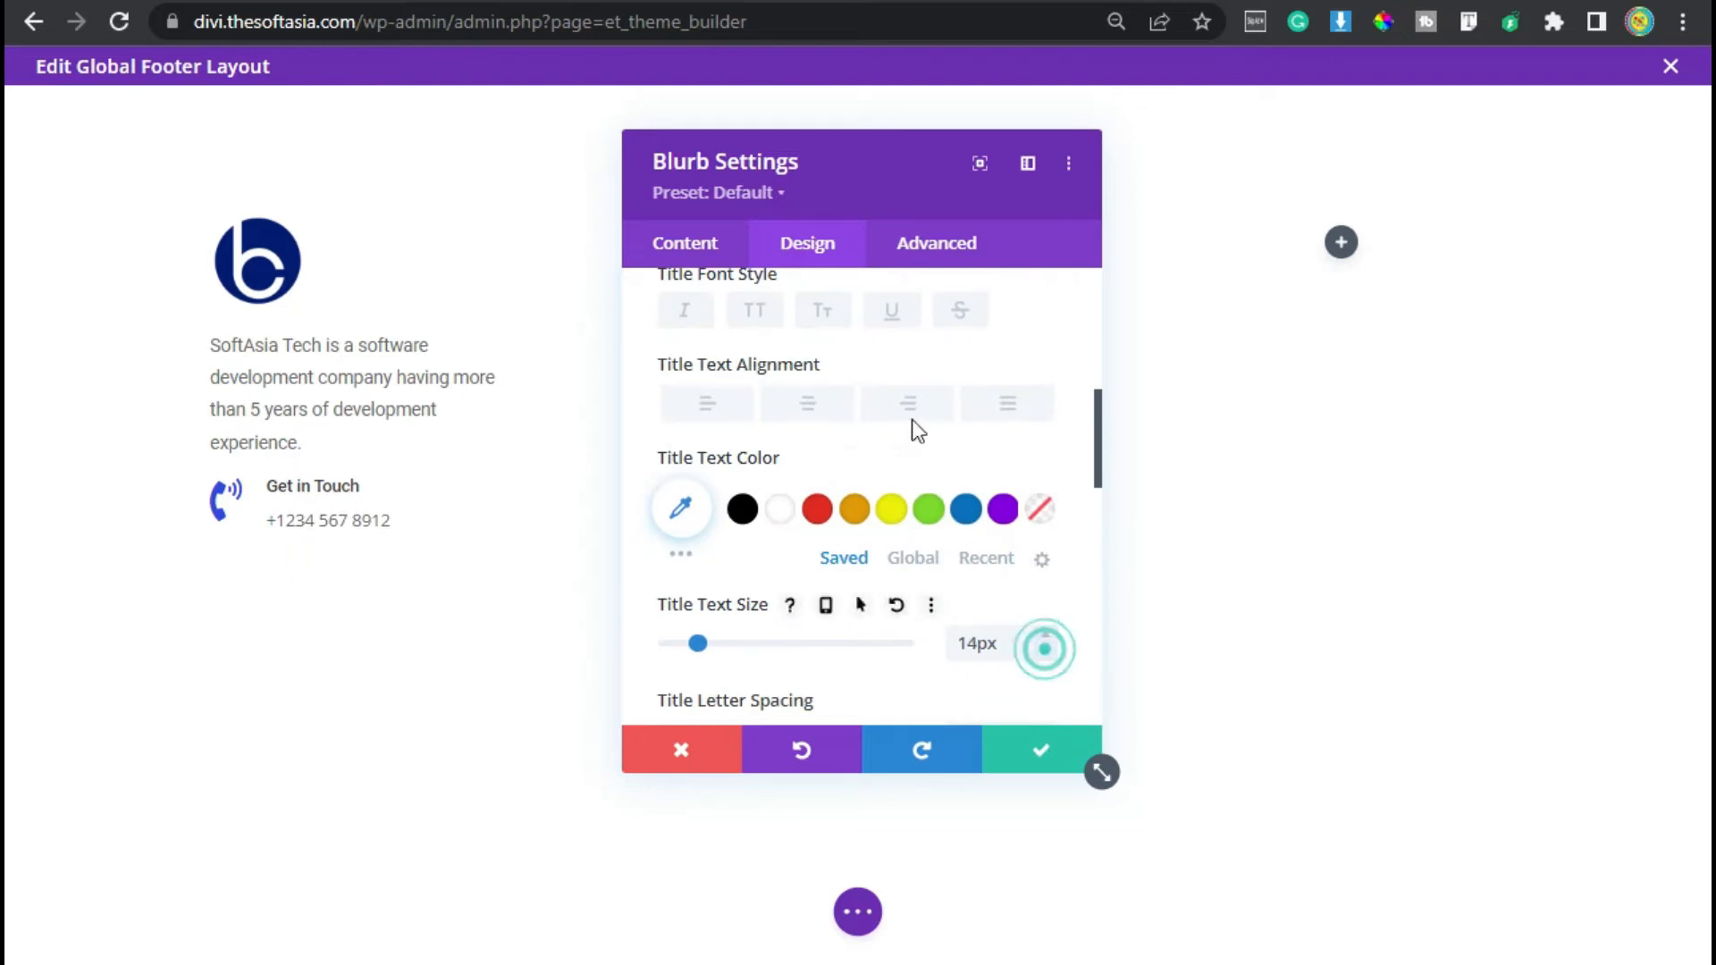
left_click(887, 312)
- Set the blurb body font to Roboto and its text colour to the blue global colour
scroll(804, 537, "down", 2)
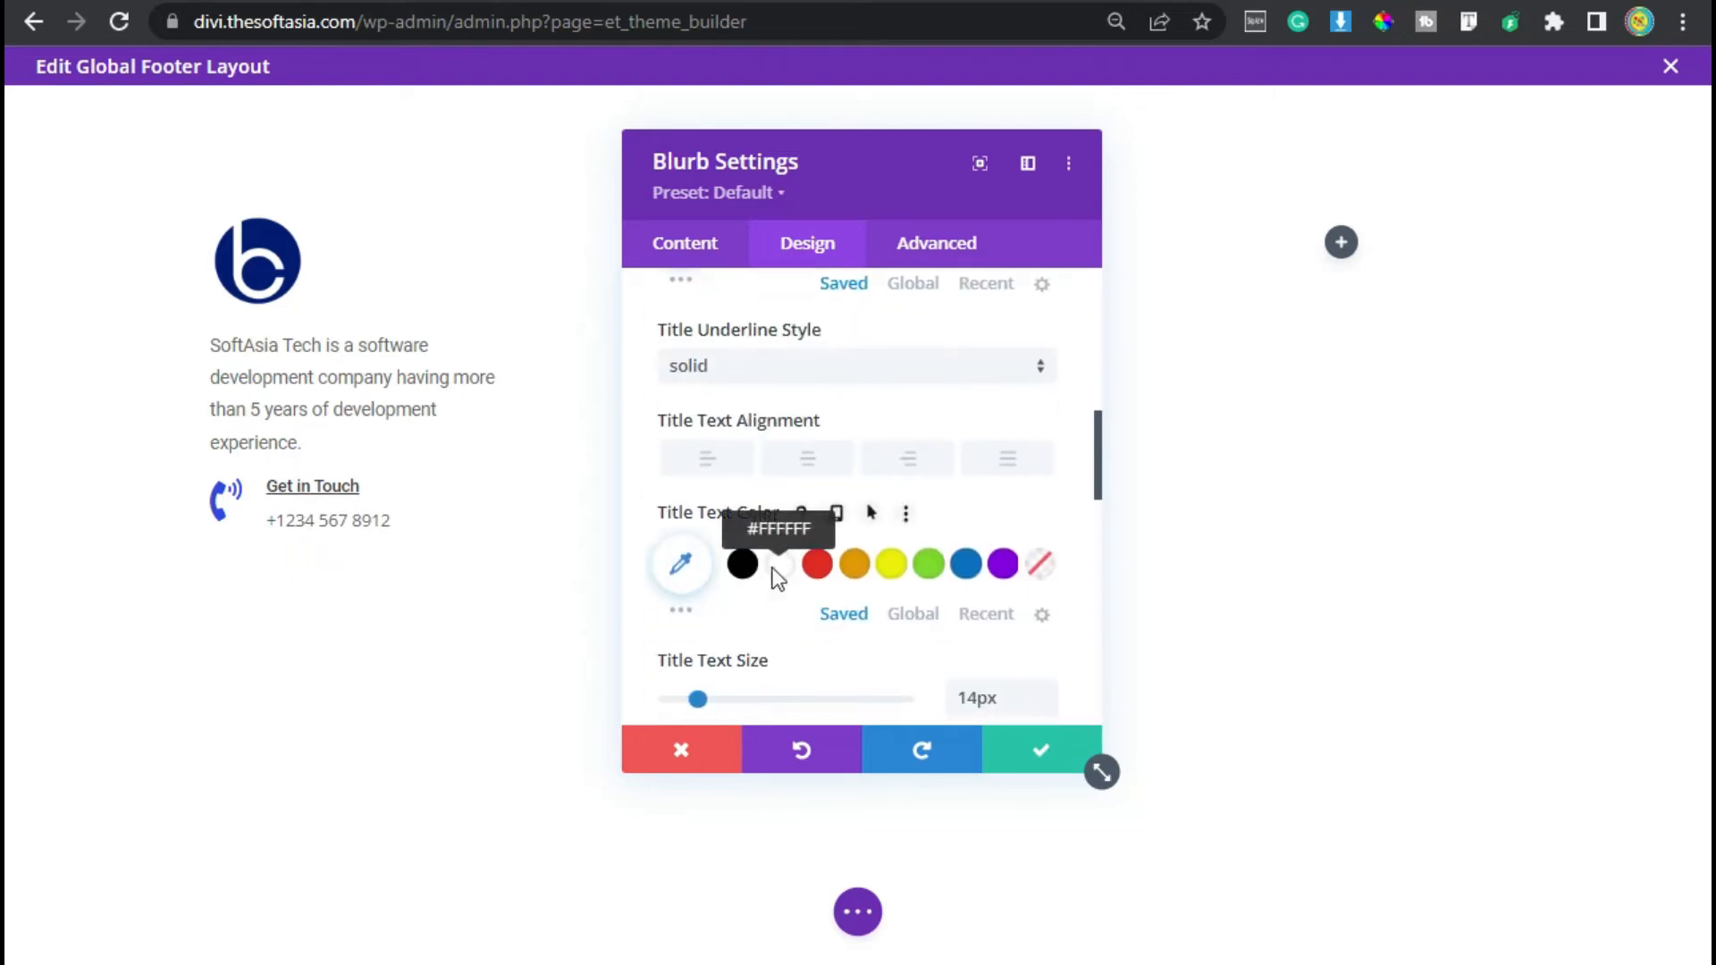
scroll(780, 577, "down", 5)
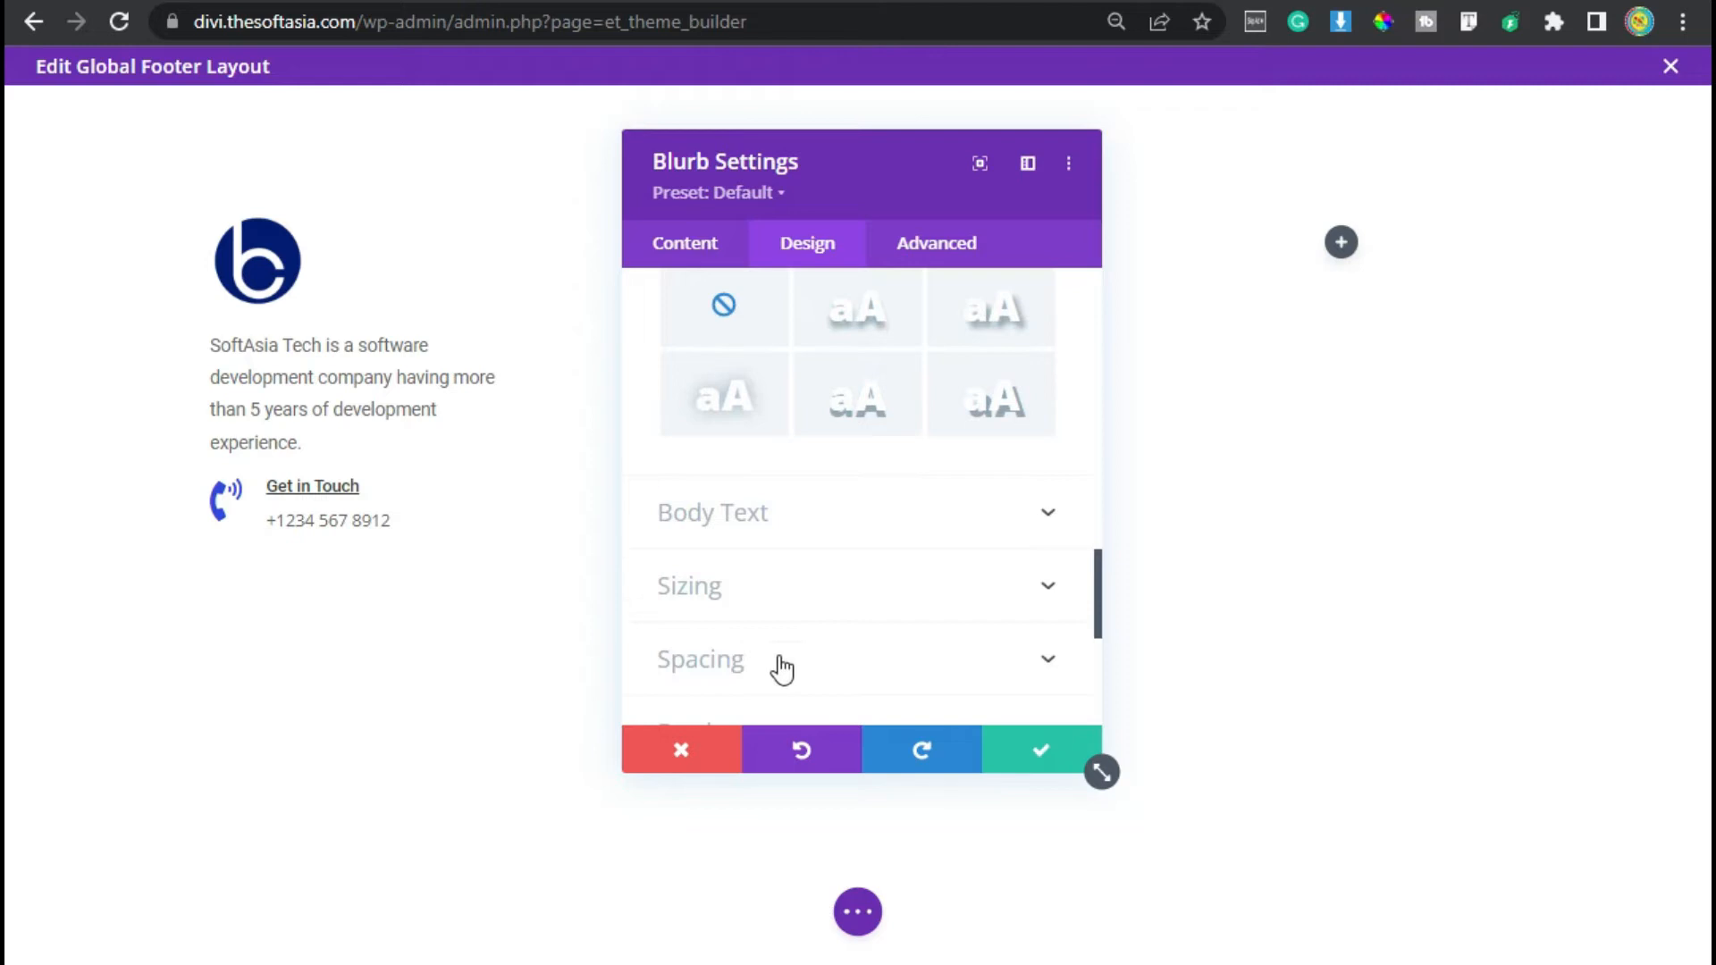
left_click(776, 519)
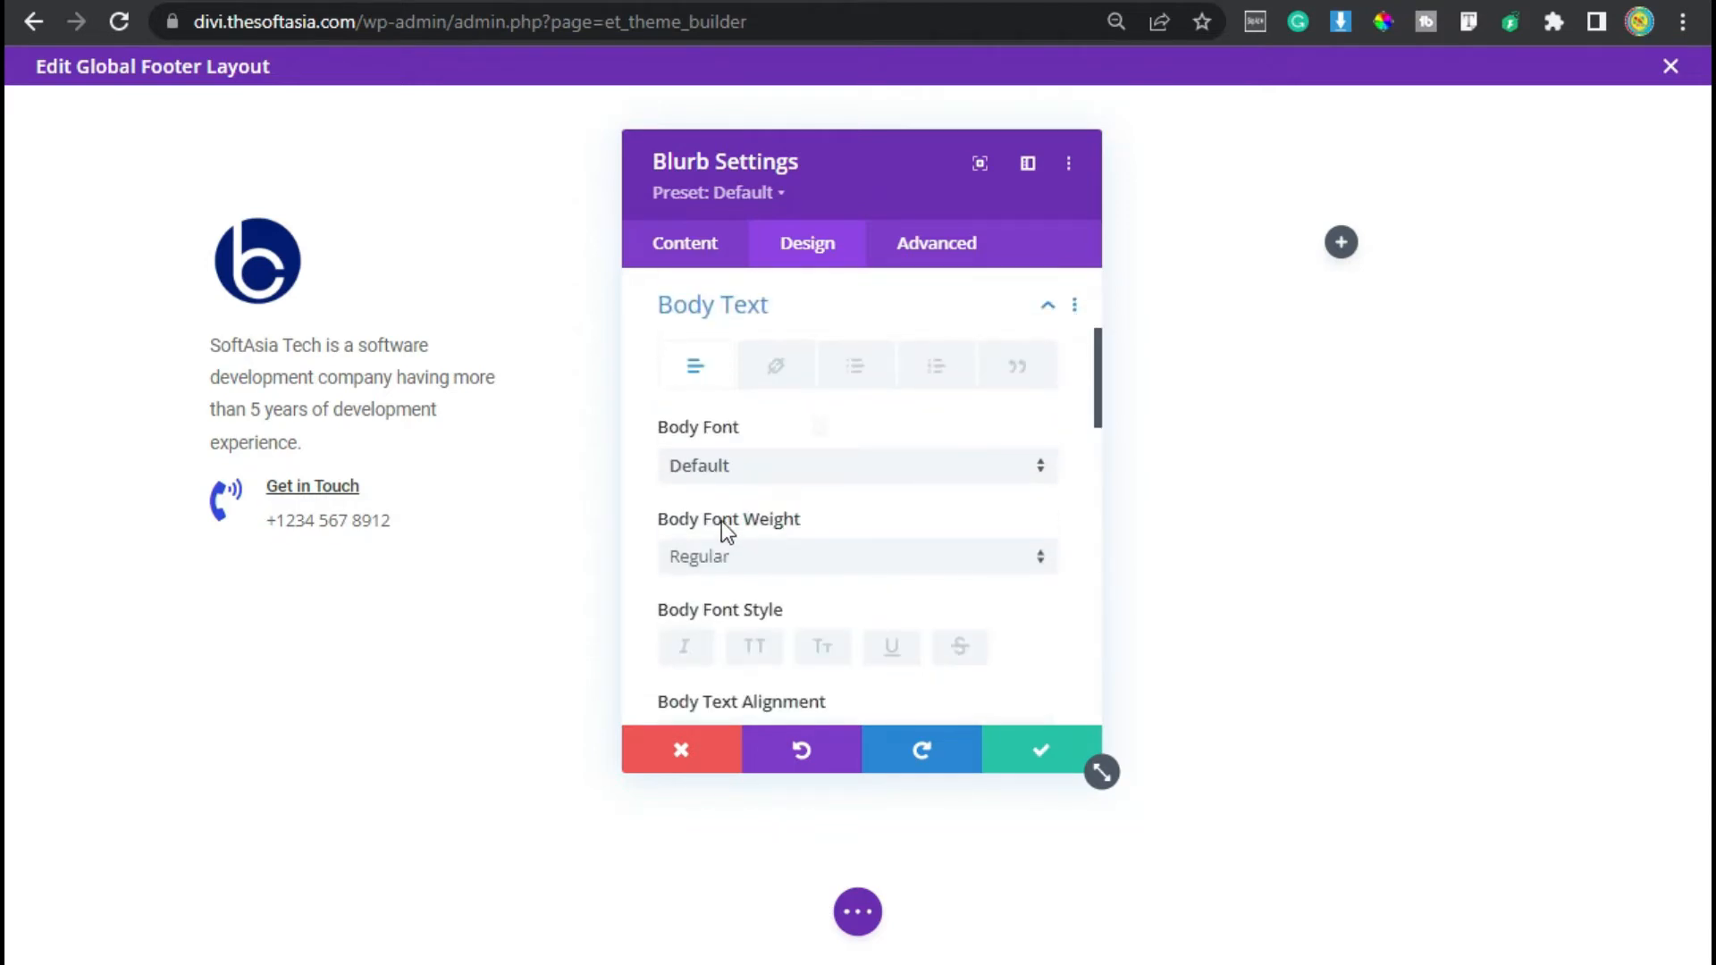
left_click(794, 473)
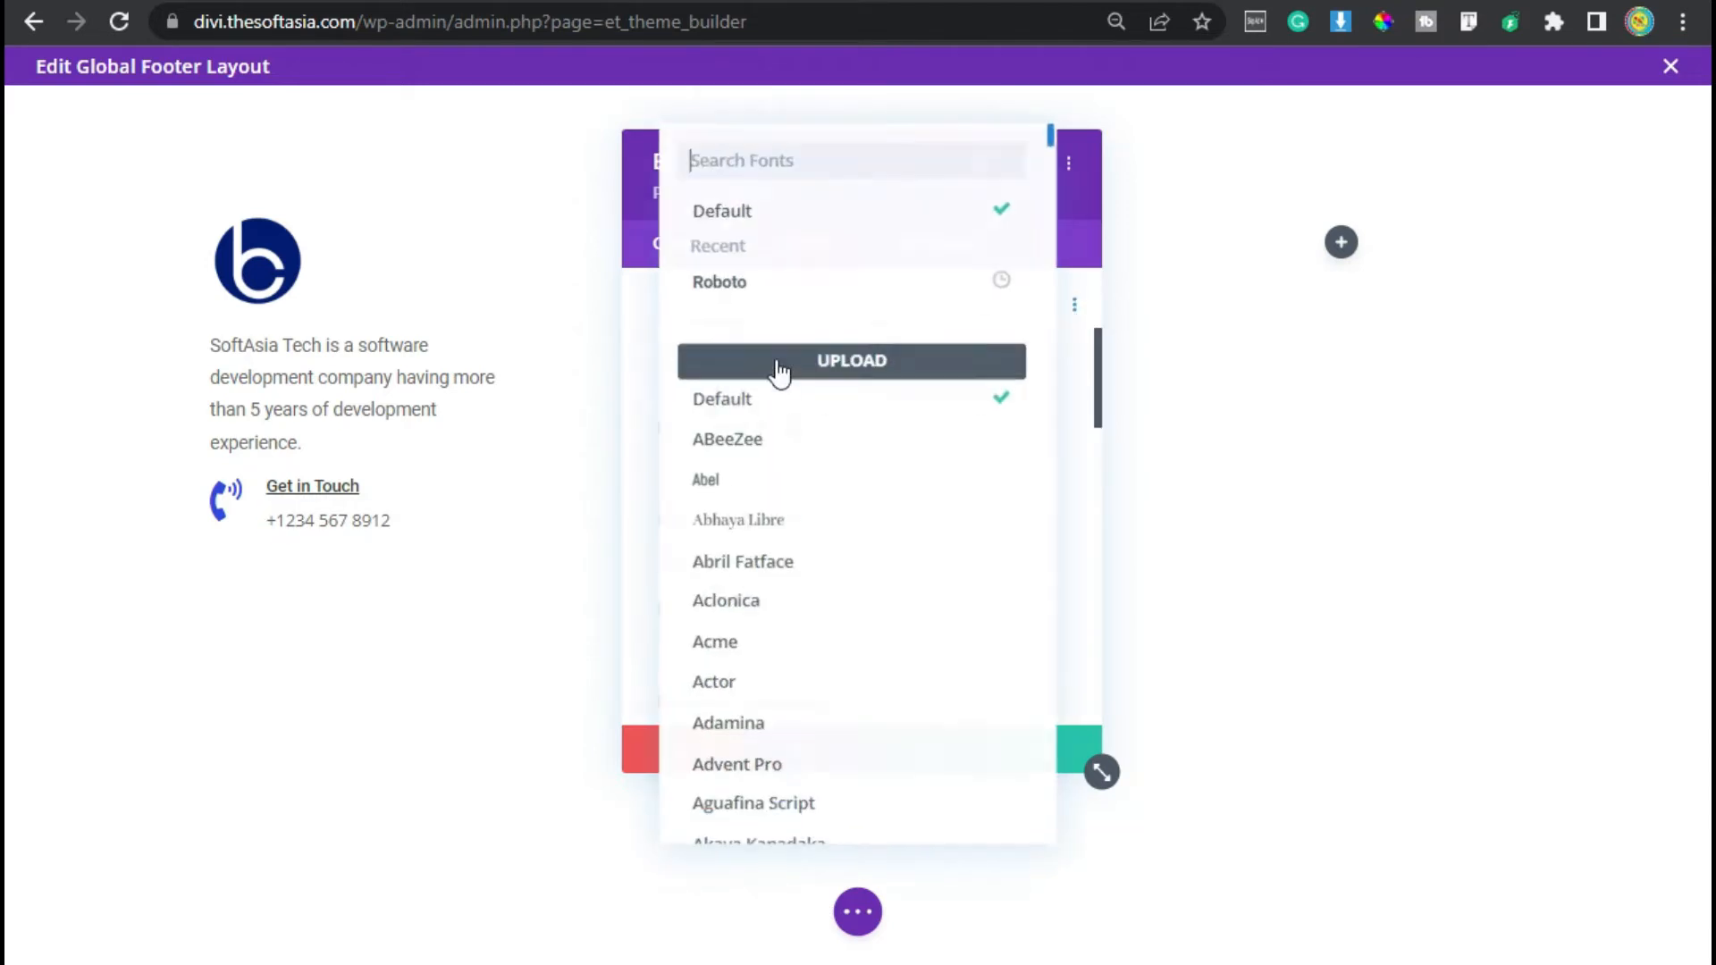
left_click(783, 282)
scroll(778, 500, "down", 5)
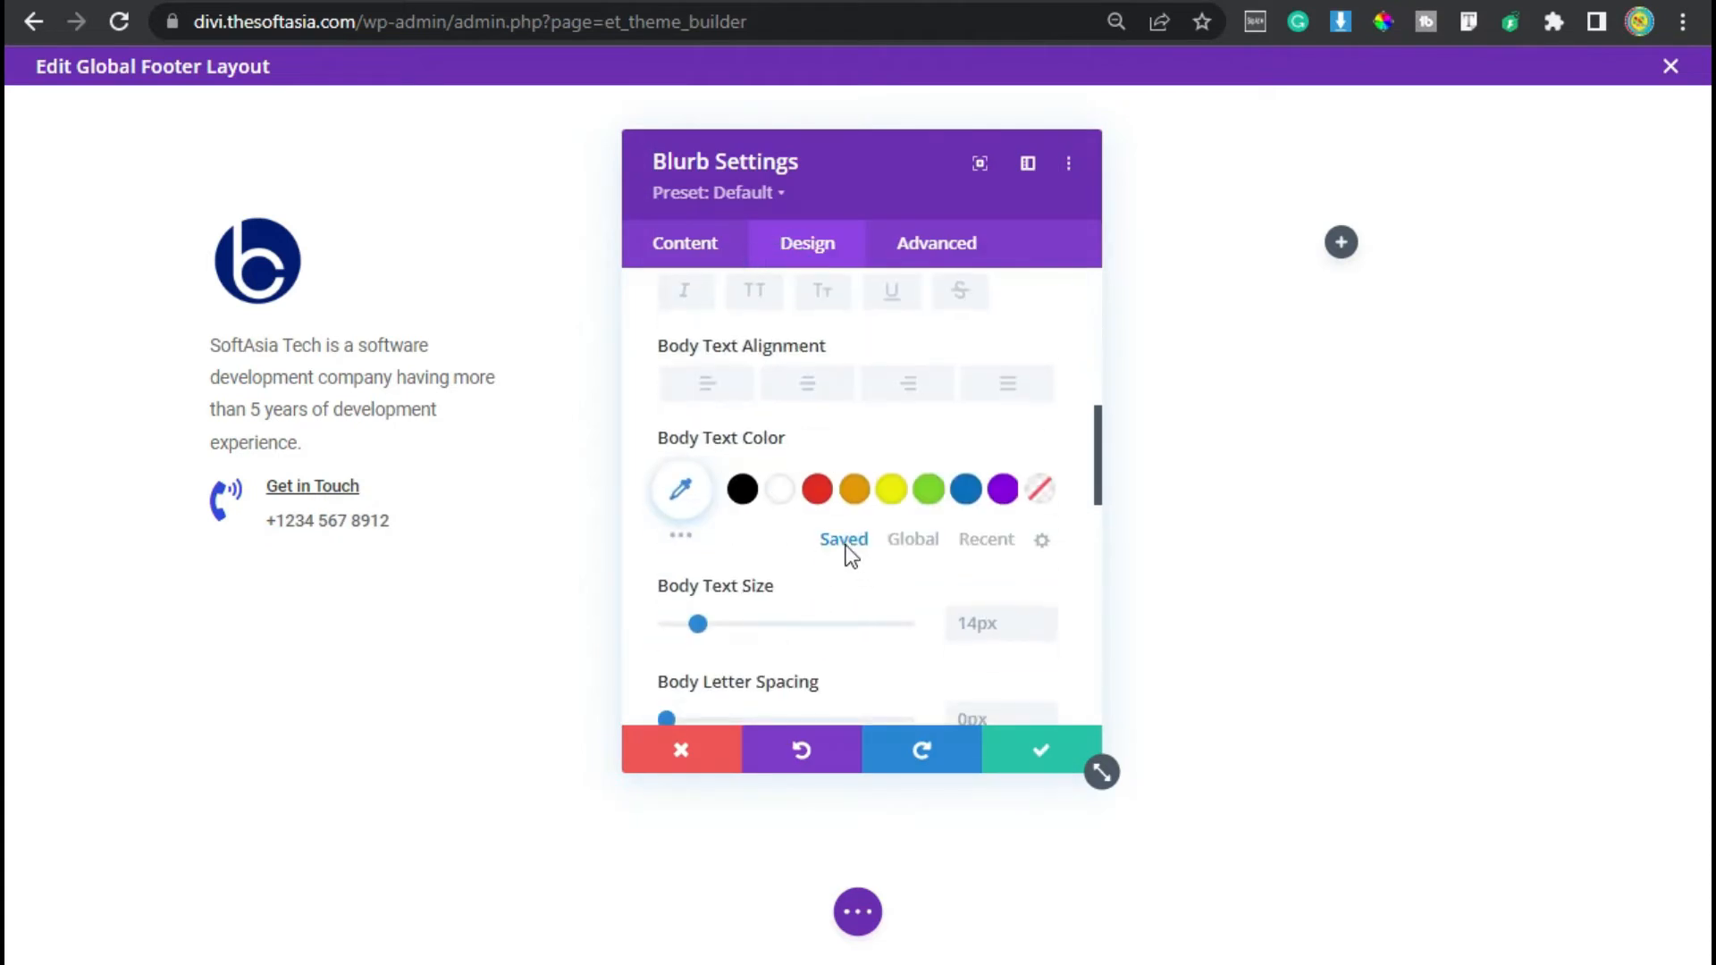
left_click(914, 541)
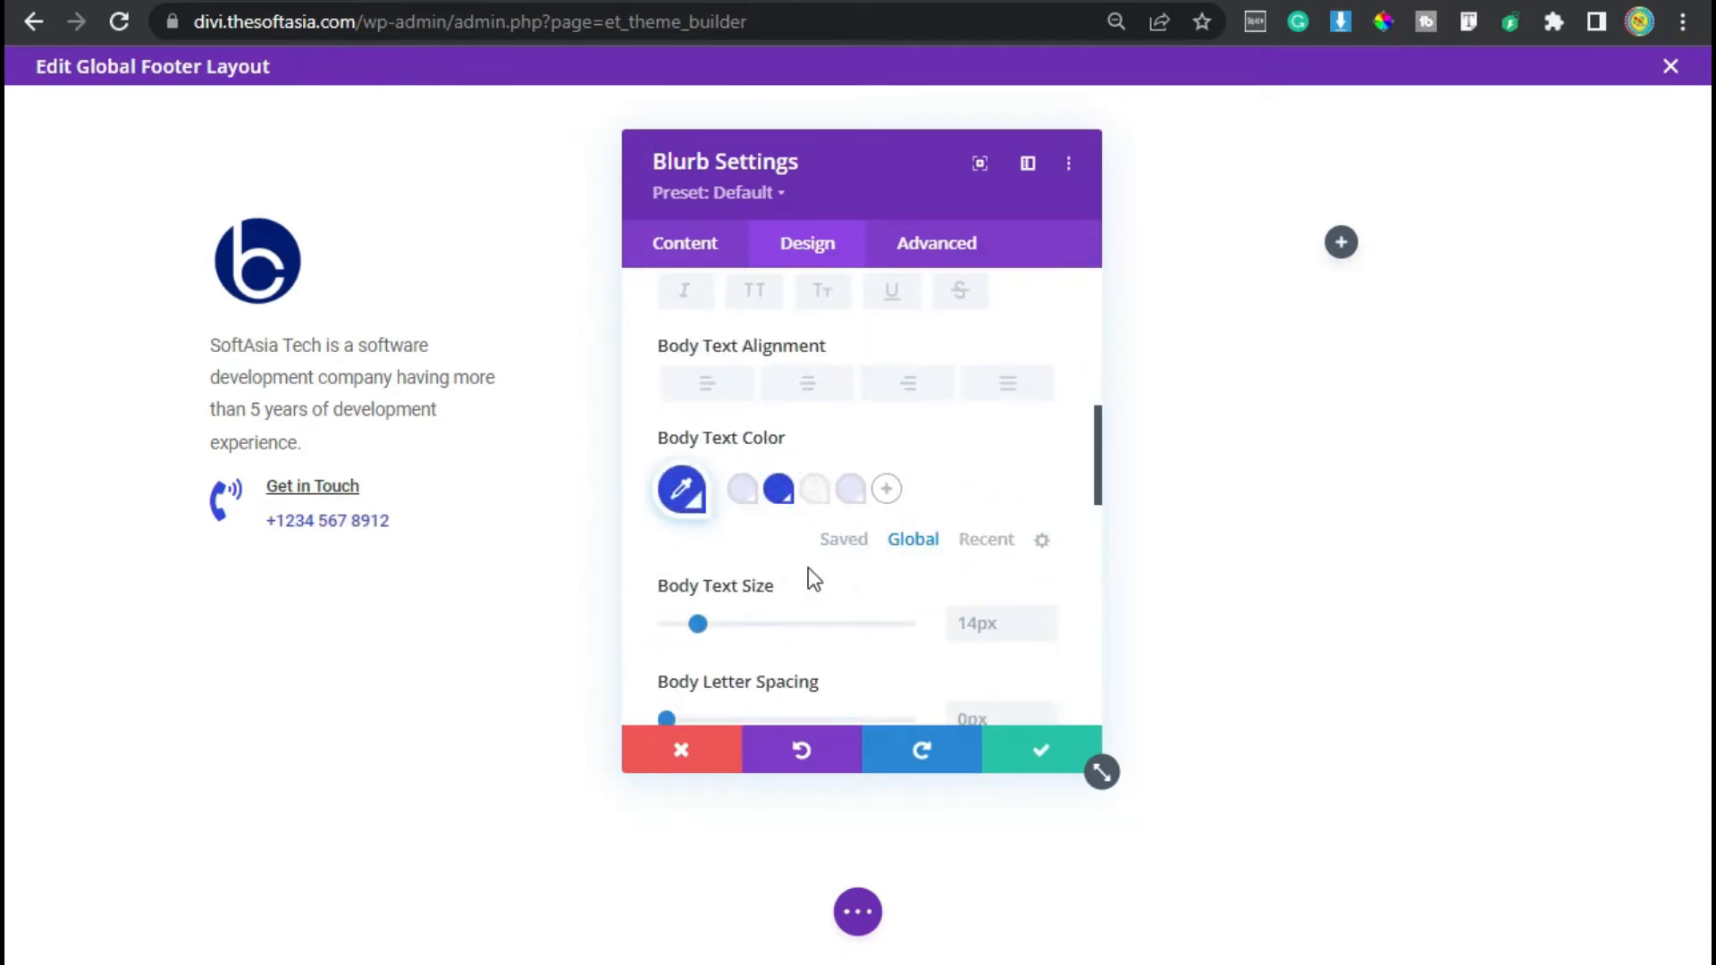
- Set the blurb's top margin to 30px
scroll(808, 567, "down", 15)
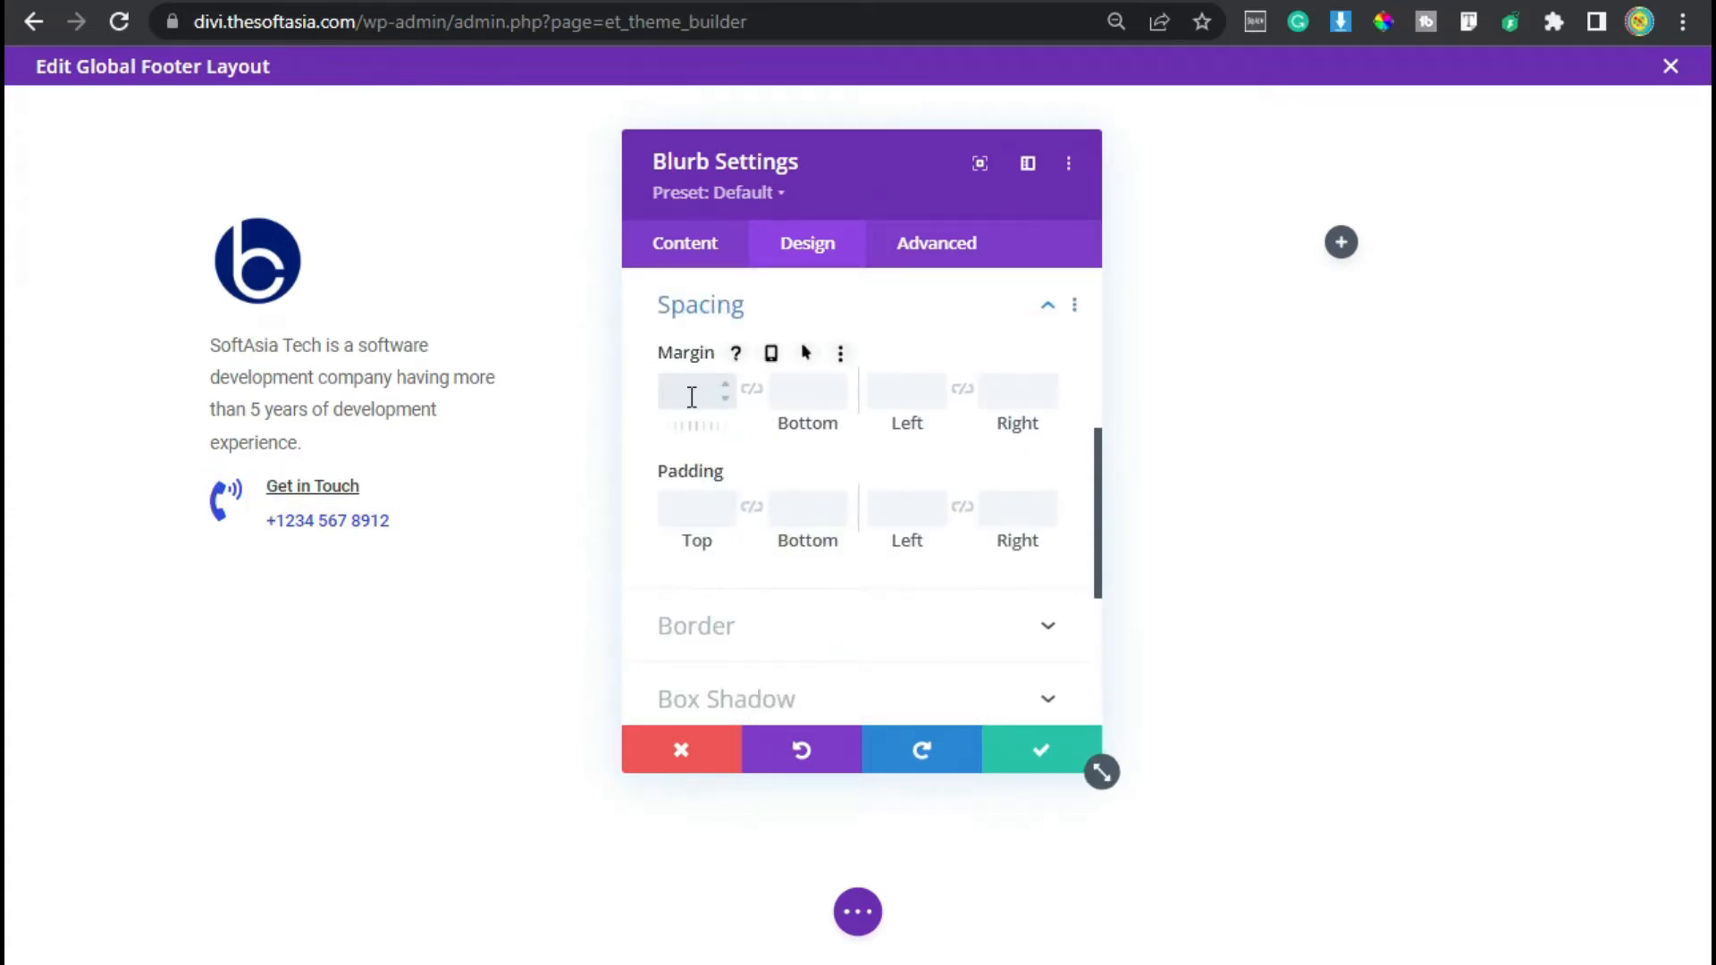
left_click(778, 392)
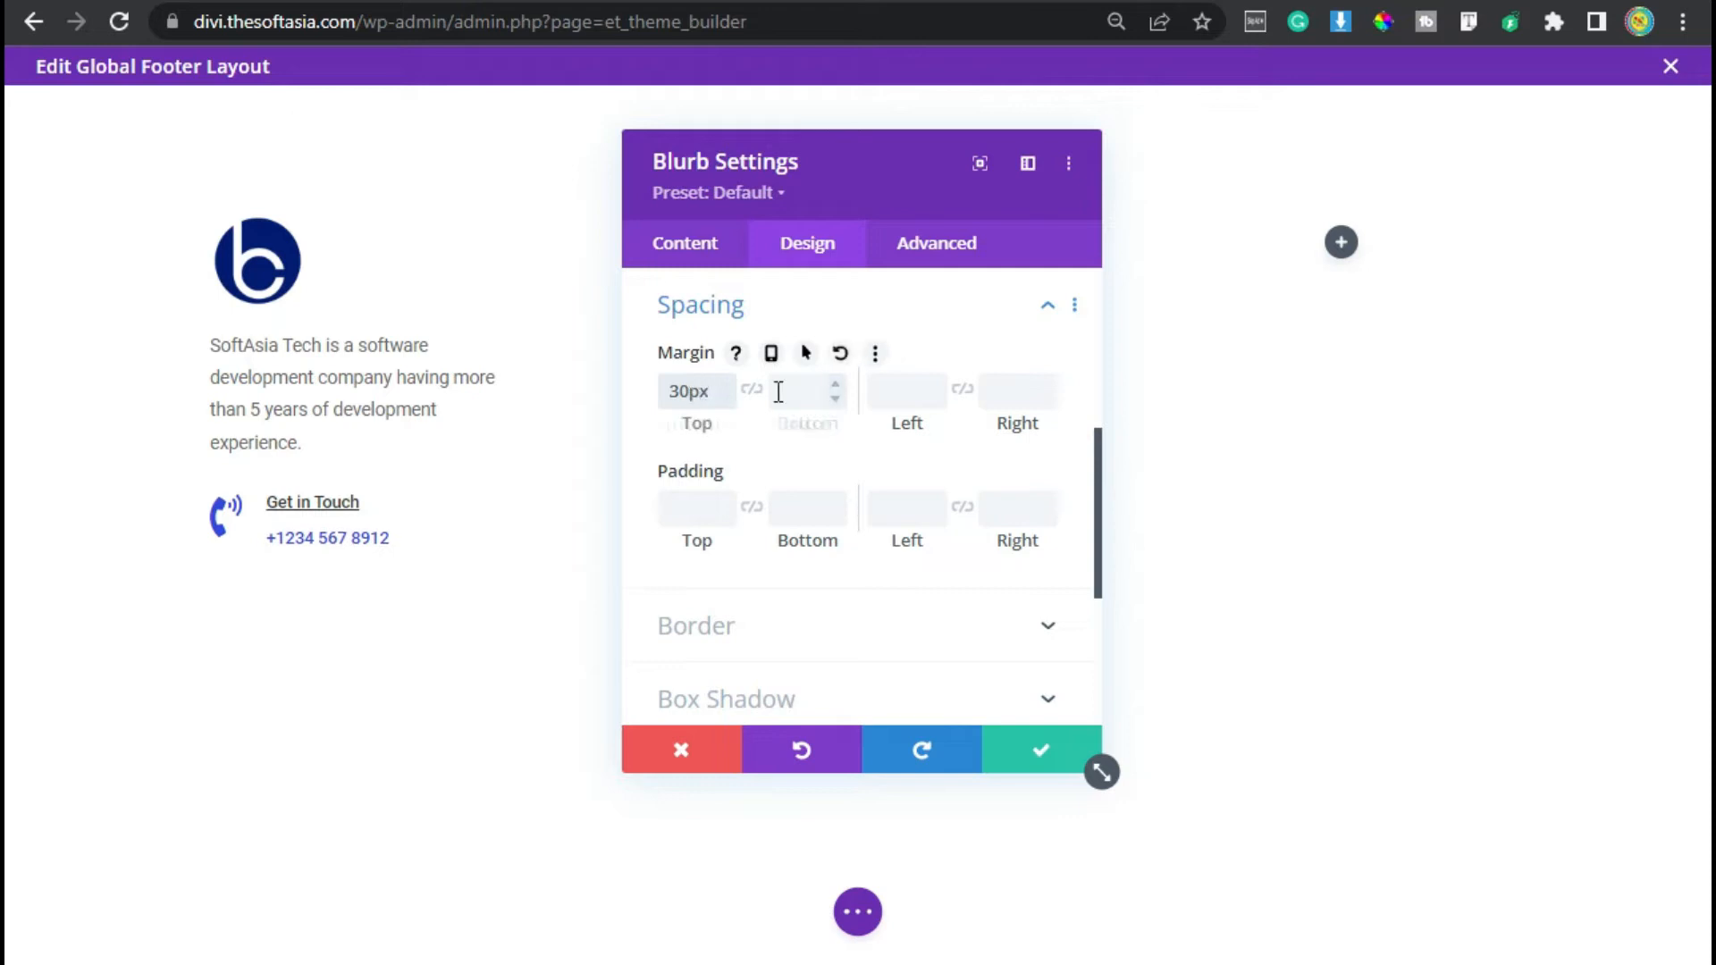
- Add the custom CSS font-weight: 400; to the blurb's main element
left_click(938, 249)
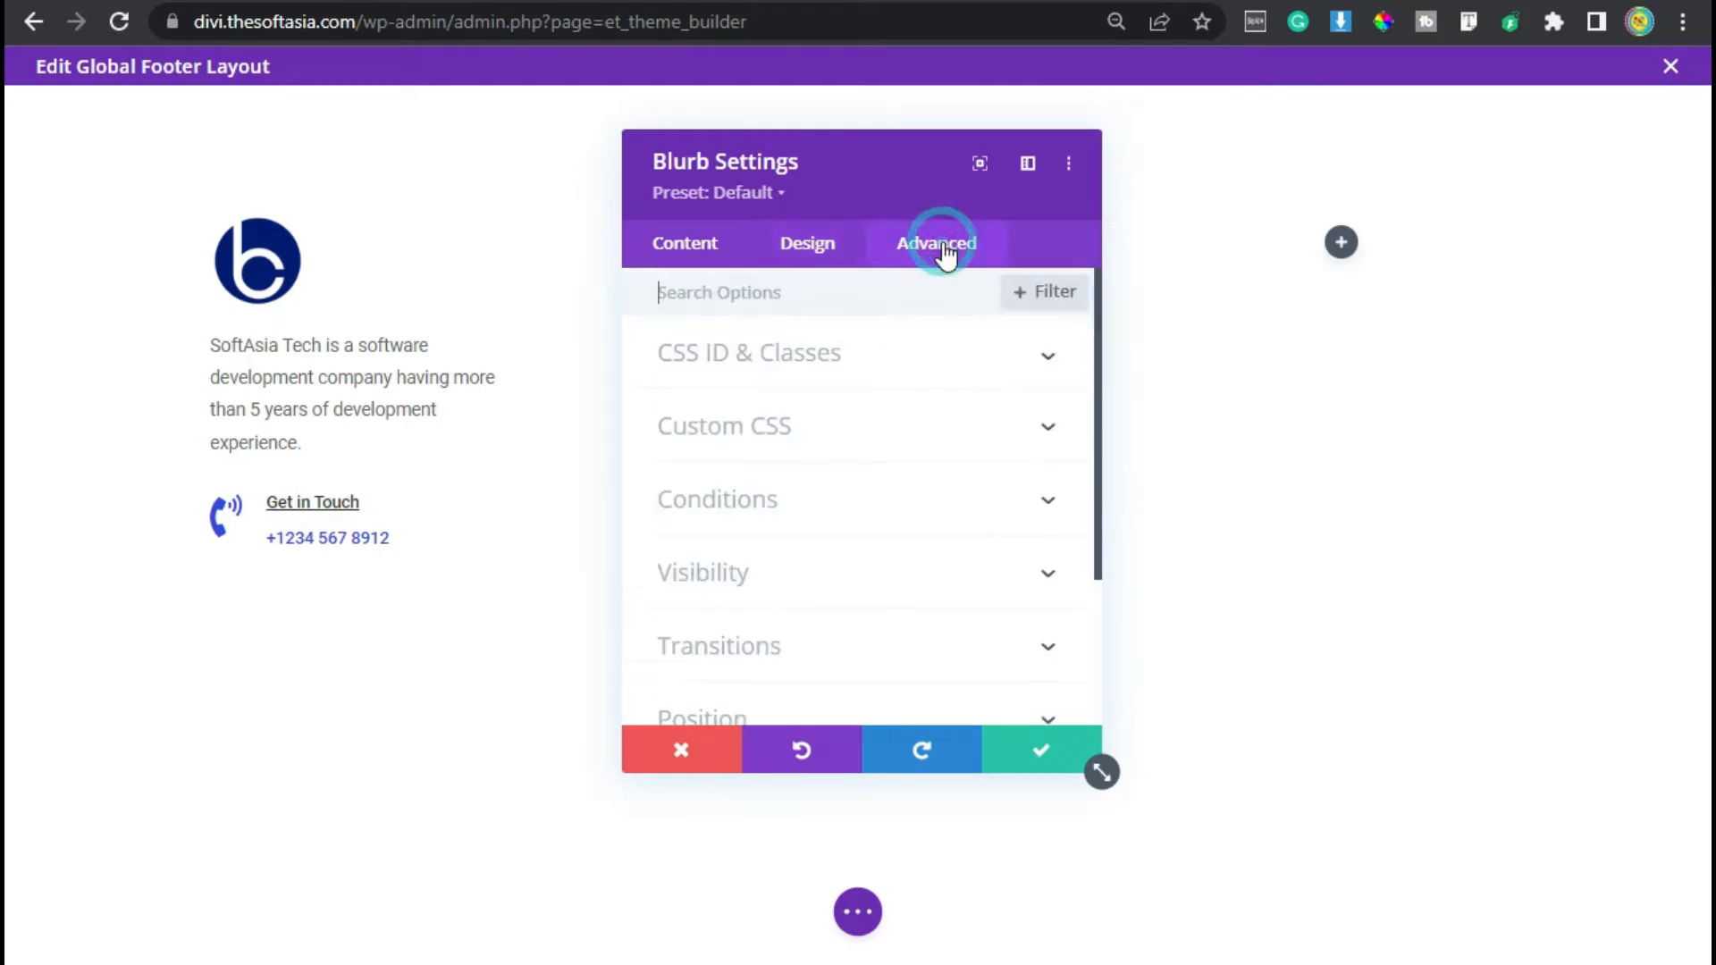
left_click(812, 429)
left_click(808, 625)
type("font-weight: 400;")
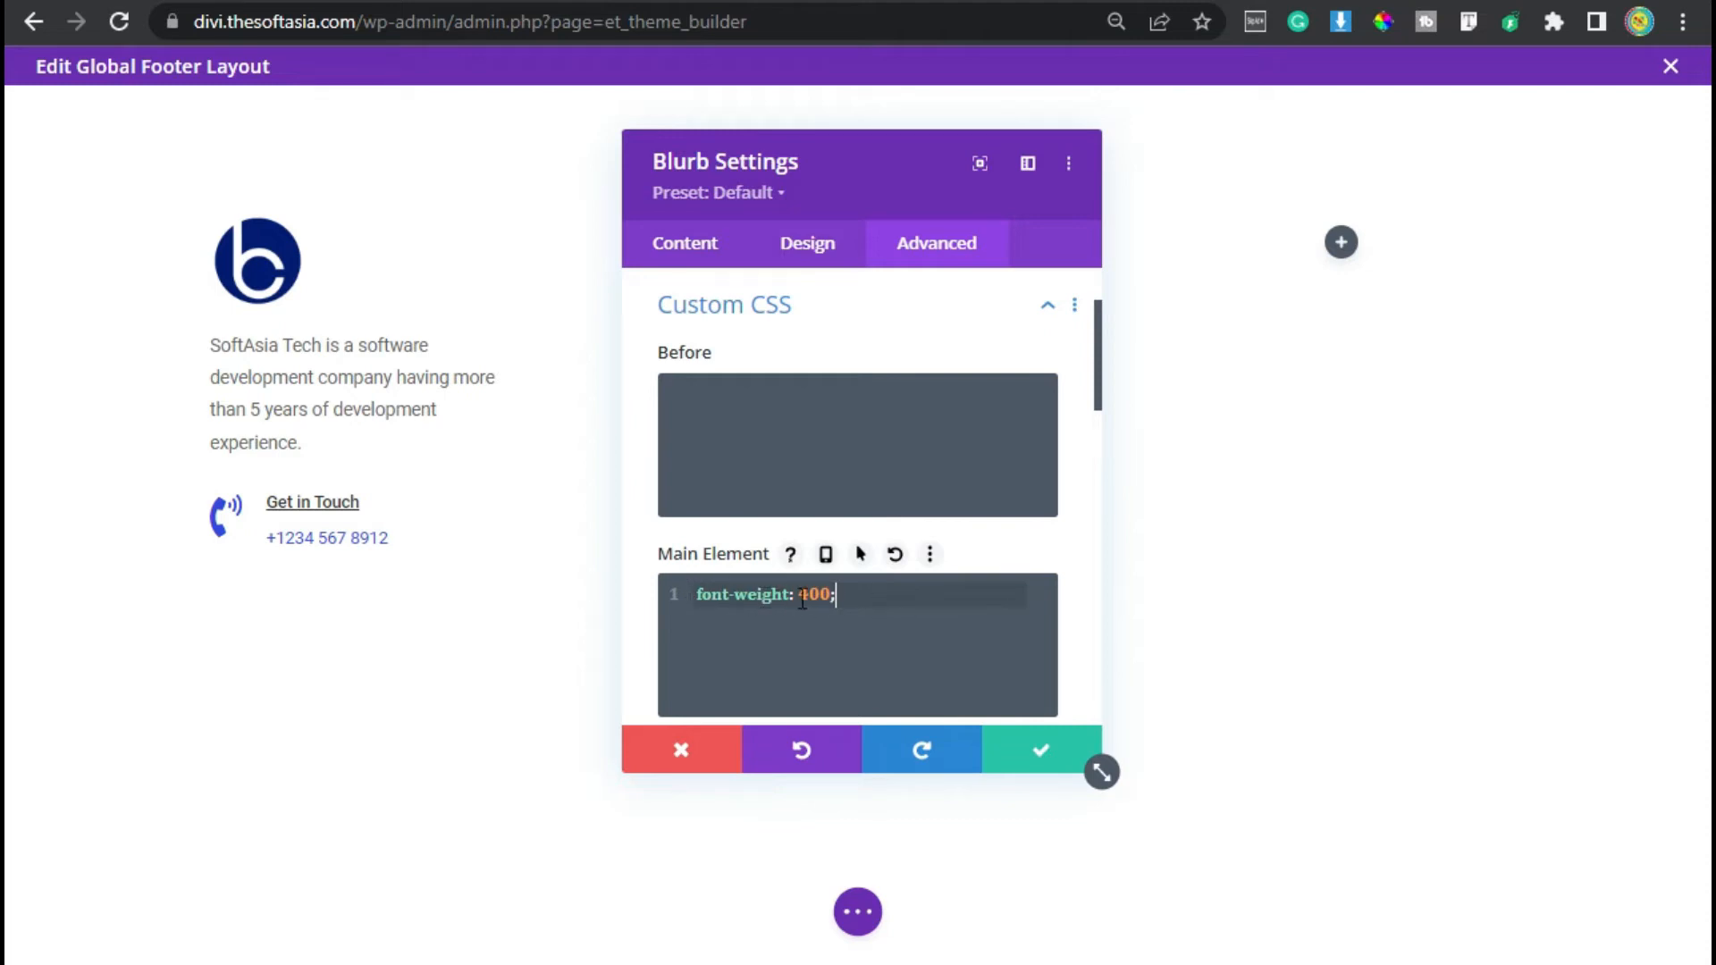
- Save the blurb and insert a Text module into the second footer column
left_click(1019, 743)
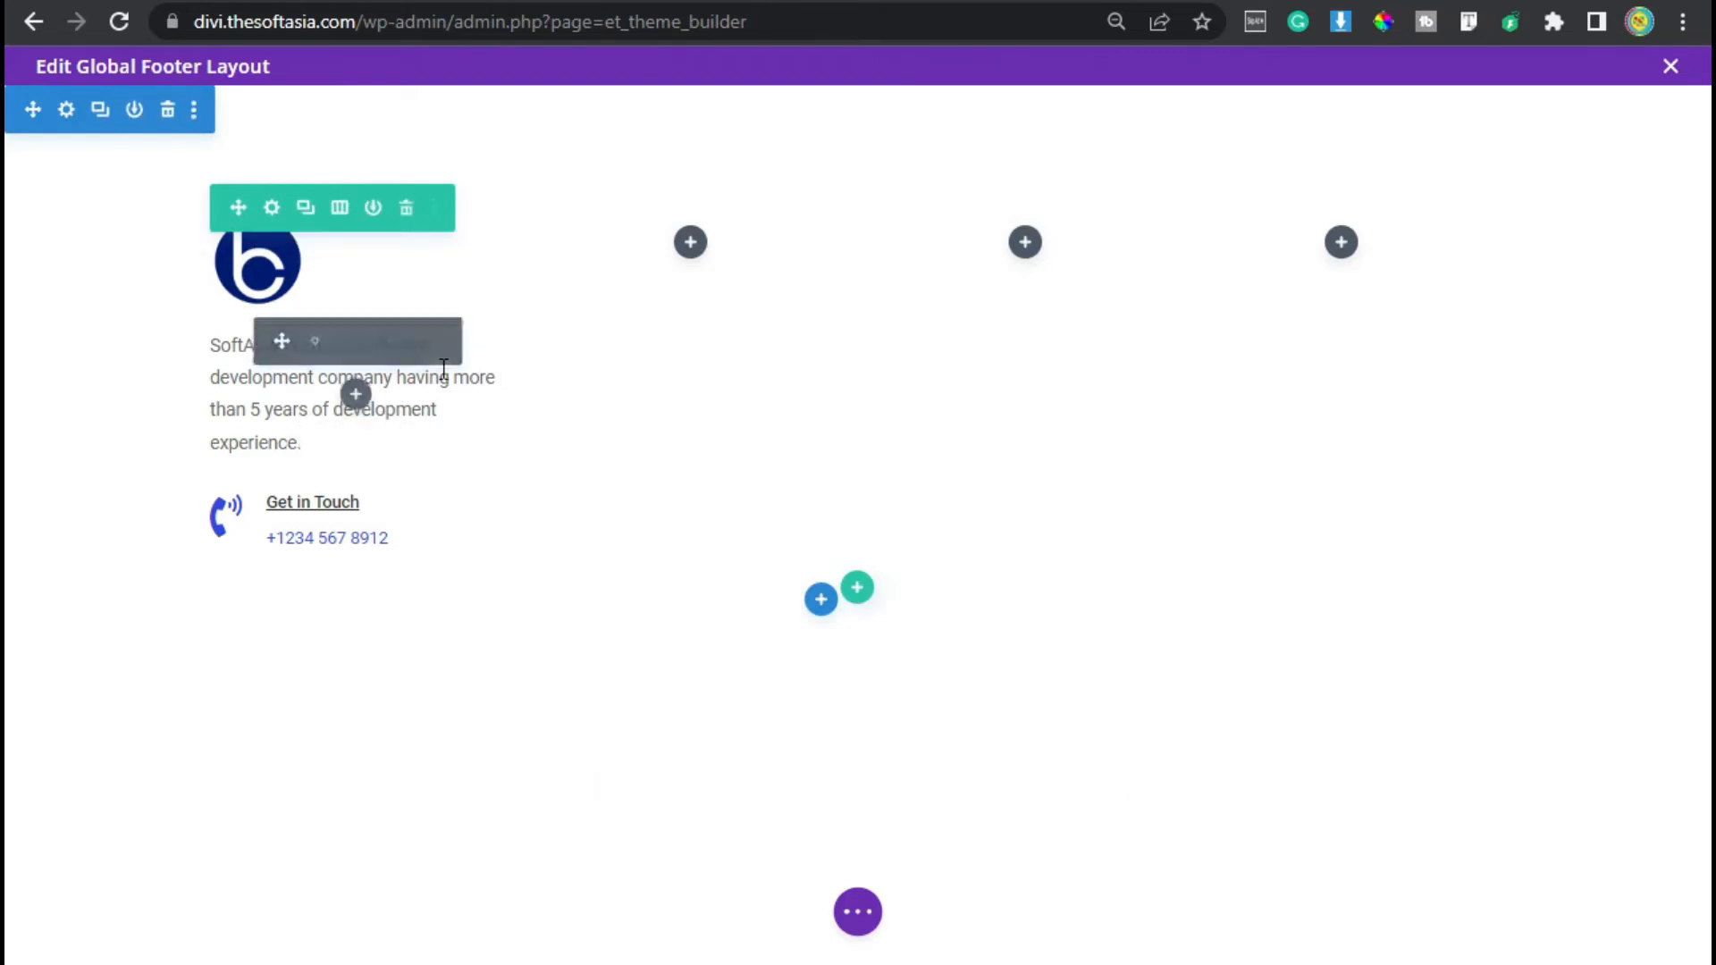
left_click(690, 241)
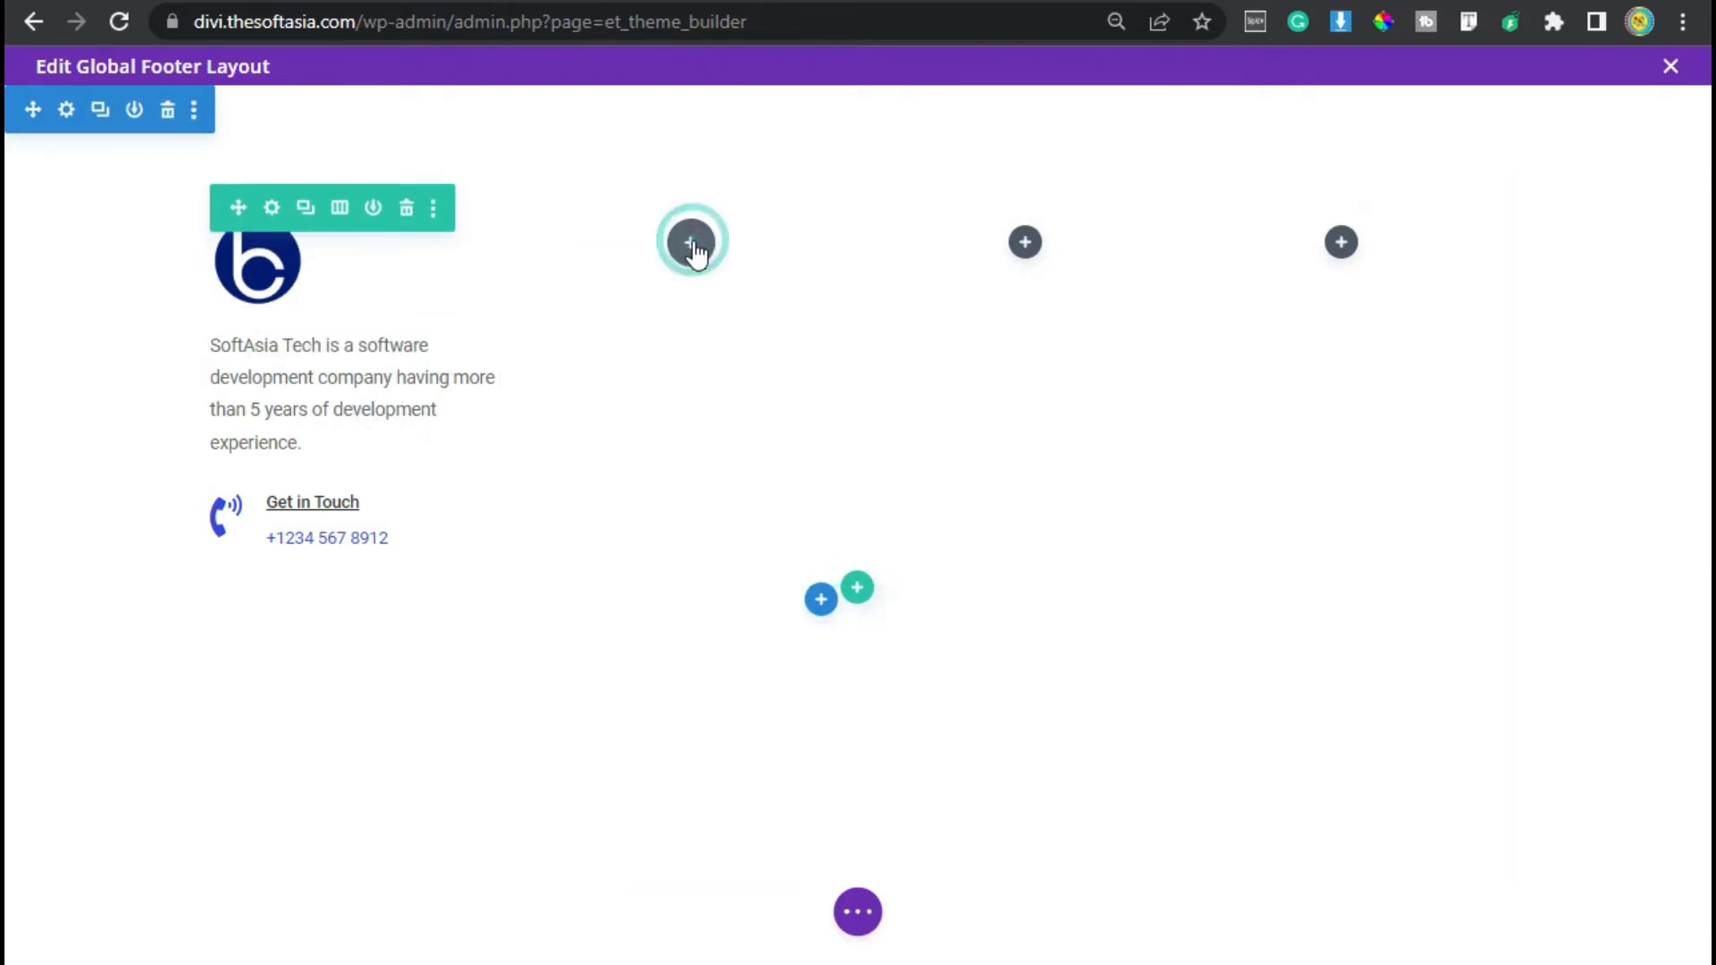
left_click(646, 435)
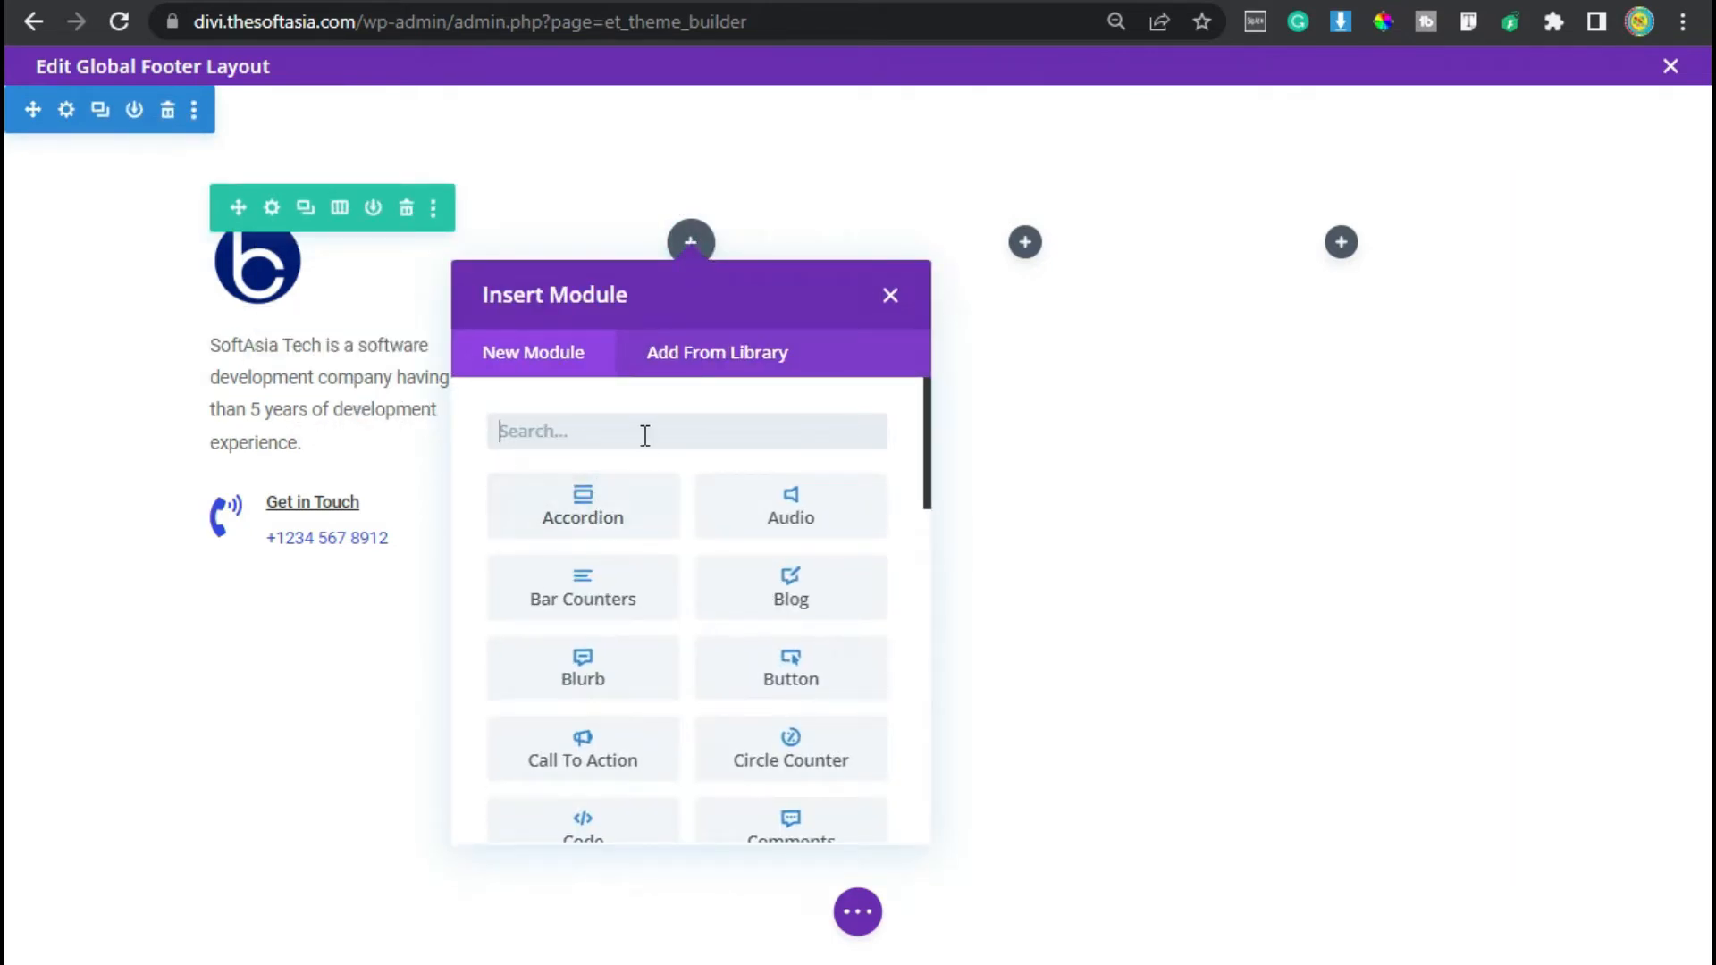
type("text")
left_click(579, 528)
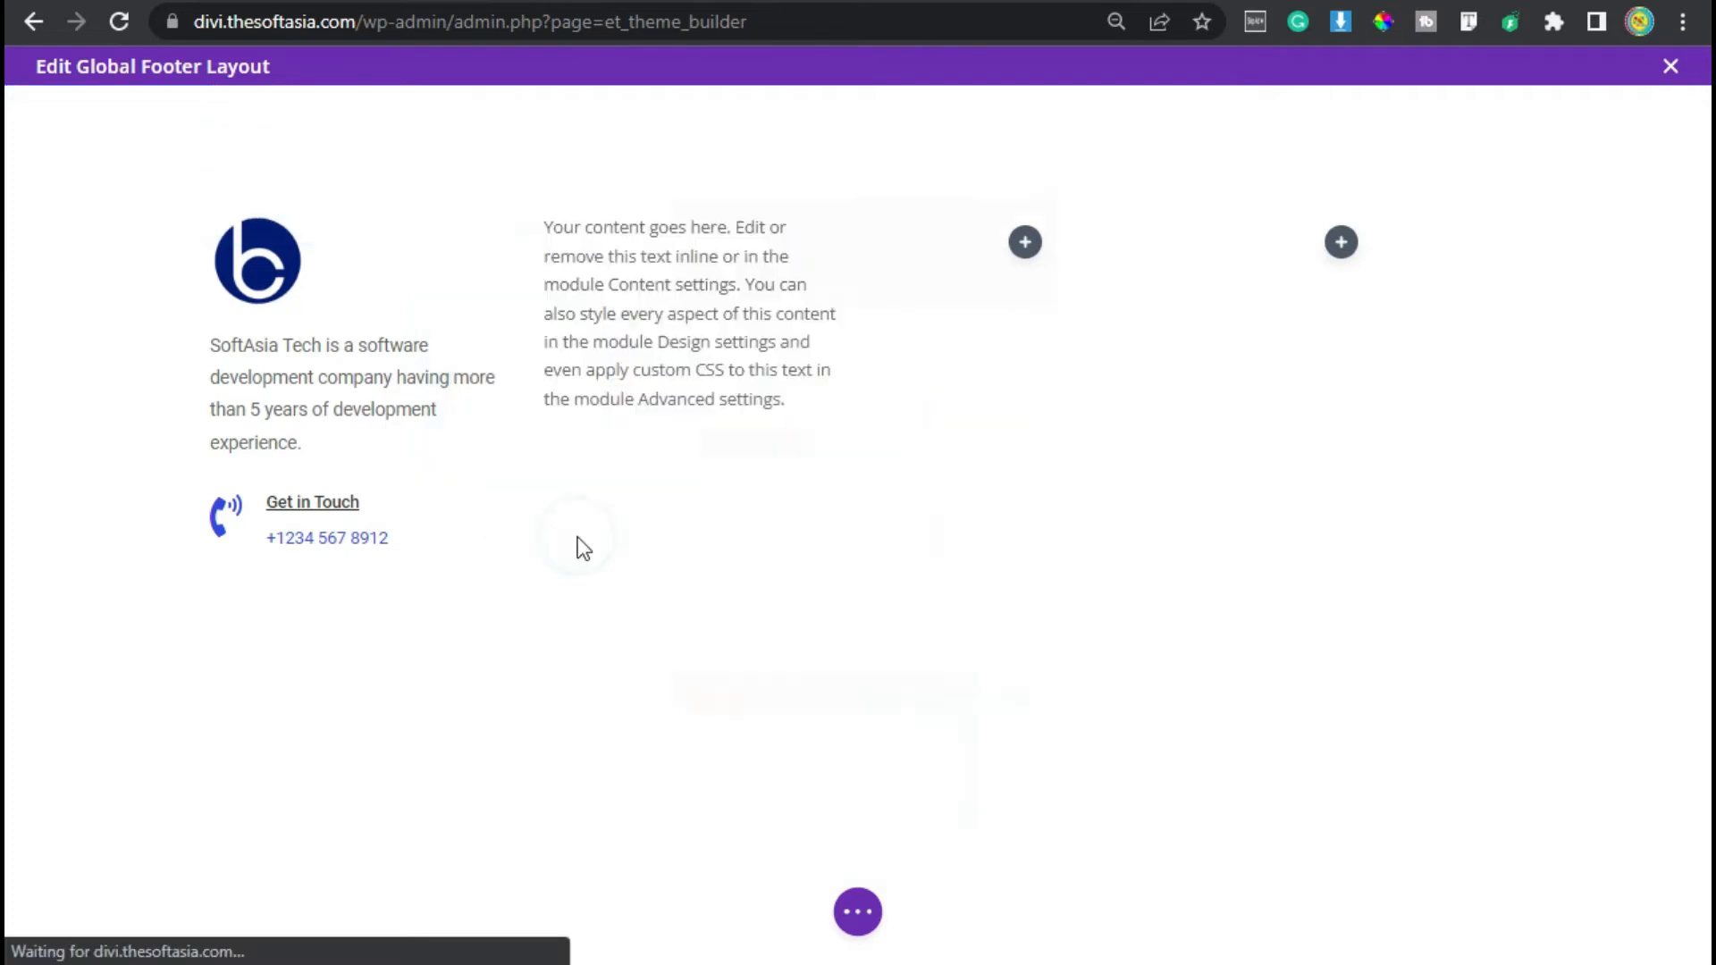
- Fill the text with a Contact Us heading plus address, phone and e-mail lines, formatting Contact Us as Heading 4
scroll(869, 532, "down", 3)
left_click(823, 546)
left_click_drag(1062, 521, 944, 528)
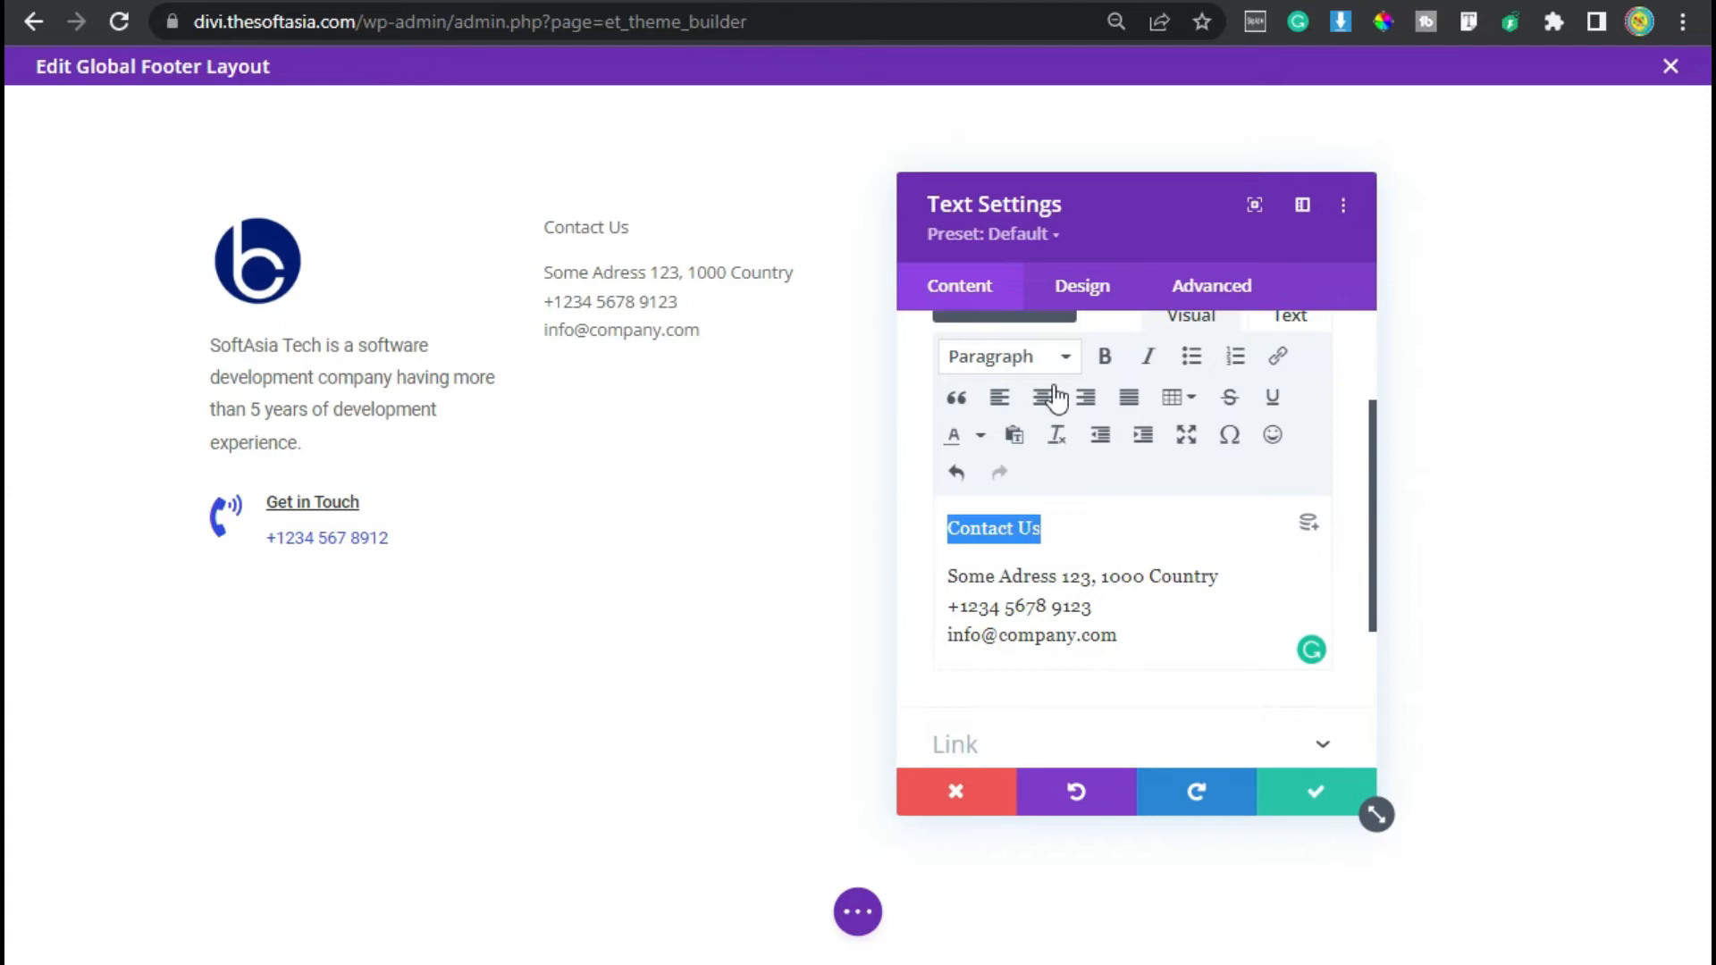
left_click(1065, 357)
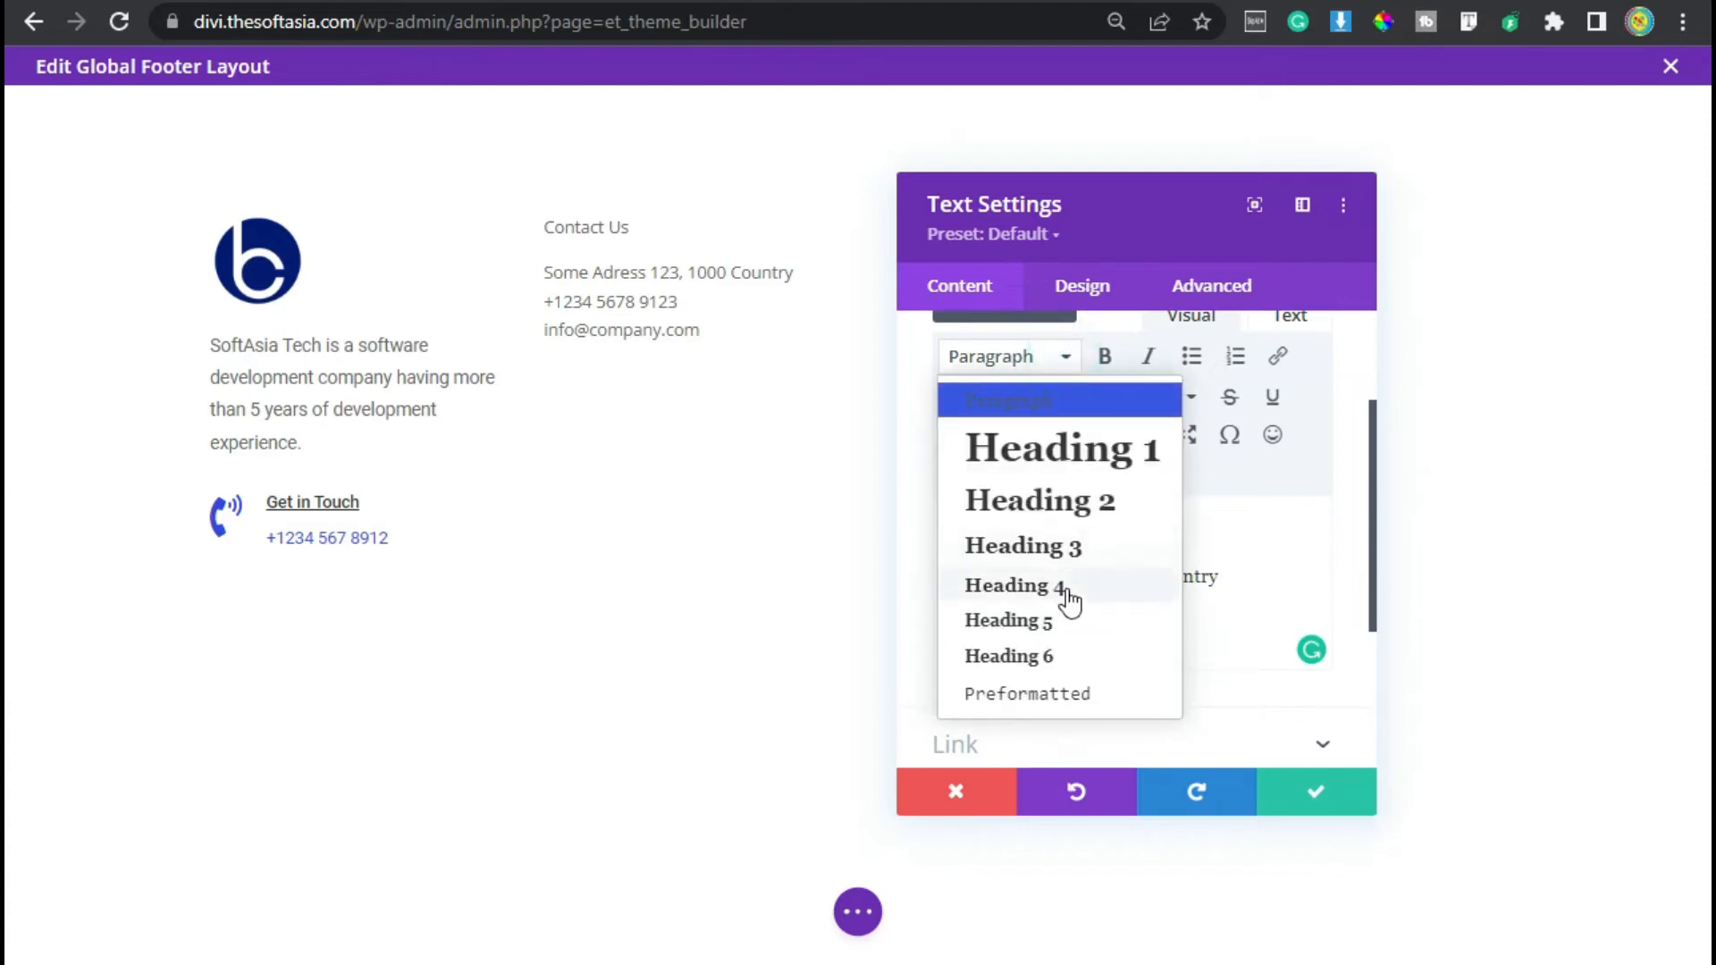
left_click(1066, 591)
- Set the text module's Heading 4 font to Roboto
left_click(1086, 538)
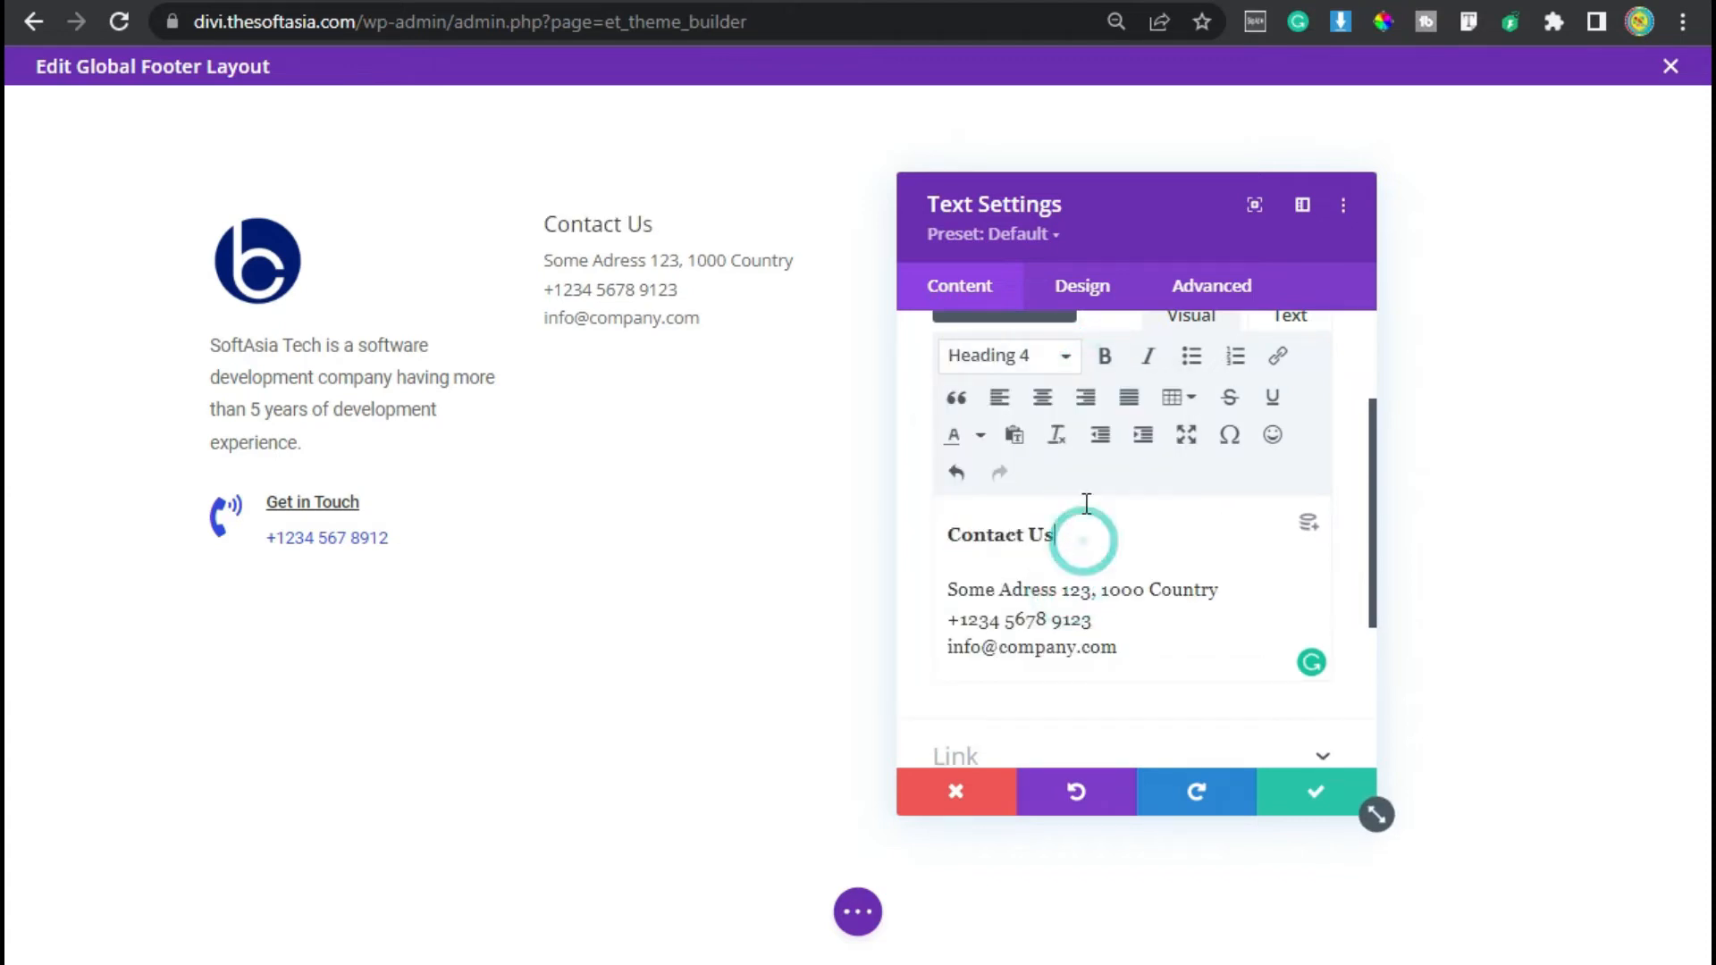
left_click(1078, 295)
left_click(1044, 485)
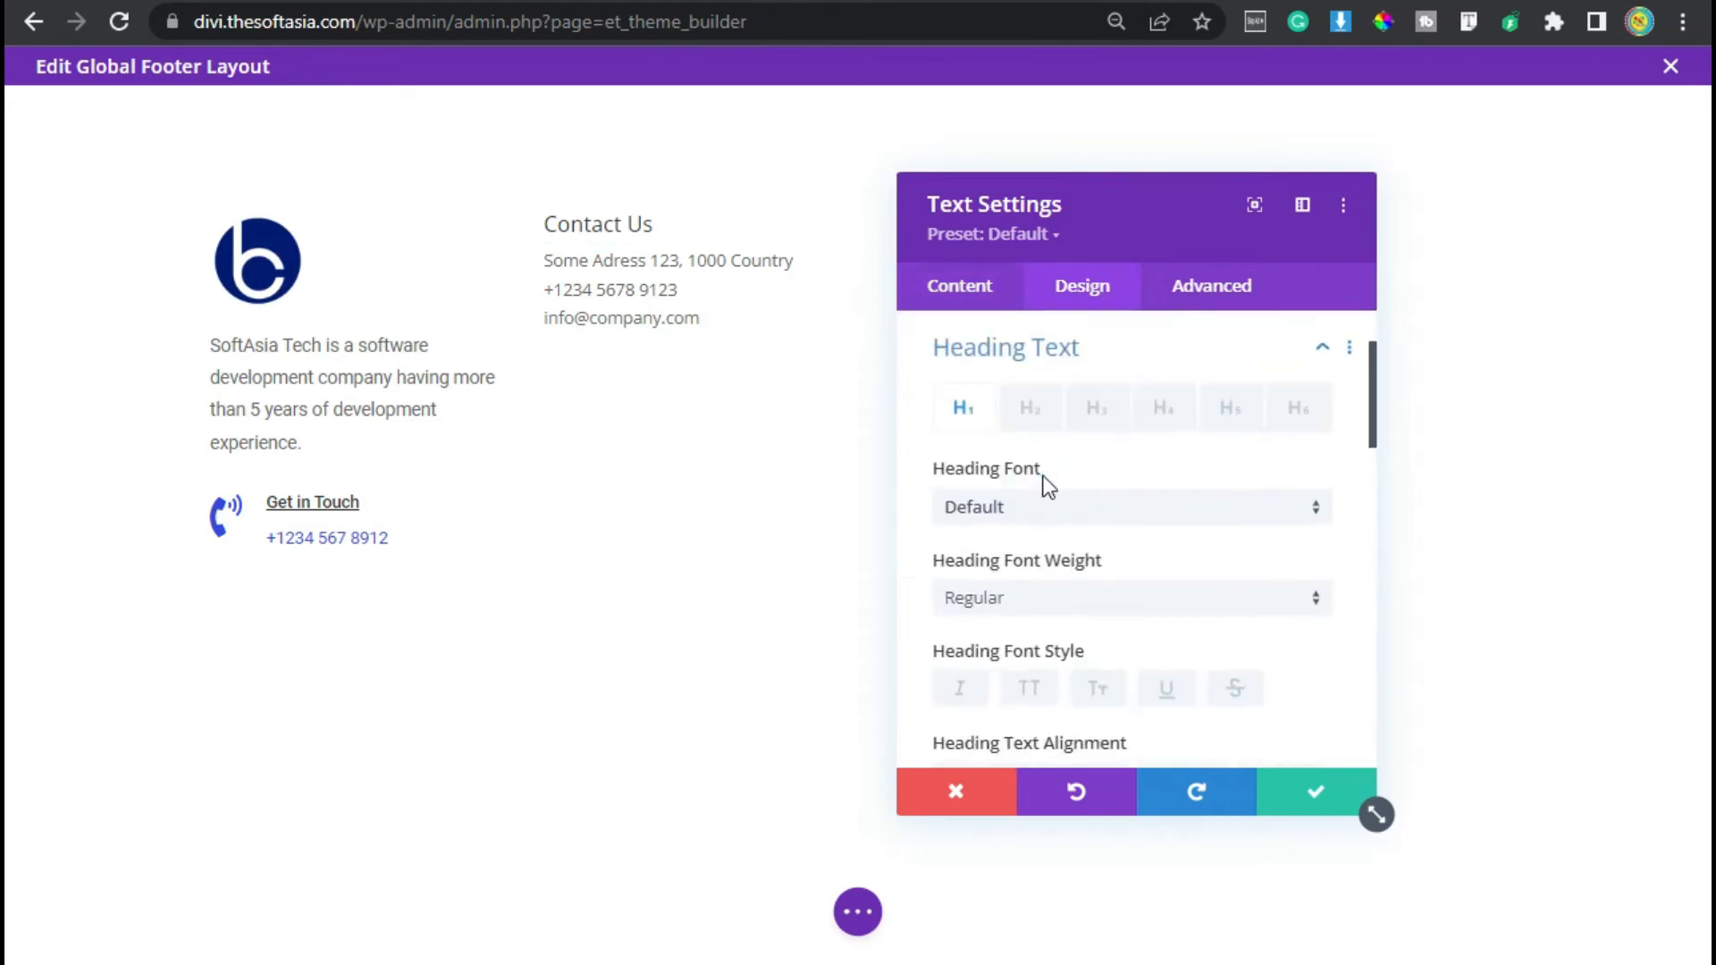
left_click(1165, 409)
left_click(1026, 509)
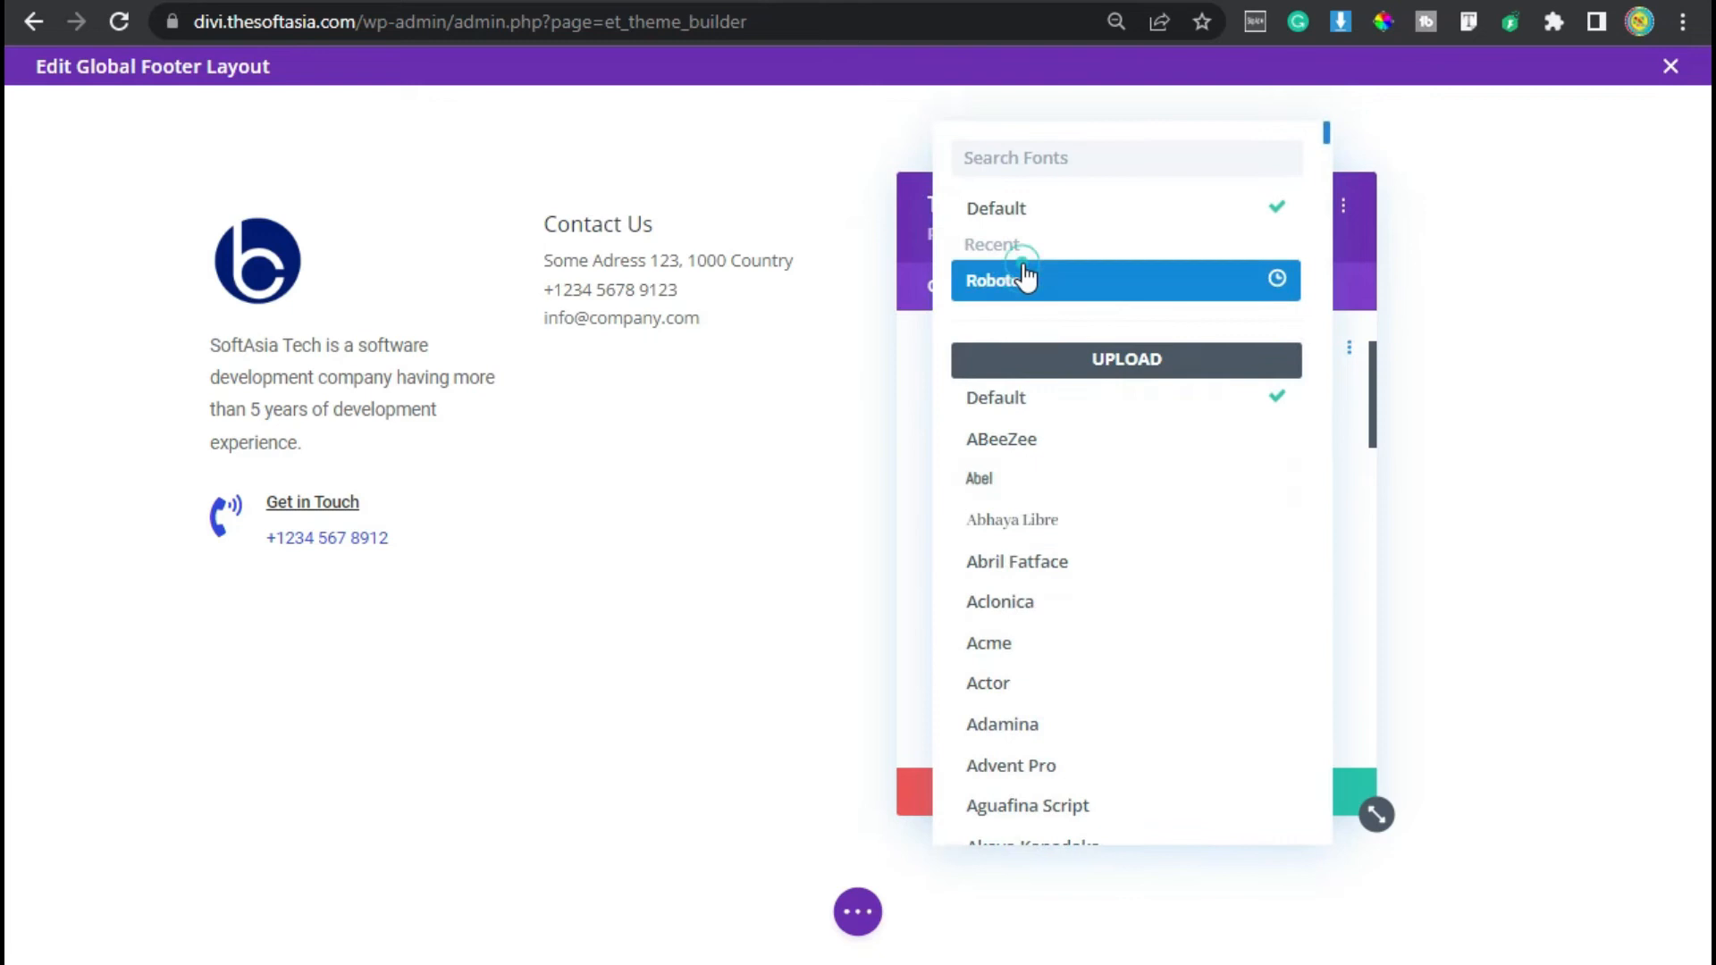
left_click(1026, 277)
- Underline the Heading 4 text and set its line height to 1.3em
scroll(1072, 644, "down", 2)
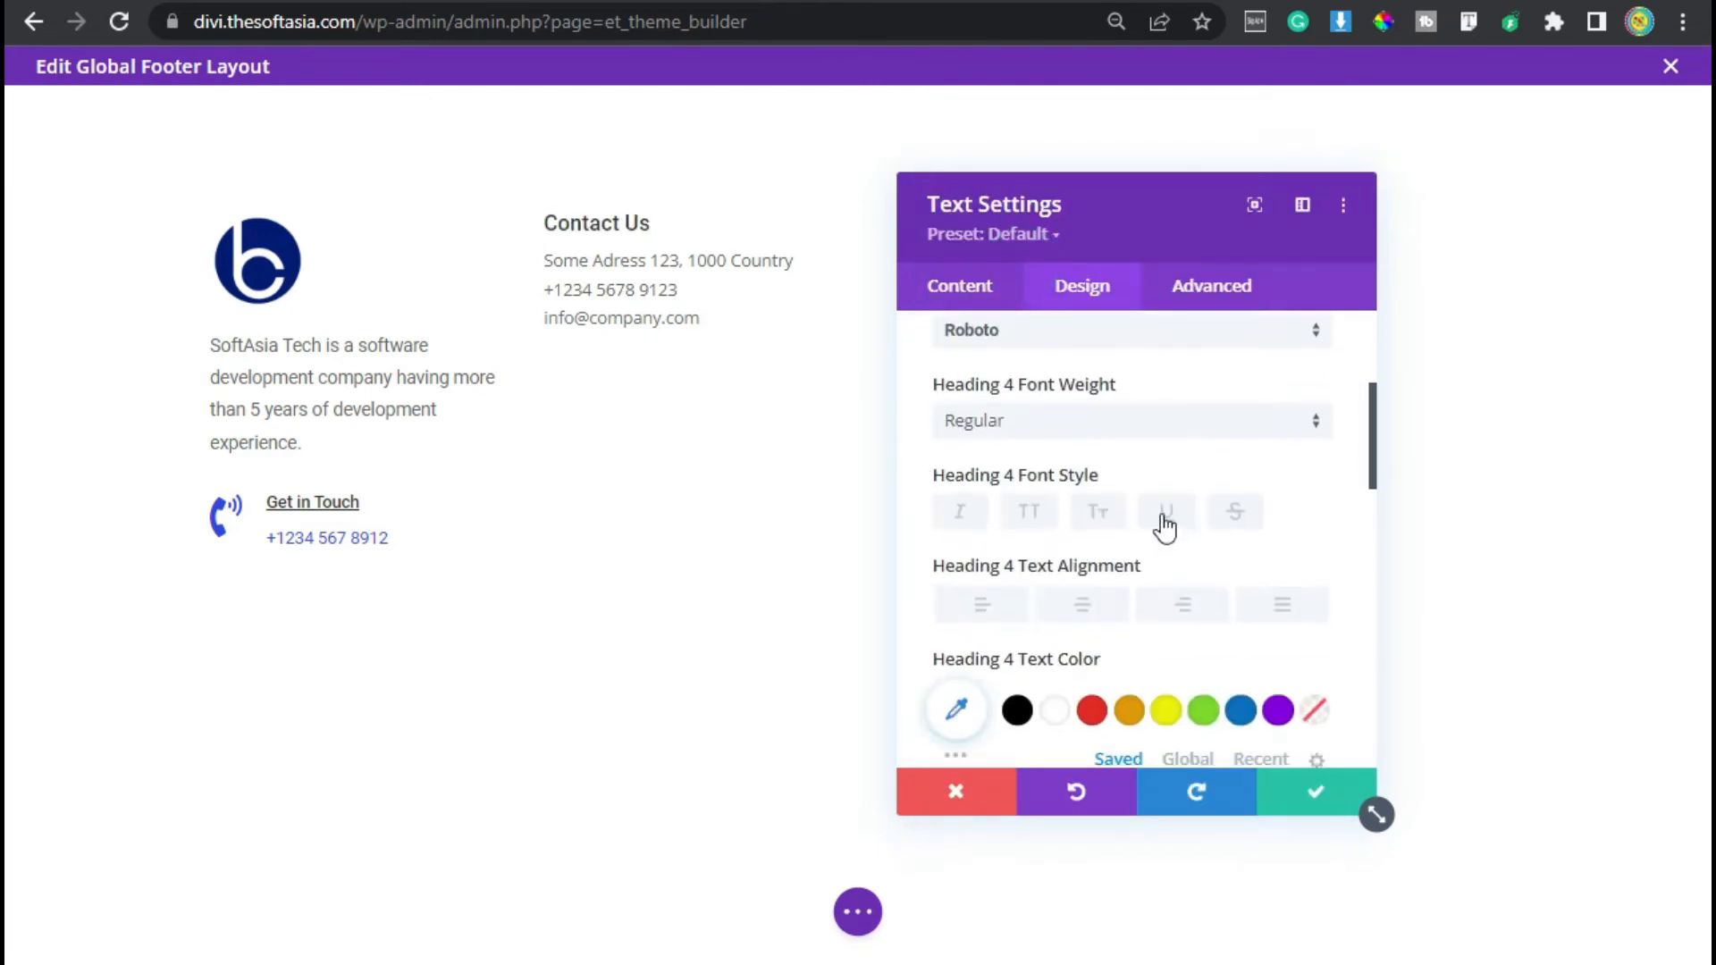
left_click(1165, 513)
scroll(1028, 659, "down", 6)
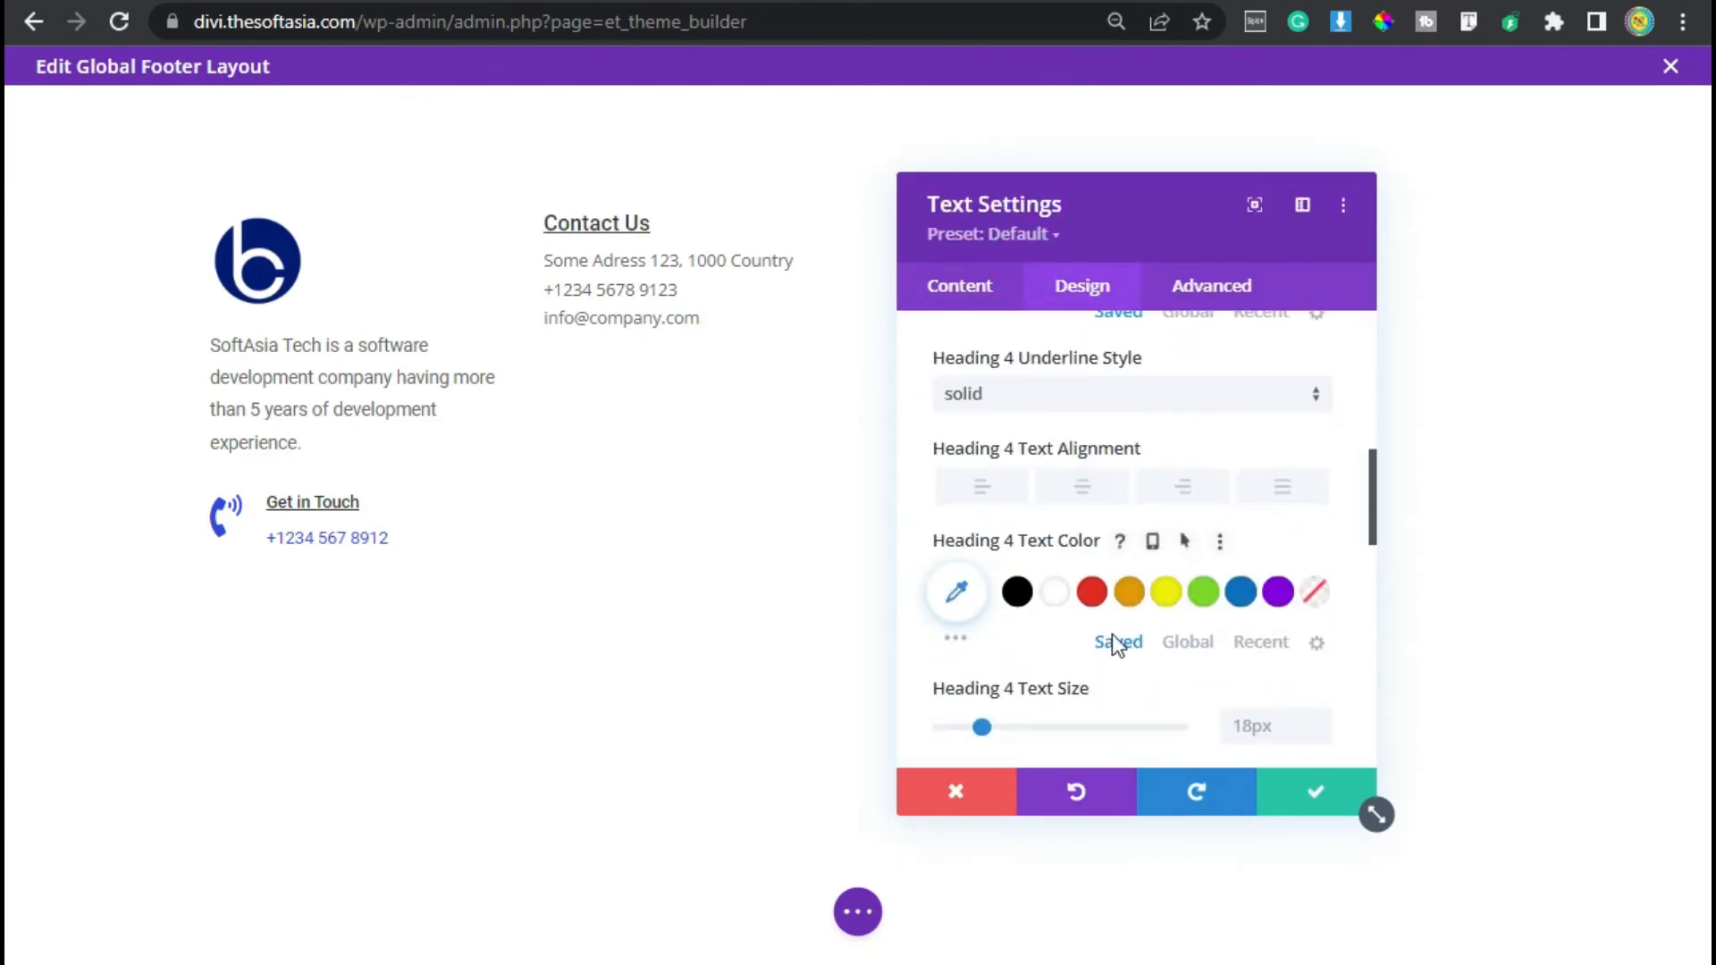
scroll(1304, 655, "down", 2)
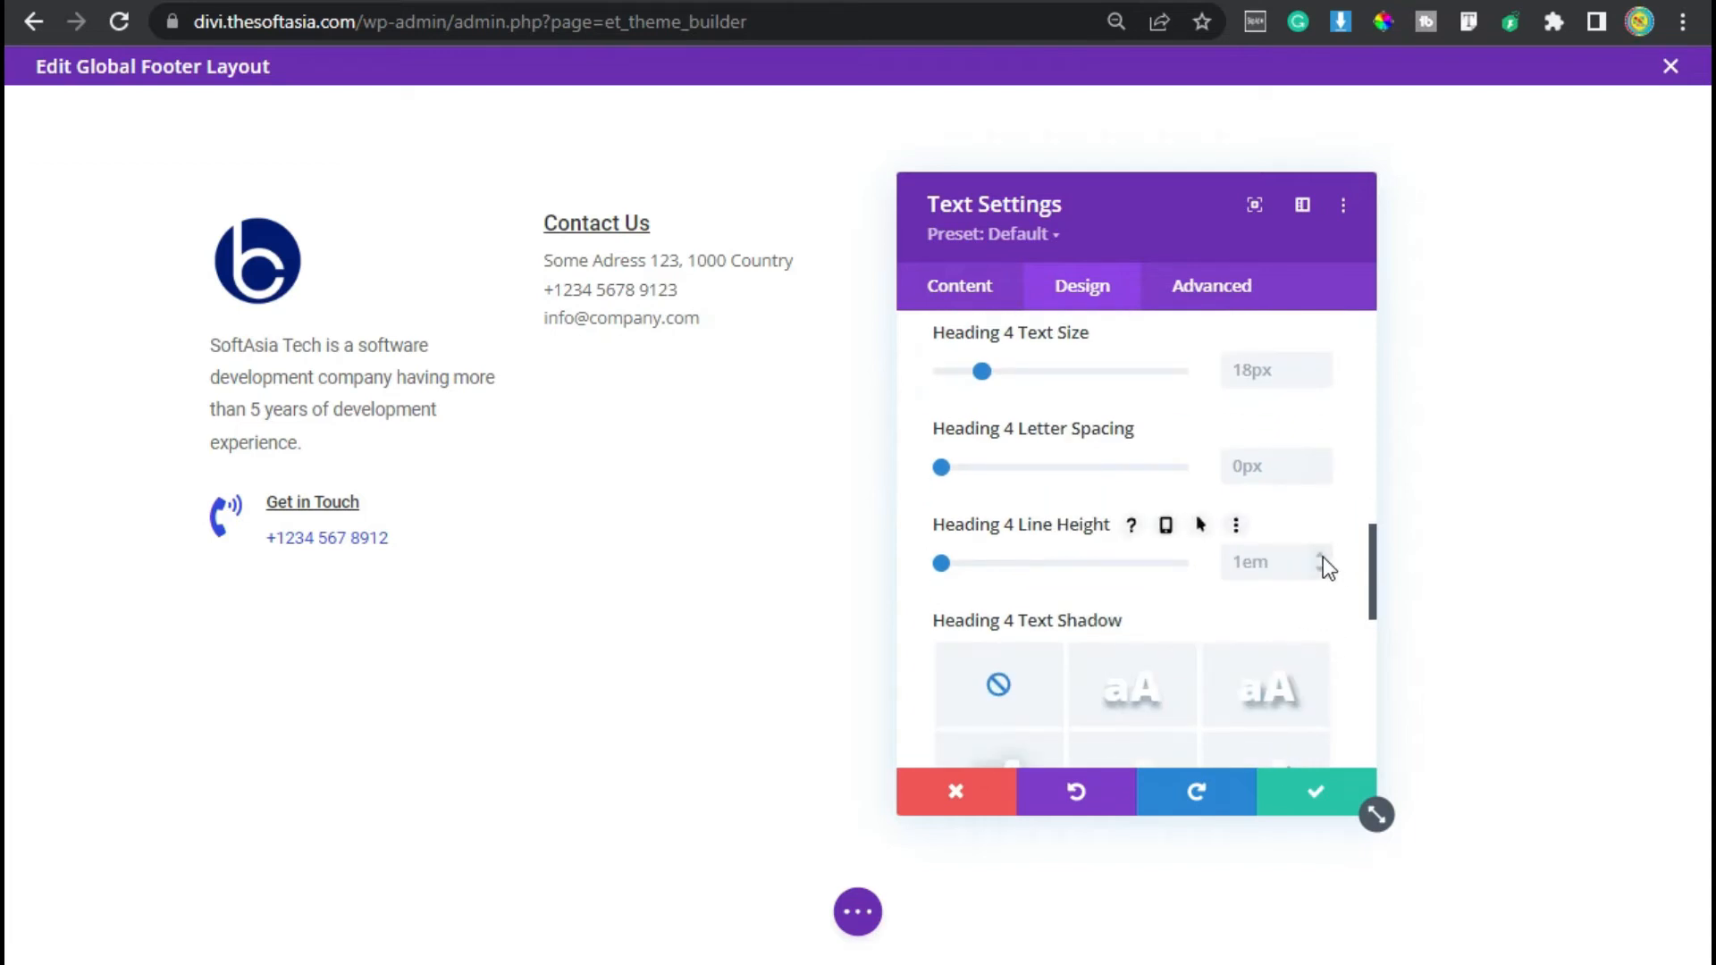
left_click(1320, 554)
left_click(1320, 554)
left_click(1320, 554)
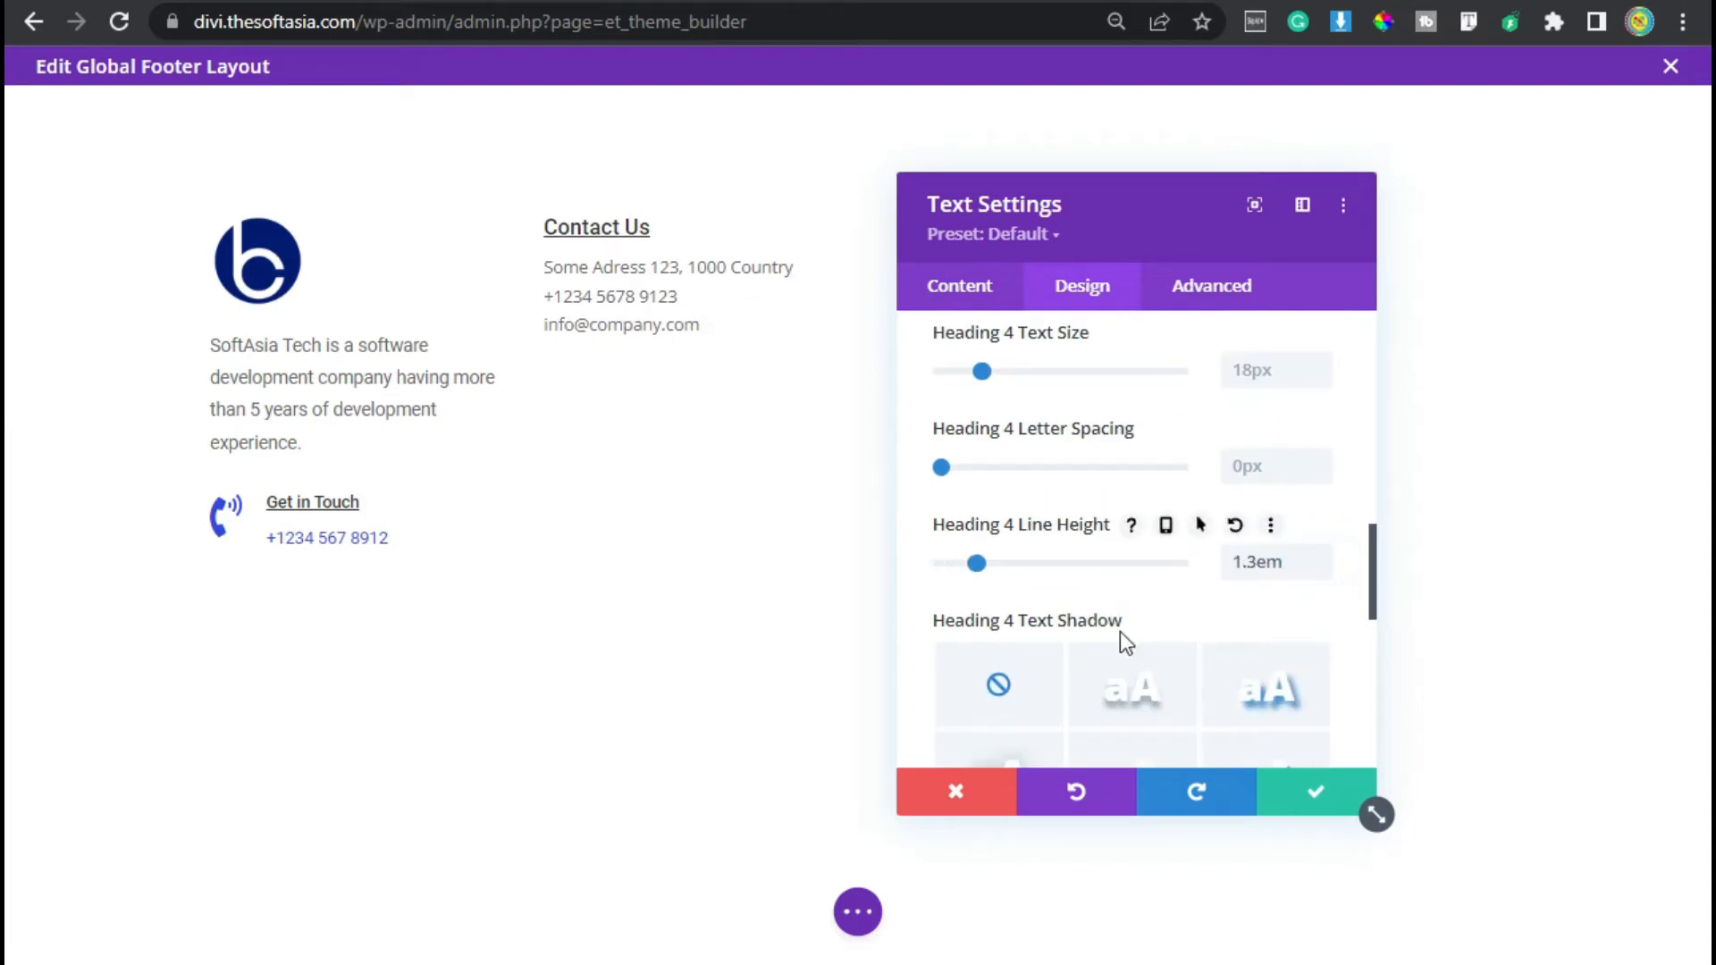
- Set the text module's body font to Roboto
scroll(1073, 590, "up", 8)
left_click(1007, 397)
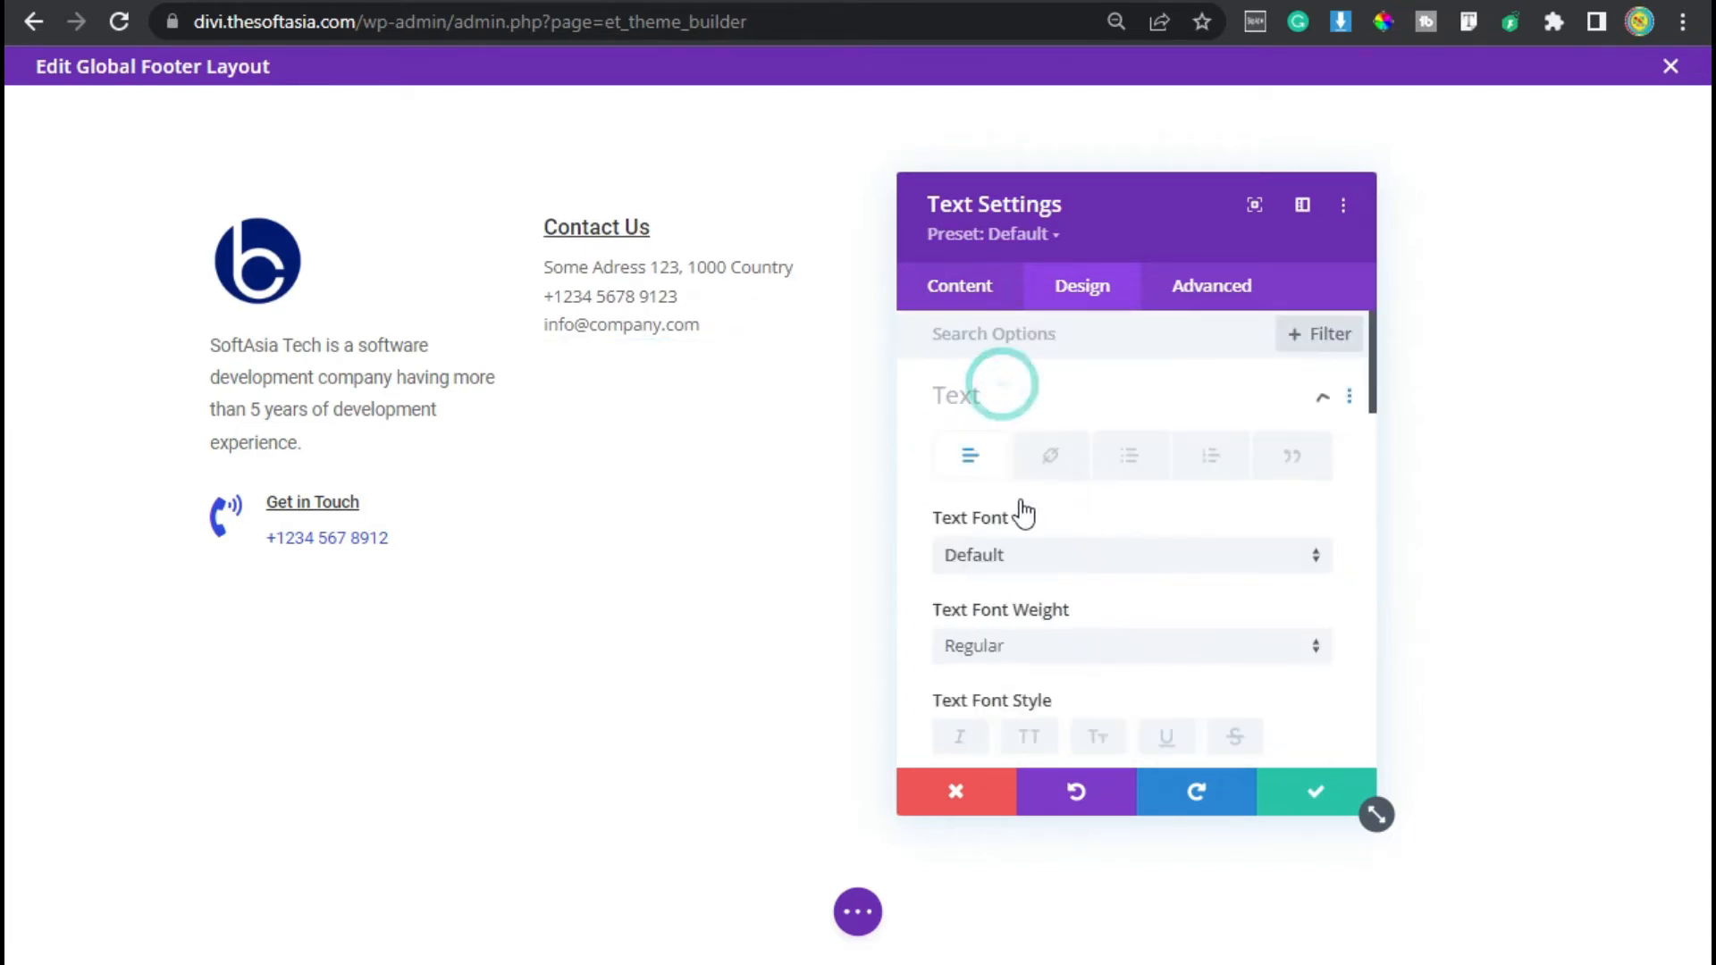
left_click(1053, 576)
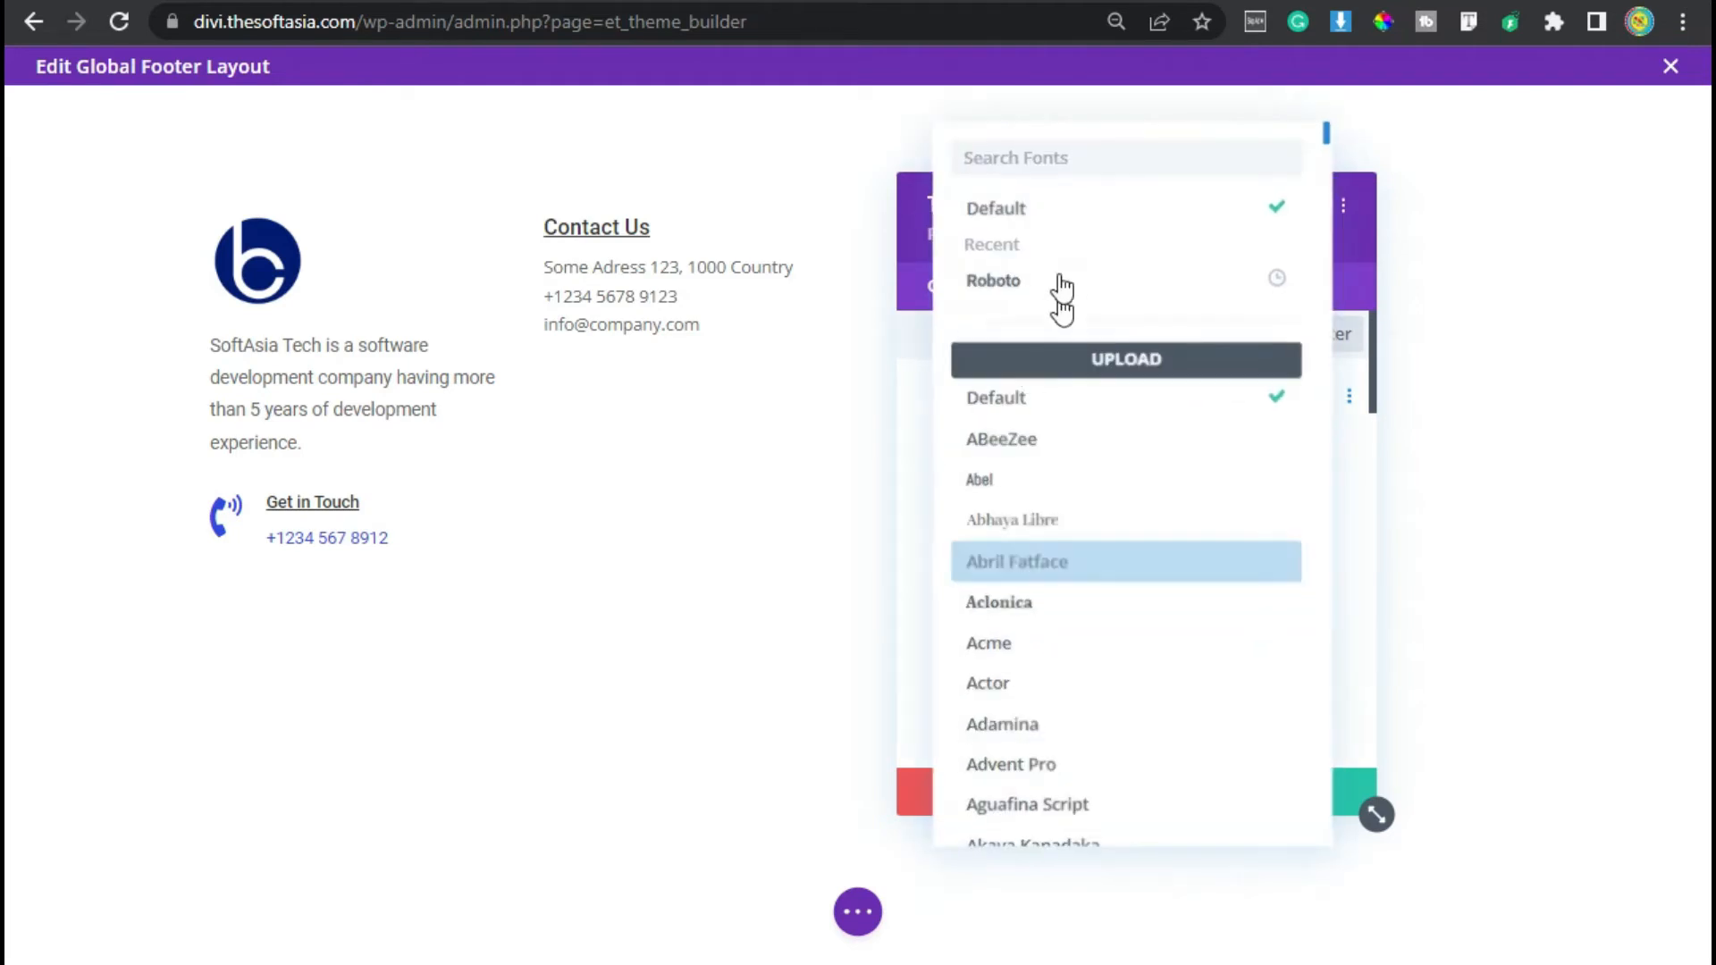
left_click(1060, 291)
- Add the custom CSS font-weight: 400; to the text module's main element
left_click(1211, 288)
left_click(1099, 470)
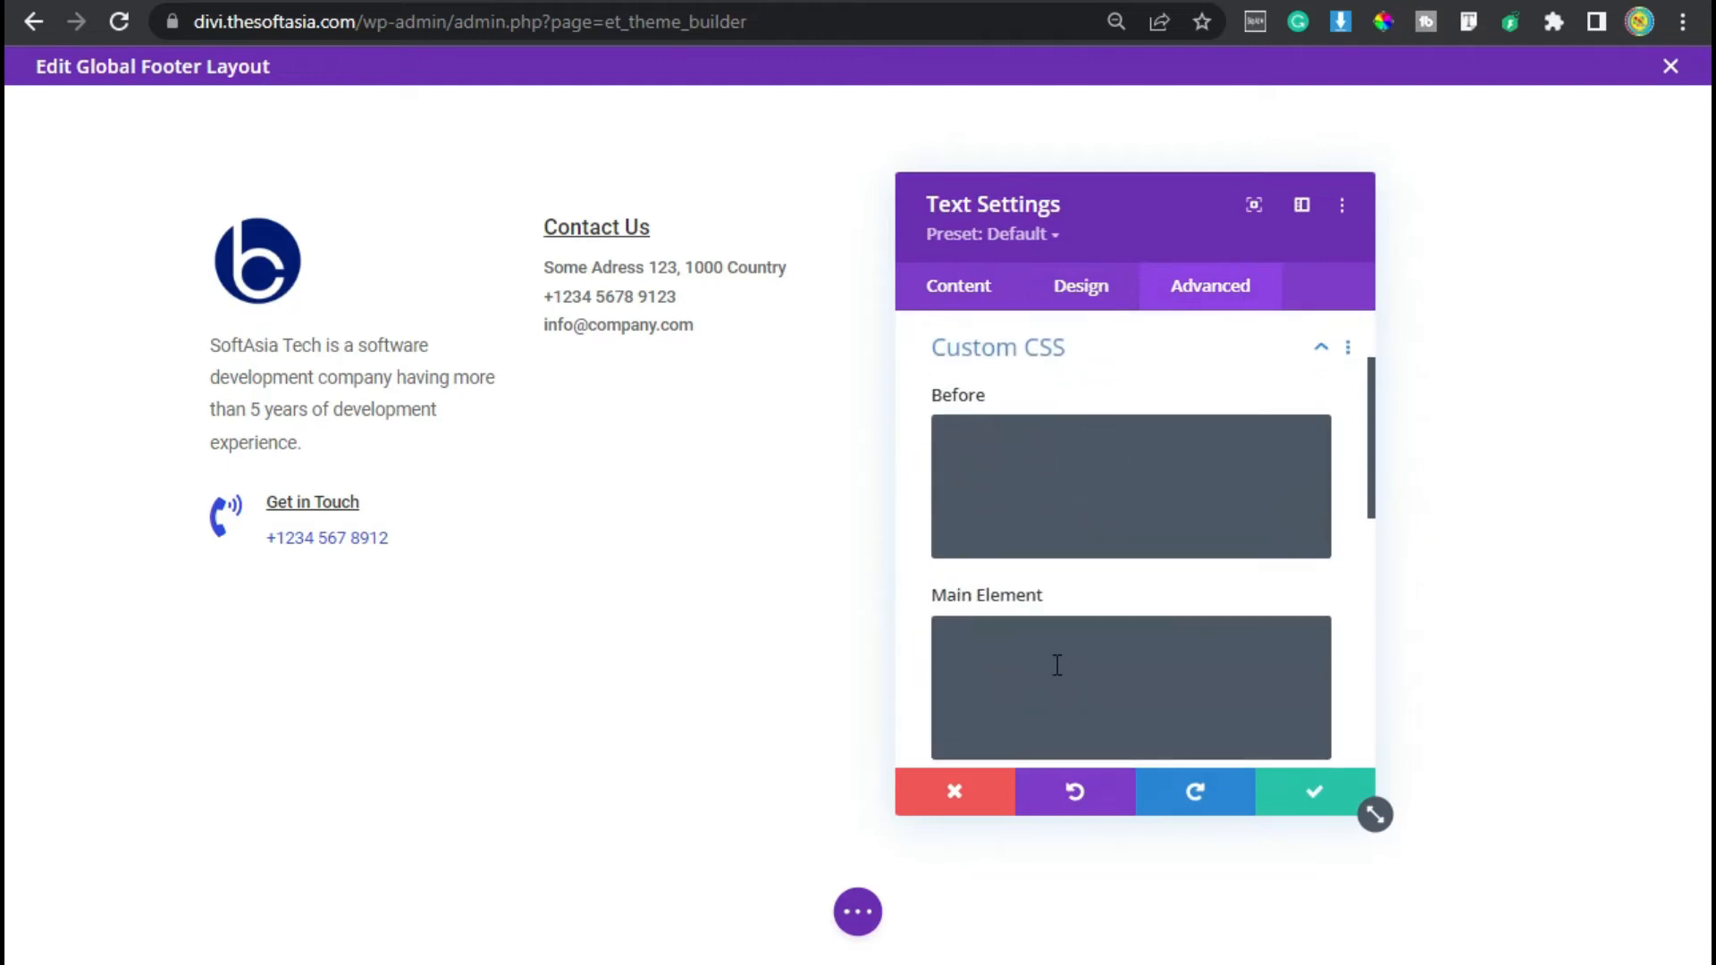
scroll(1028, 564, "down", 2)
type("font-weight: 400;")
left_click(1148, 466)
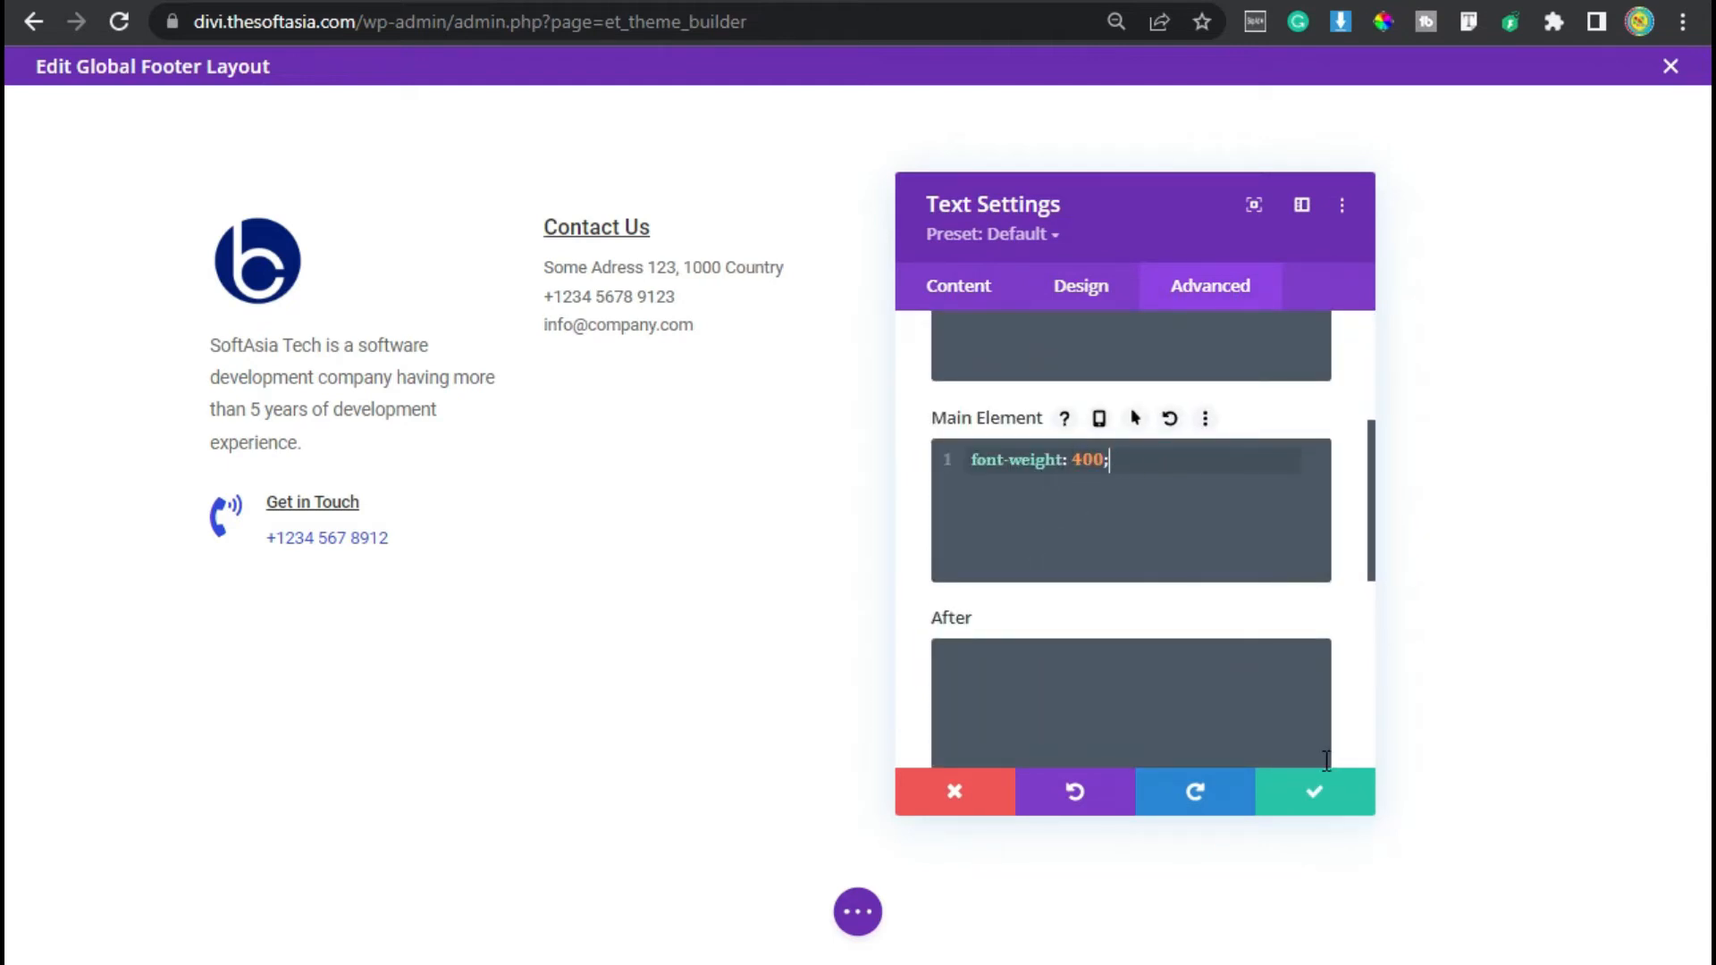
- Save the Contact Us text module, duplicate it and open the copy's settings
left_click(1319, 802)
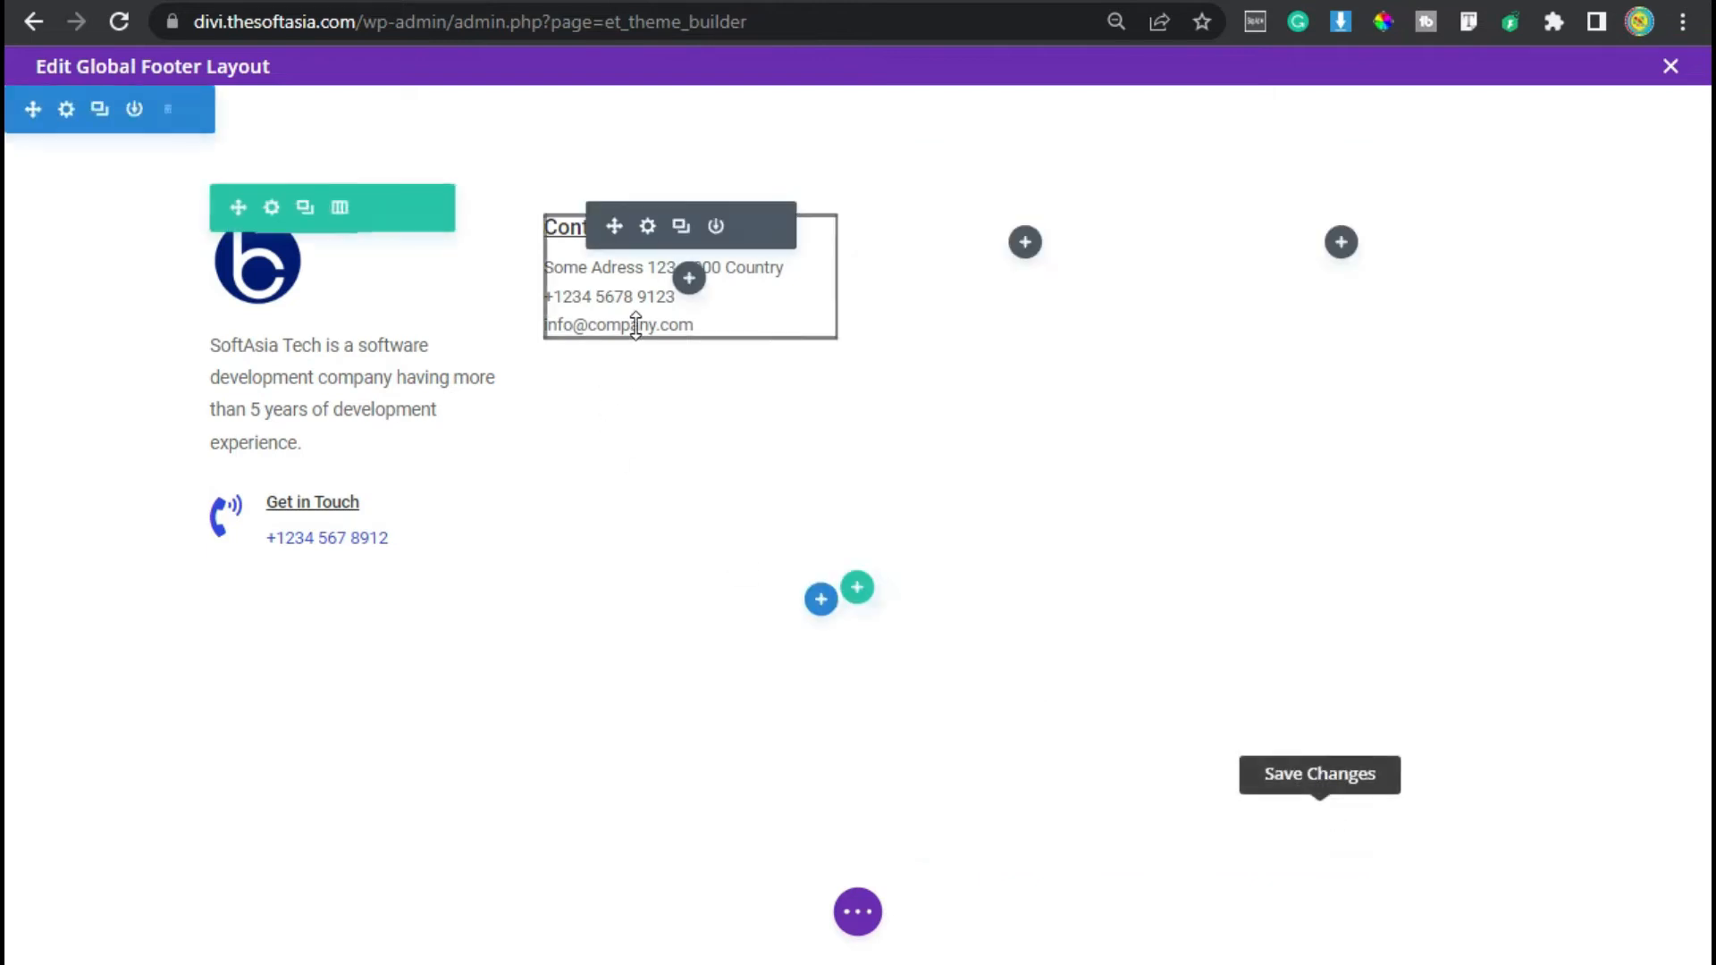
left_click(682, 226)
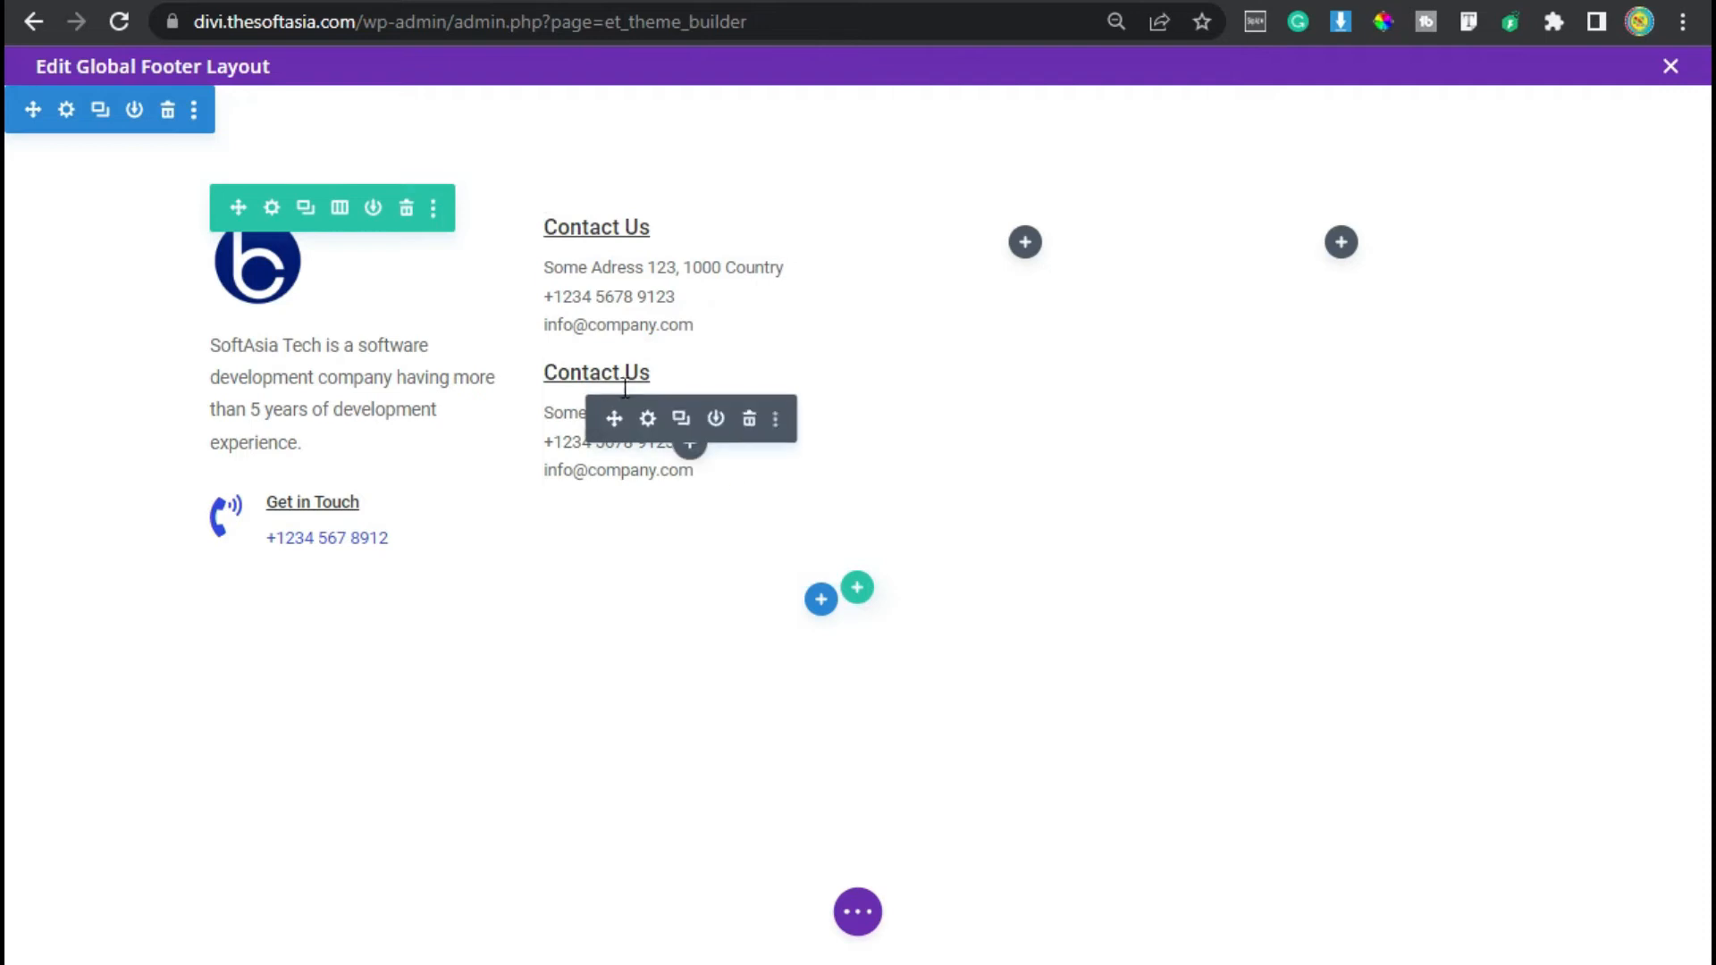
left_click(648, 372)
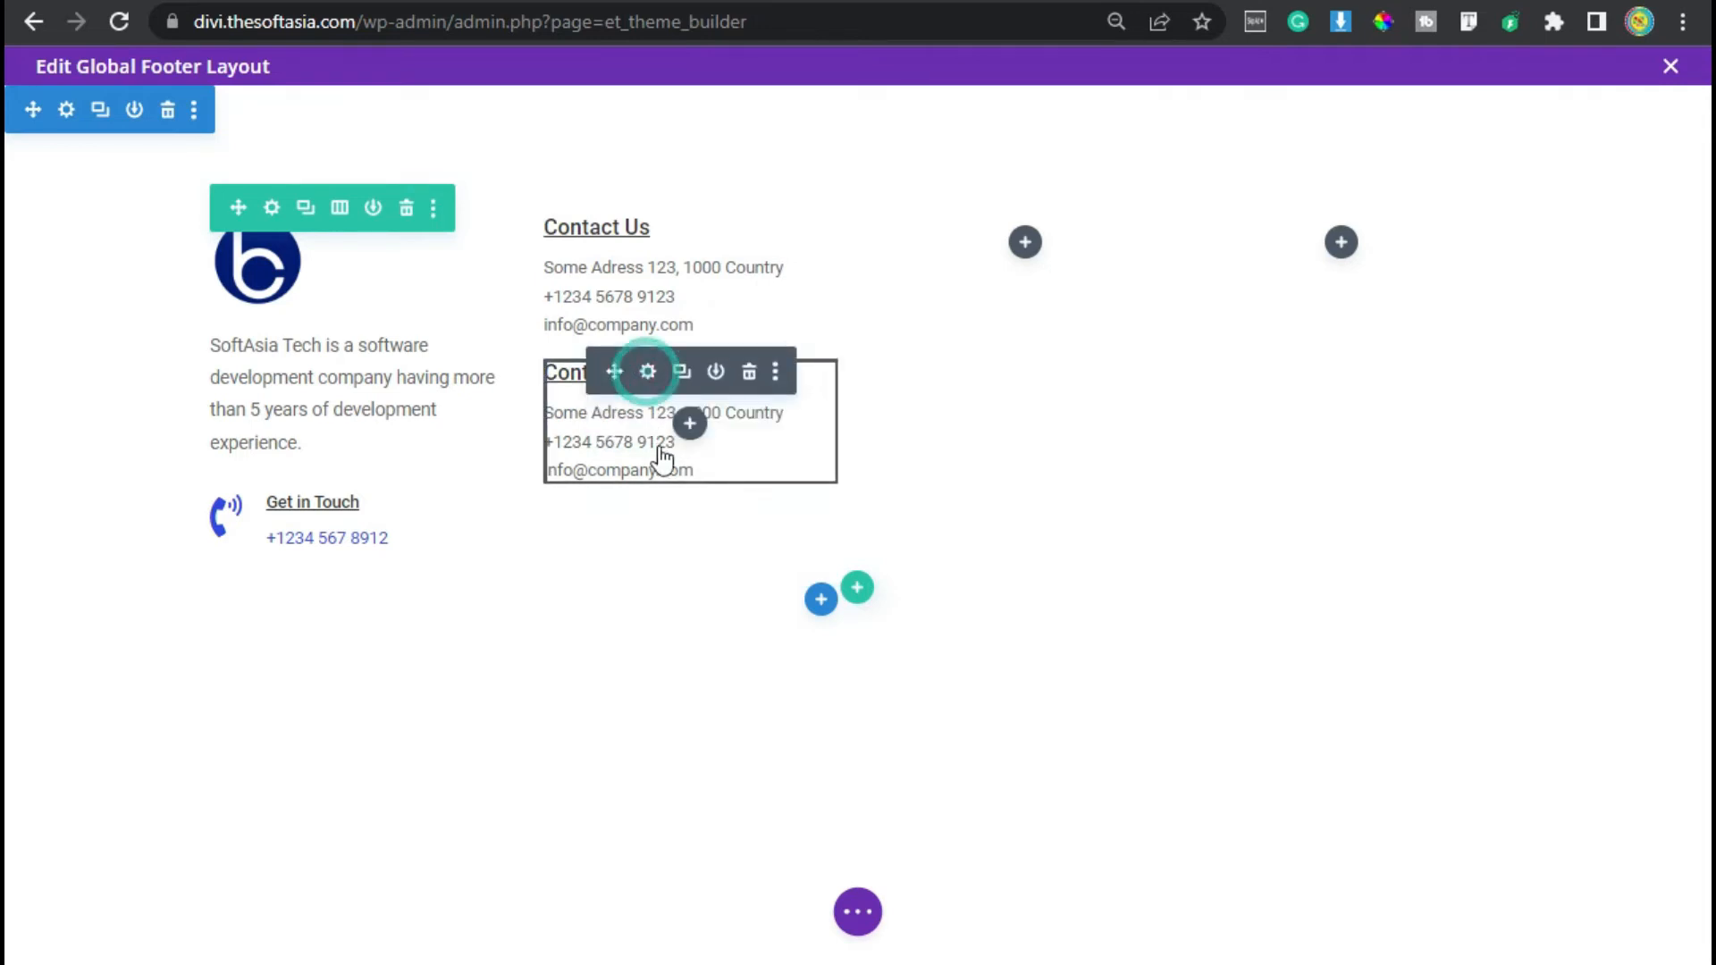
- Replace the duplicated module's content with the heading Follow Us
left_click_drag(1112, 654, 942, 531)
type("Foll")
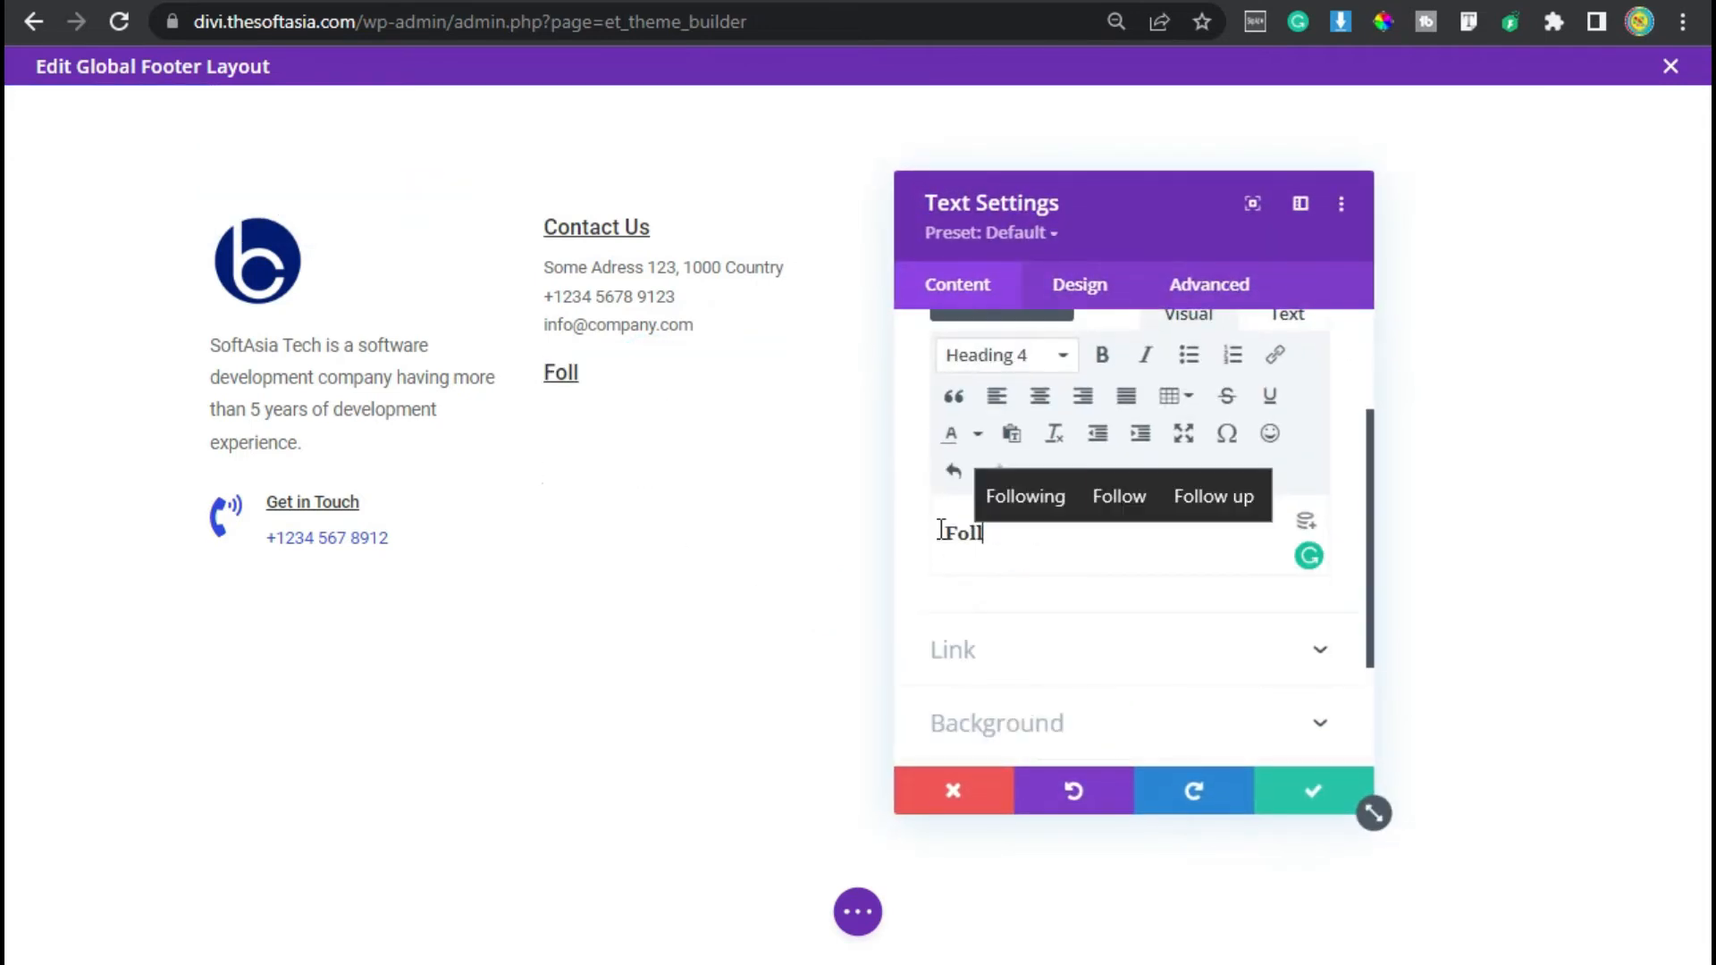
type("ow US")
key("BackSpace")
type("s")
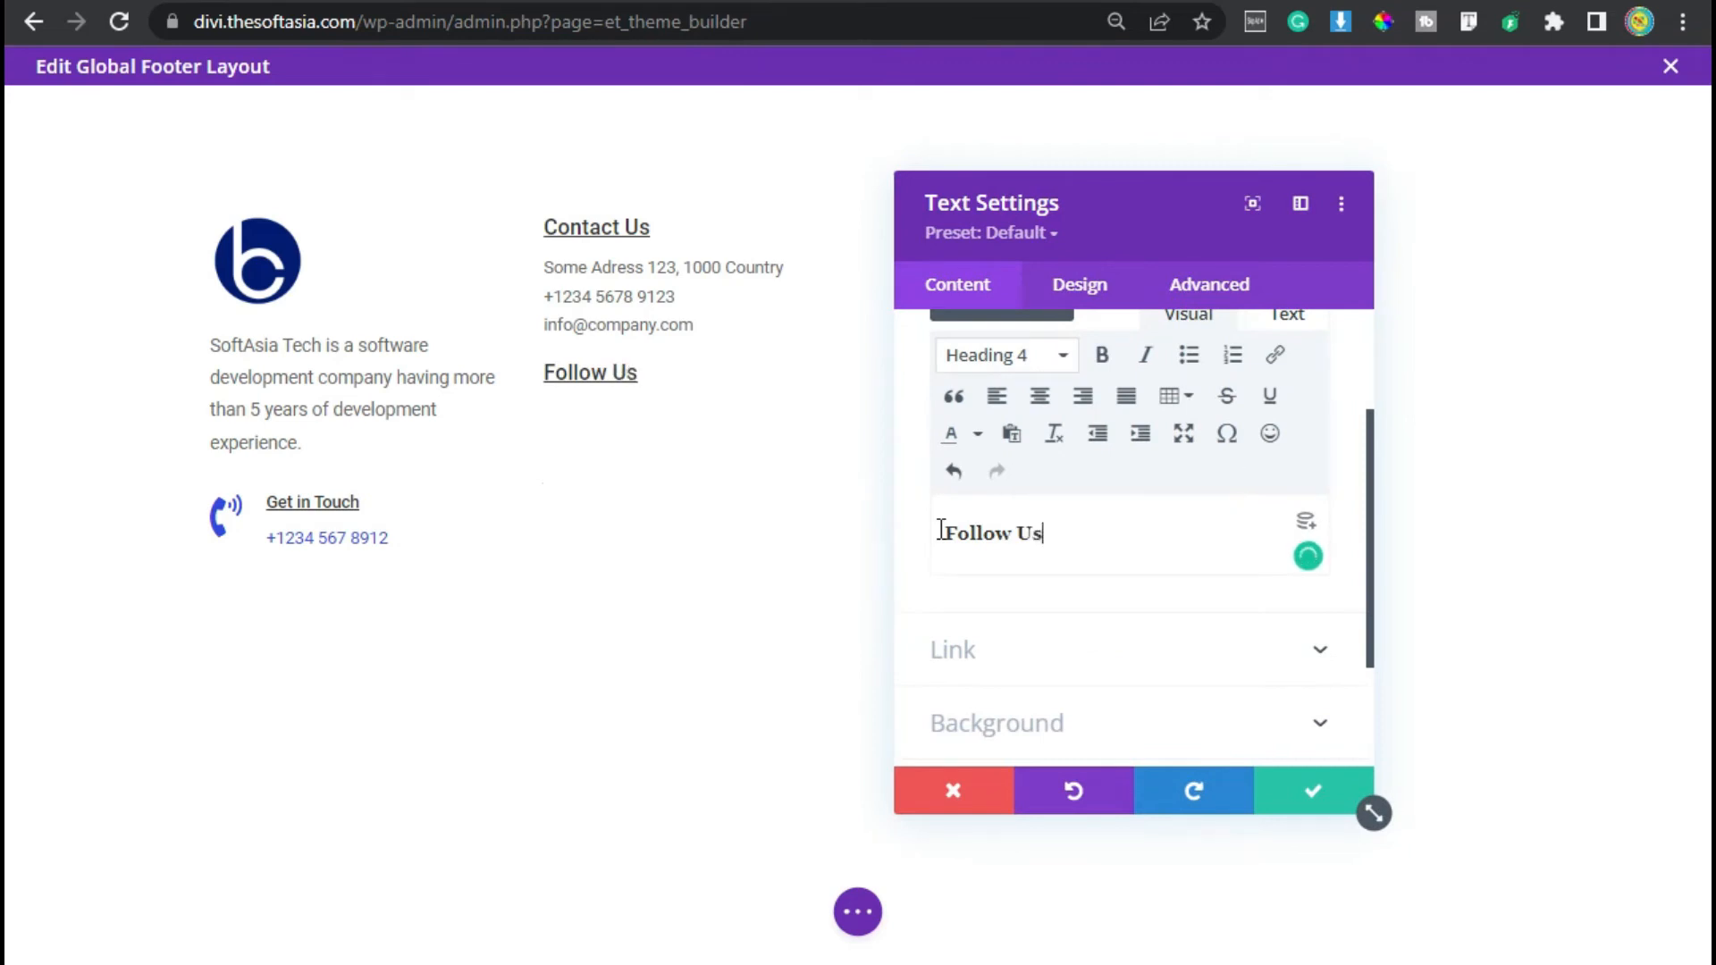
- Set the Follow Us module's top margin to 30px and bottom margin to 10px, then save
left_click(1076, 285)
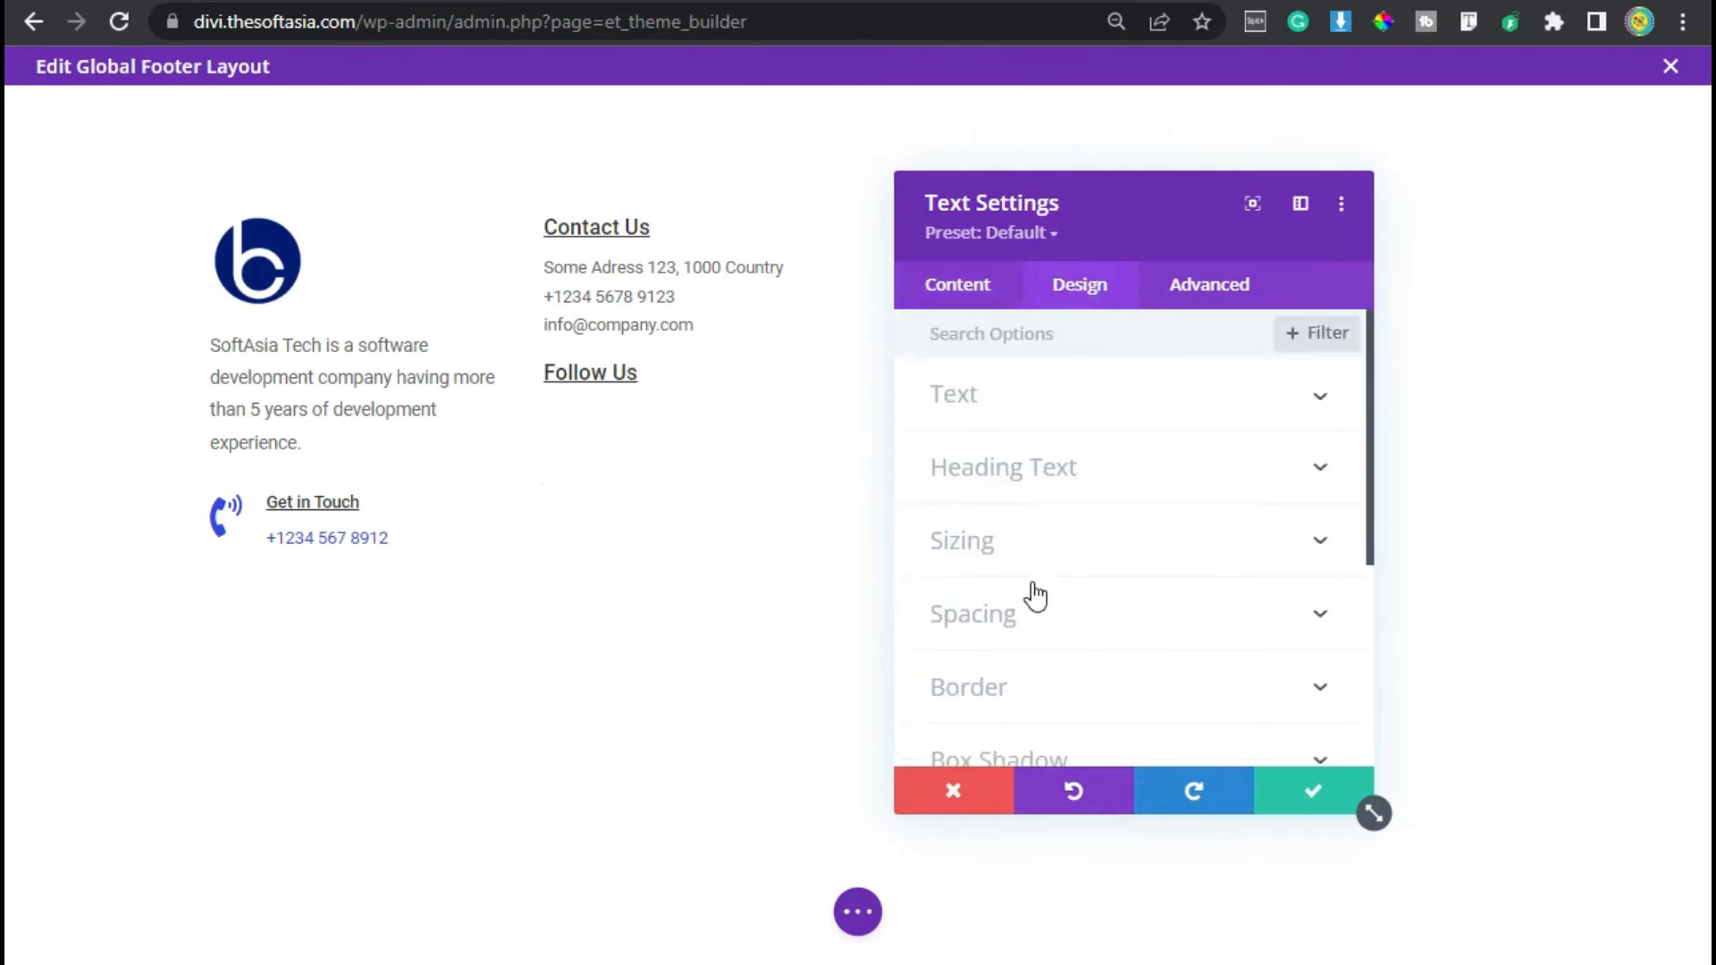
left_click(1062, 614)
left_click(963, 433)
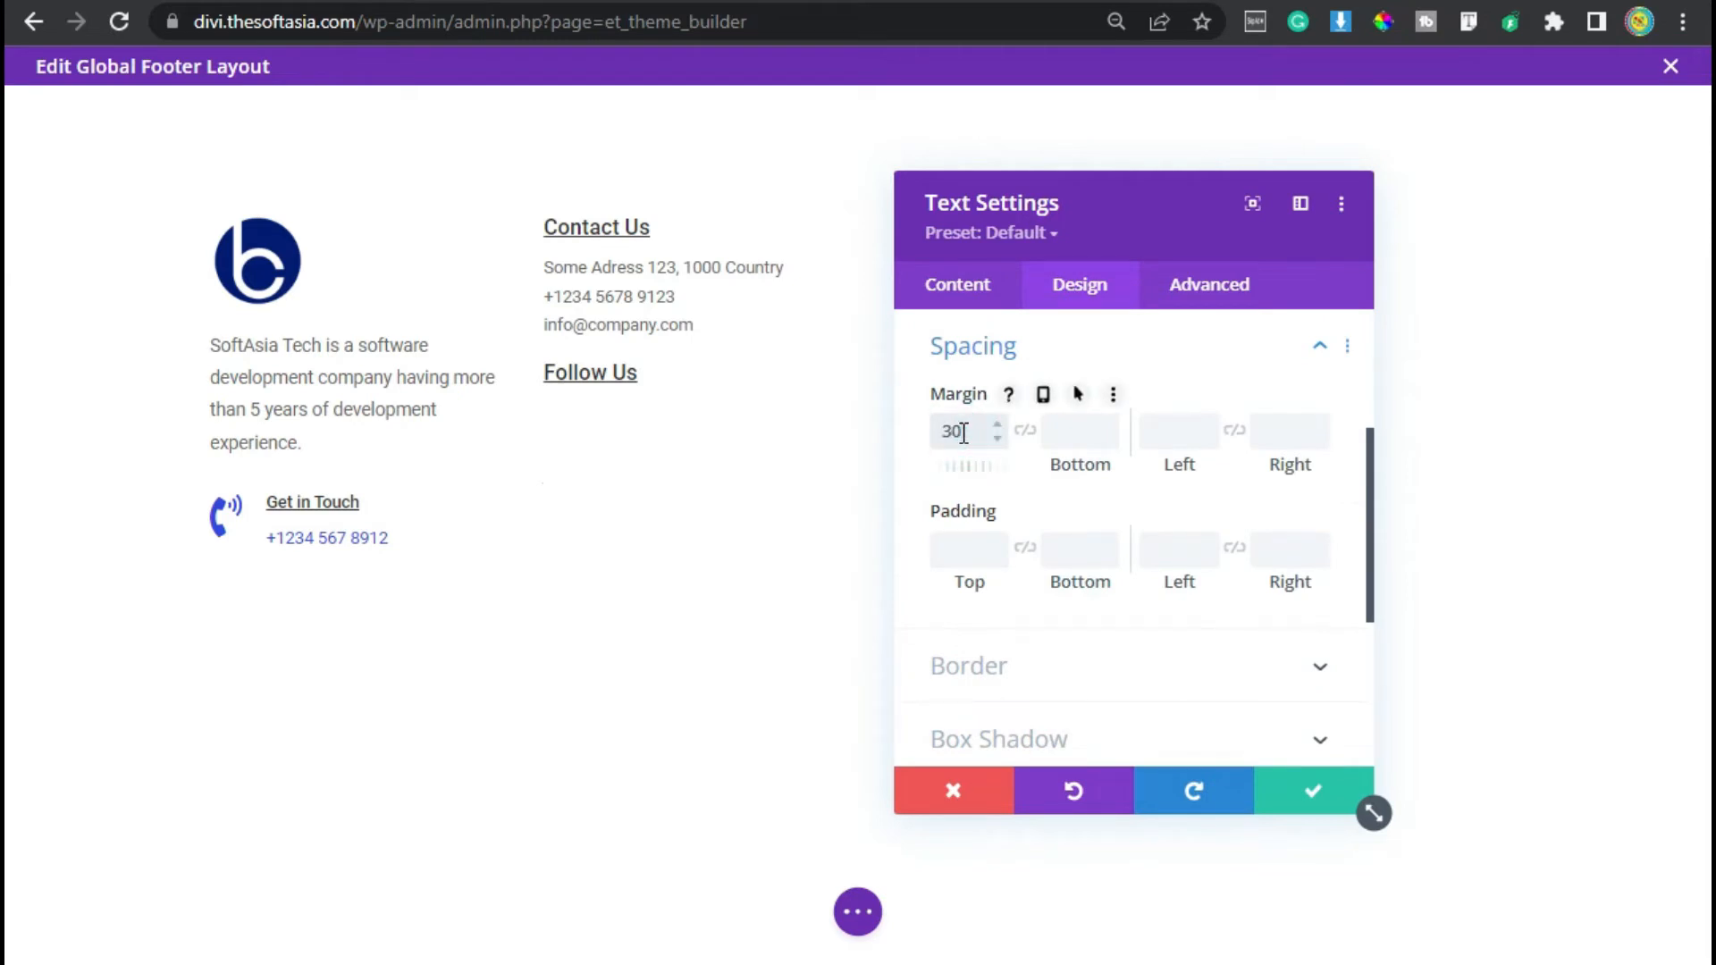
key("Tab")
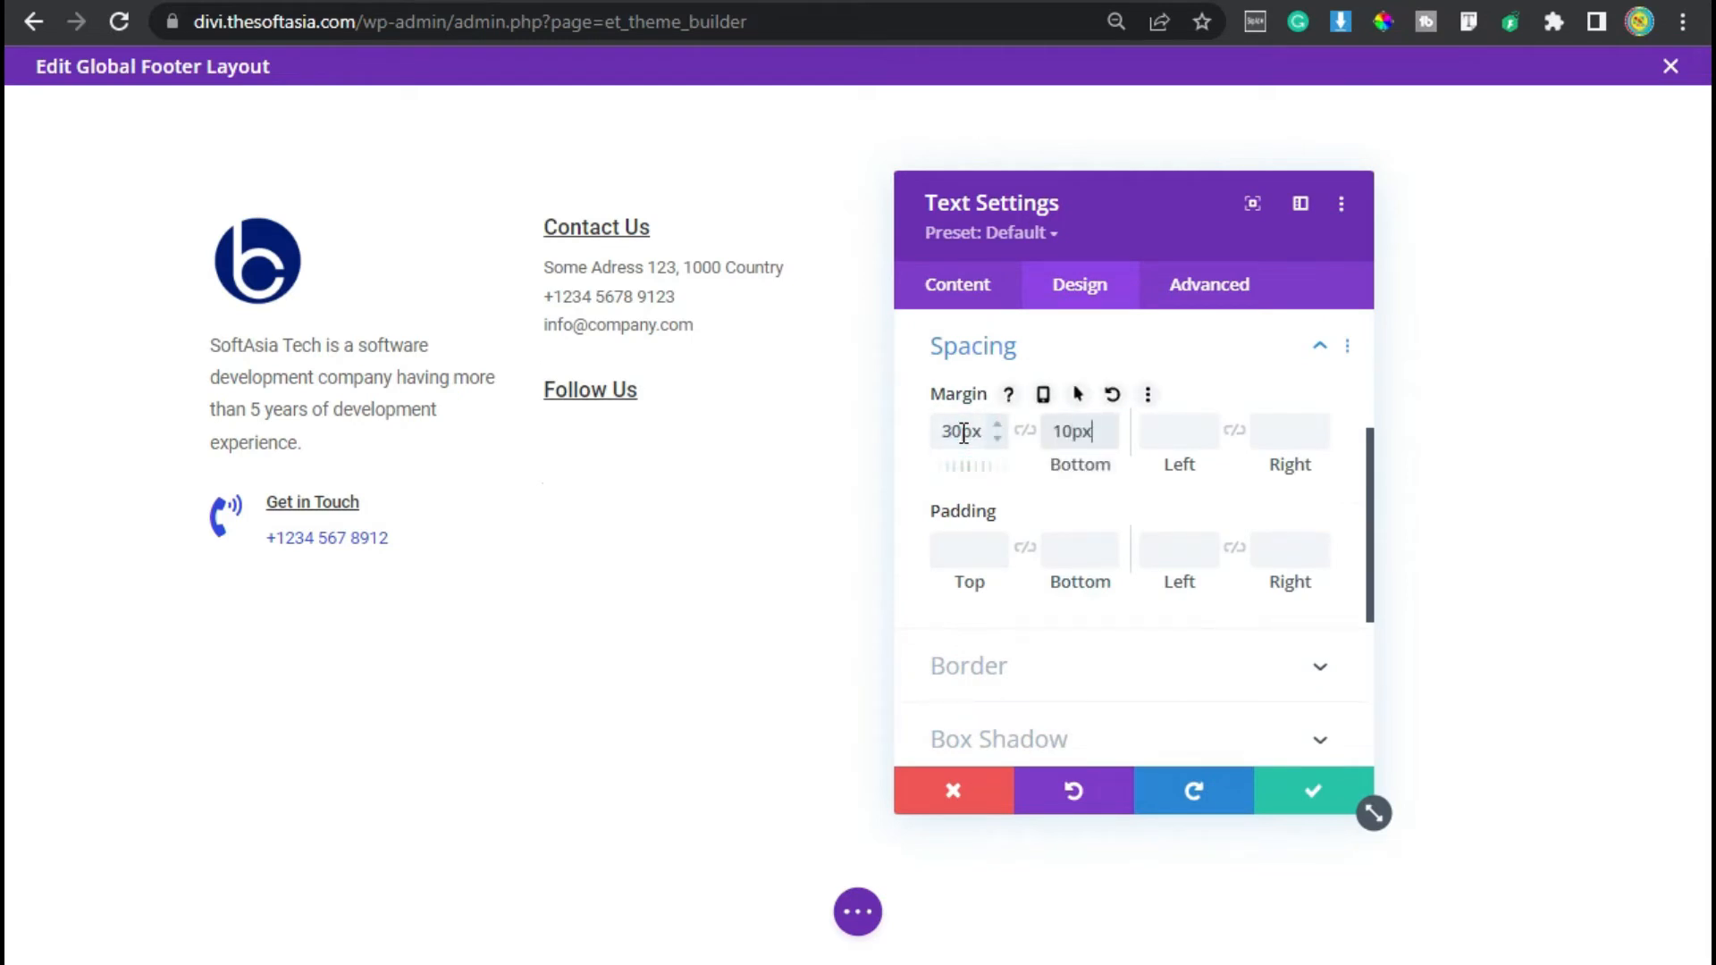
left_click(1305, 793)
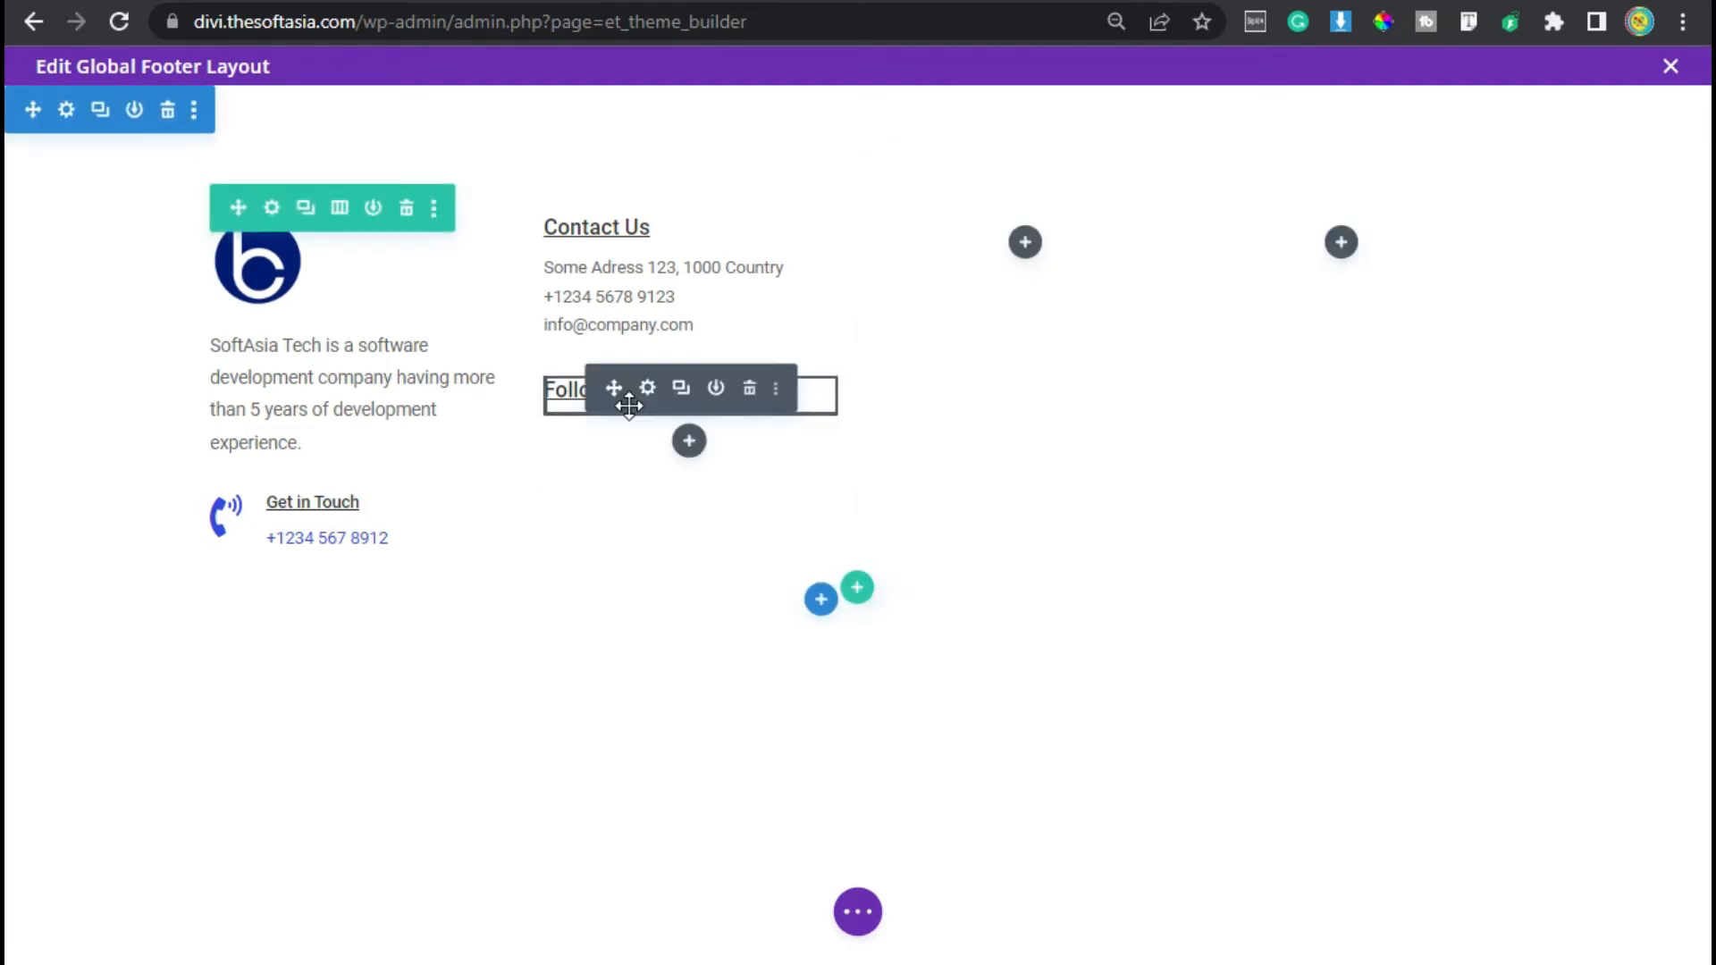
- Add a Social Media Follow module below the Follow Us heading
left_click(690, 442)
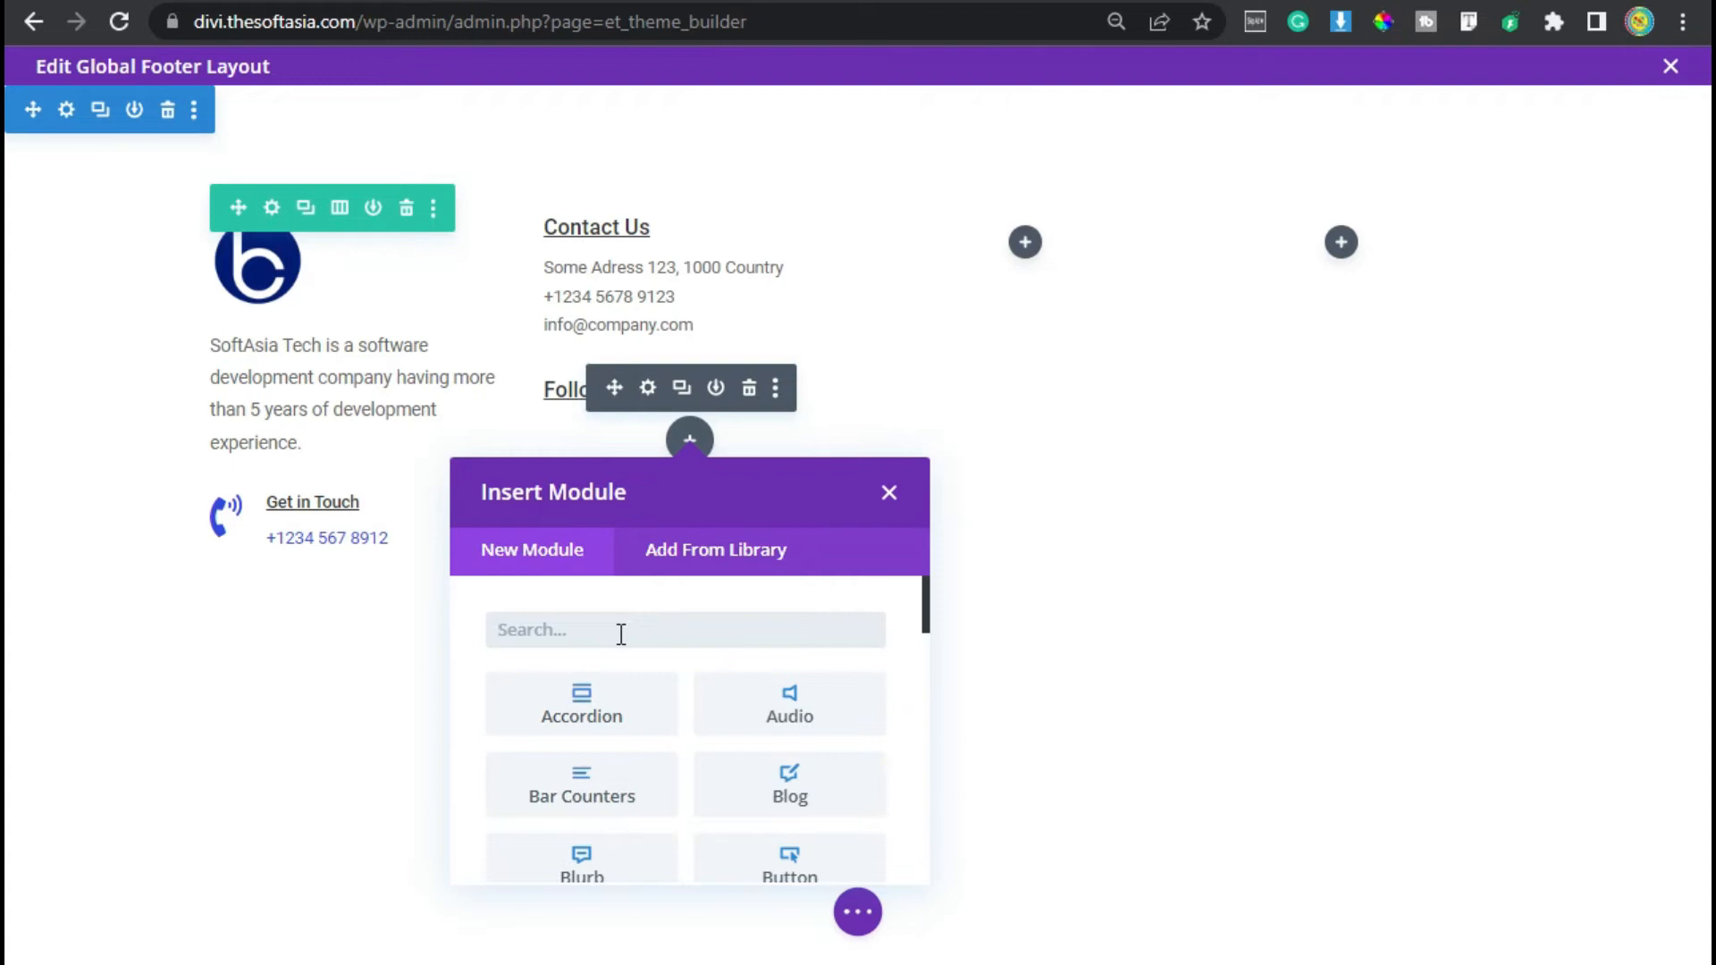
type("soc")
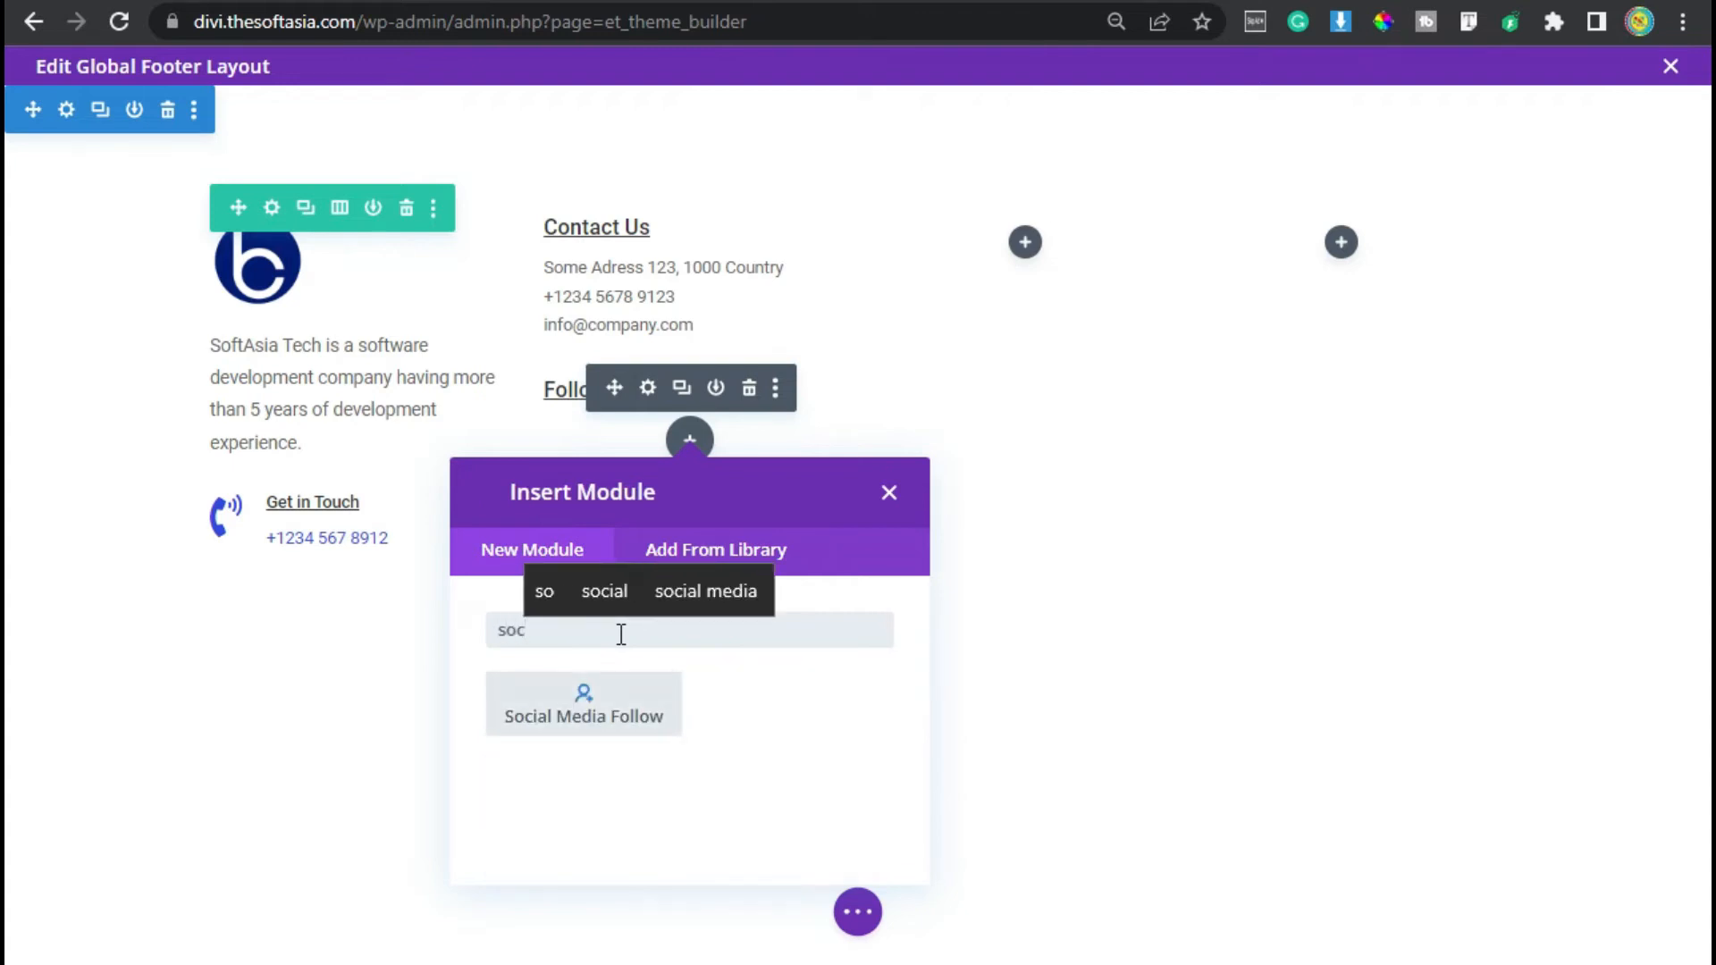
left_click(572, 713)
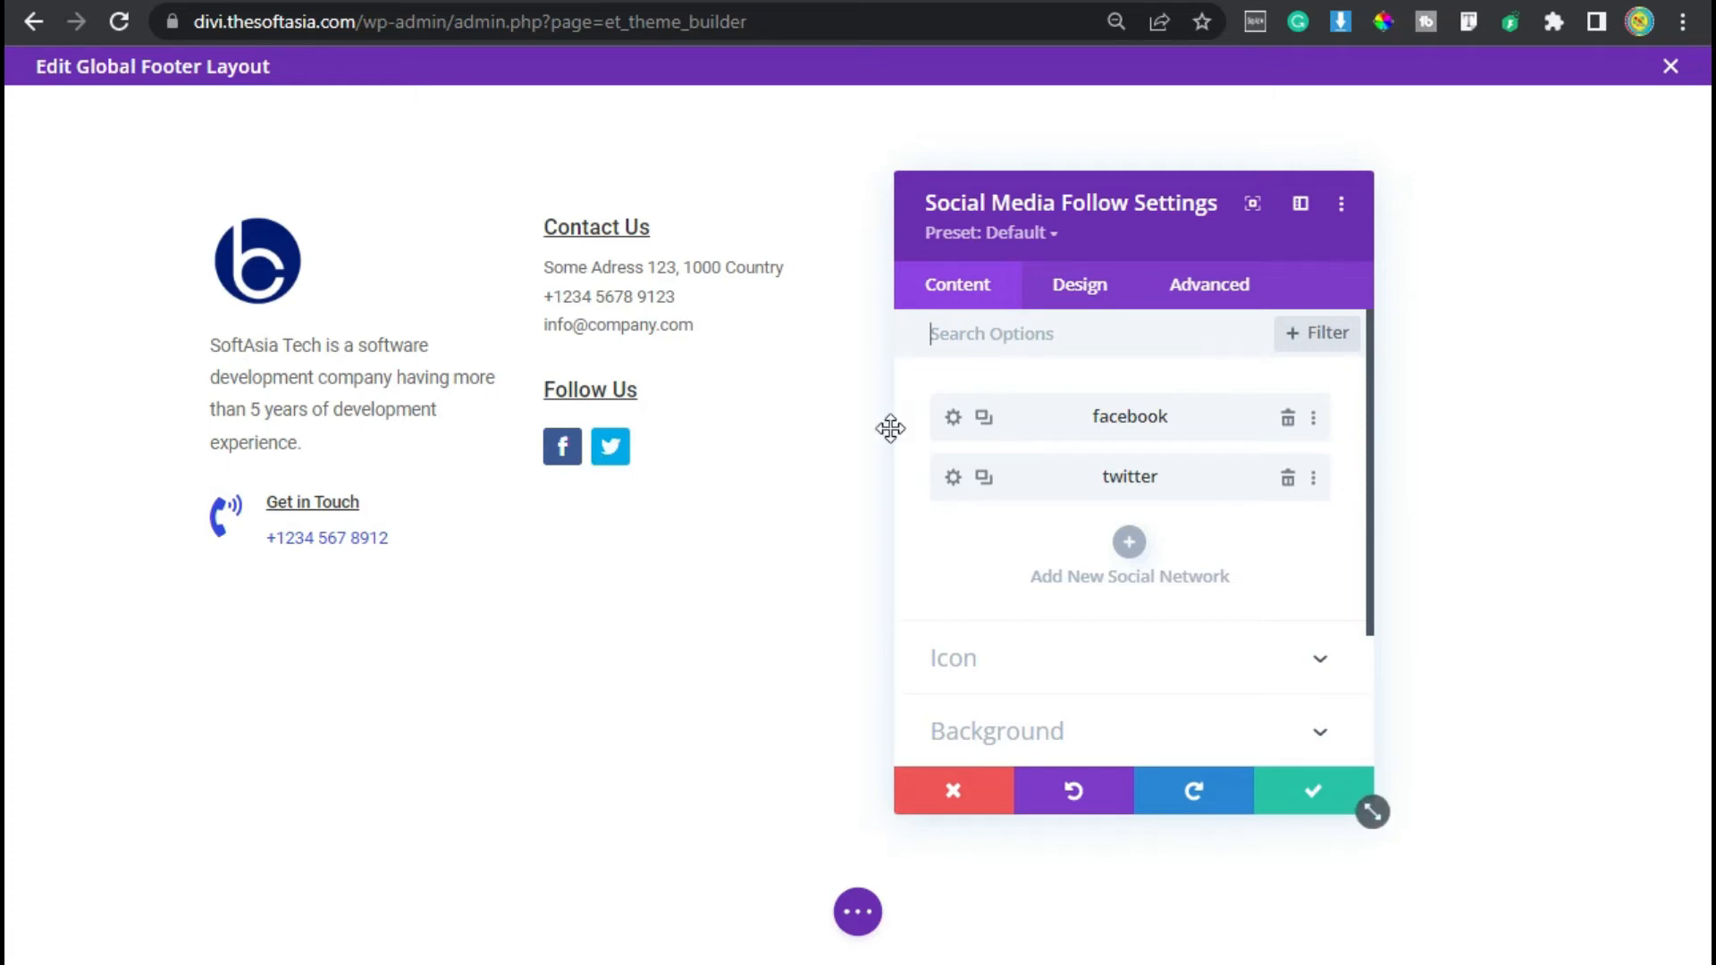
- Reset the Facebook network's background colour so it has none
left_click(954, 419)
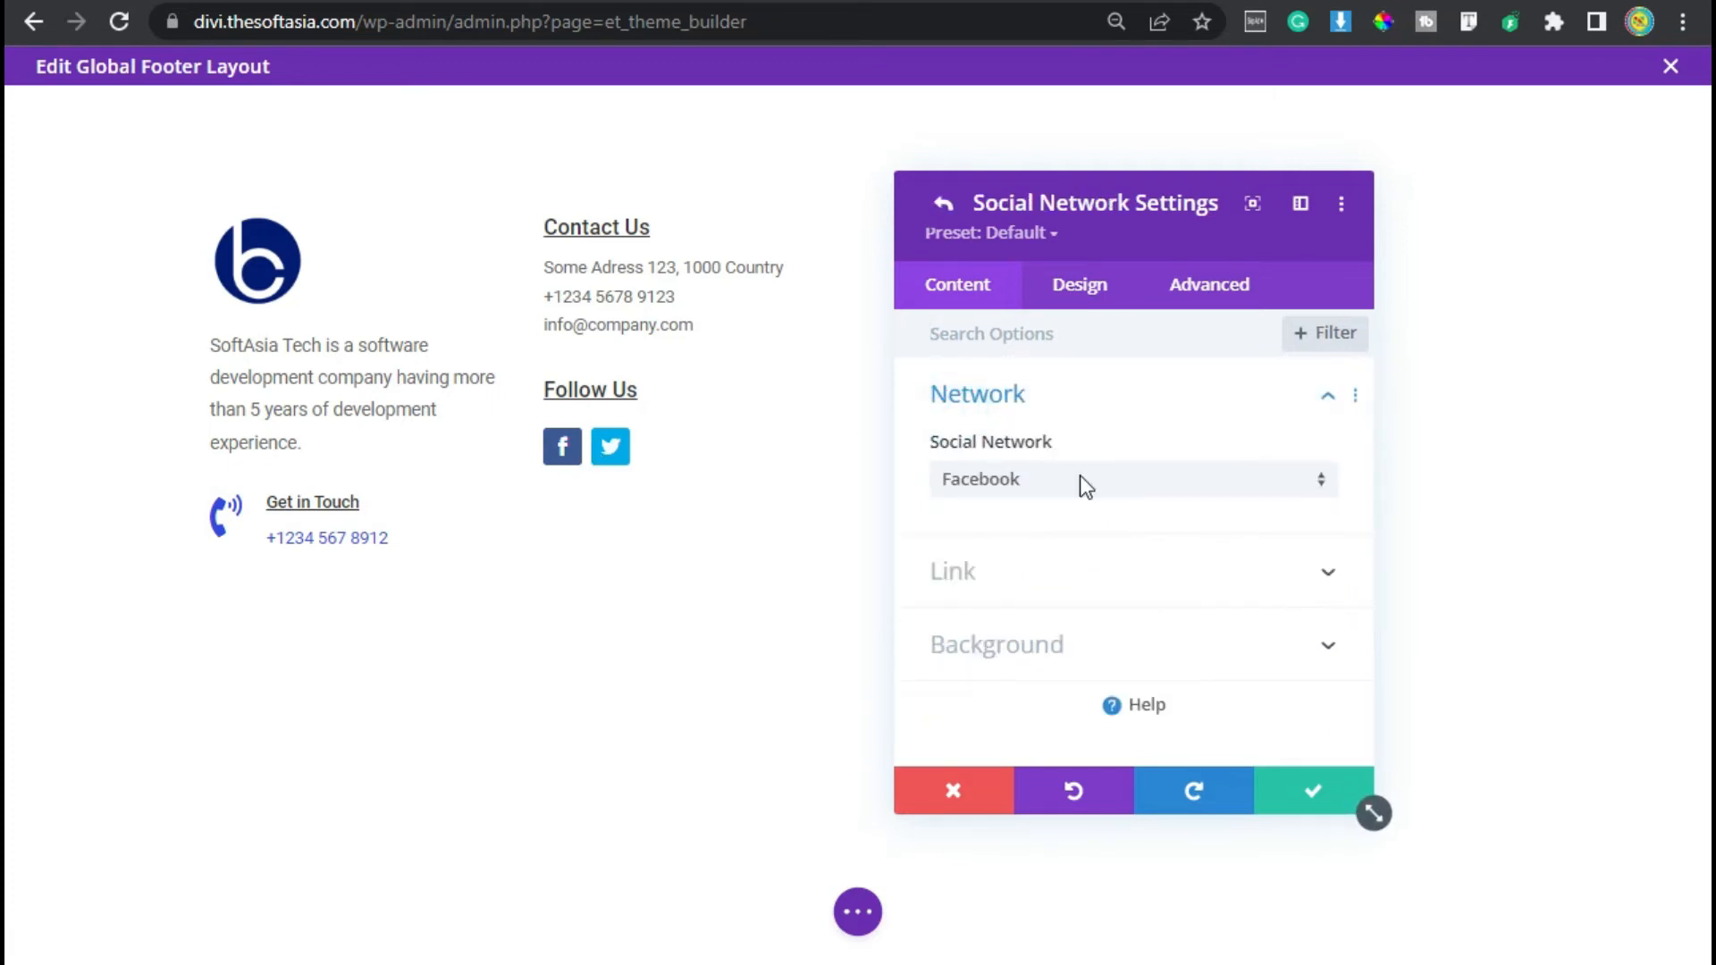
left_click(1086, 645)
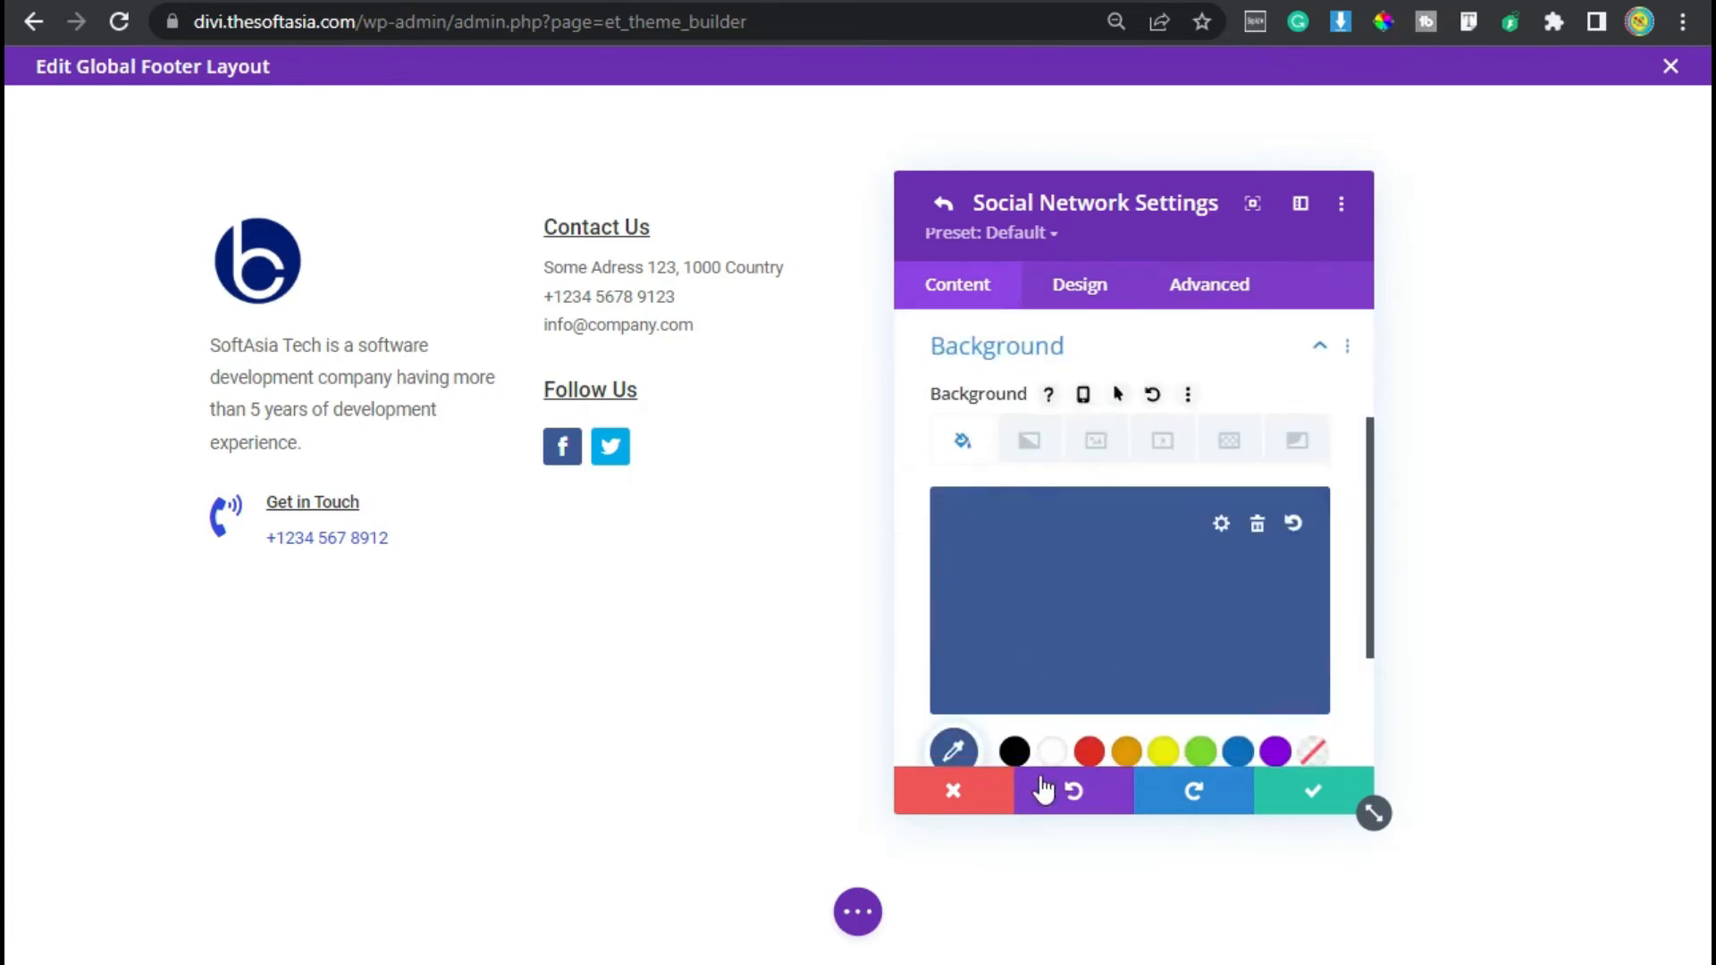
left_click(1155, 395)
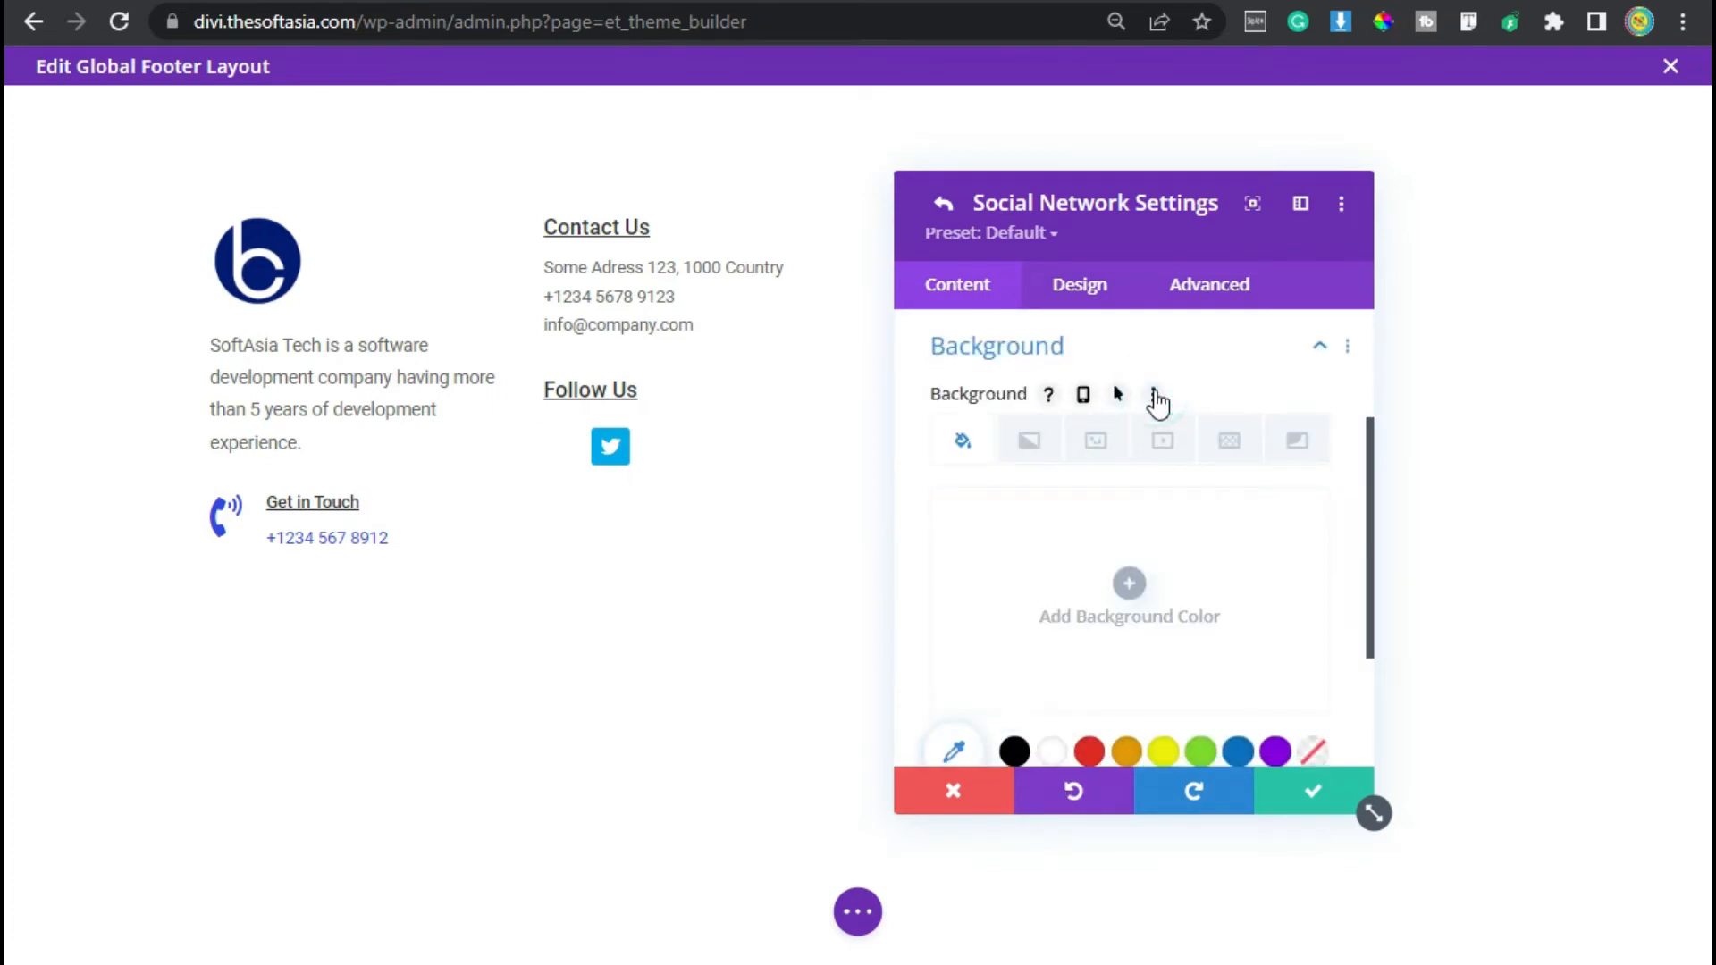
- Set the Facebook network's icon colour to #76798c
left_click(1077, 284)
left_click(1017, 400)
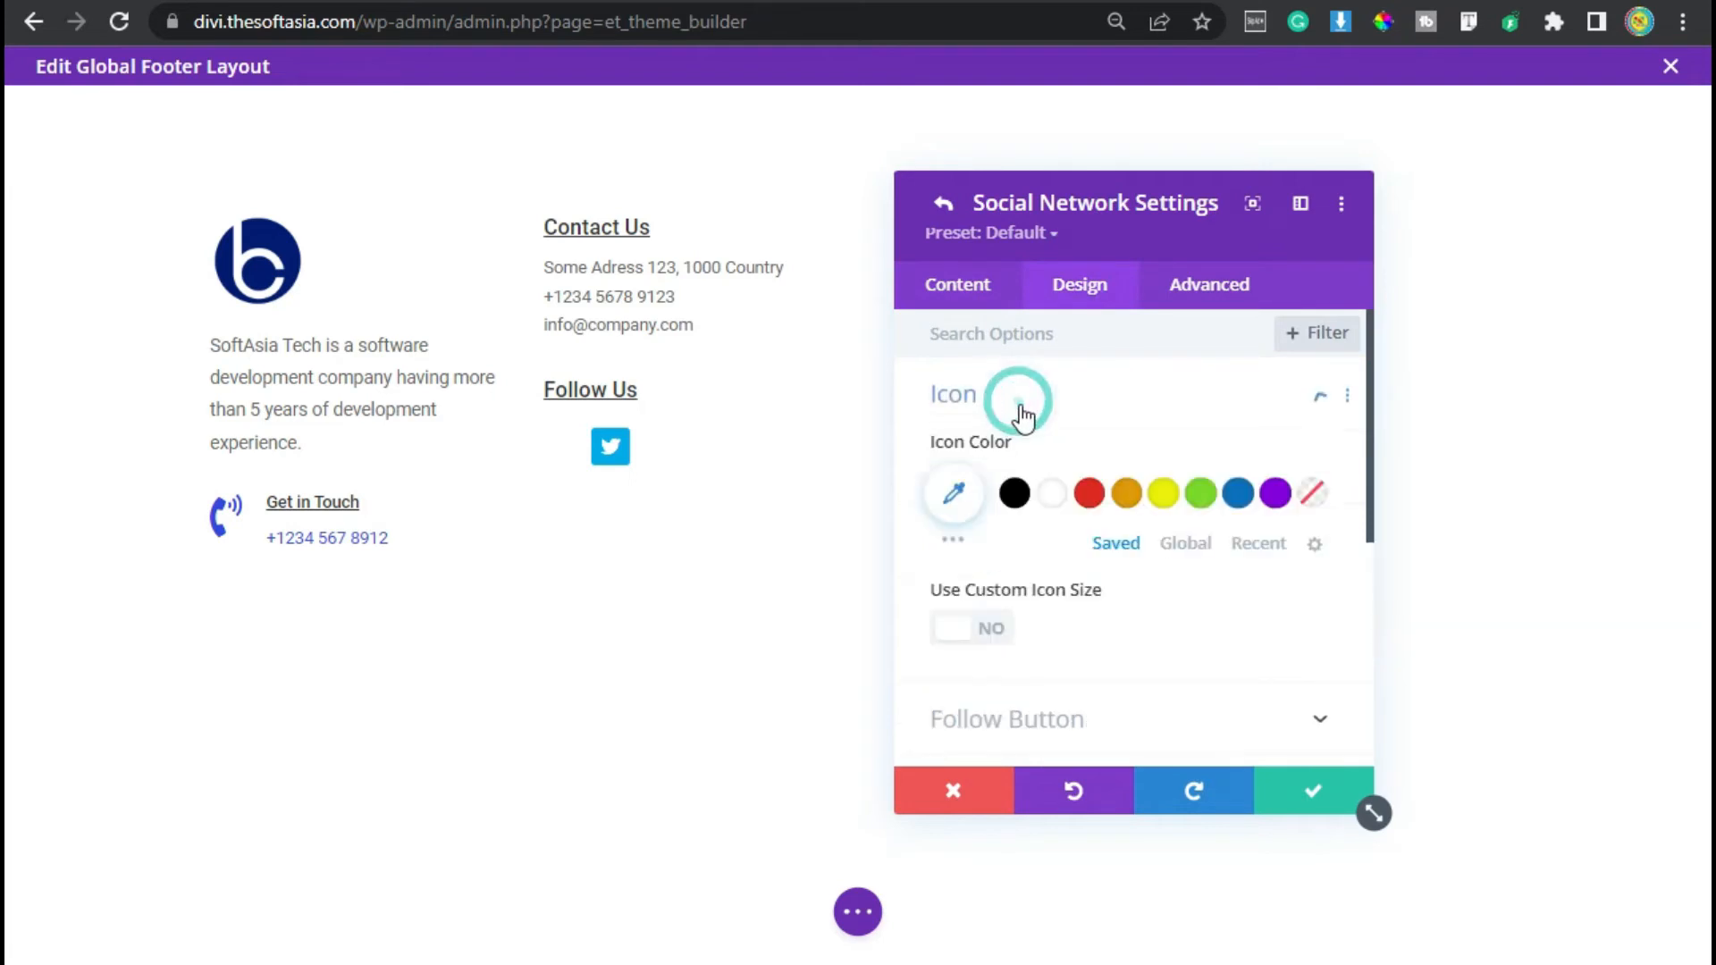
left_click(956, 495)
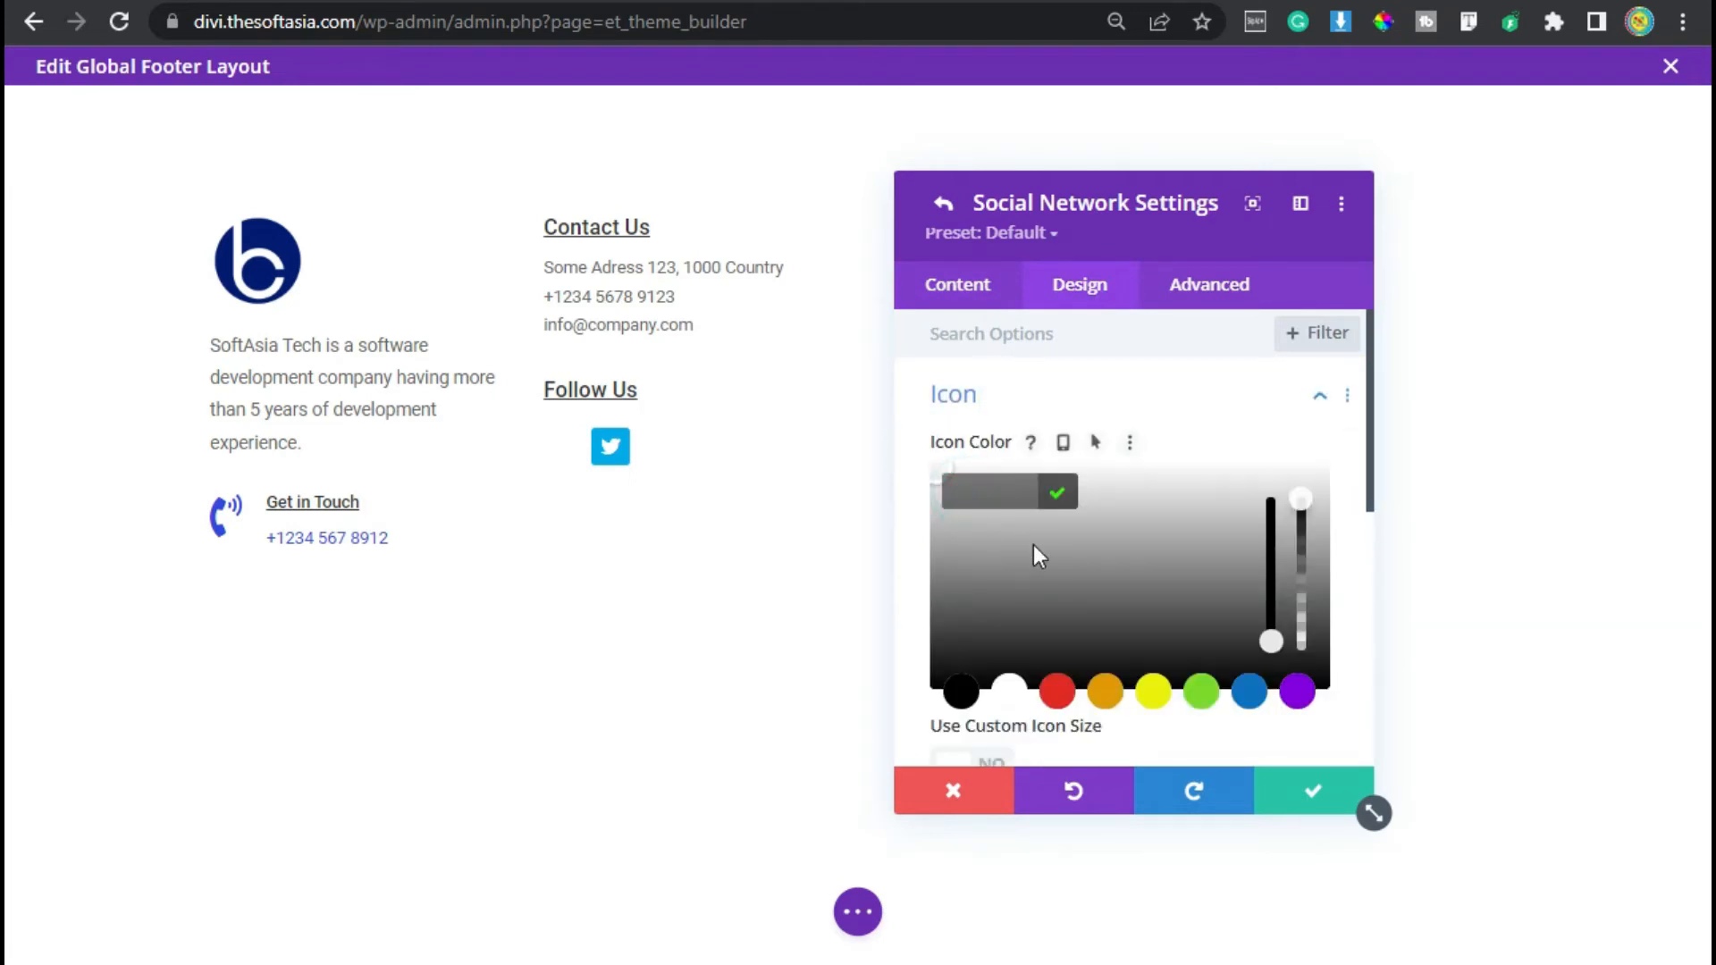
left_click(1003, 494)
type("#76798c")
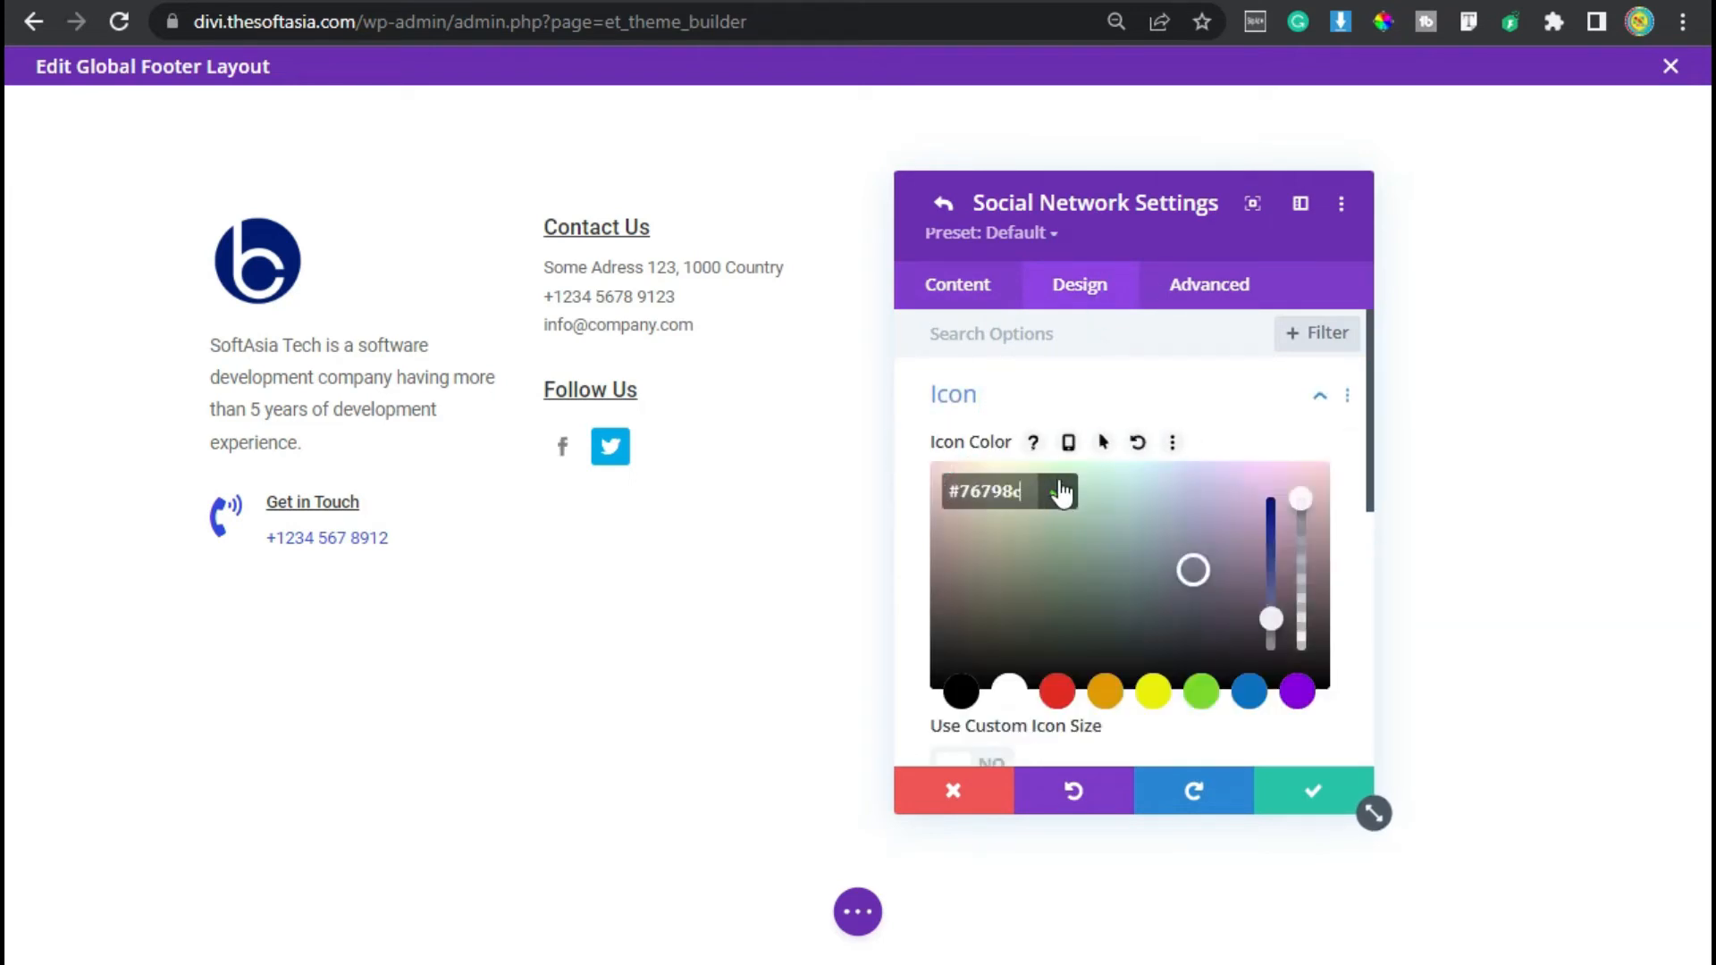
- Set the Facebook network's rounded corners to 50px
left_click(1059, 487)
scroll(1066, 516, "down", 6)
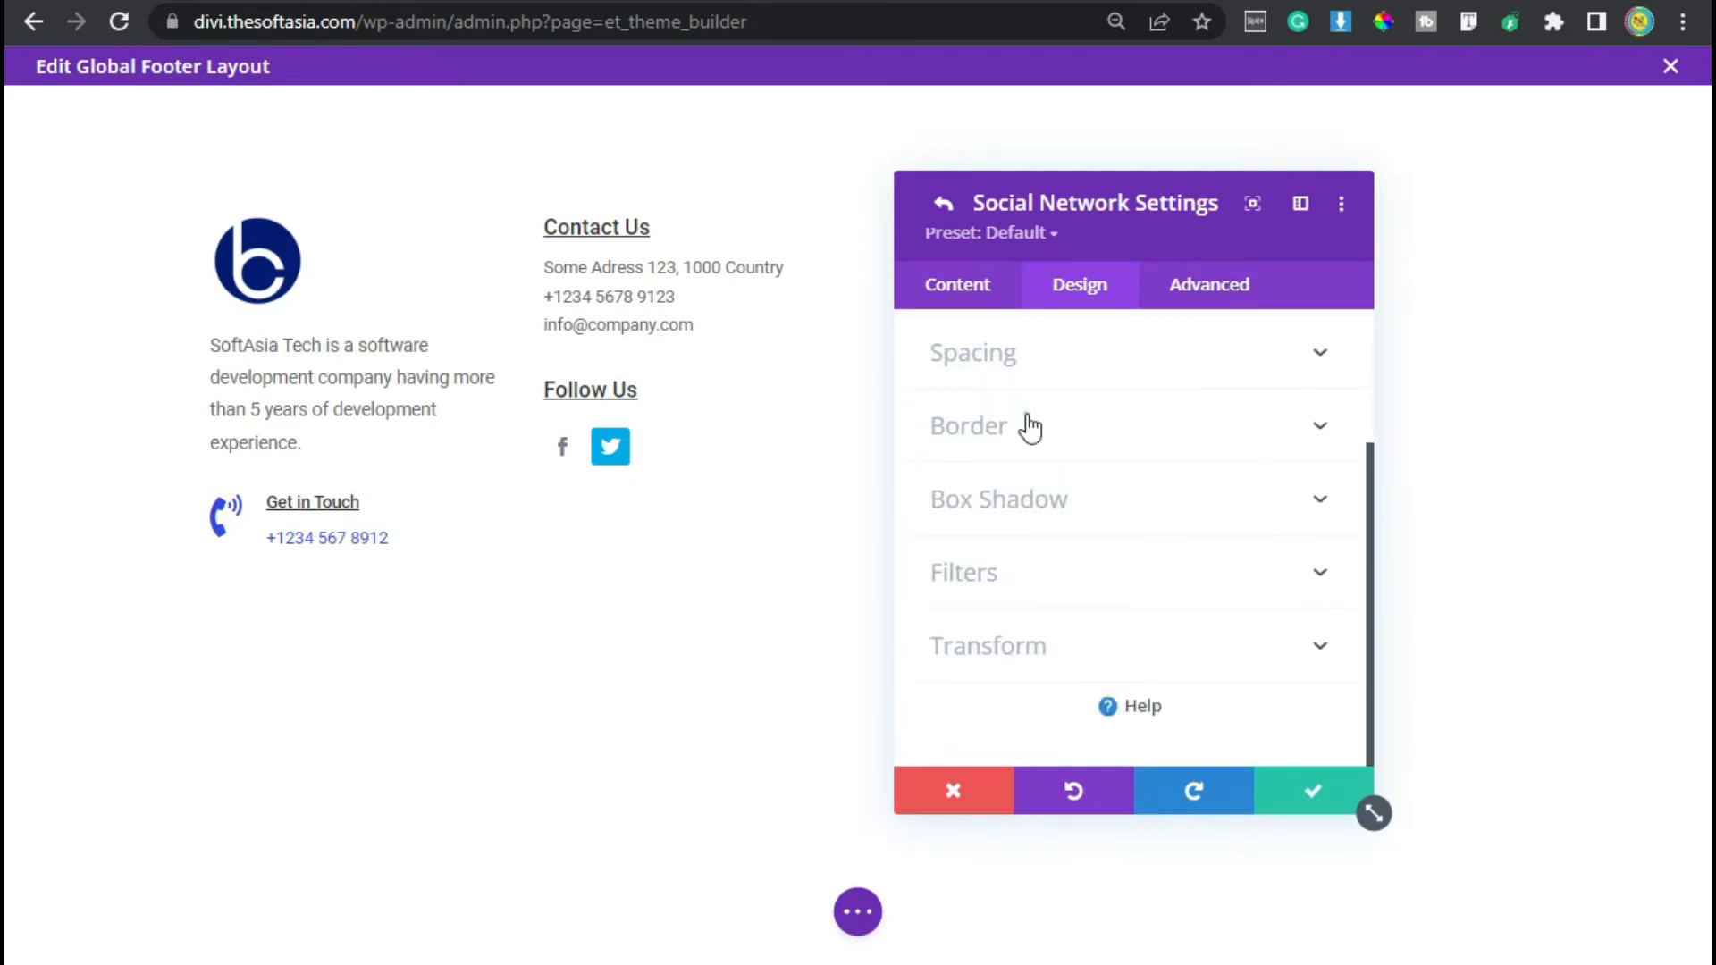
left_click(1027, 427)
type("50px")
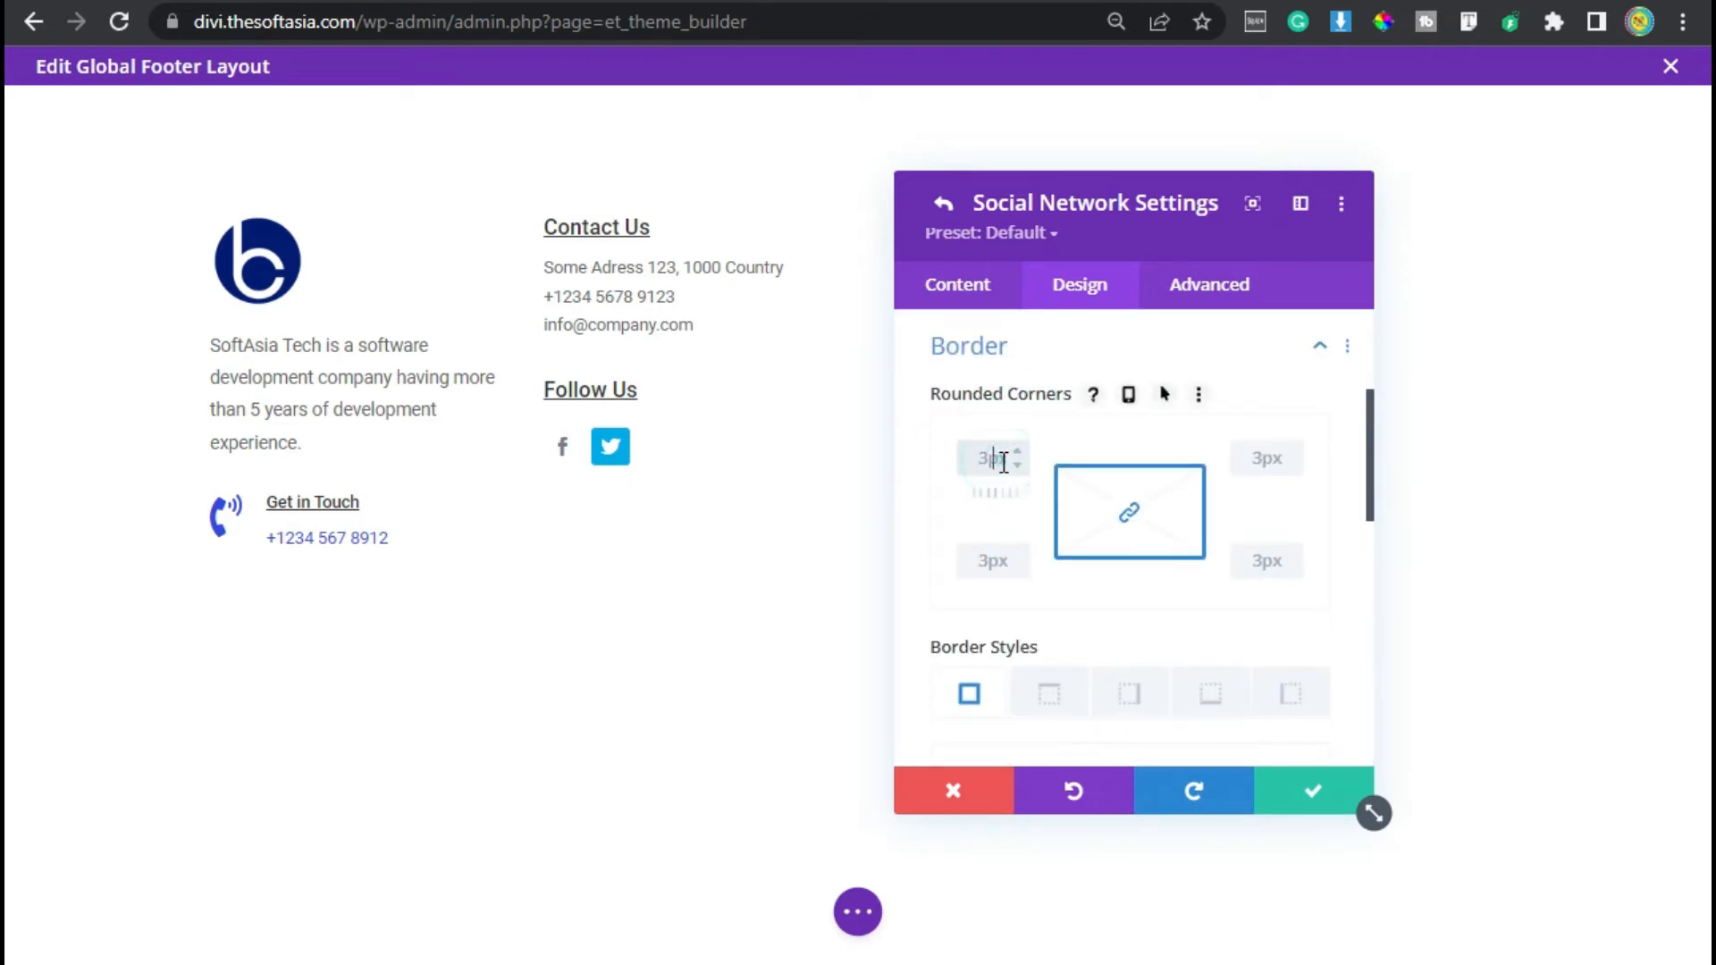
- Give the Facebook network a 1px border and apply a border colour
scroll(994, 465, "down", 2)
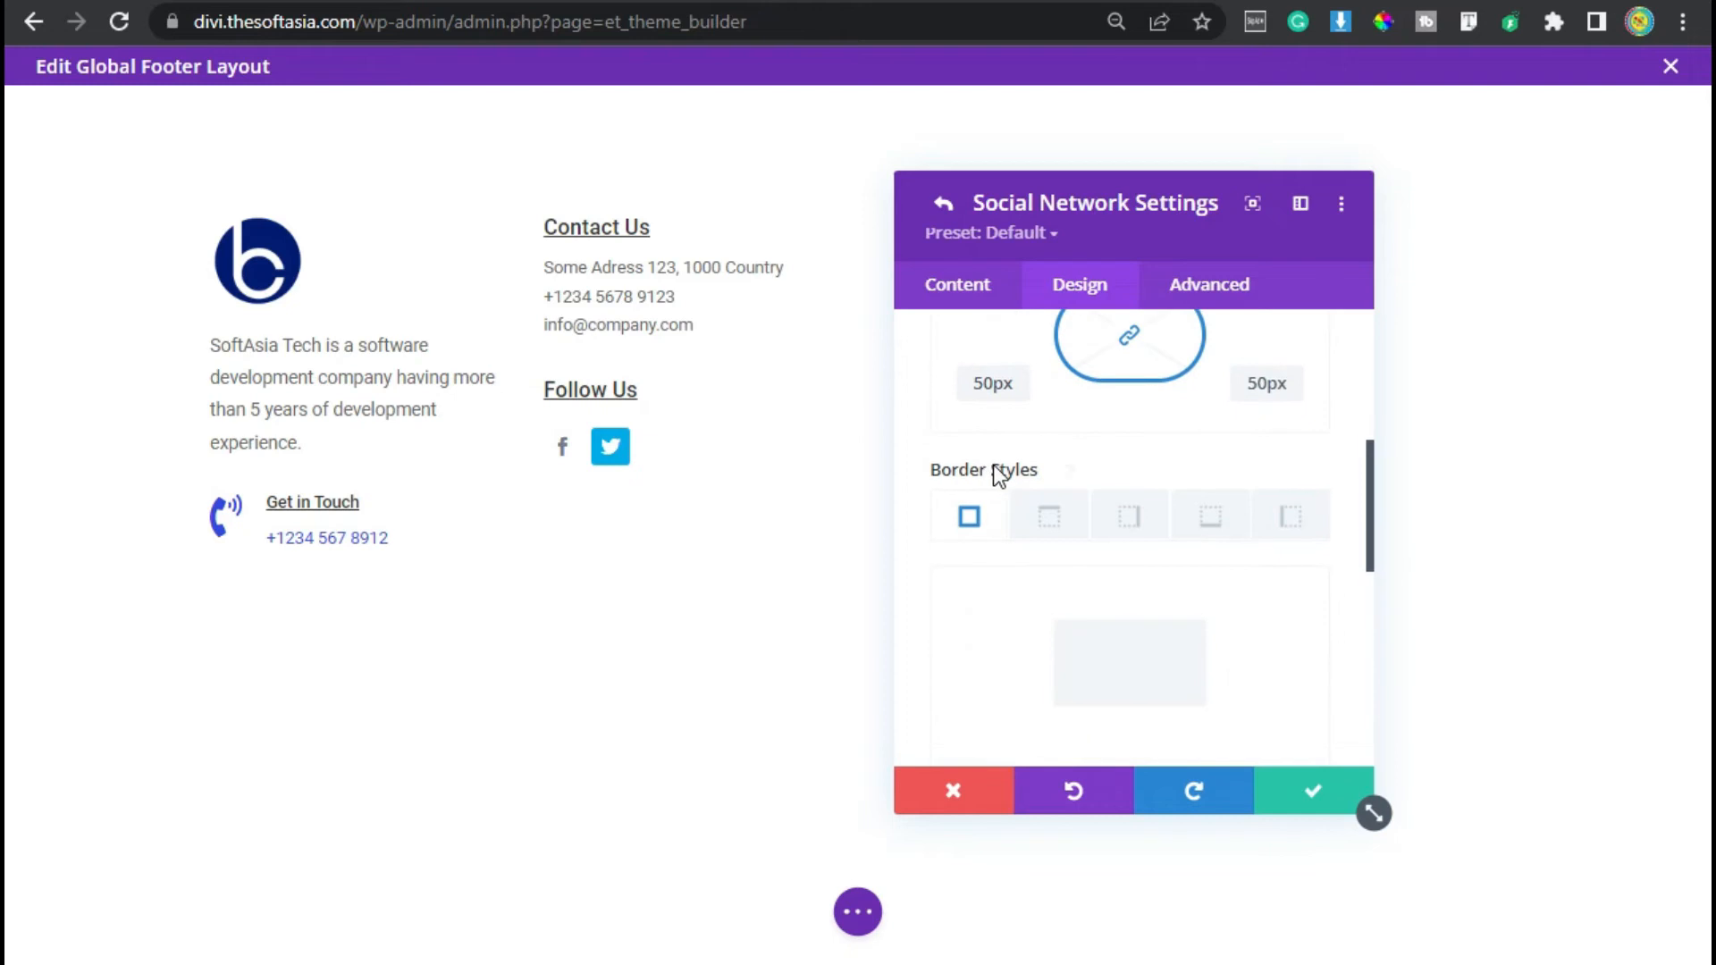
scroll(994, 464, "down", 4)
scroll(994, 465, "down", 1)
scroll(1126, 504, "up", 2)
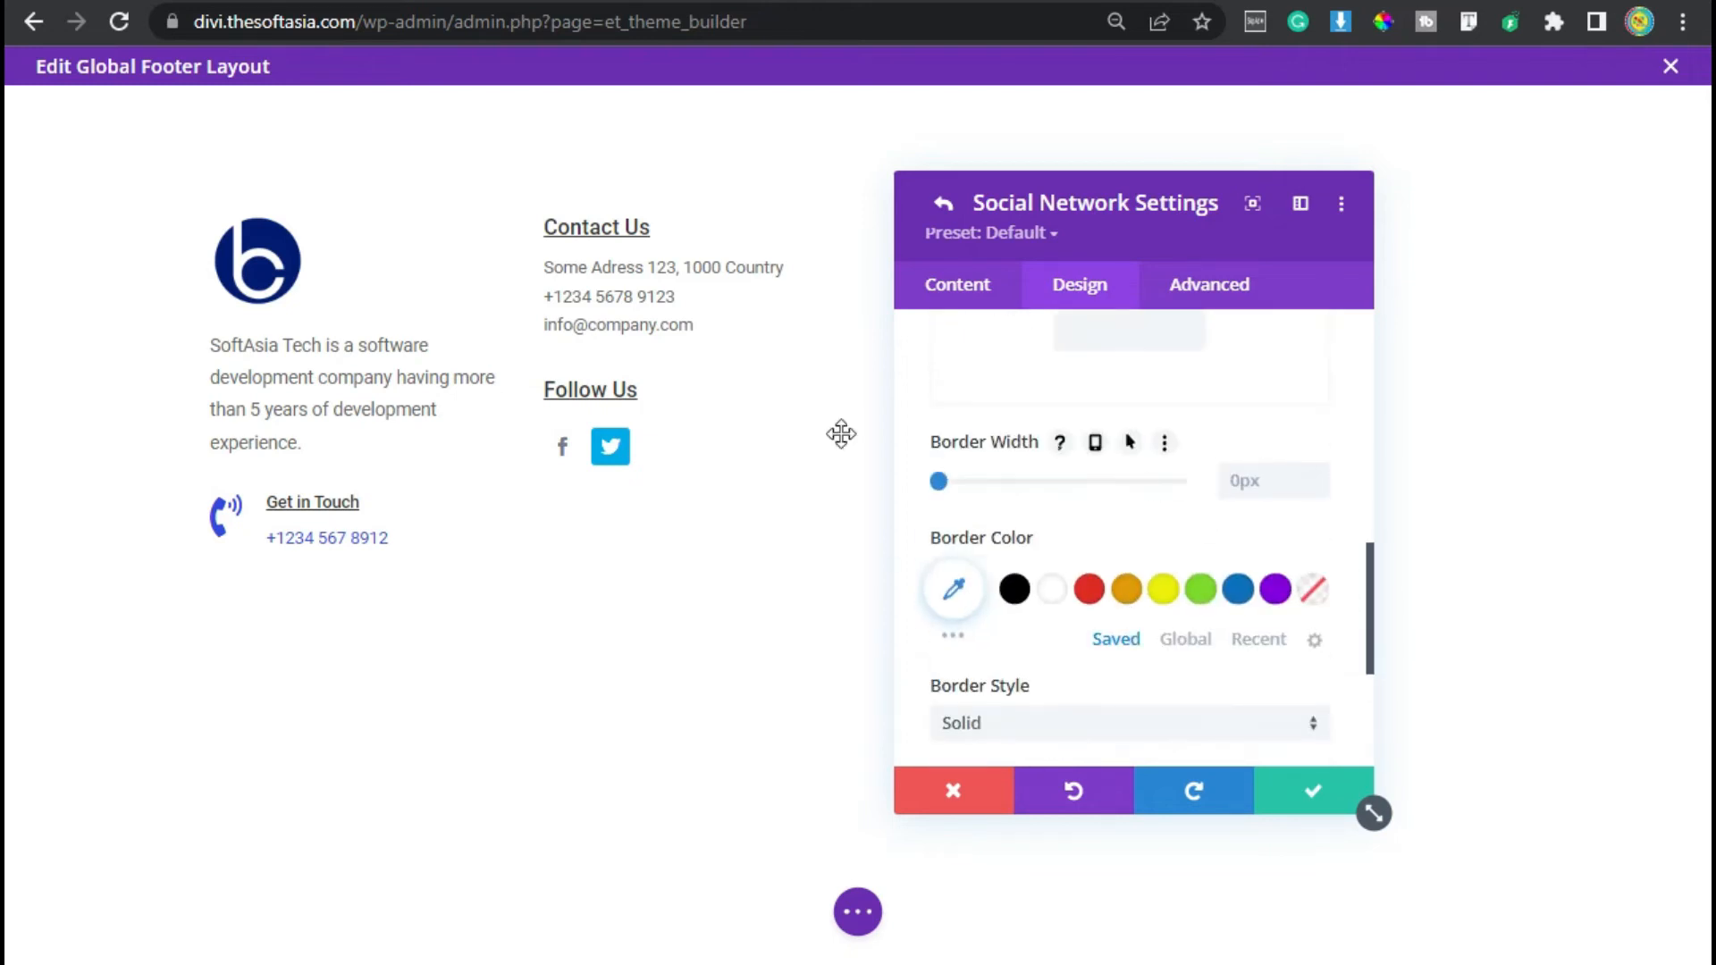
left_click(1320, 475)
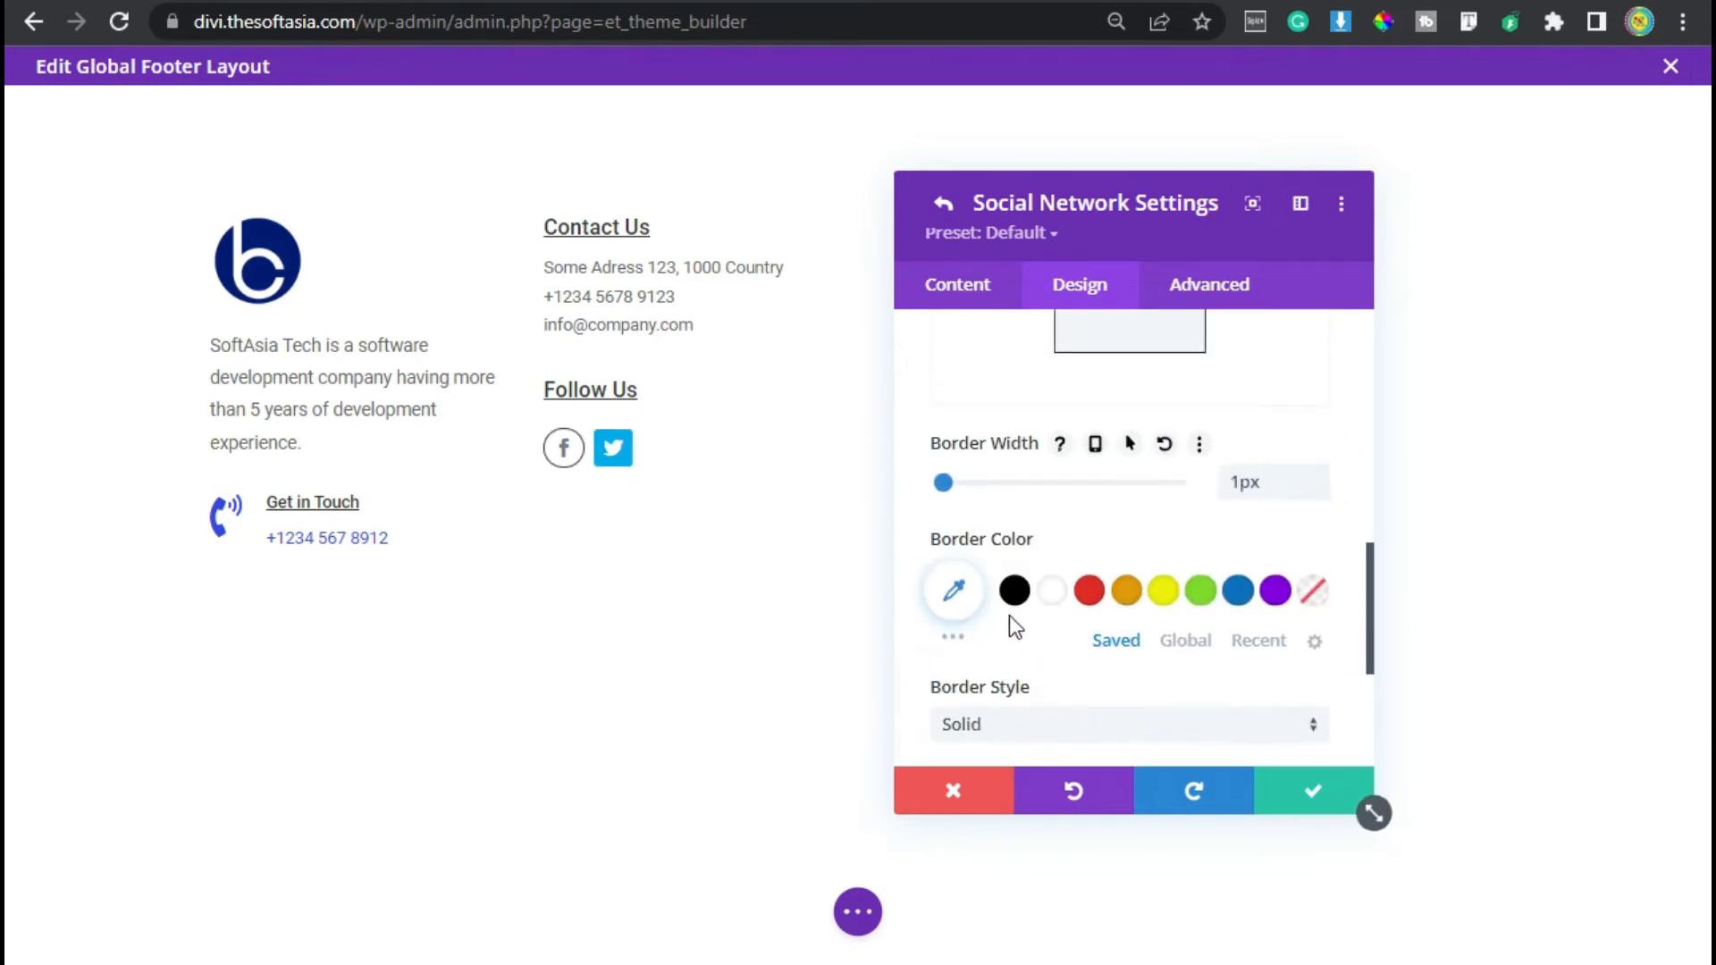
scroll(1010, 616, "down", 2)
left_click(966, 425)
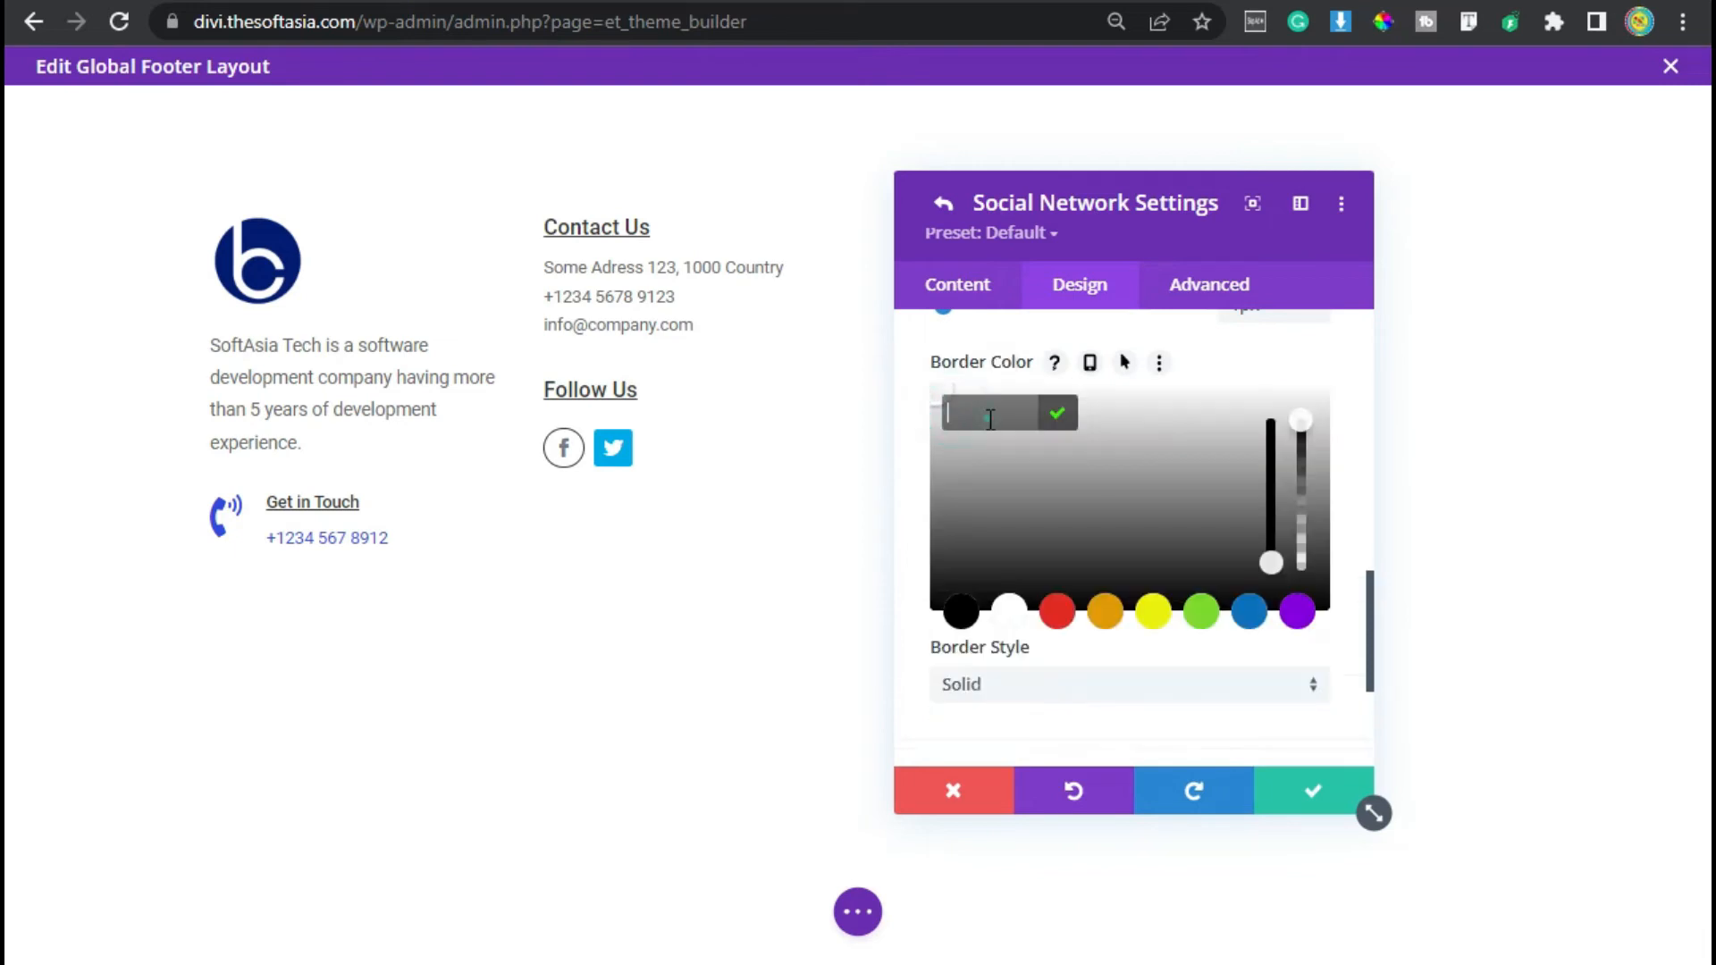
left_click(1057, 413)
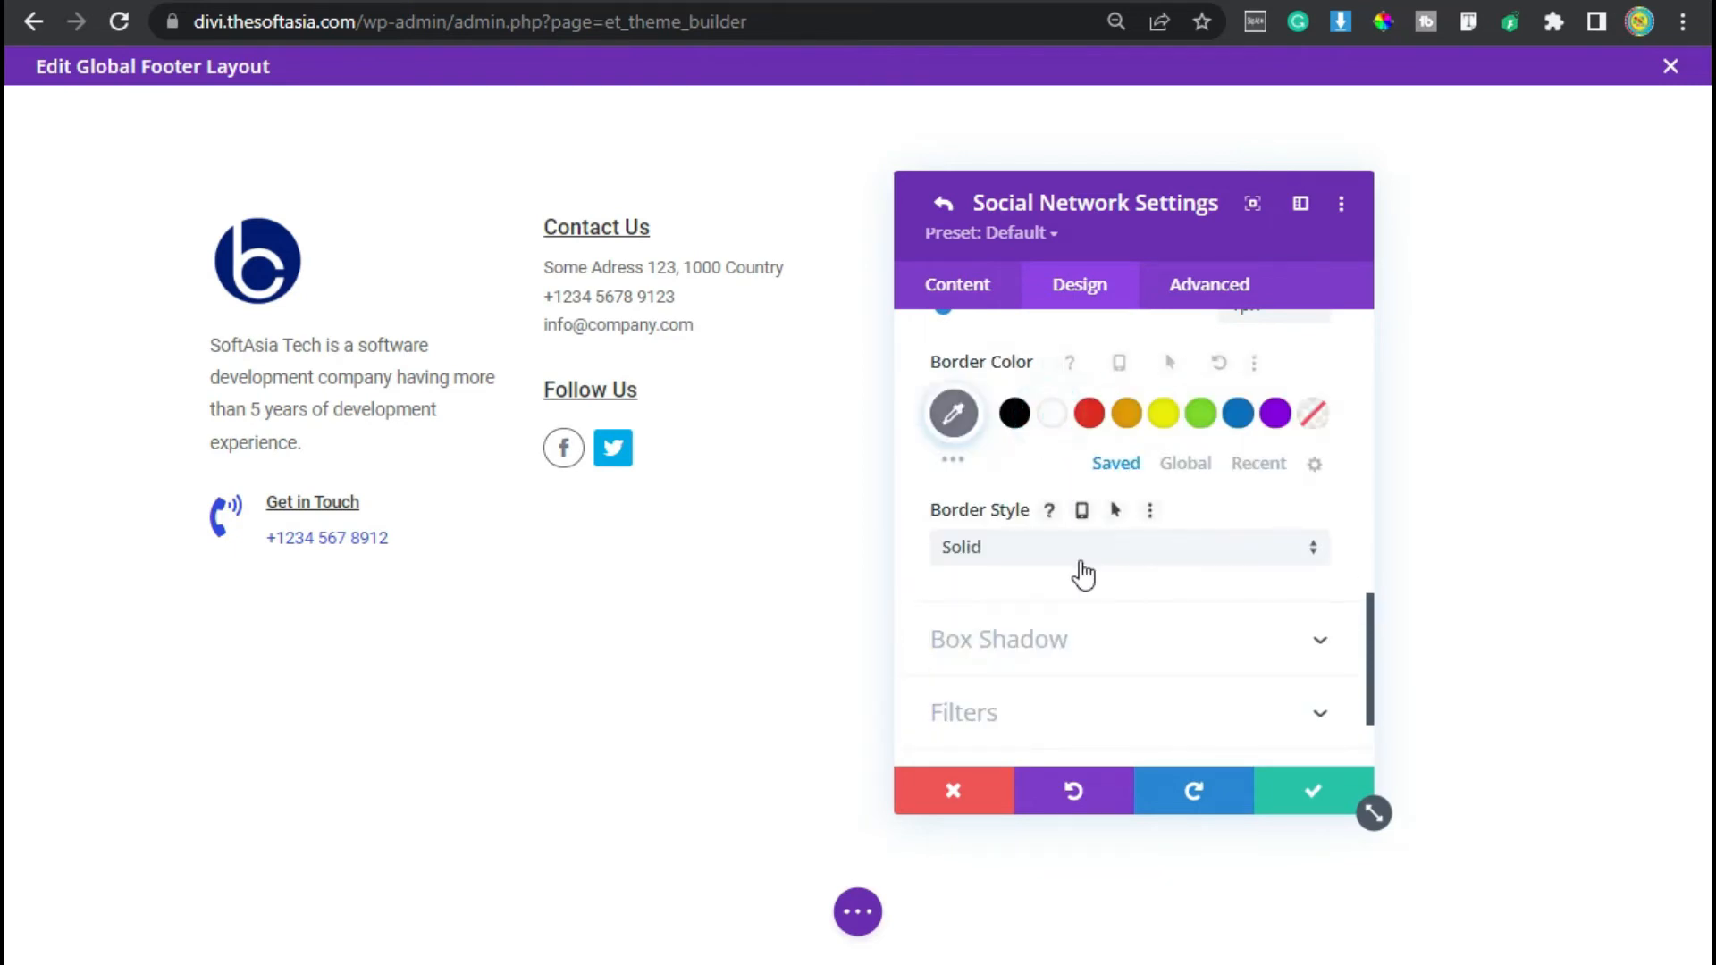
- Save the Facebook network and duplicate it into two more social network entries
left_click(1301, 790)
left_click(1289, 480)
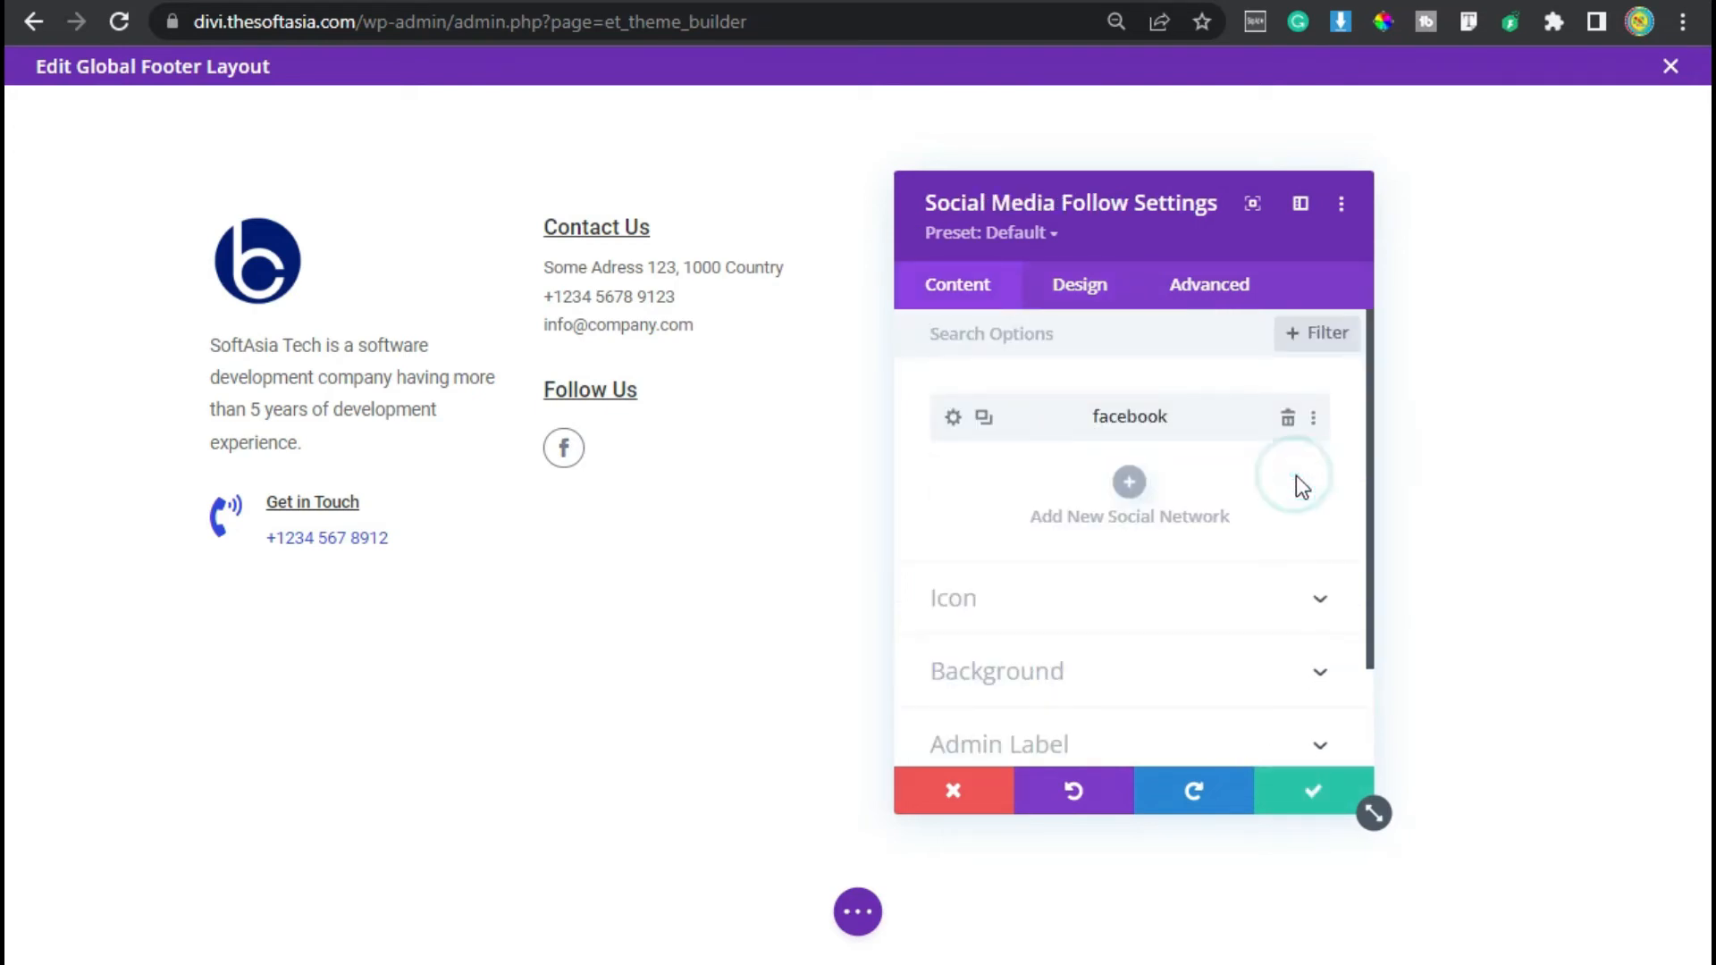
left_click(985, 416)
left_click(985, 416)
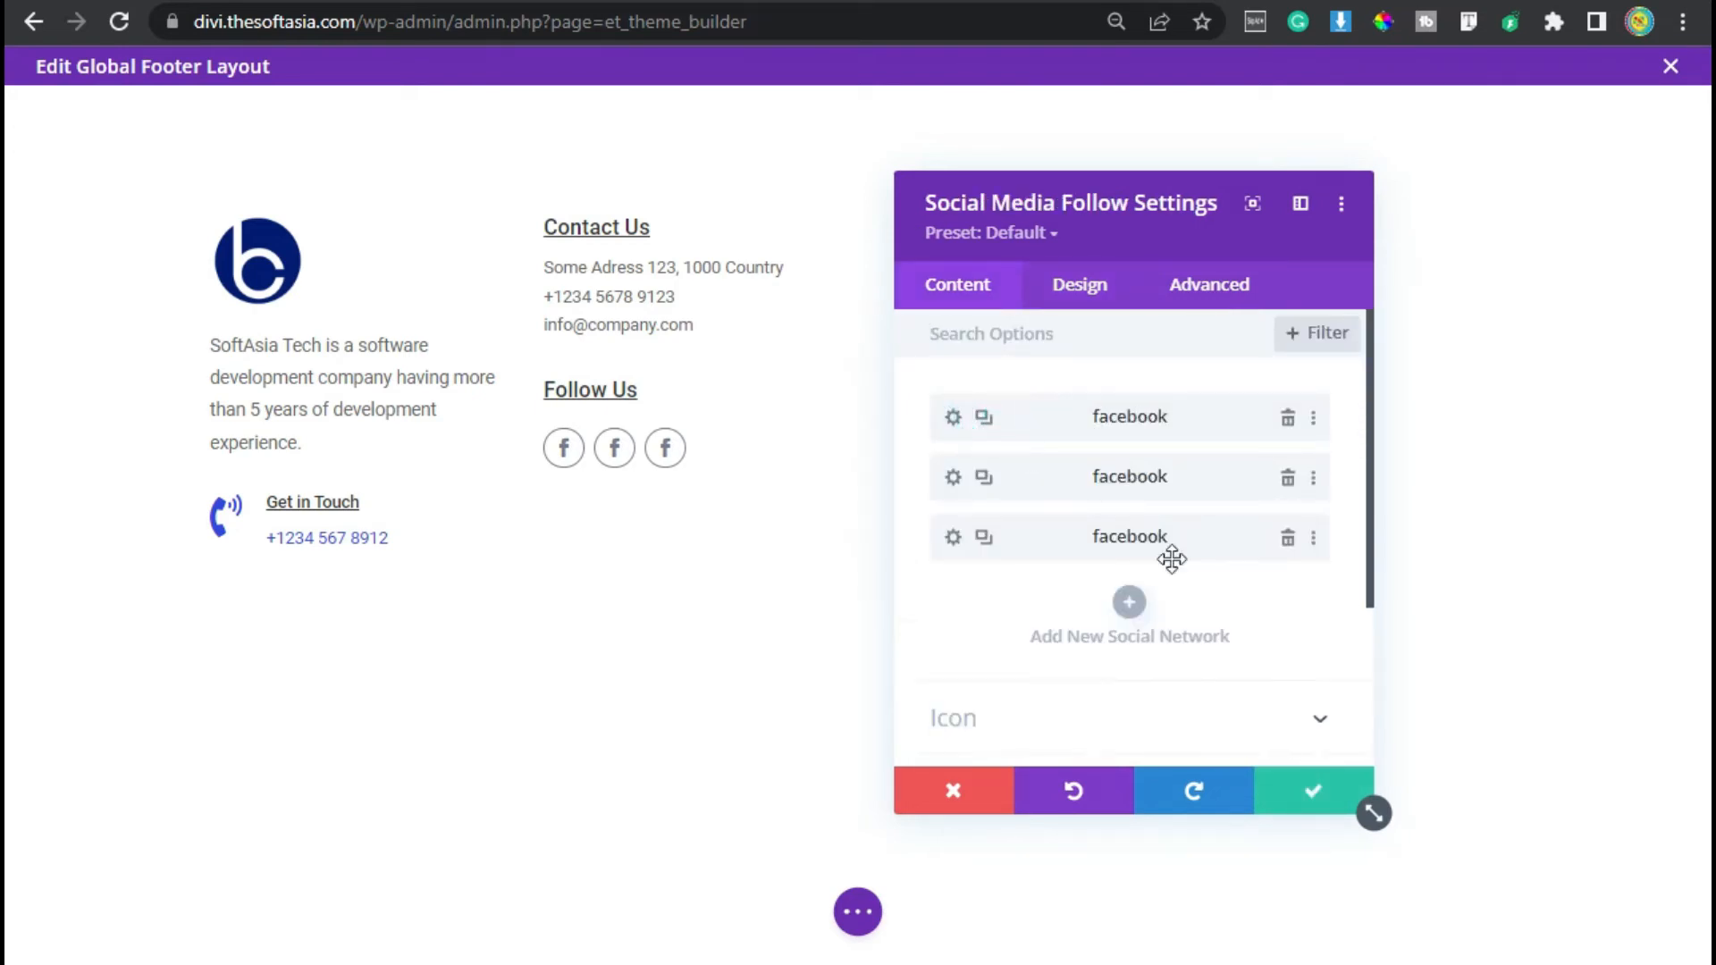
- Change the second social network to Twitter, reset its background colour and save it
left_click(955, 479)
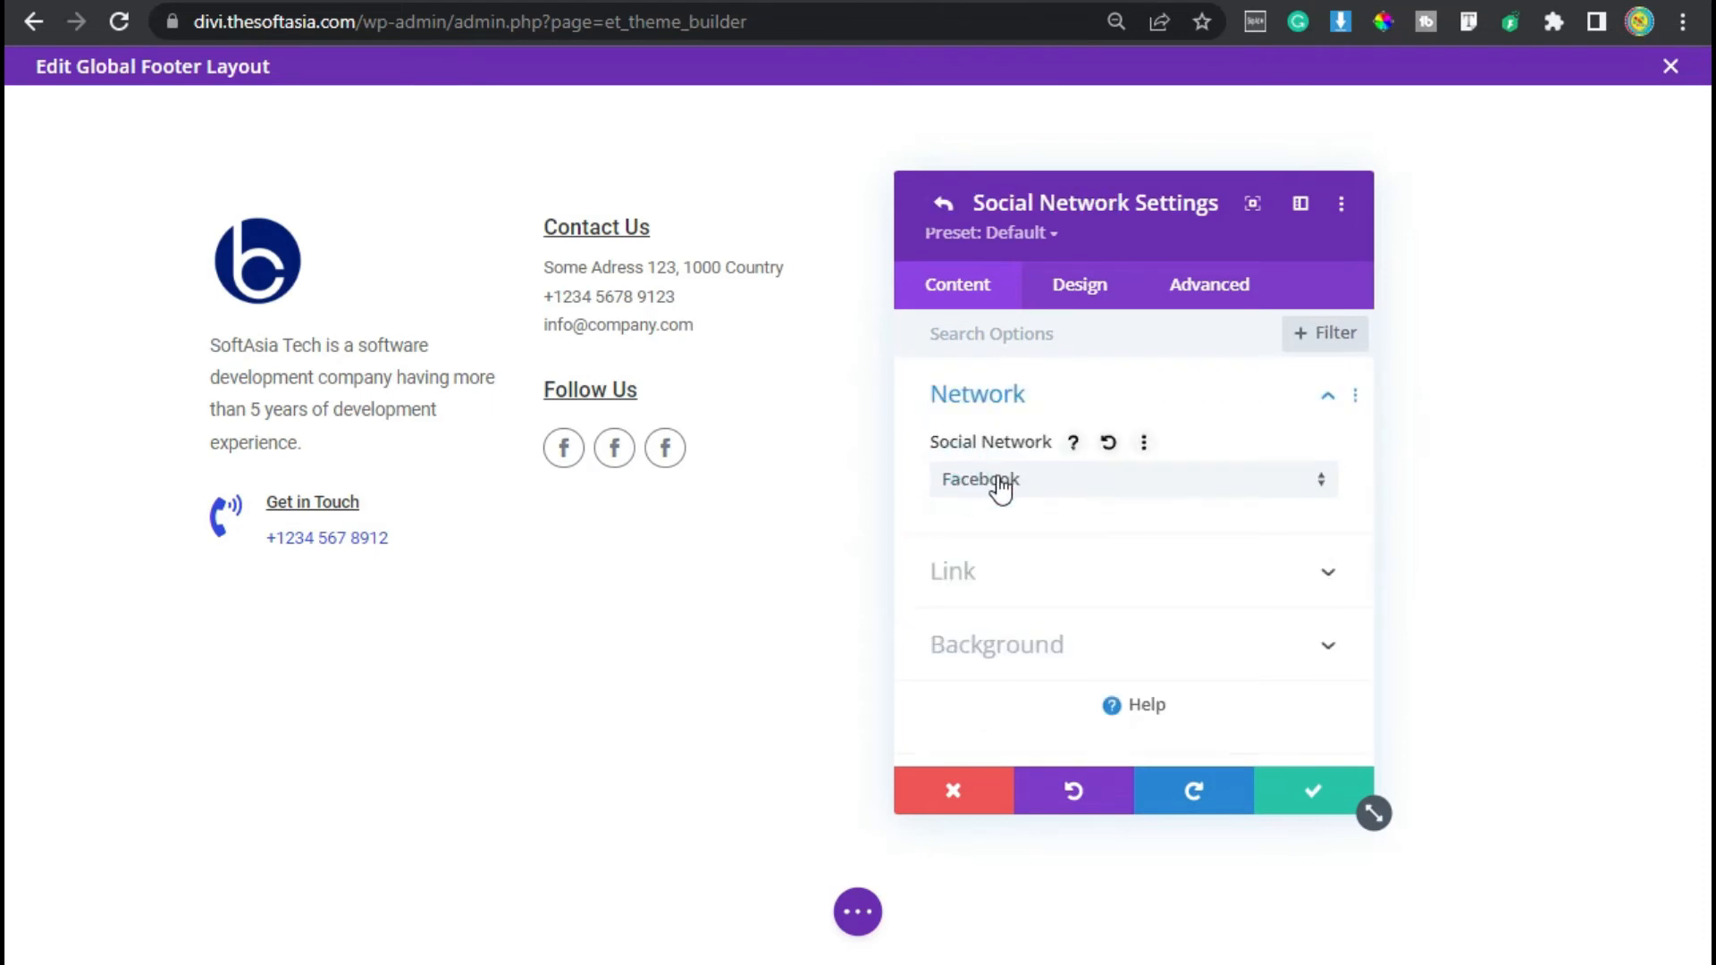
left_click(1001, 483)
scroll(1016, 491, "down", 15)
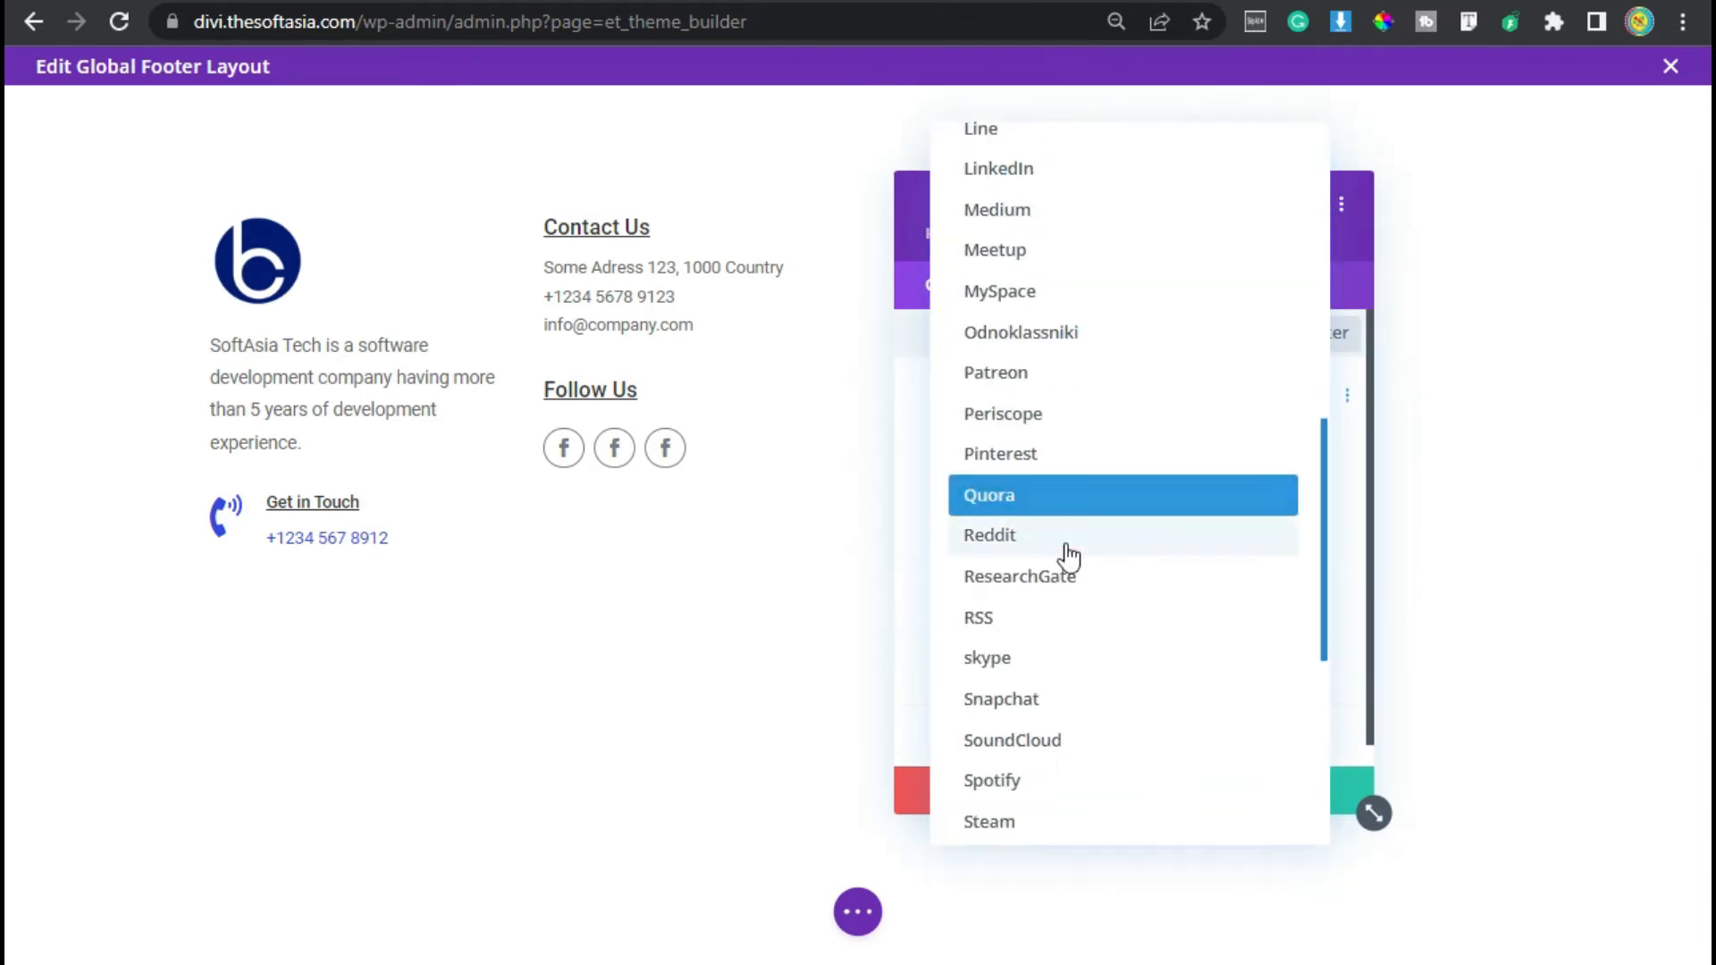
left_click(1085, 521)
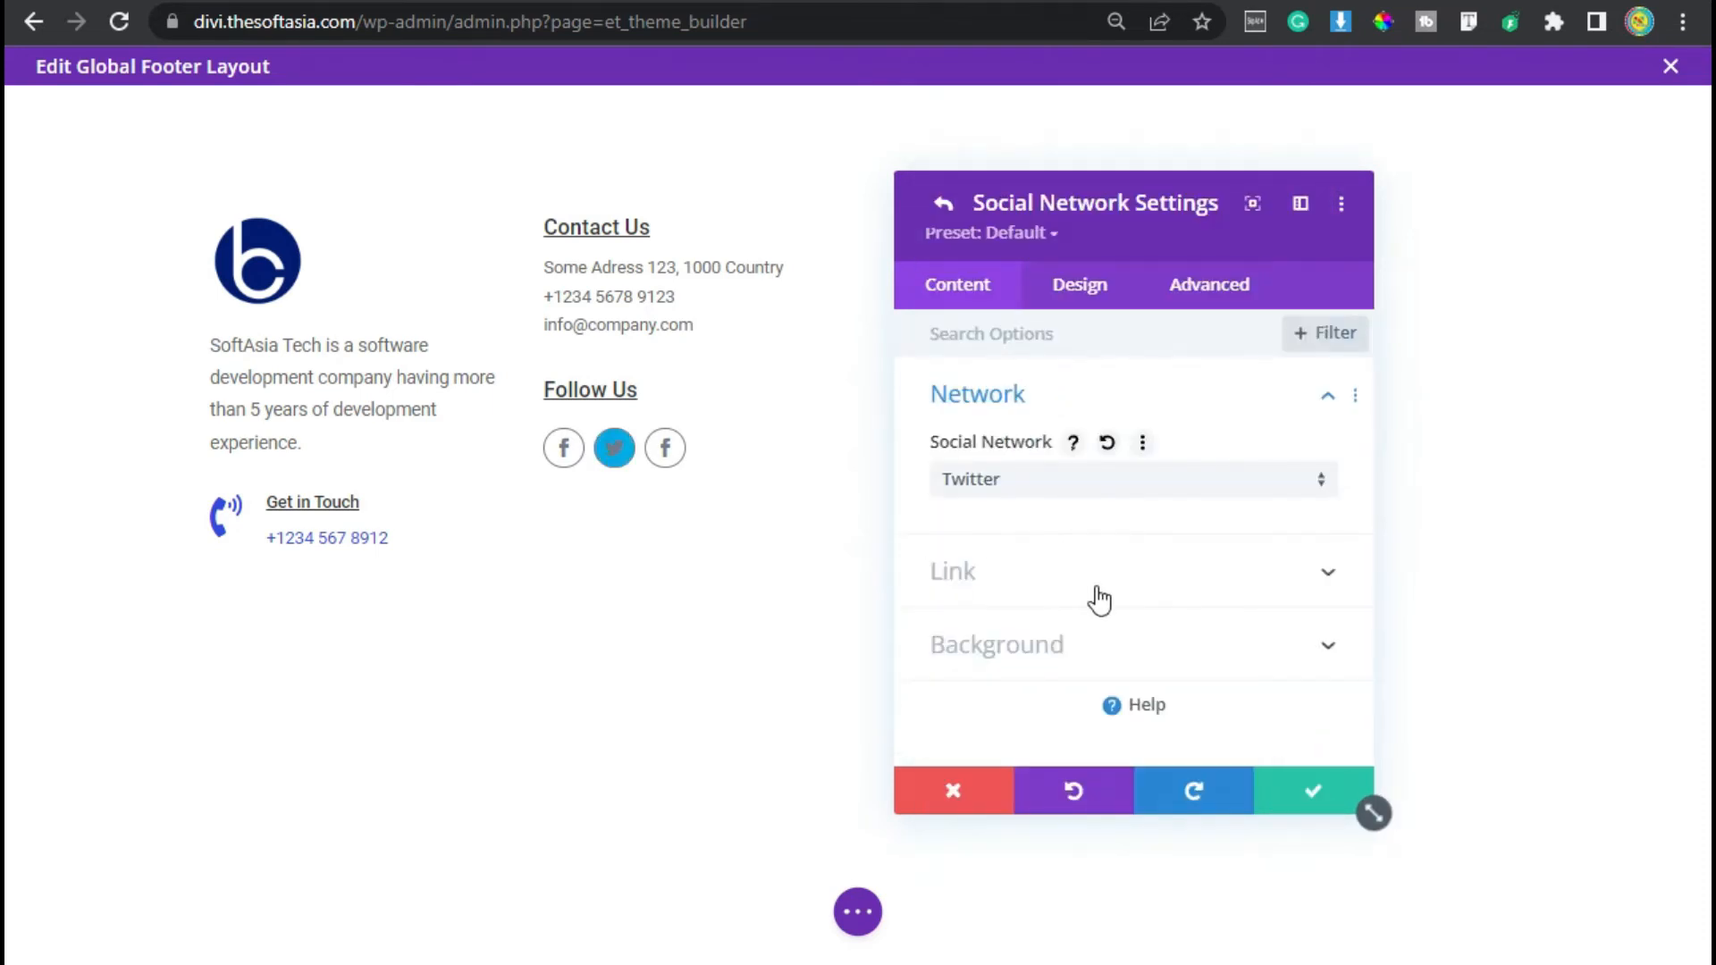
left_click(1028, 666)
left_click(1143, 394)
left_click(1151, 396)
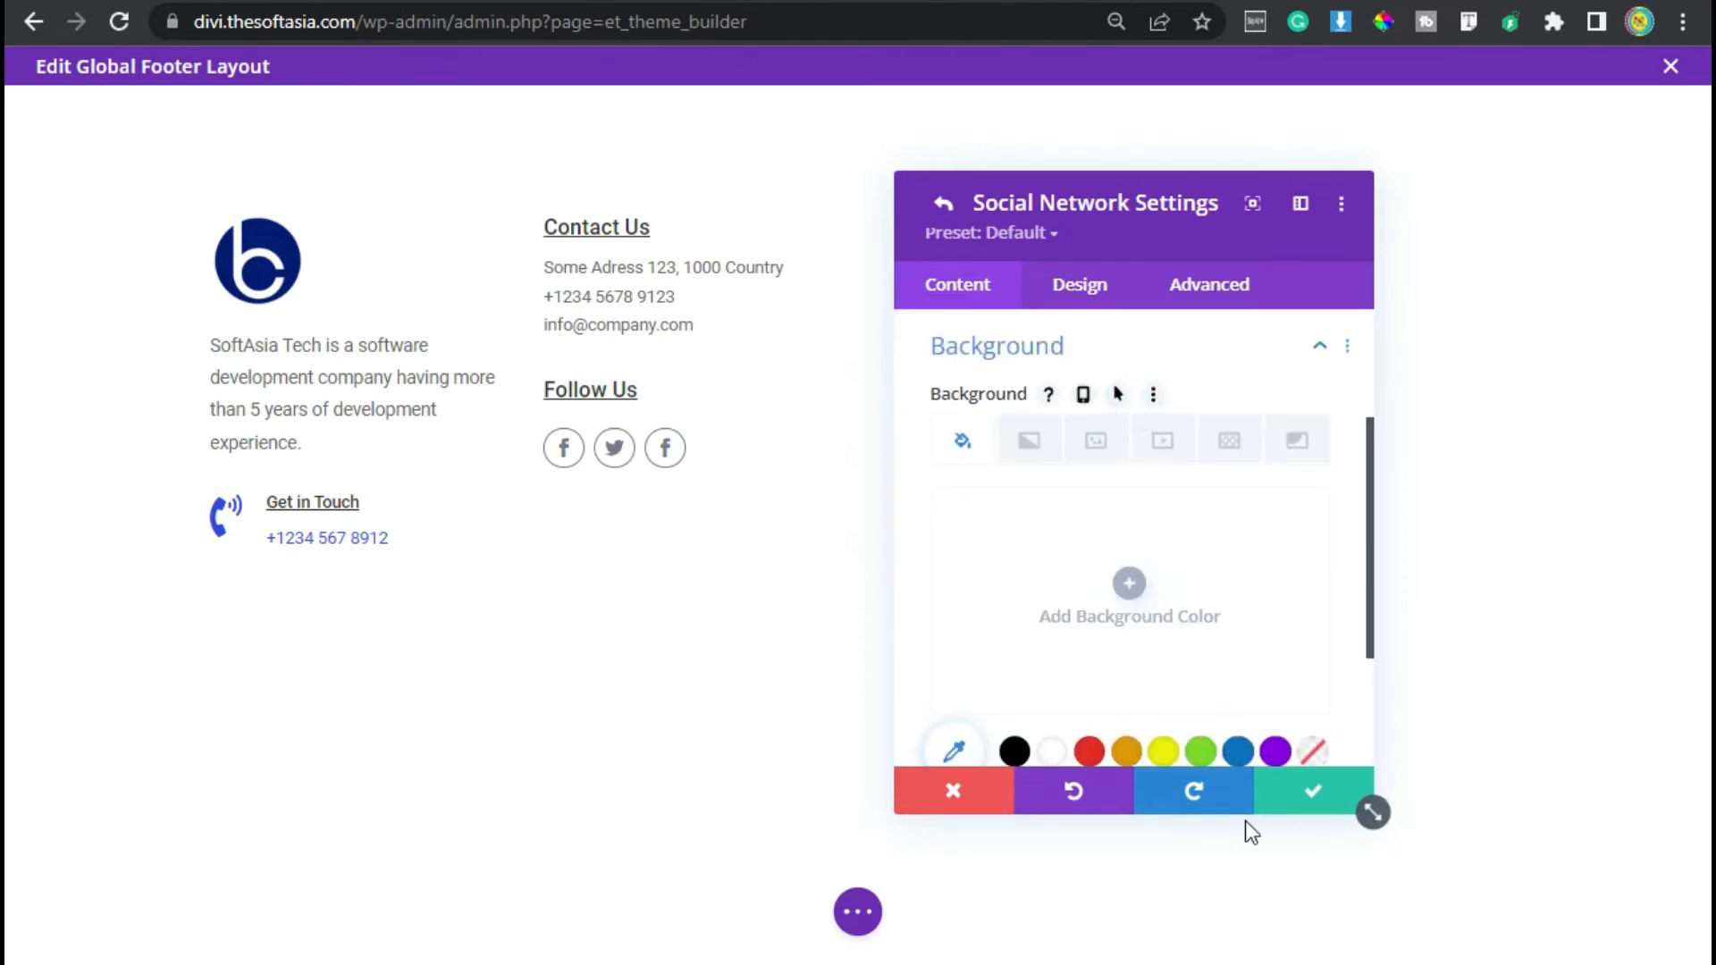
left_click(1305, 792)
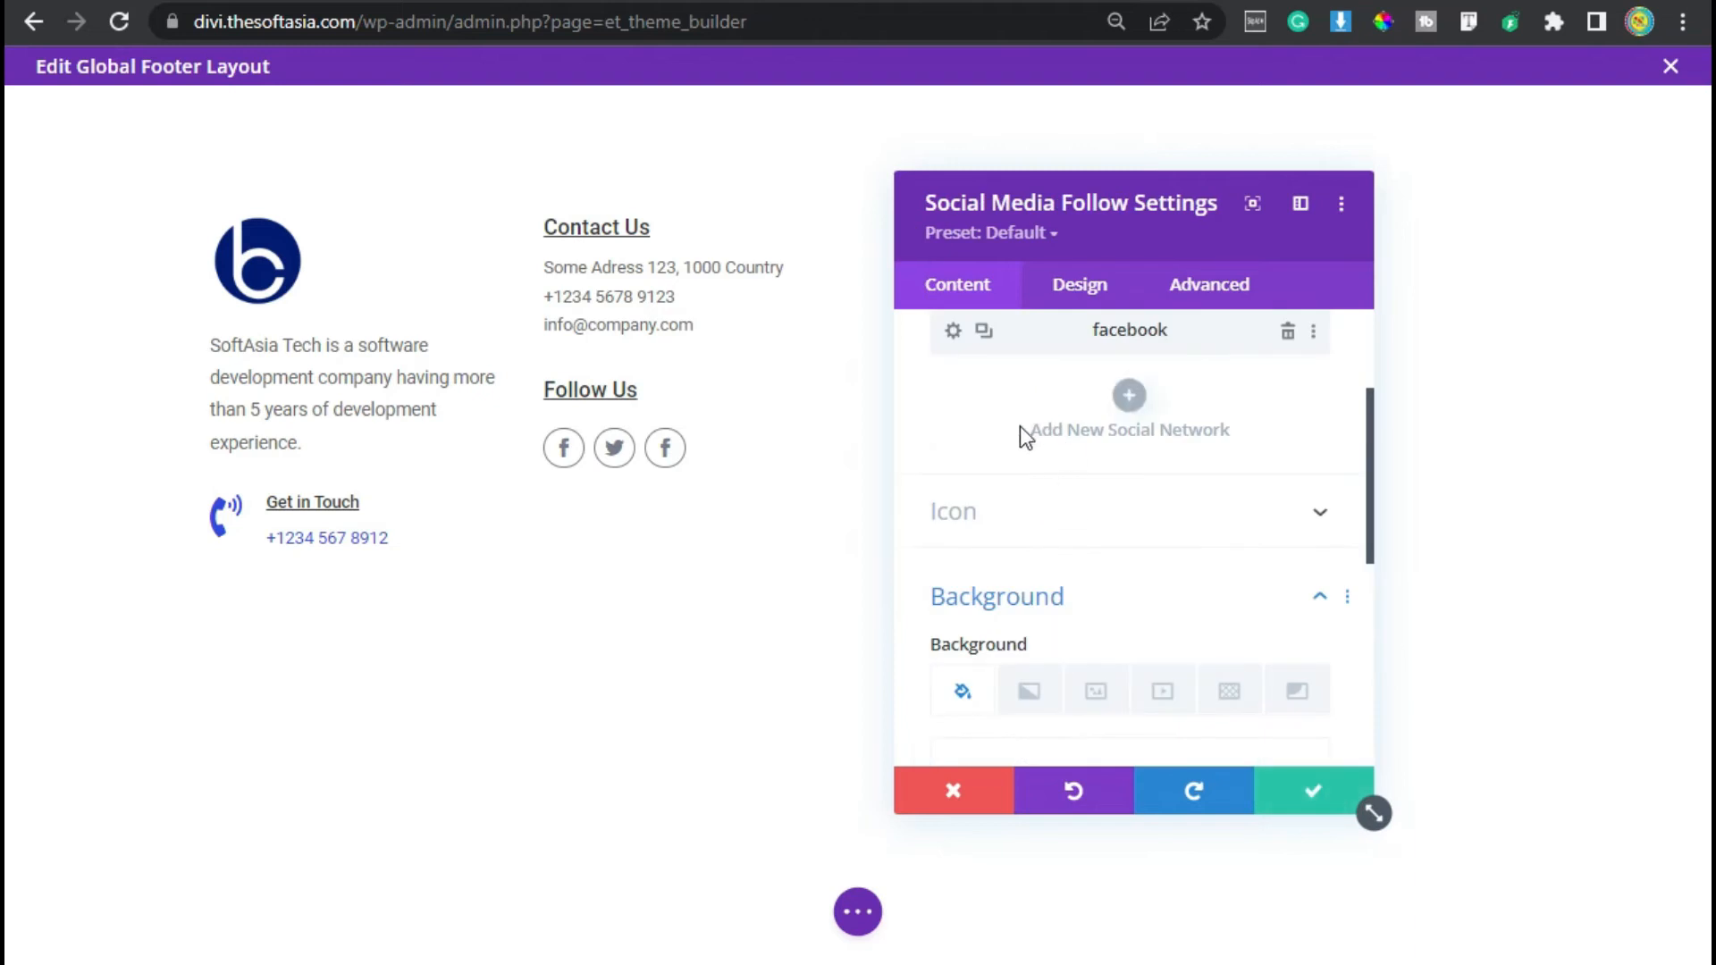
- Change the third social network to Instagram, reset its background colour and save it
scroll(1147, 446, "up", 2)
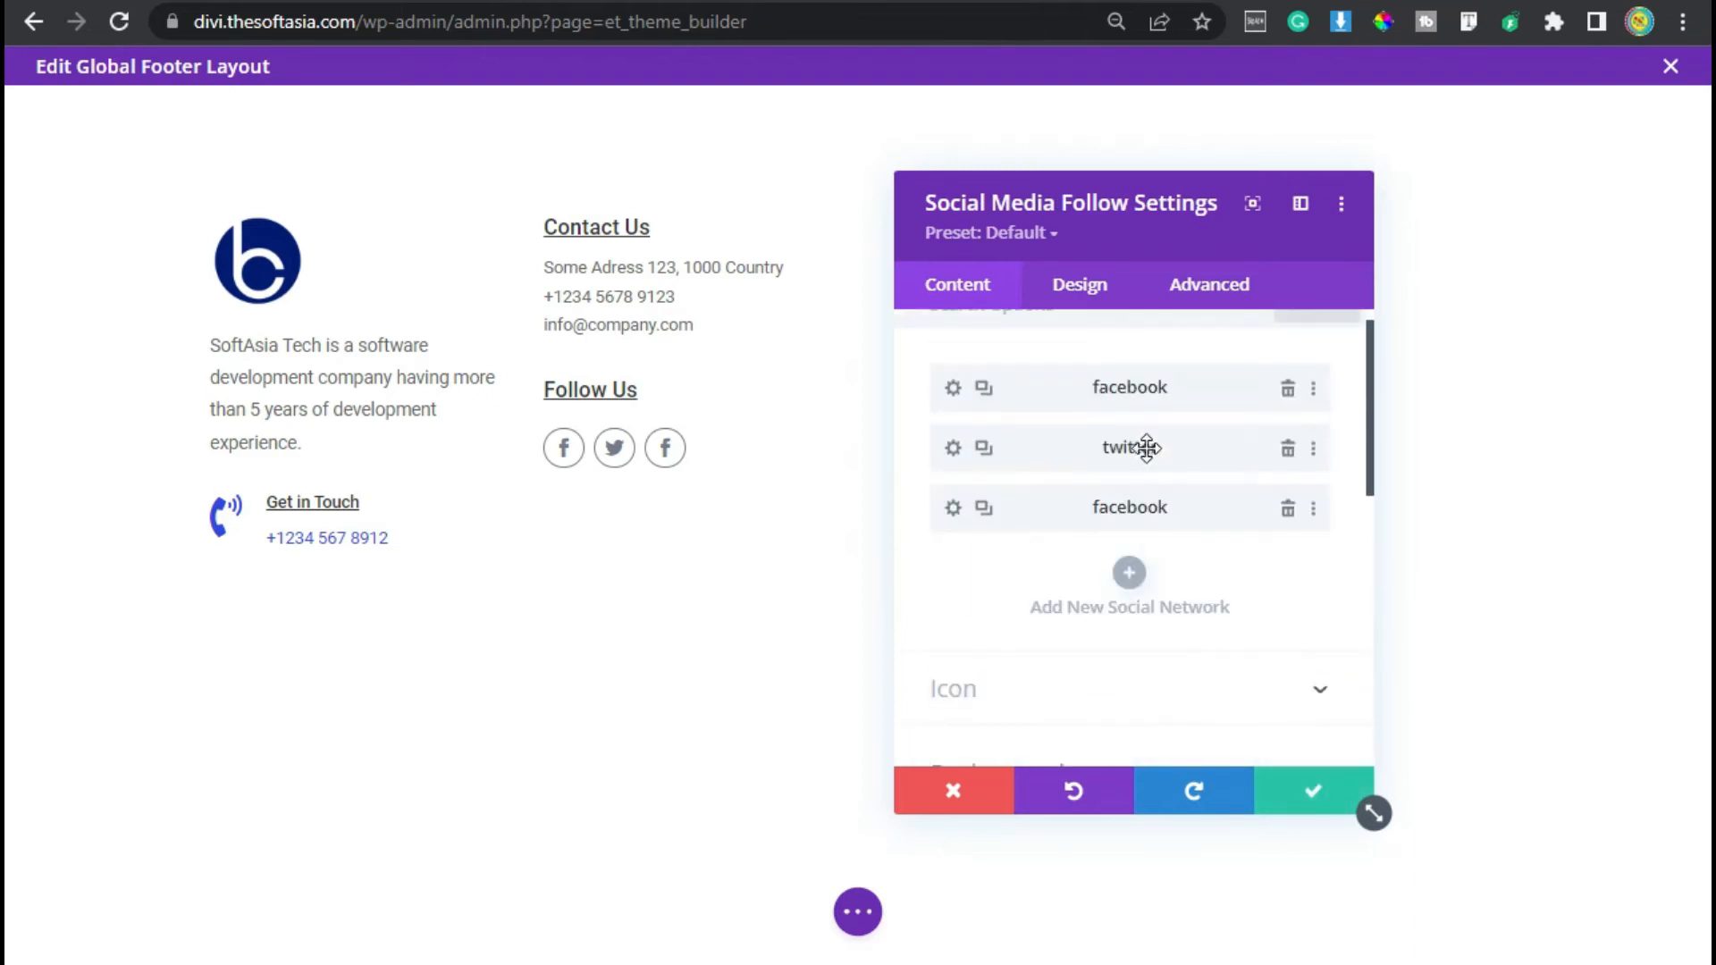
left_click(953, 511)
left_click(1017, 379)
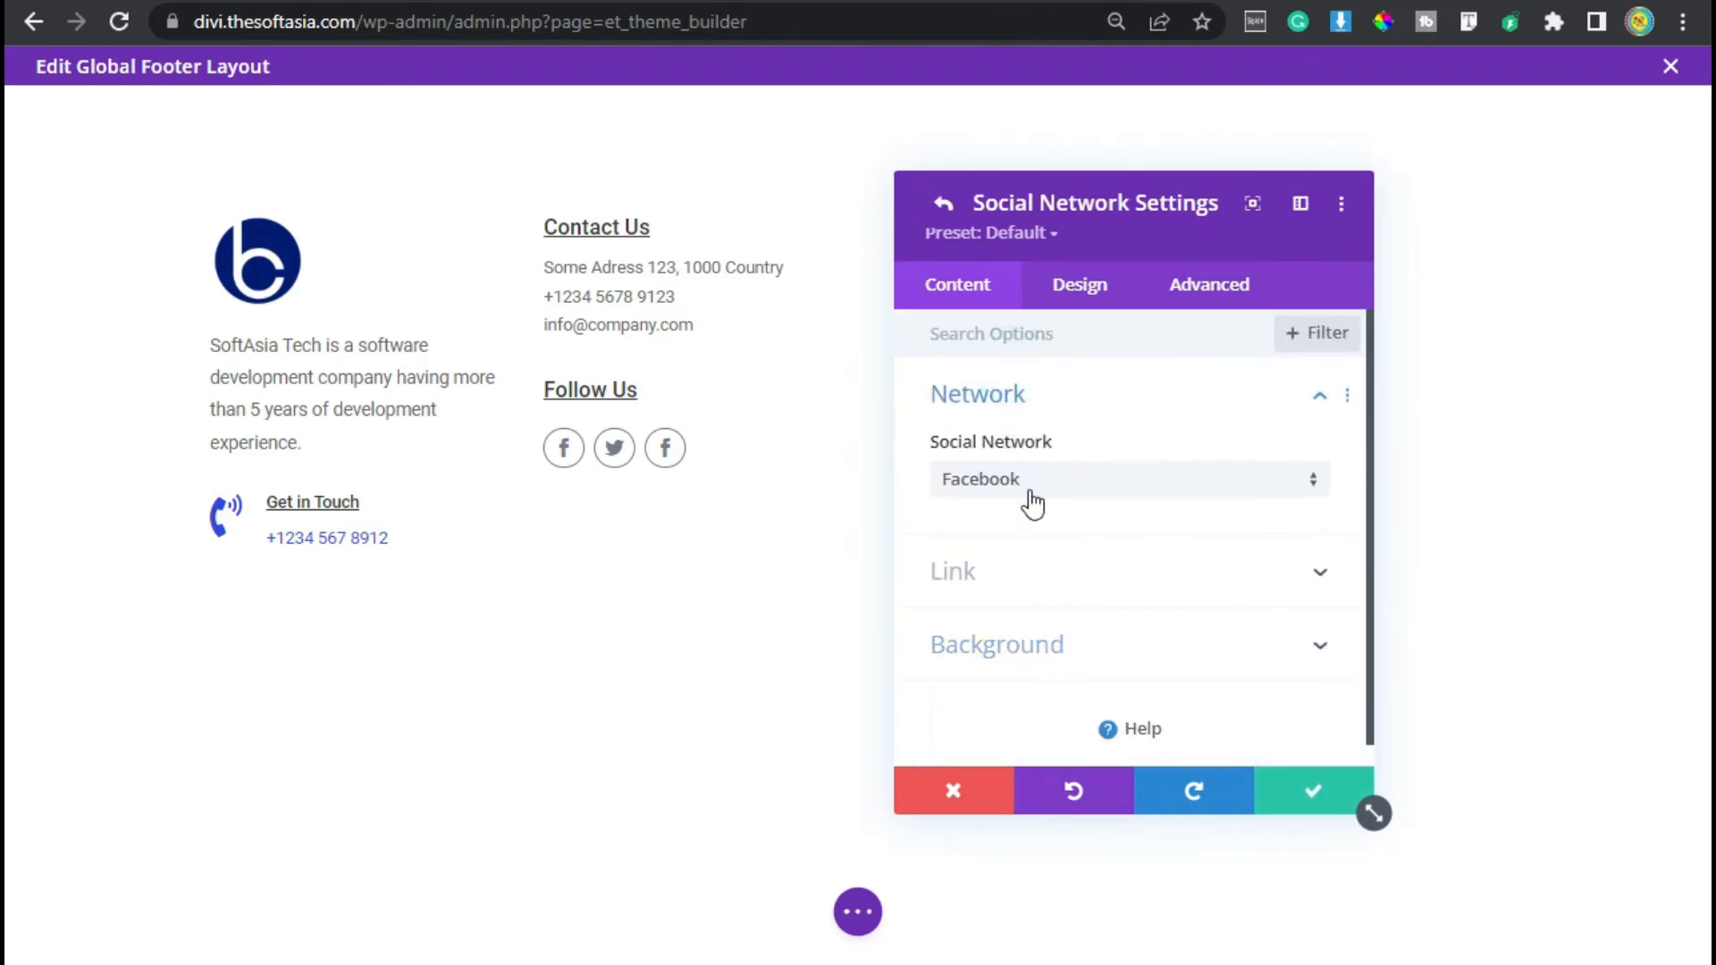
left_click(1026, 487)
scroll(1023, 548, "down", 8)
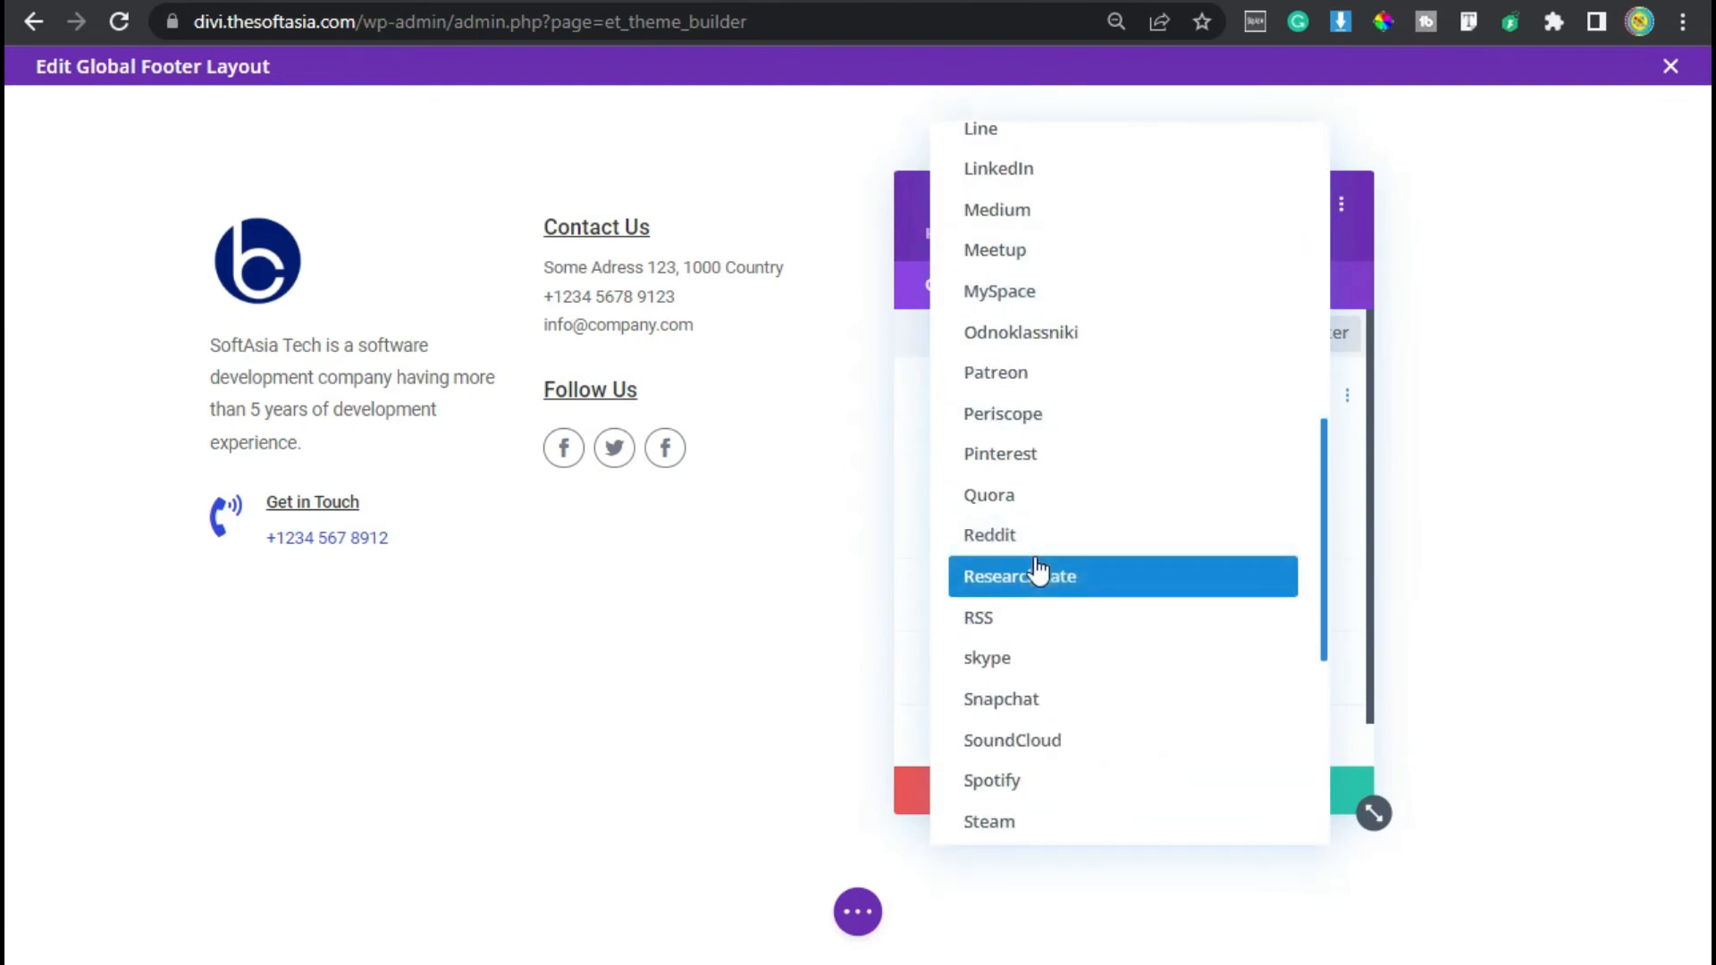
scroll(1034, 572, "up", 3)
left_click(1111, 362)
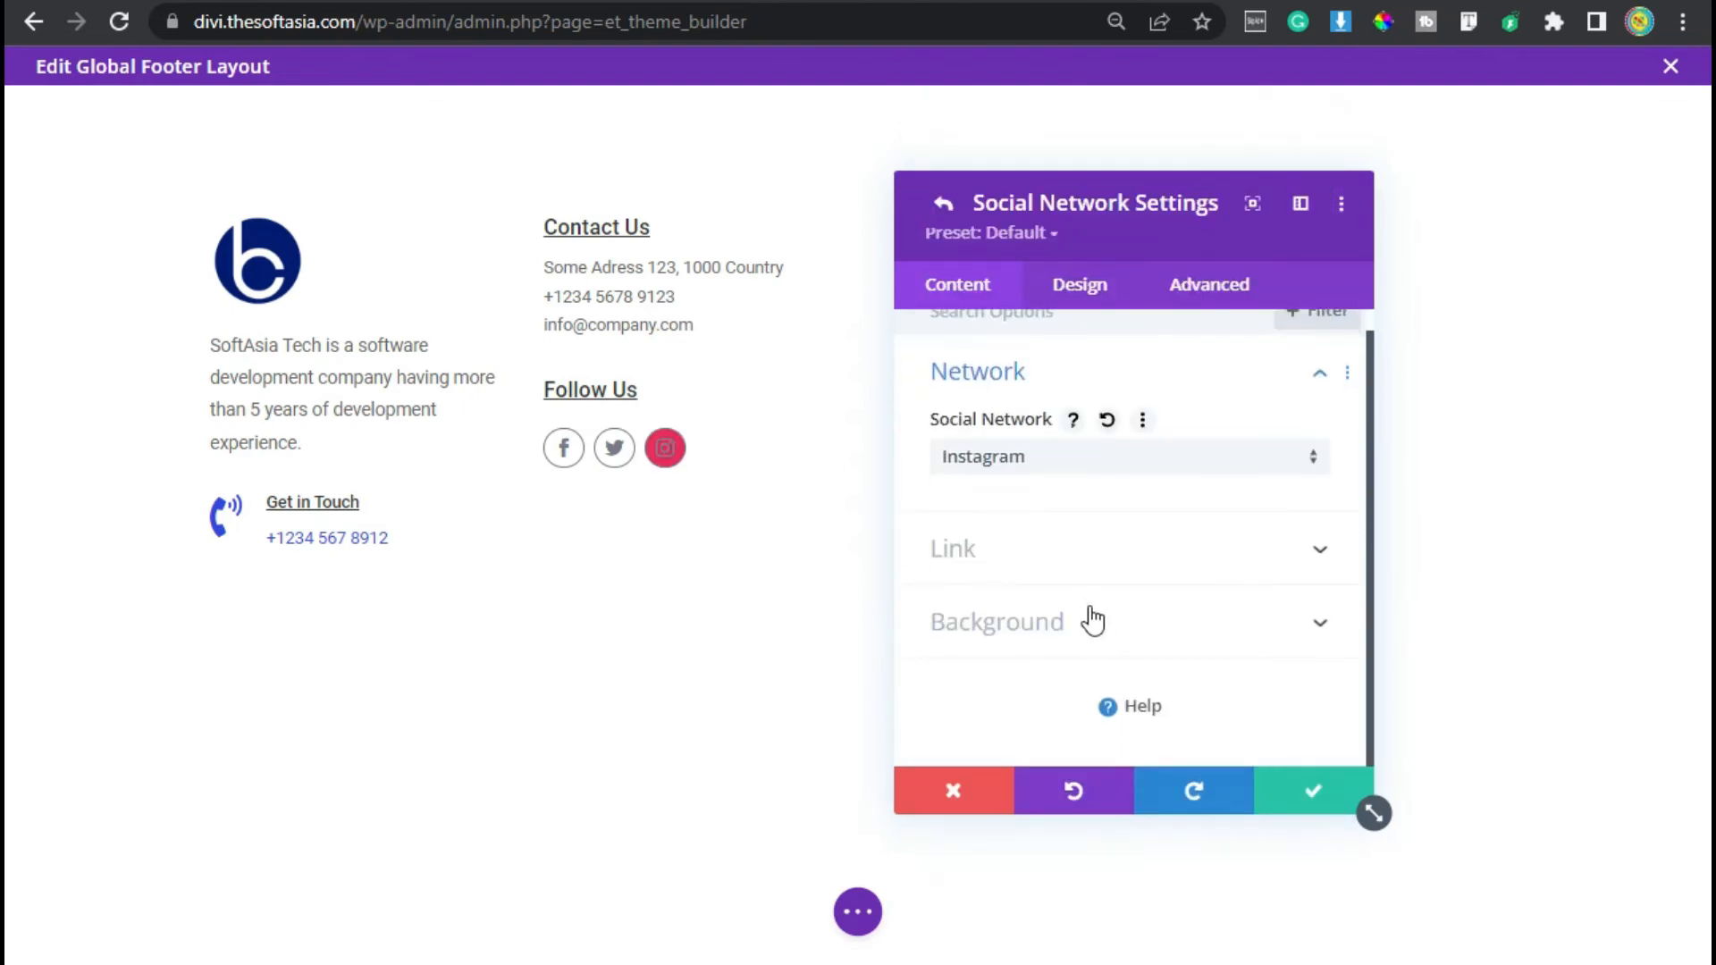
left_click(1095, 630)
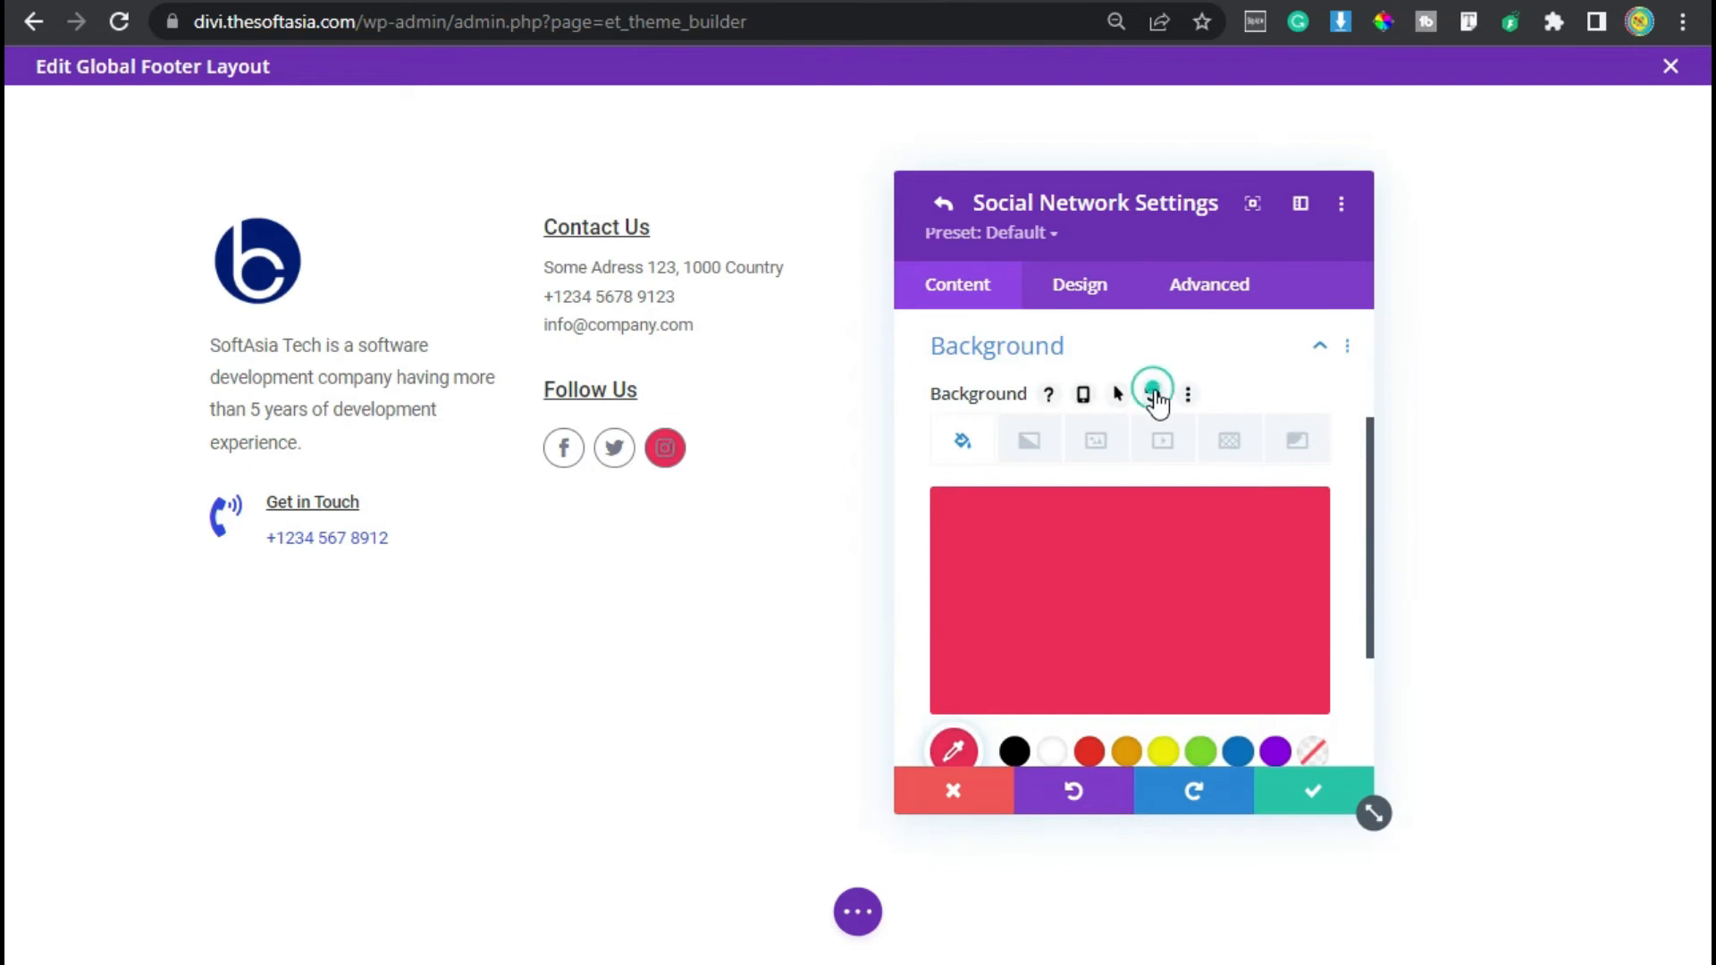
left_click(1153, 393)
left_click(1314, 804)
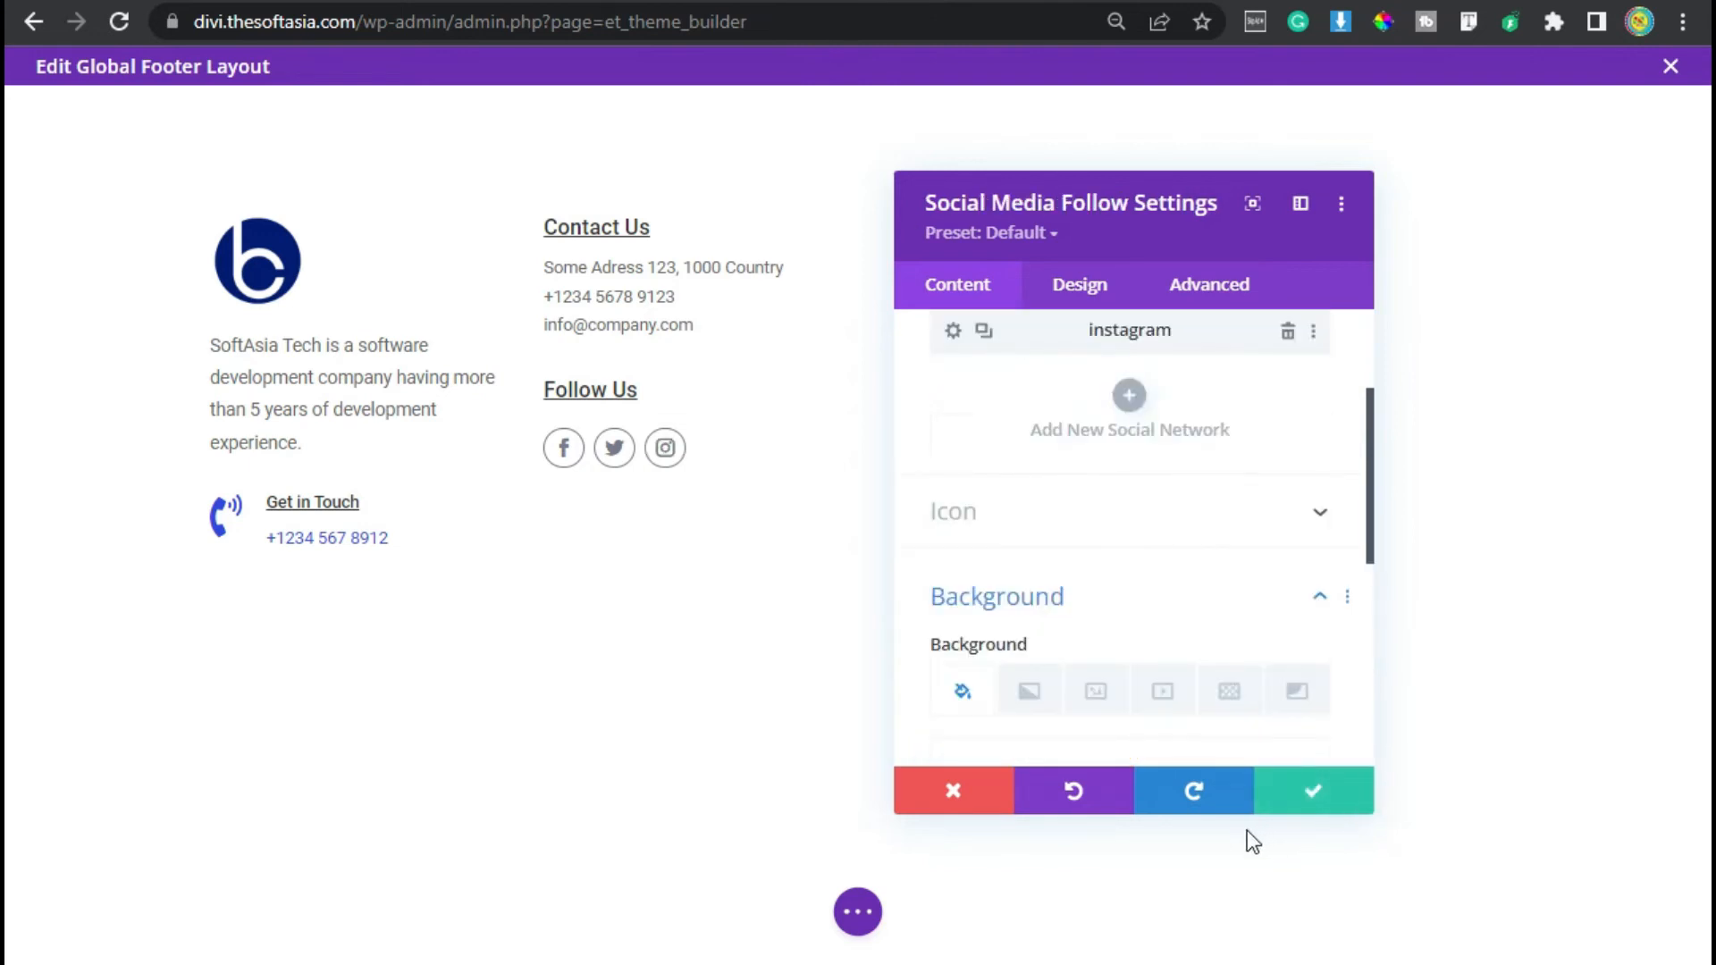
- Set the Facebook network's account link URL to facebook.com and save
scroll(1004, 682, "up", 2)
left_click(954, 387)
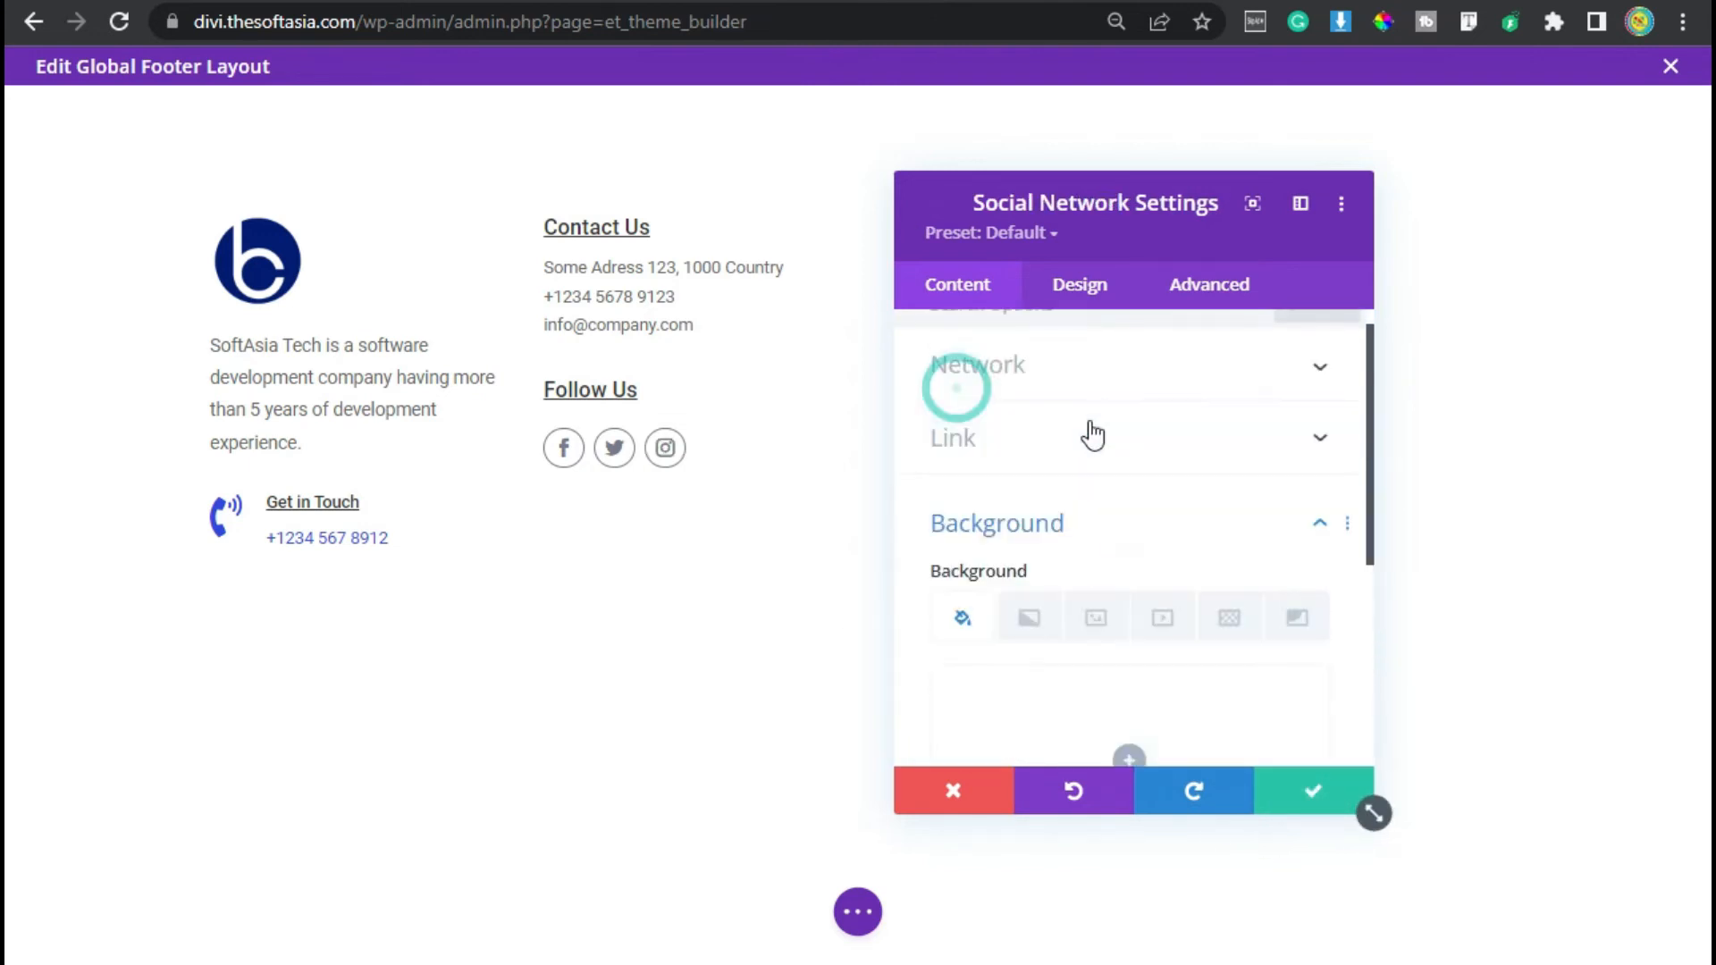
left_click(1069, 445)
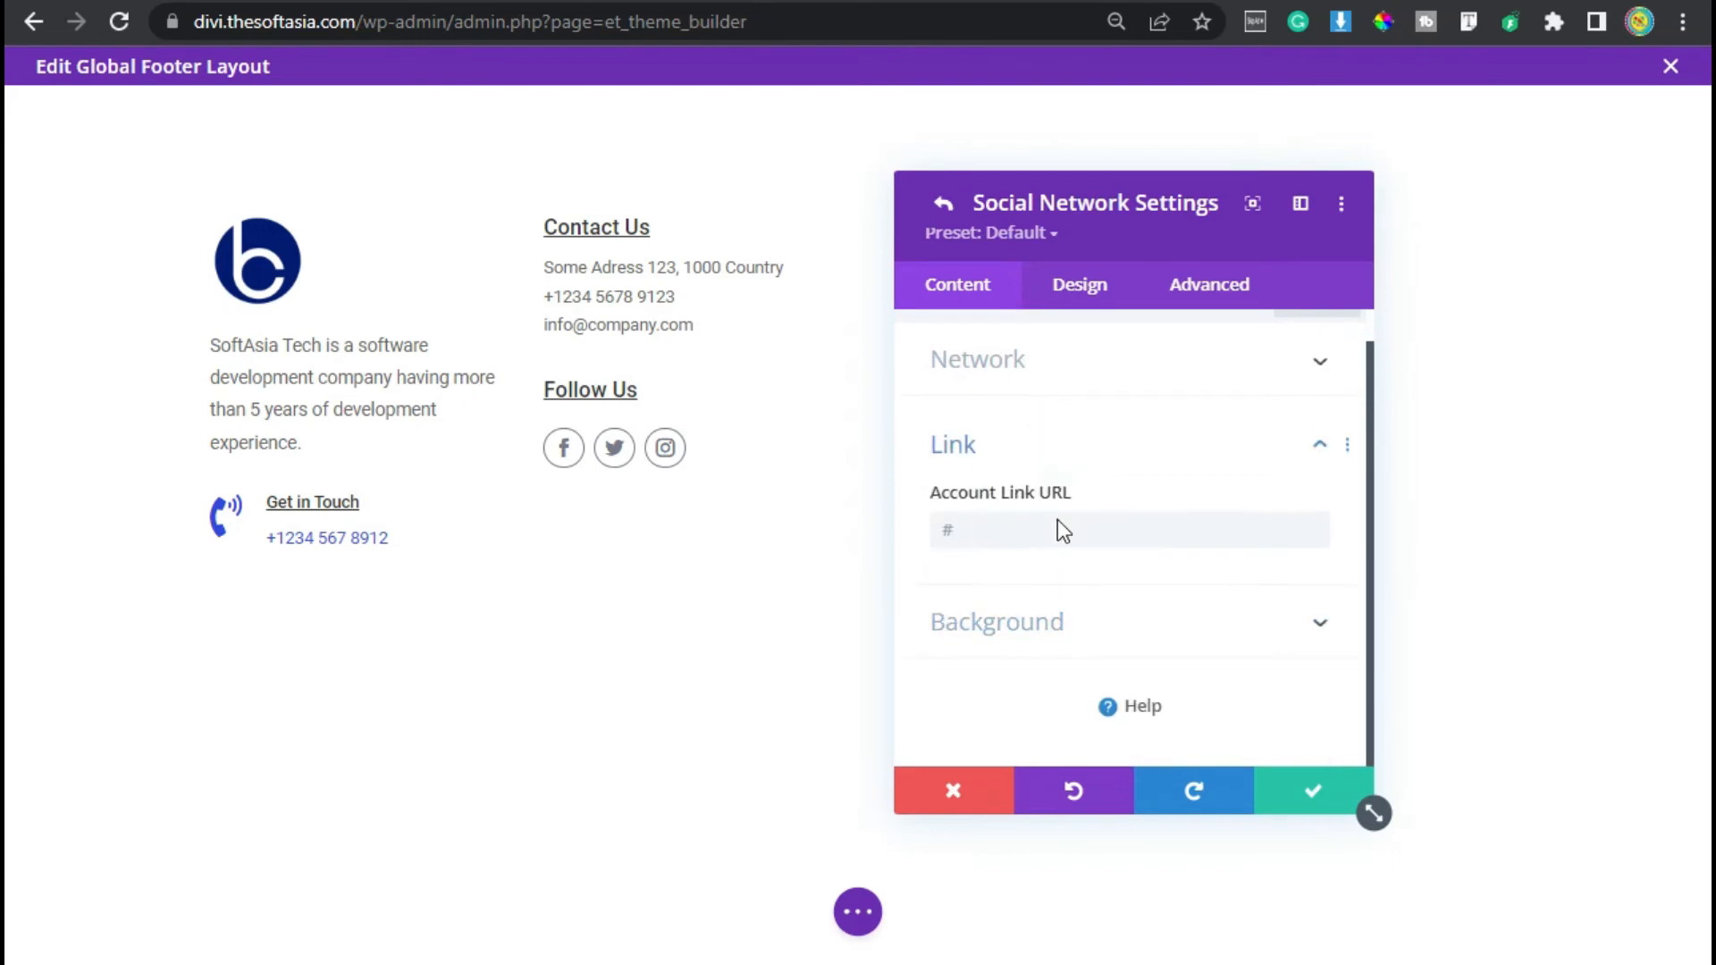
left_click(990, 524)
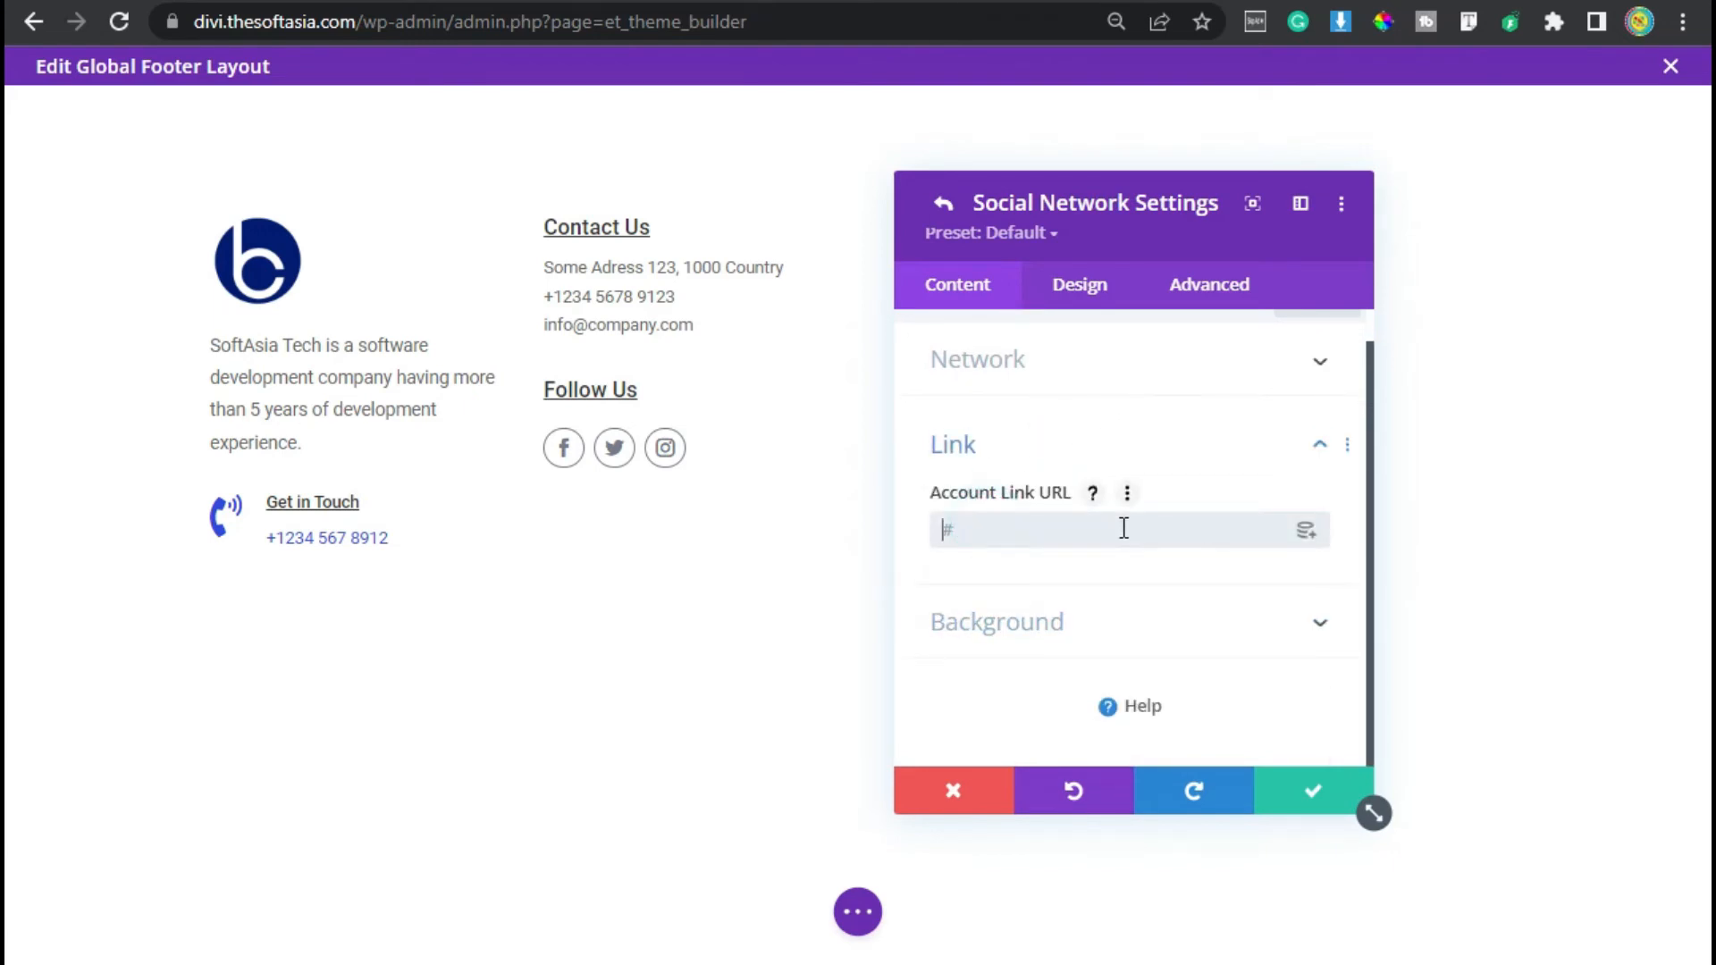
type("facebo")
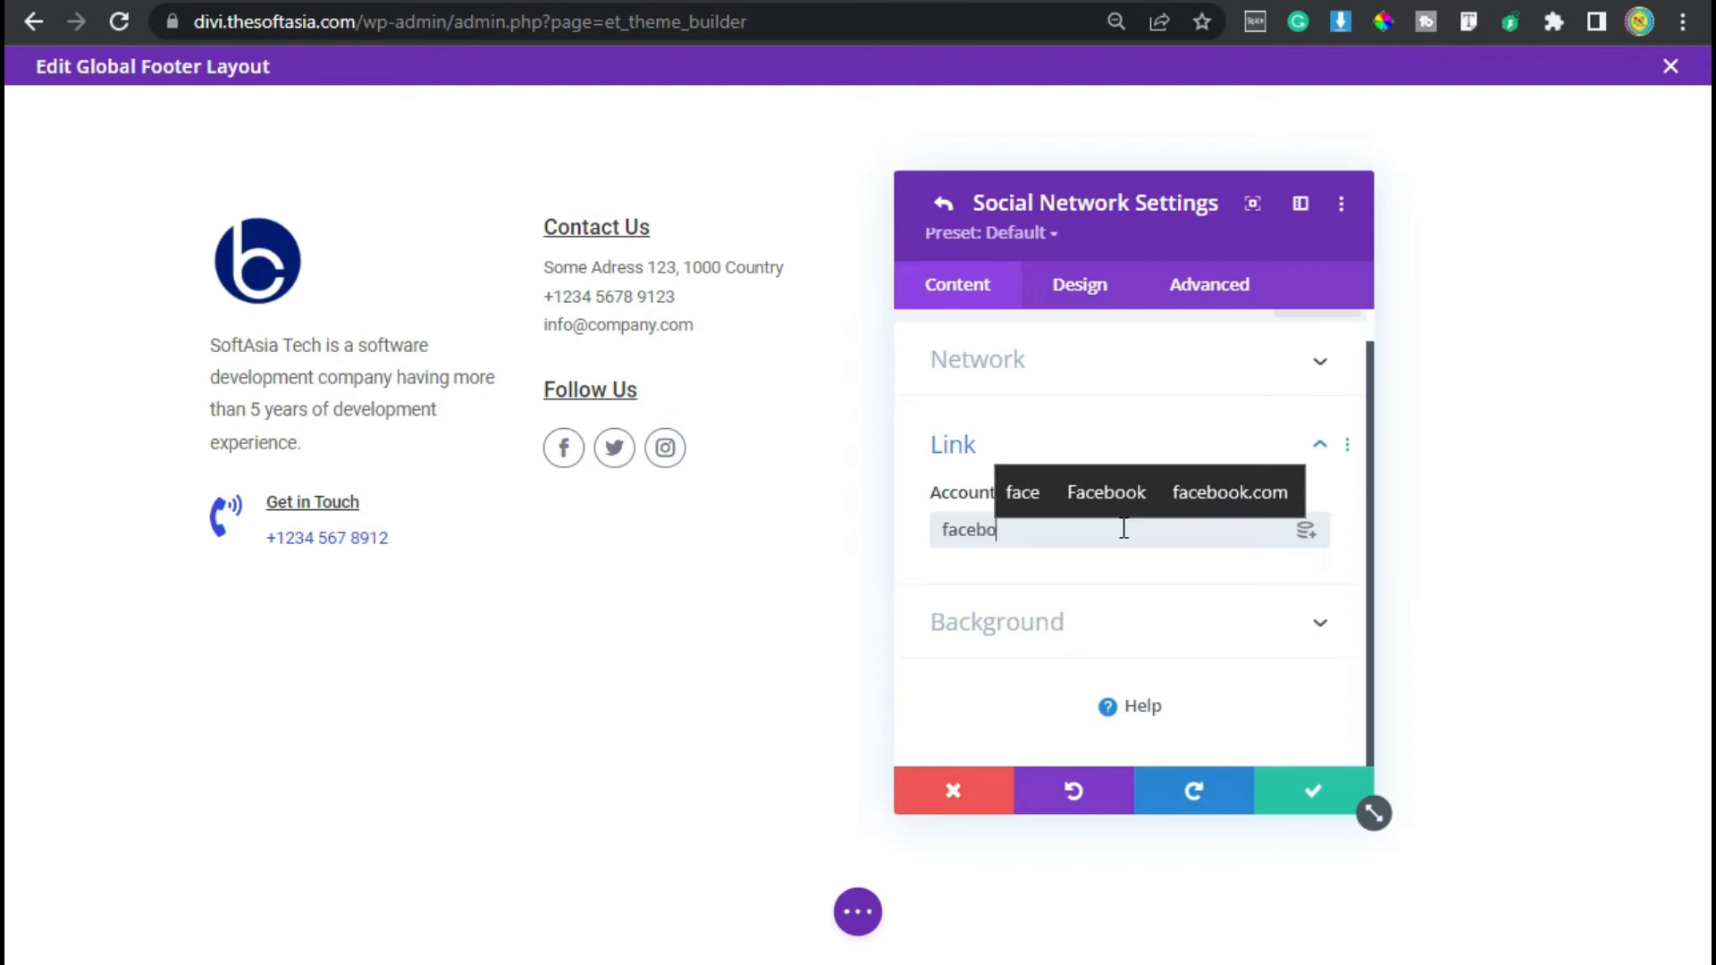
type("ok.com")
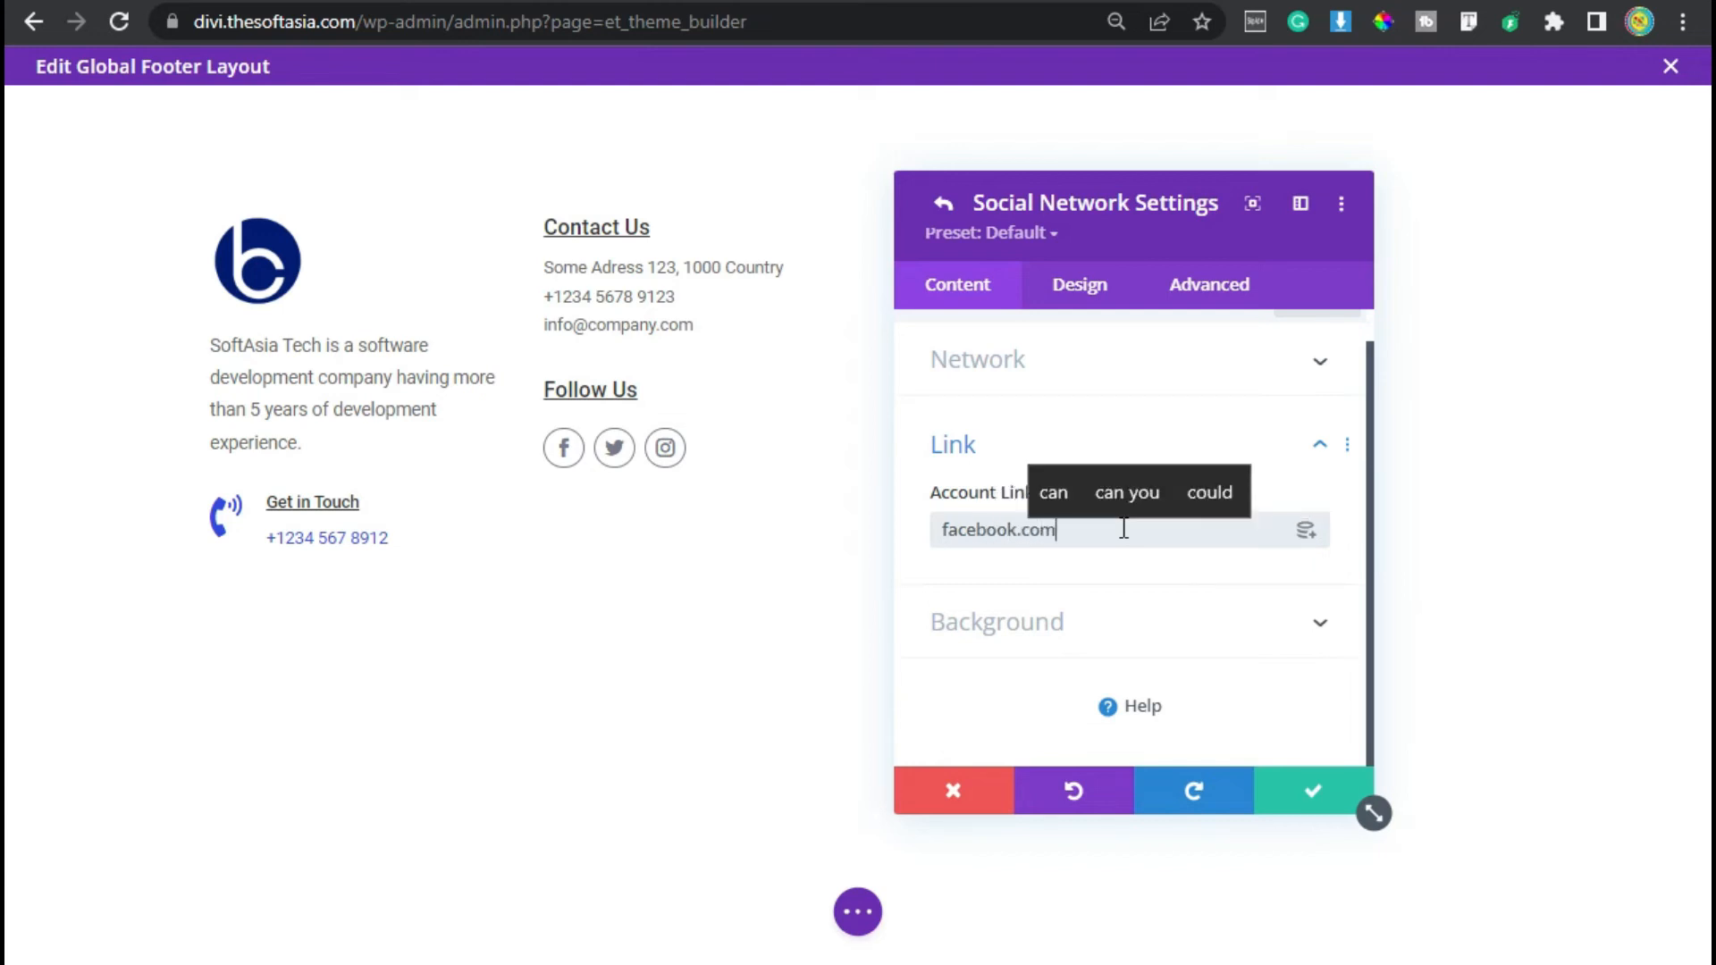
left_click(1314, 791)
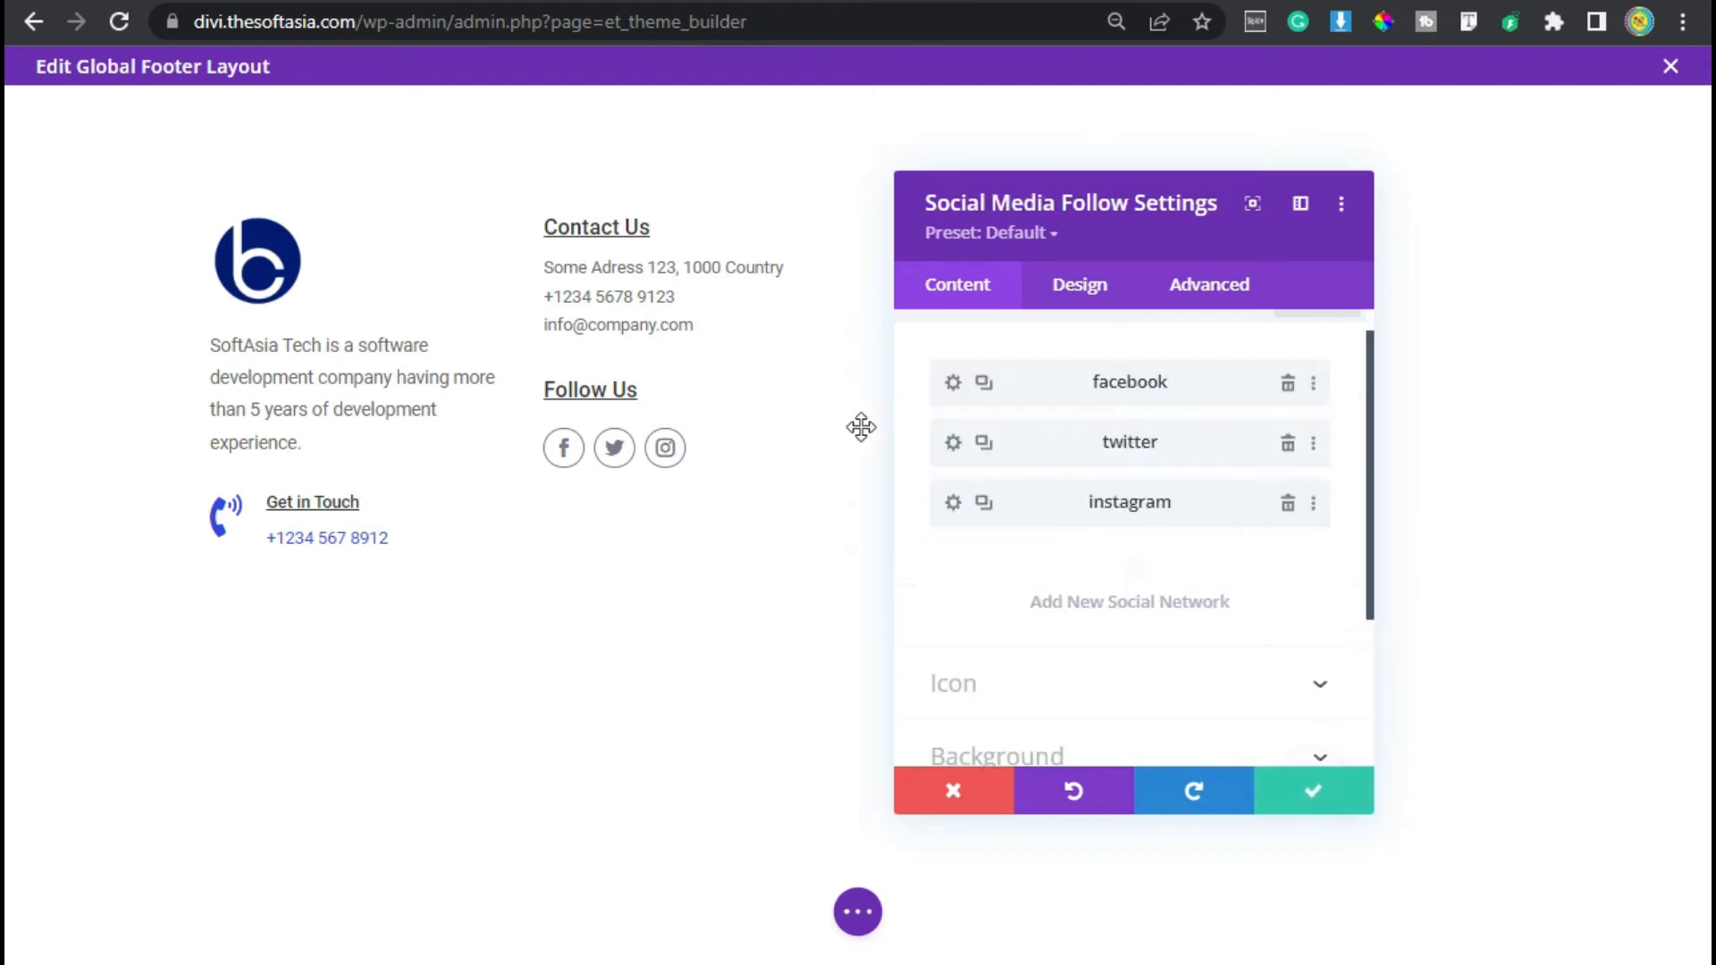
- Set the Twitter network's account link URL to twitter.com and save
left_click(947, 447)
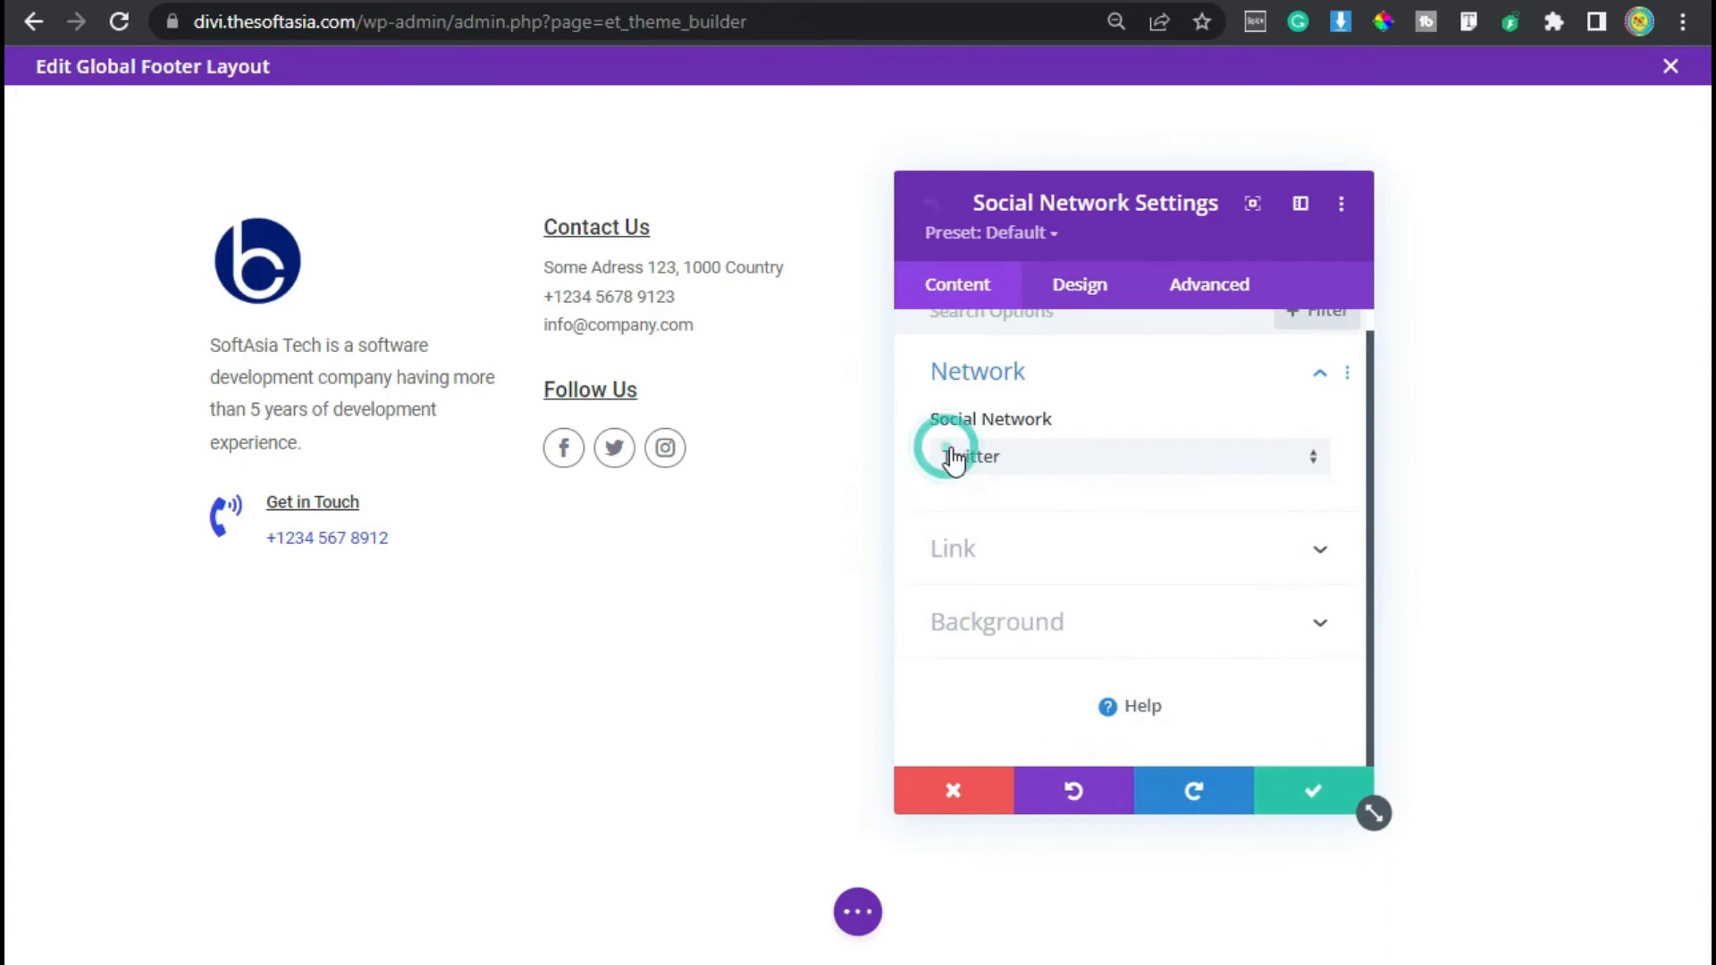
left_click(1087, 561)
left_click(1015, 525)
type("twitter")
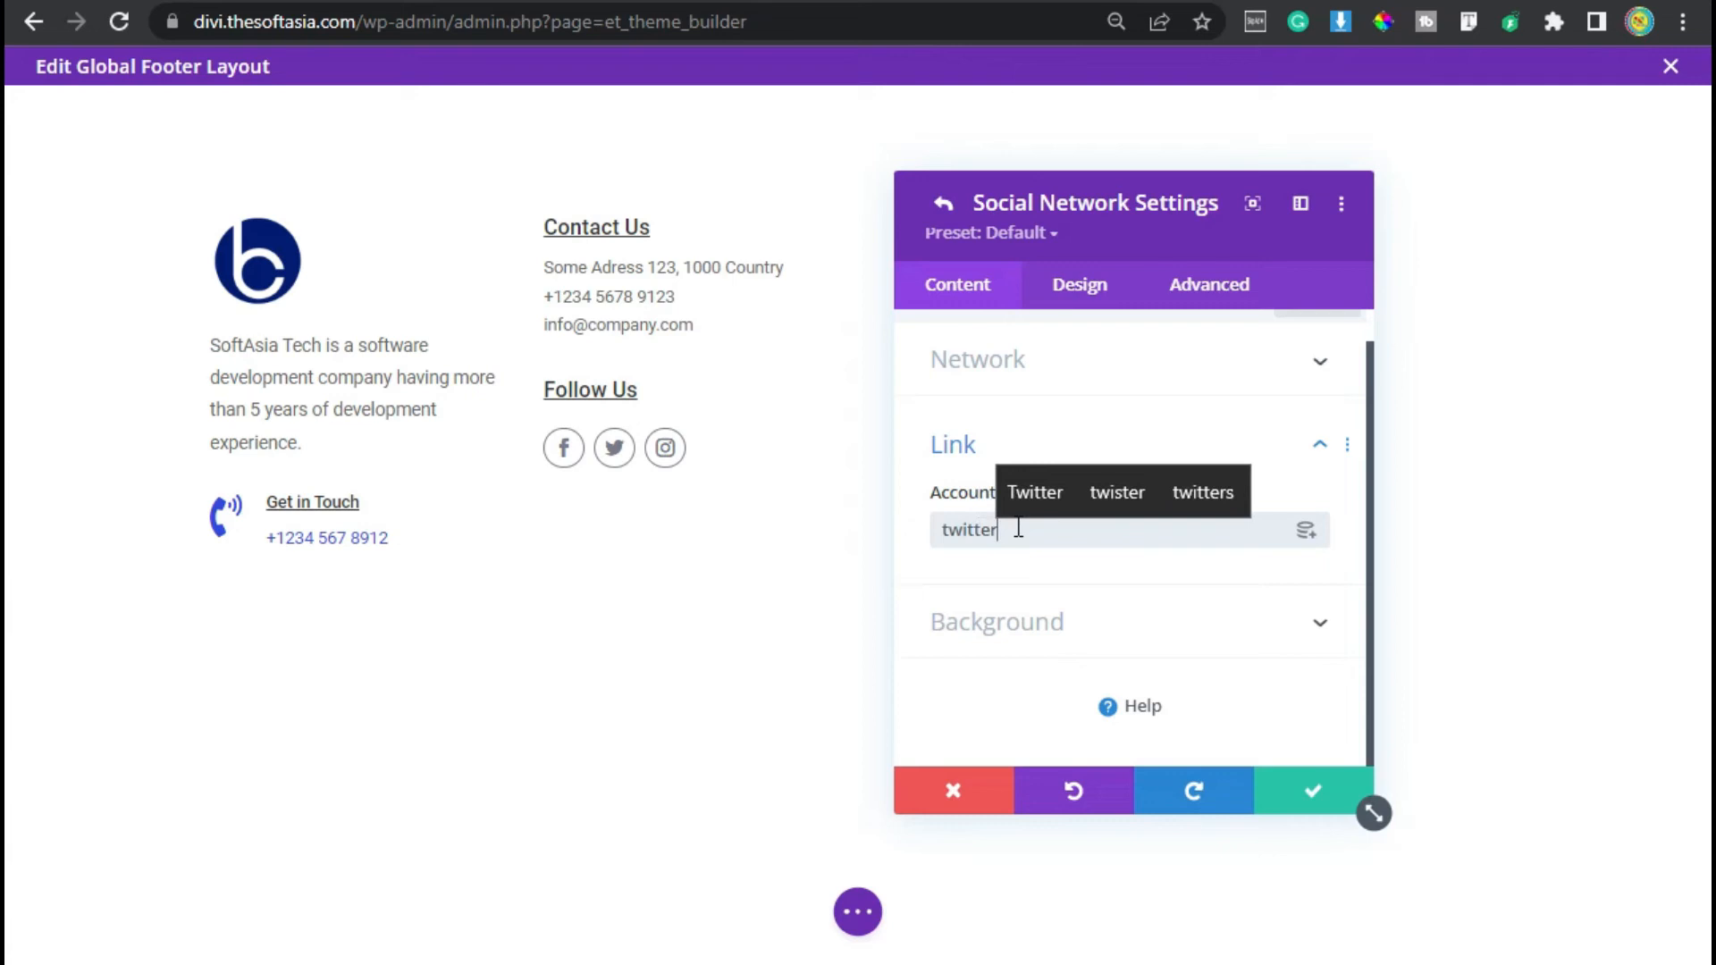
type(".com")
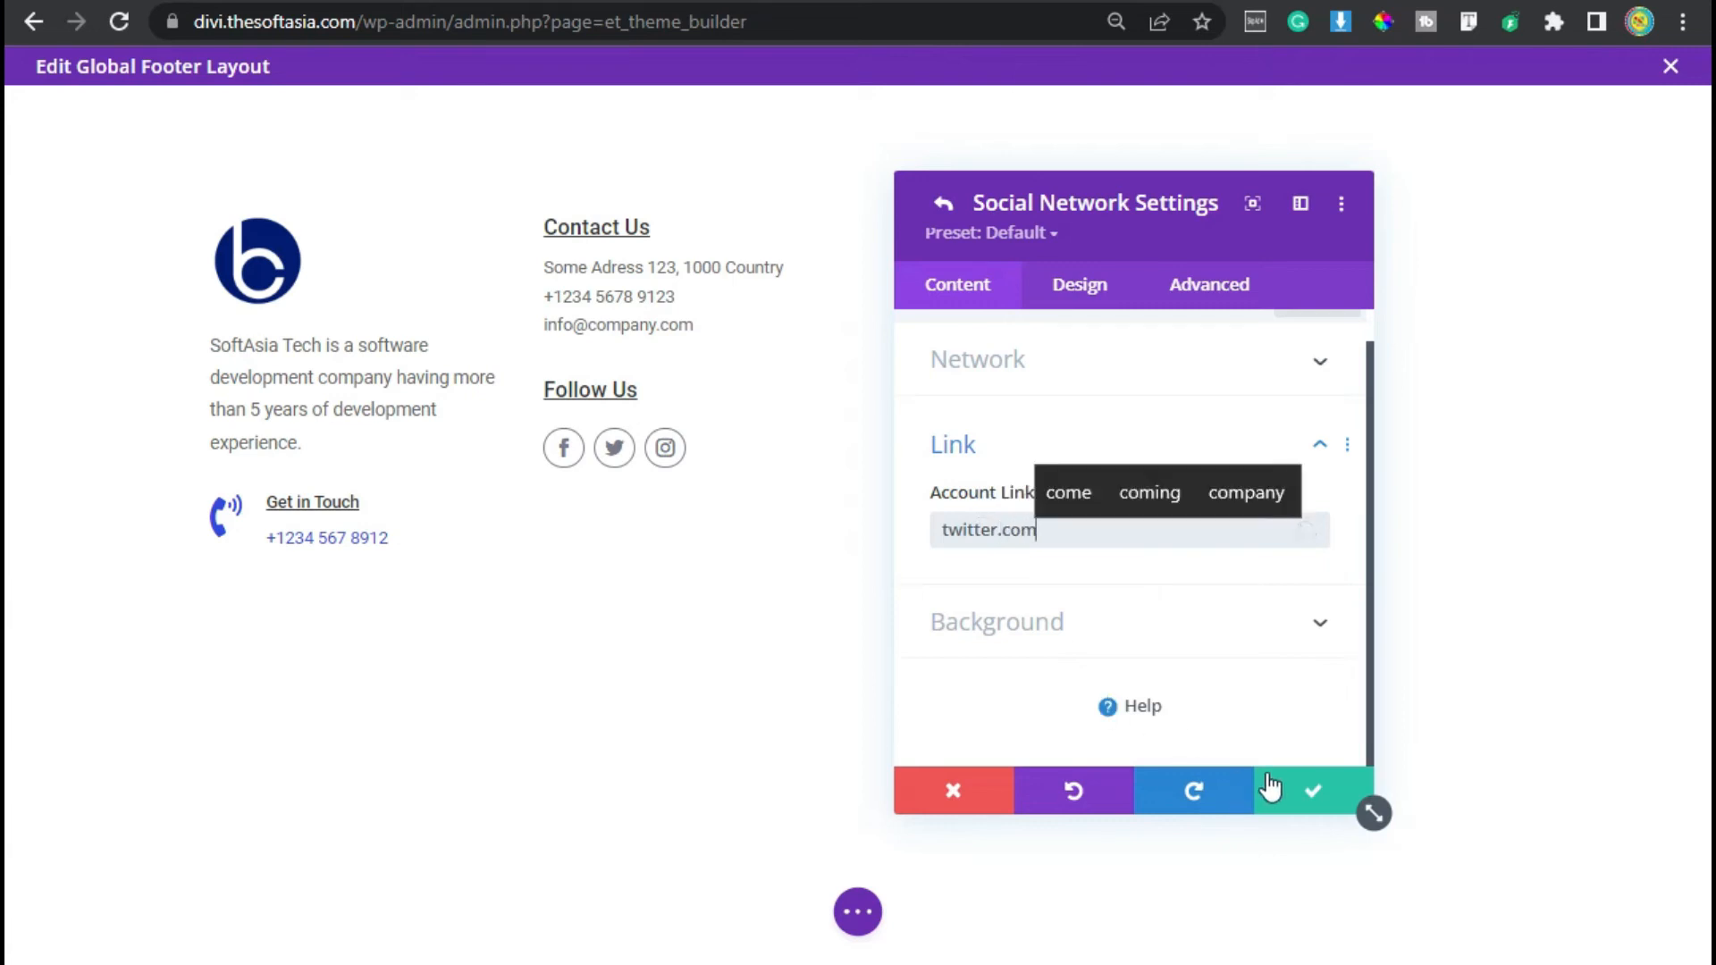
left_click(1269, 787)
- Set the Instagram network's account link URL to instagram.com and save
left_click(953, 502)
left_click(992, 548)
left_click(1067, 525)
type("i")
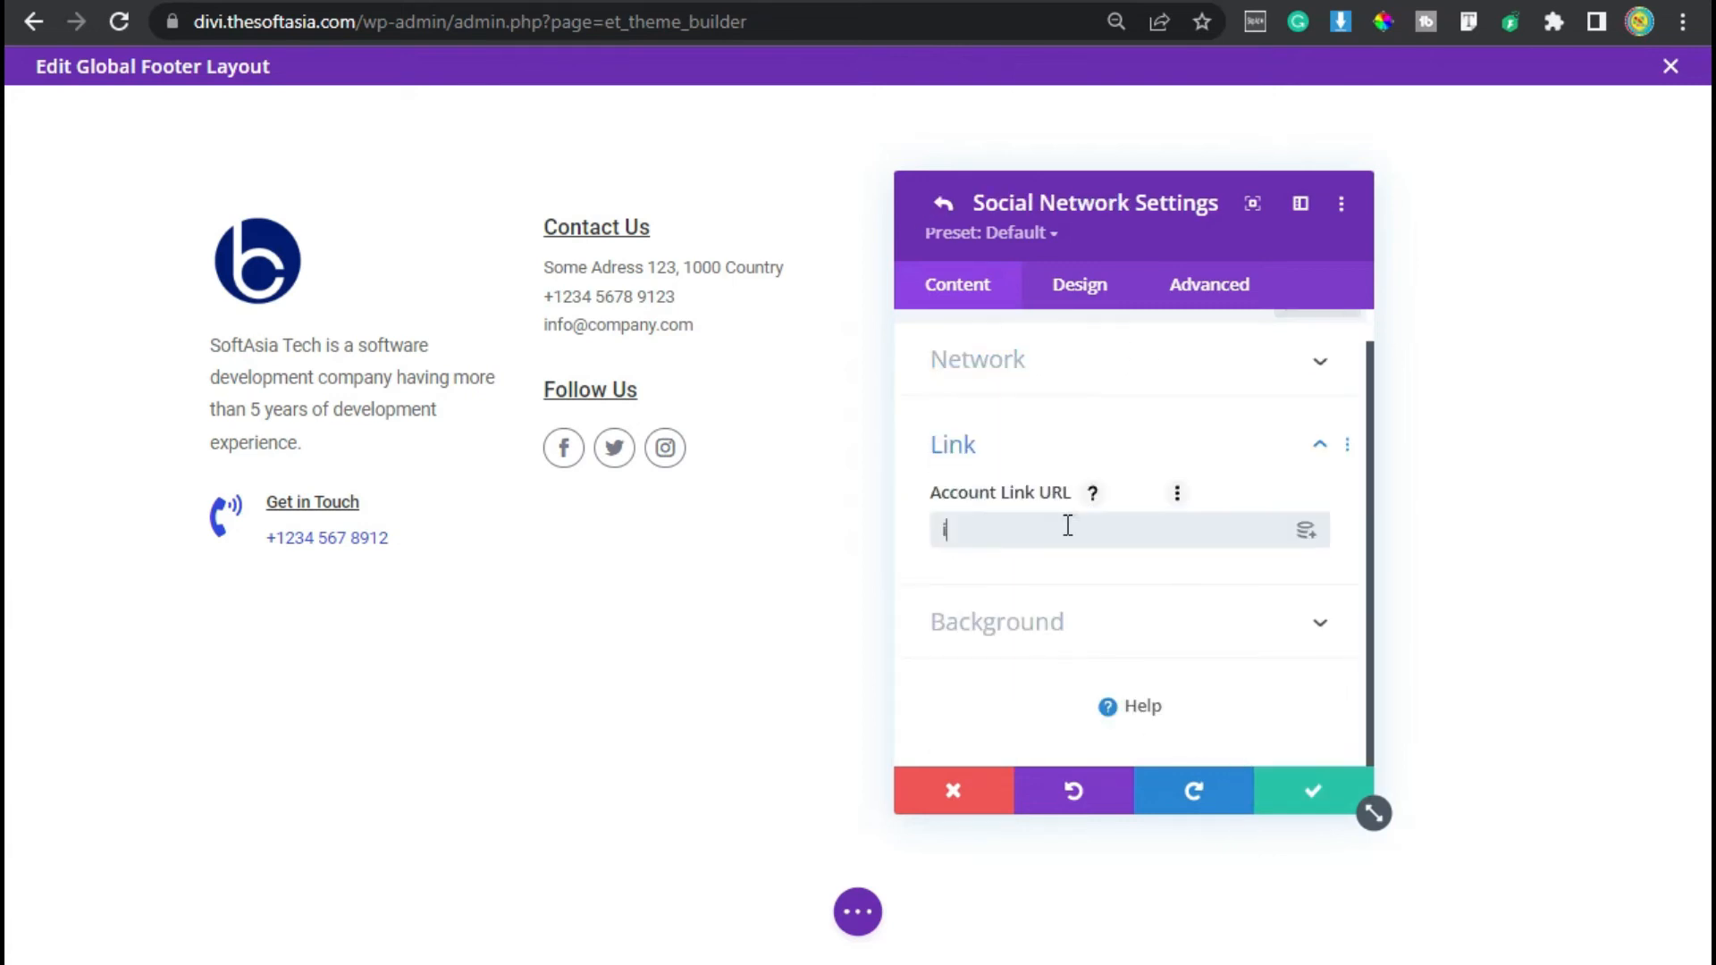
type("nstagram.com")
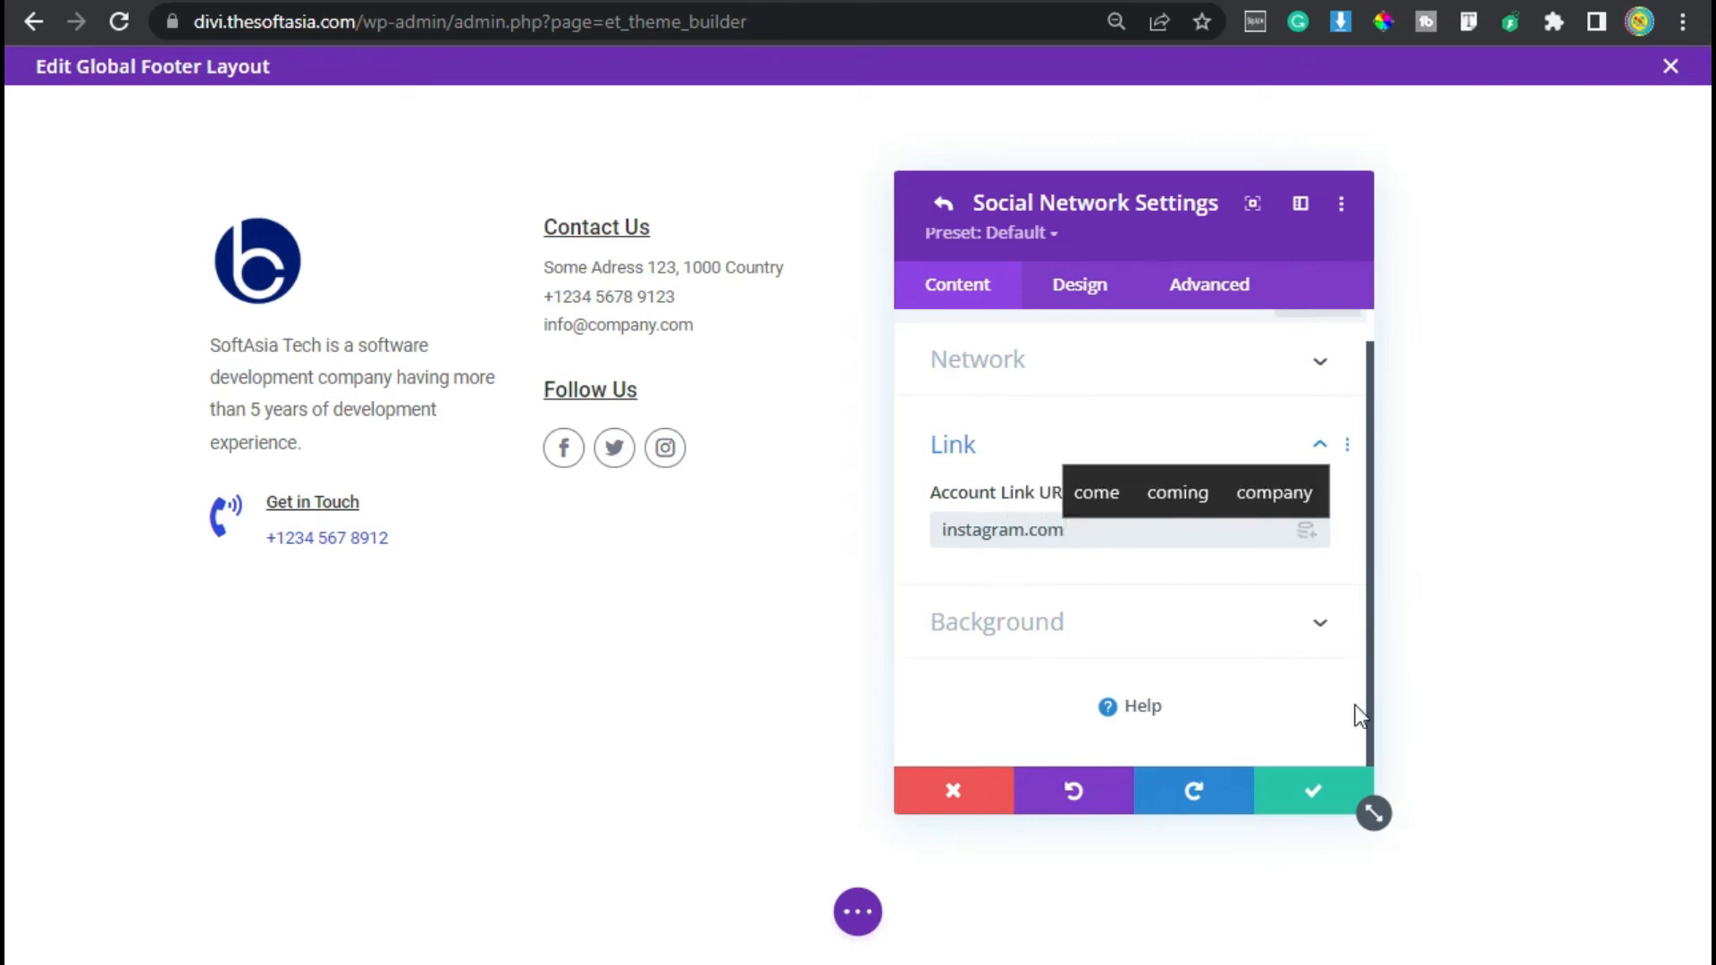
left_click(1314, 791)
- Save the social follow module, duplicate the Contact Us text and move the copy into the third column
left_click(1312, 794)
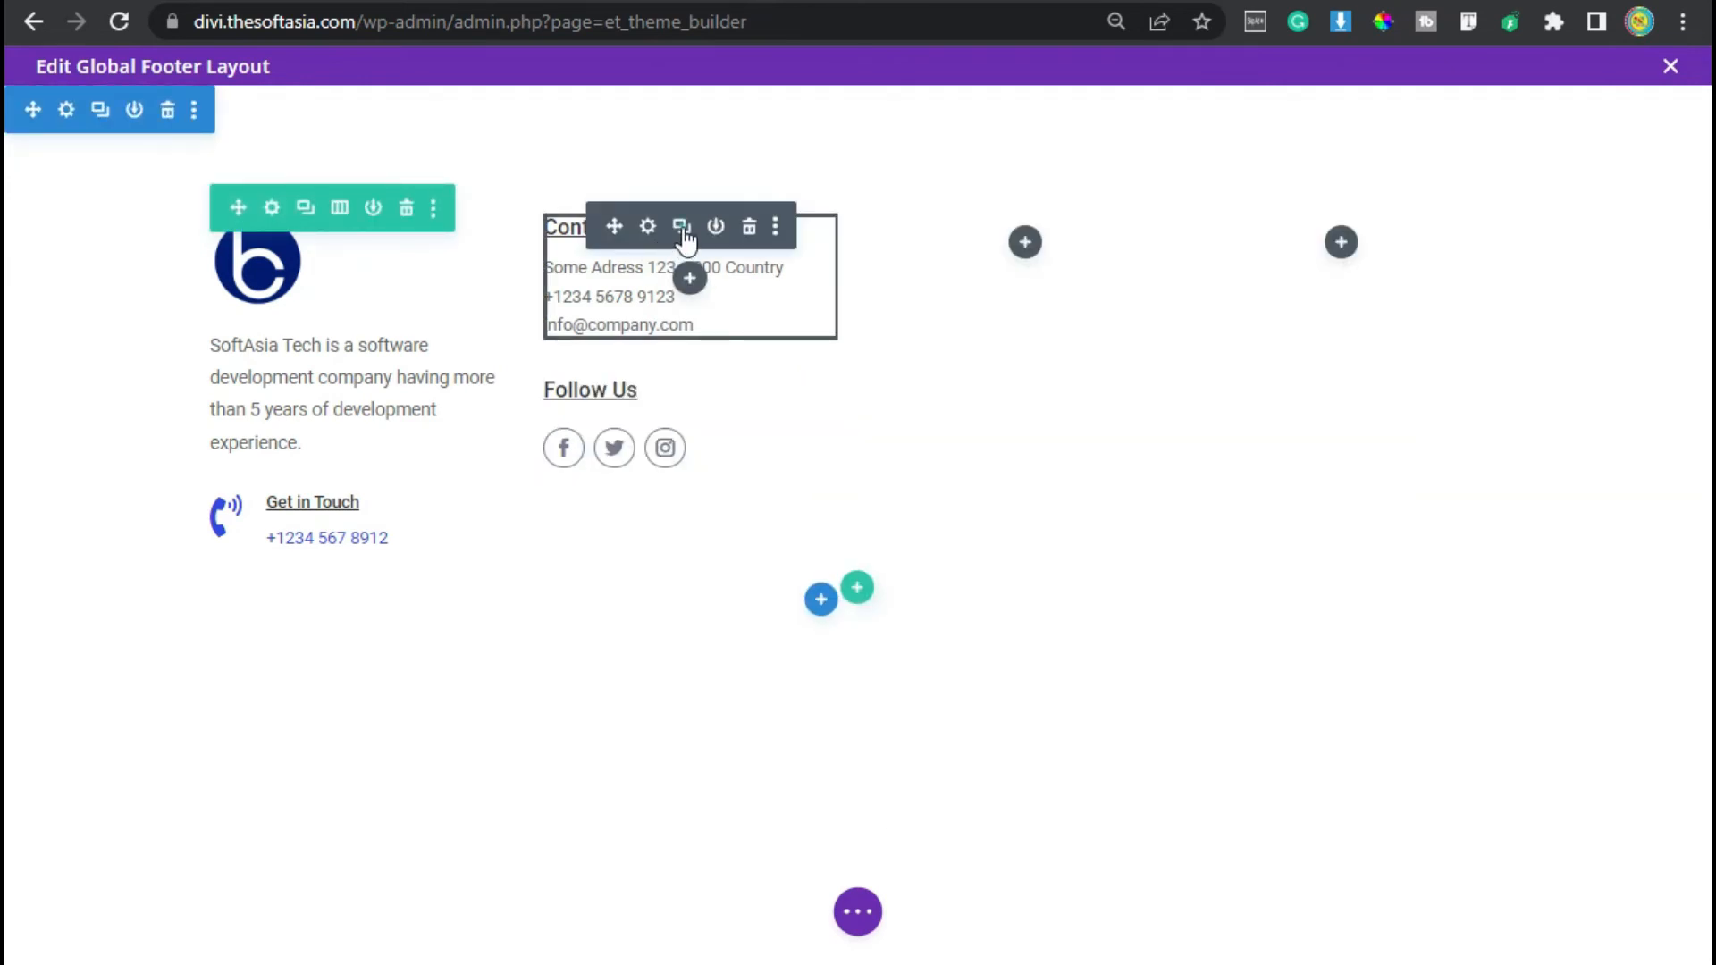
left_click(683, 231)
left_click_drag(623, 369, 1024, 259)
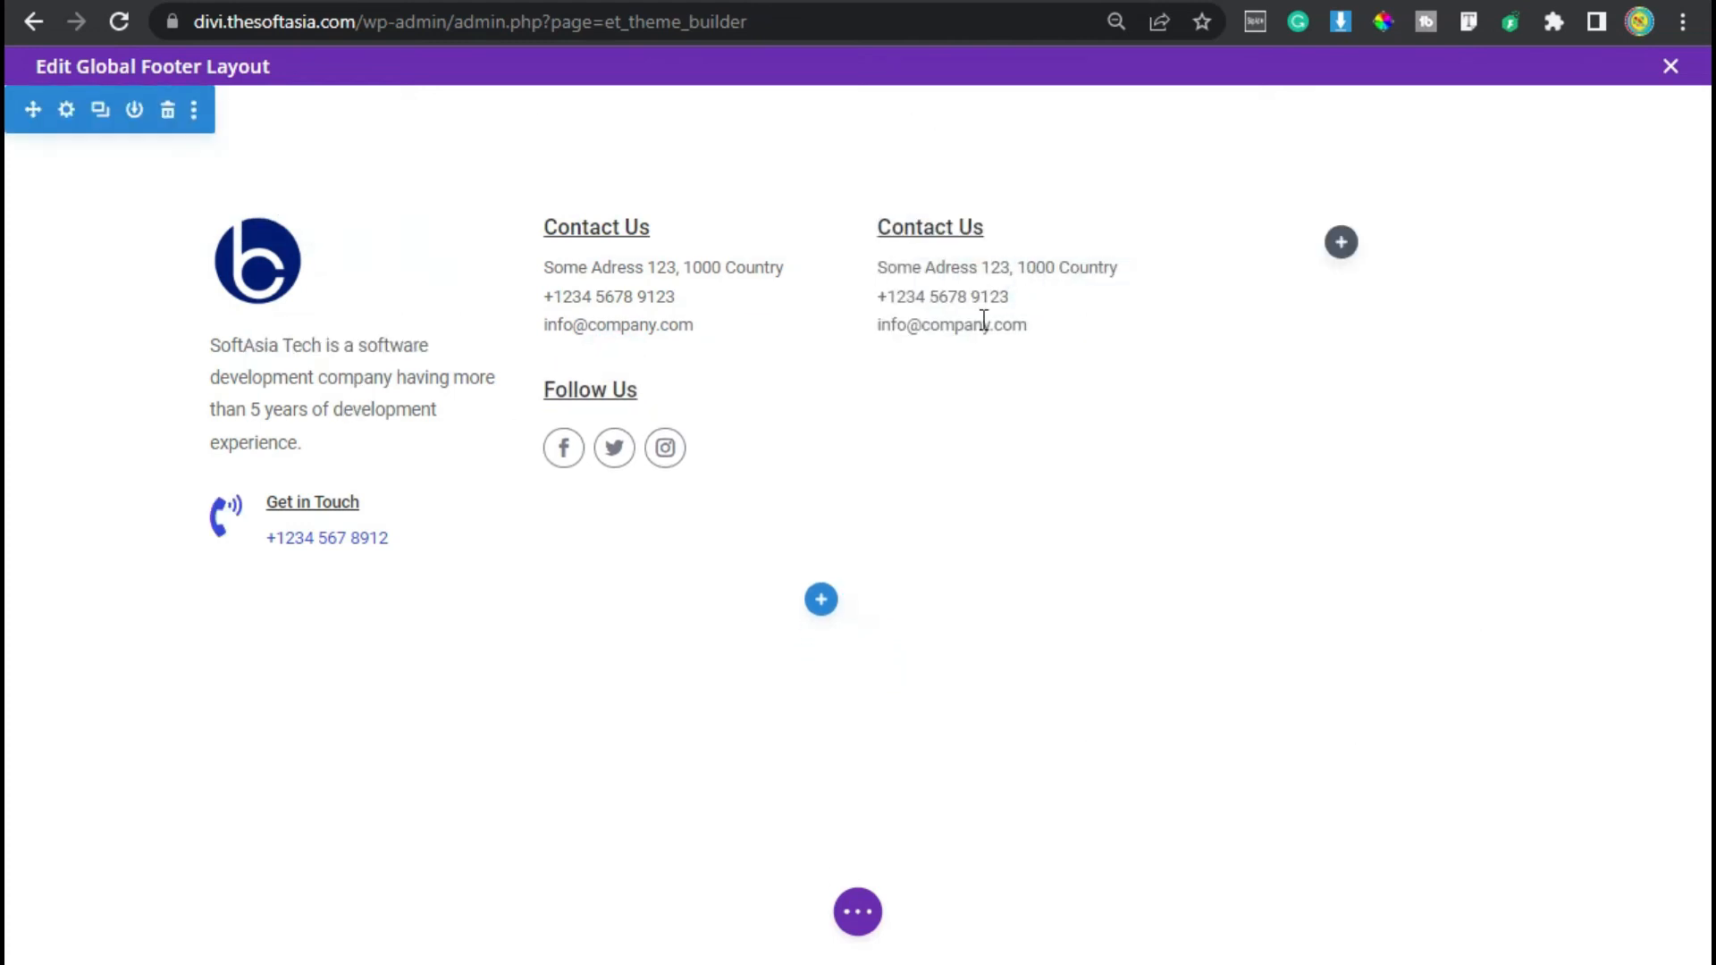
mouse_move(1001, 277)
- Replace the third column's copied text with the pasted Basic Sites heading and its list of six page names
left_click(983, 229)
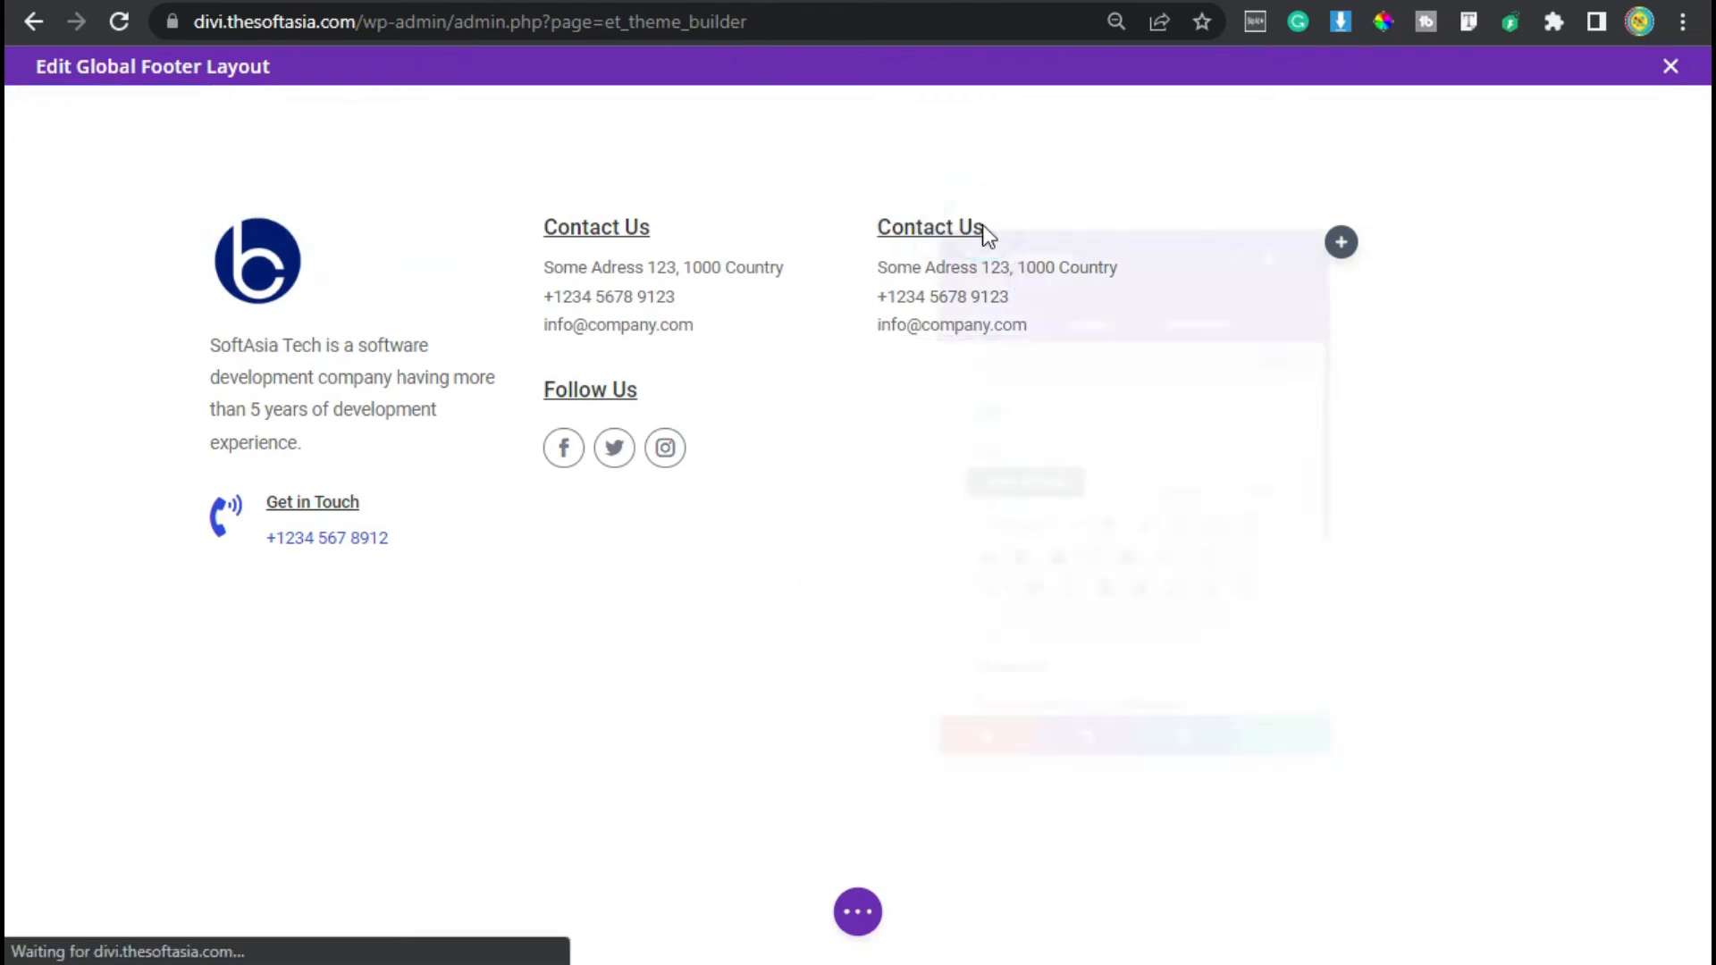
scroll(1045, 586, "down", 5)
left_click(1077, 443)
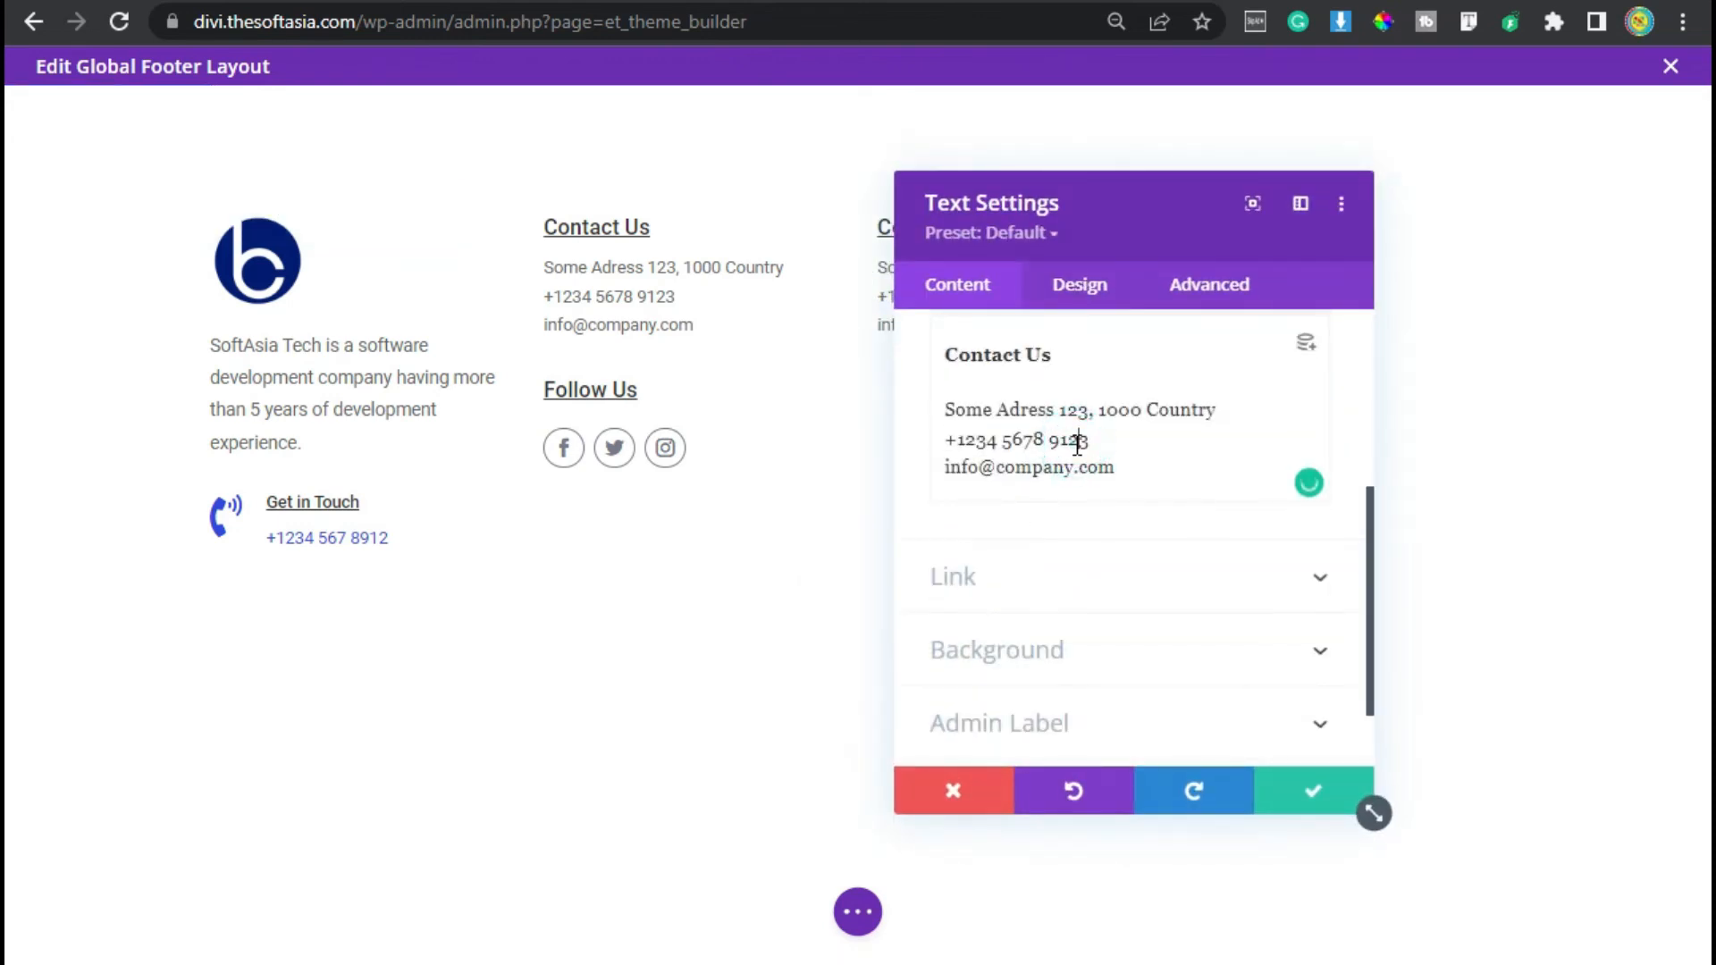
key("ctrl+a")
type("Basic Sites  Home Services About Us Projects Blog Contact")
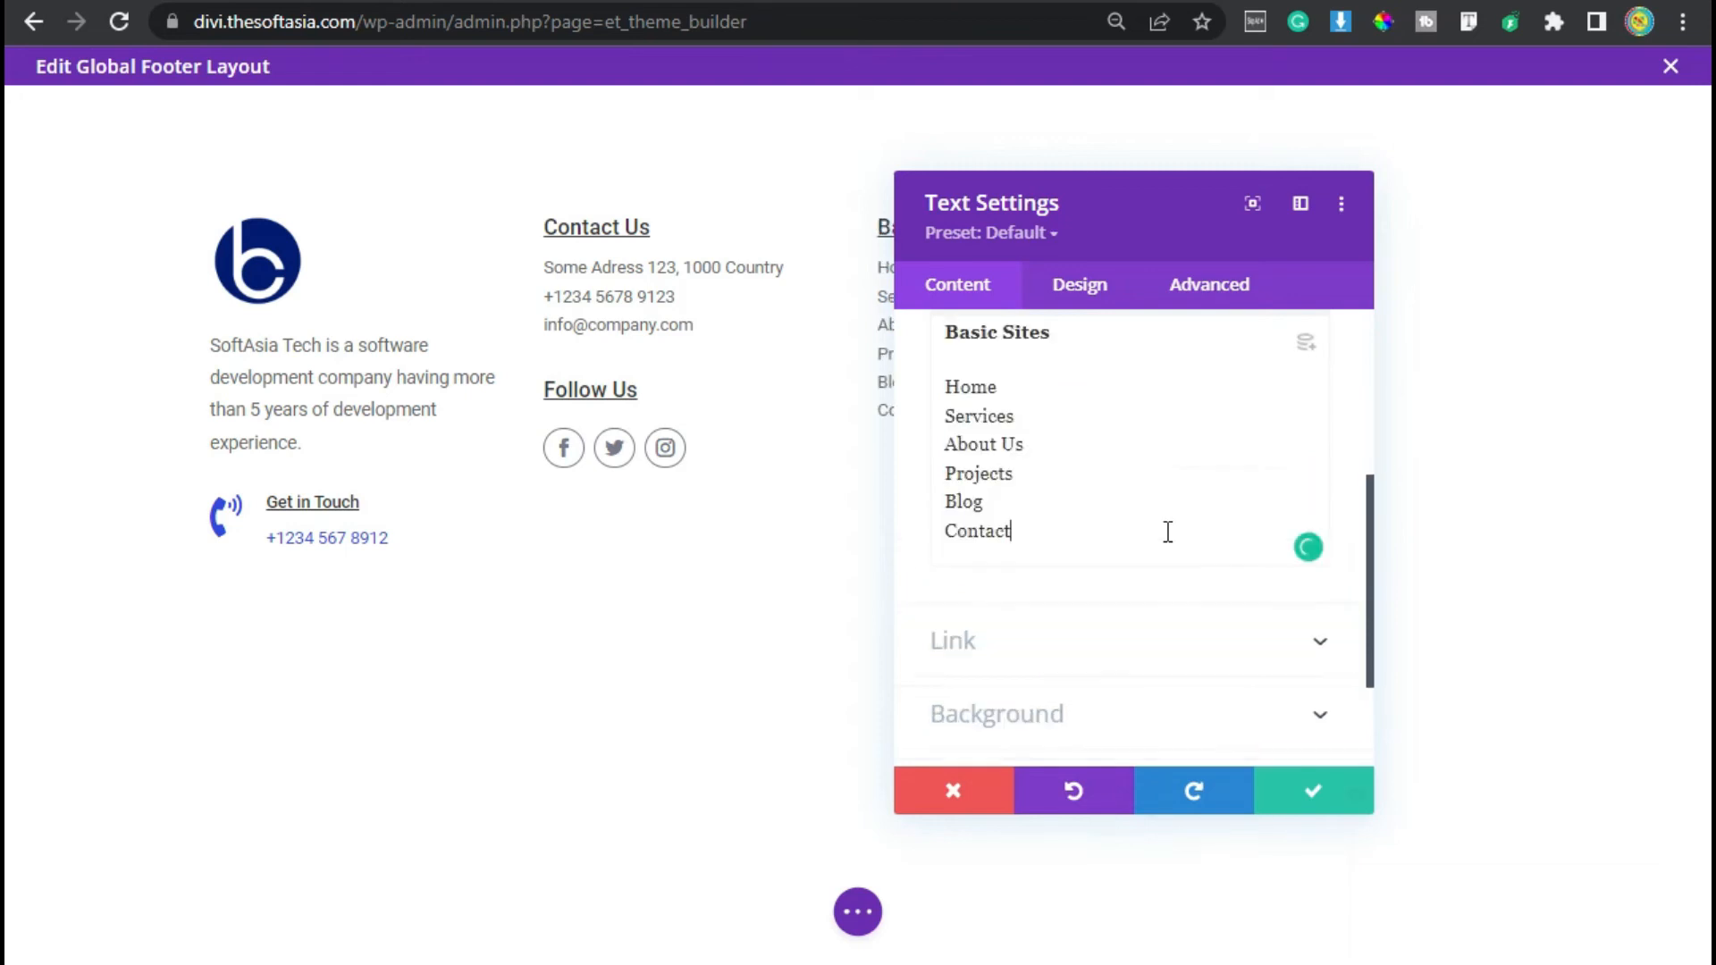
left_click_drag(1080, 226, 1293, 222)
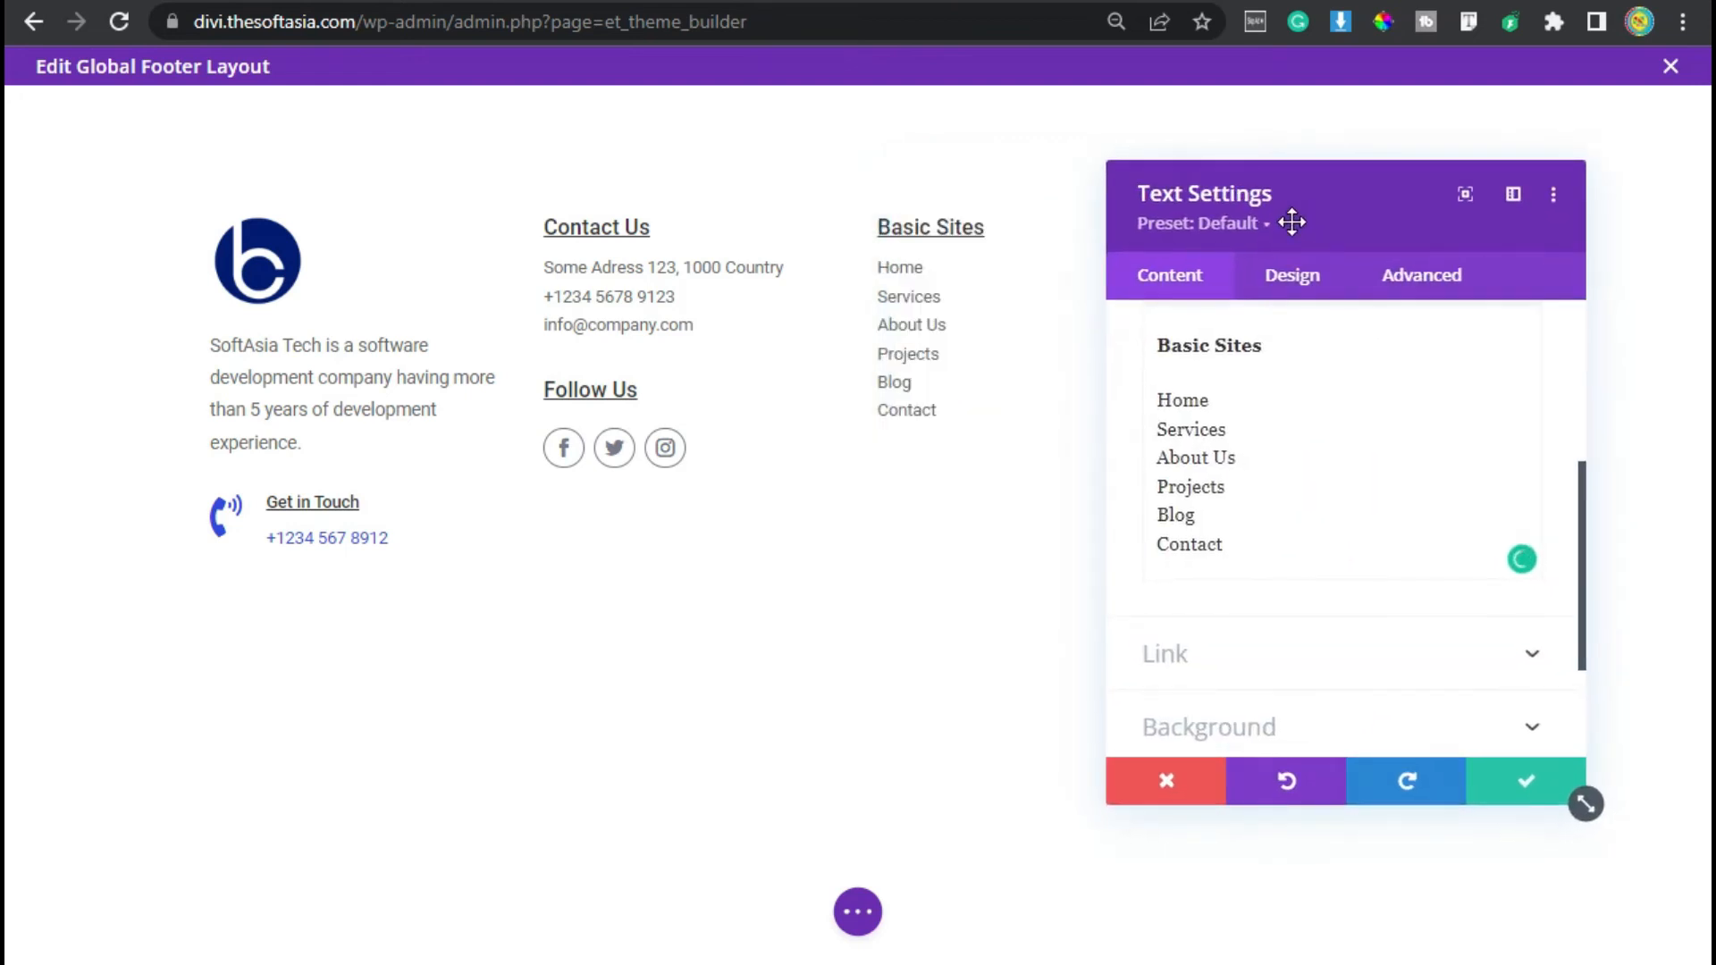
- Set the Basic Sites text line height to 30px and save the module
left_click(1294, 277)
left_click(1291, 387)
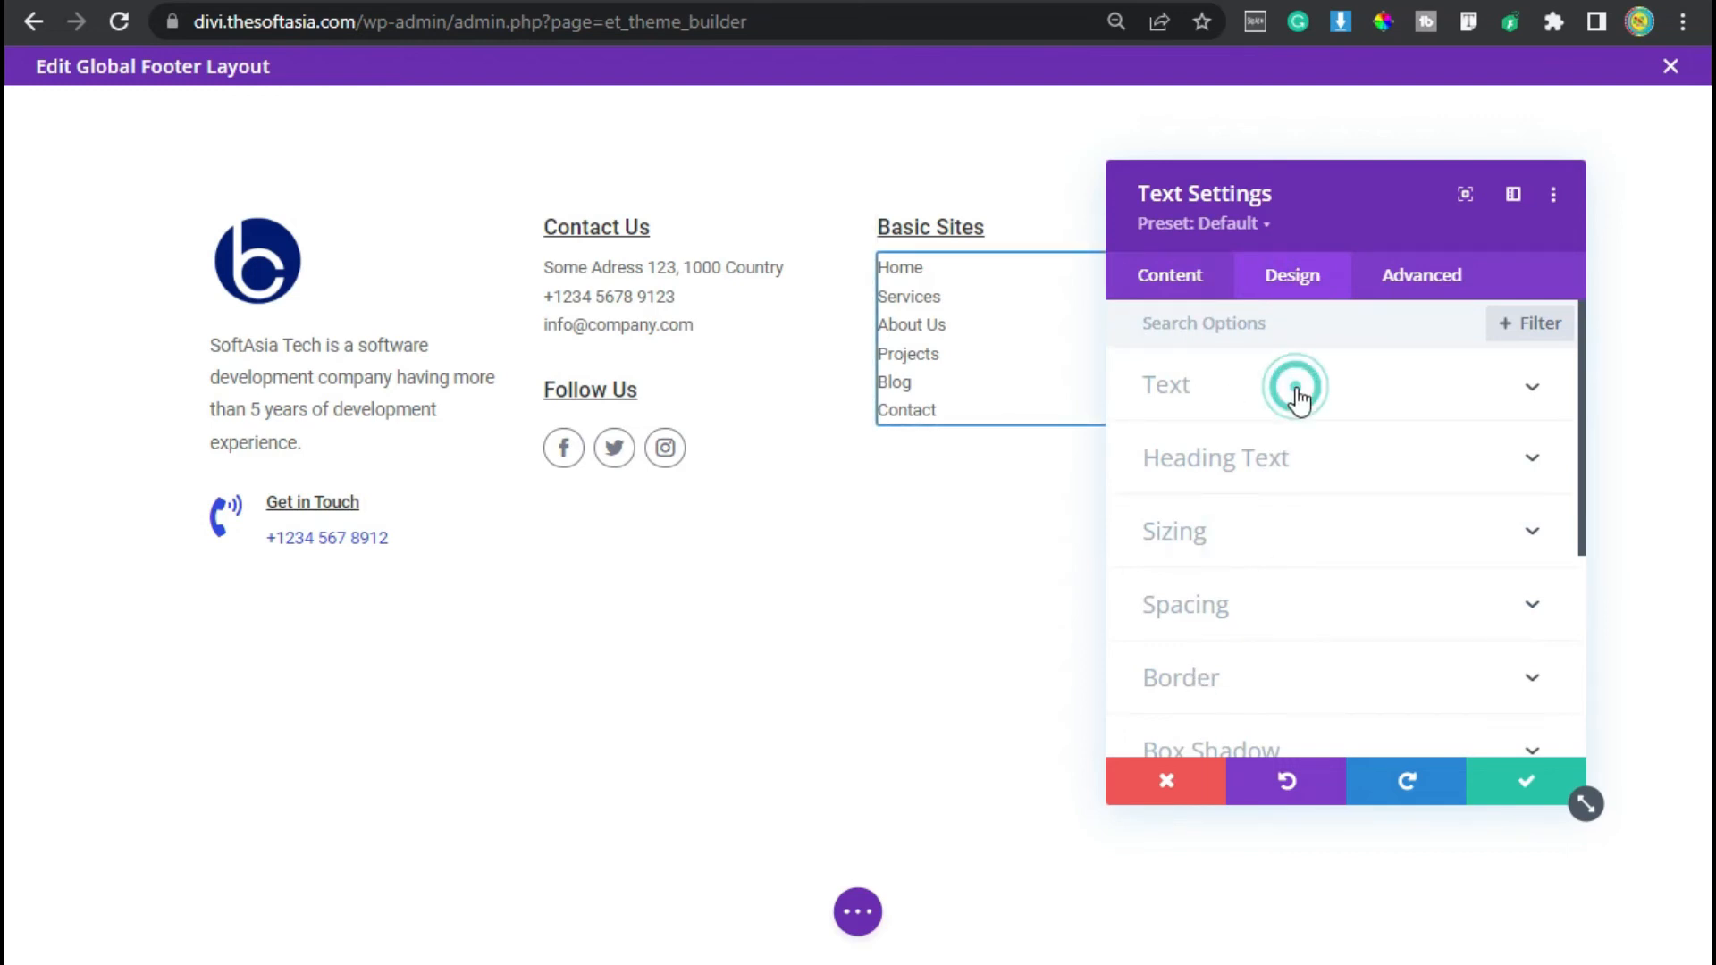
scroll(1314, 601, "down", 4)
scroll(1316, 606, "down", 3)
left_click(1455, 443)
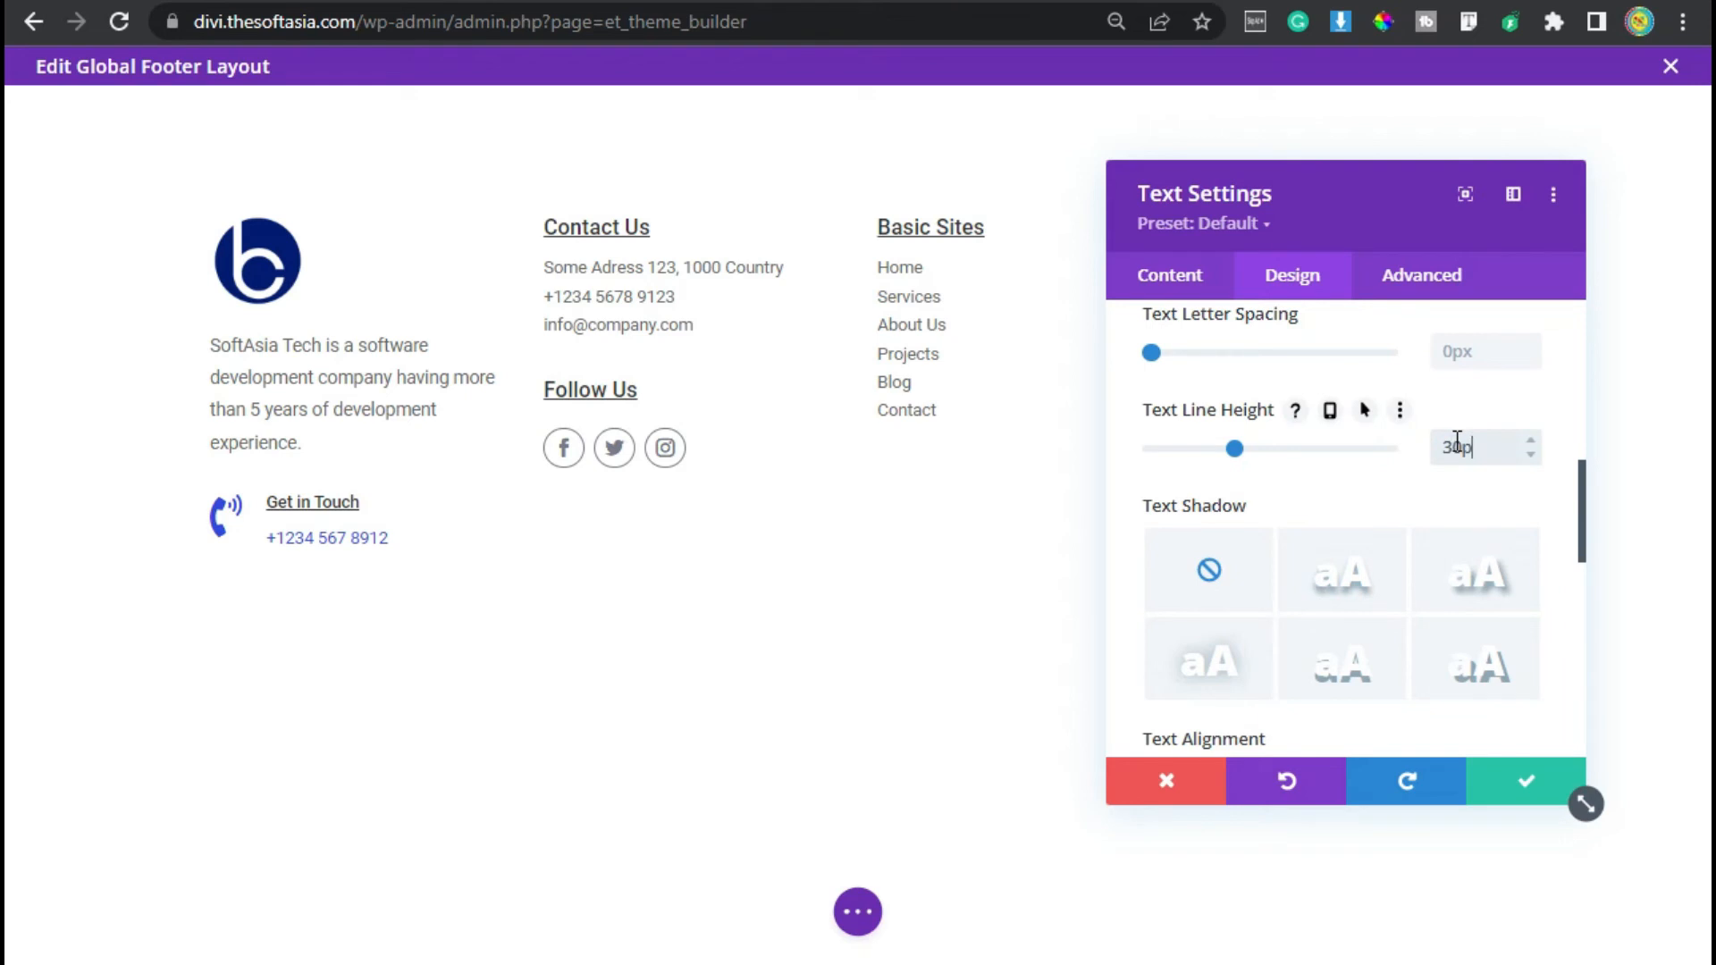
type("30px")
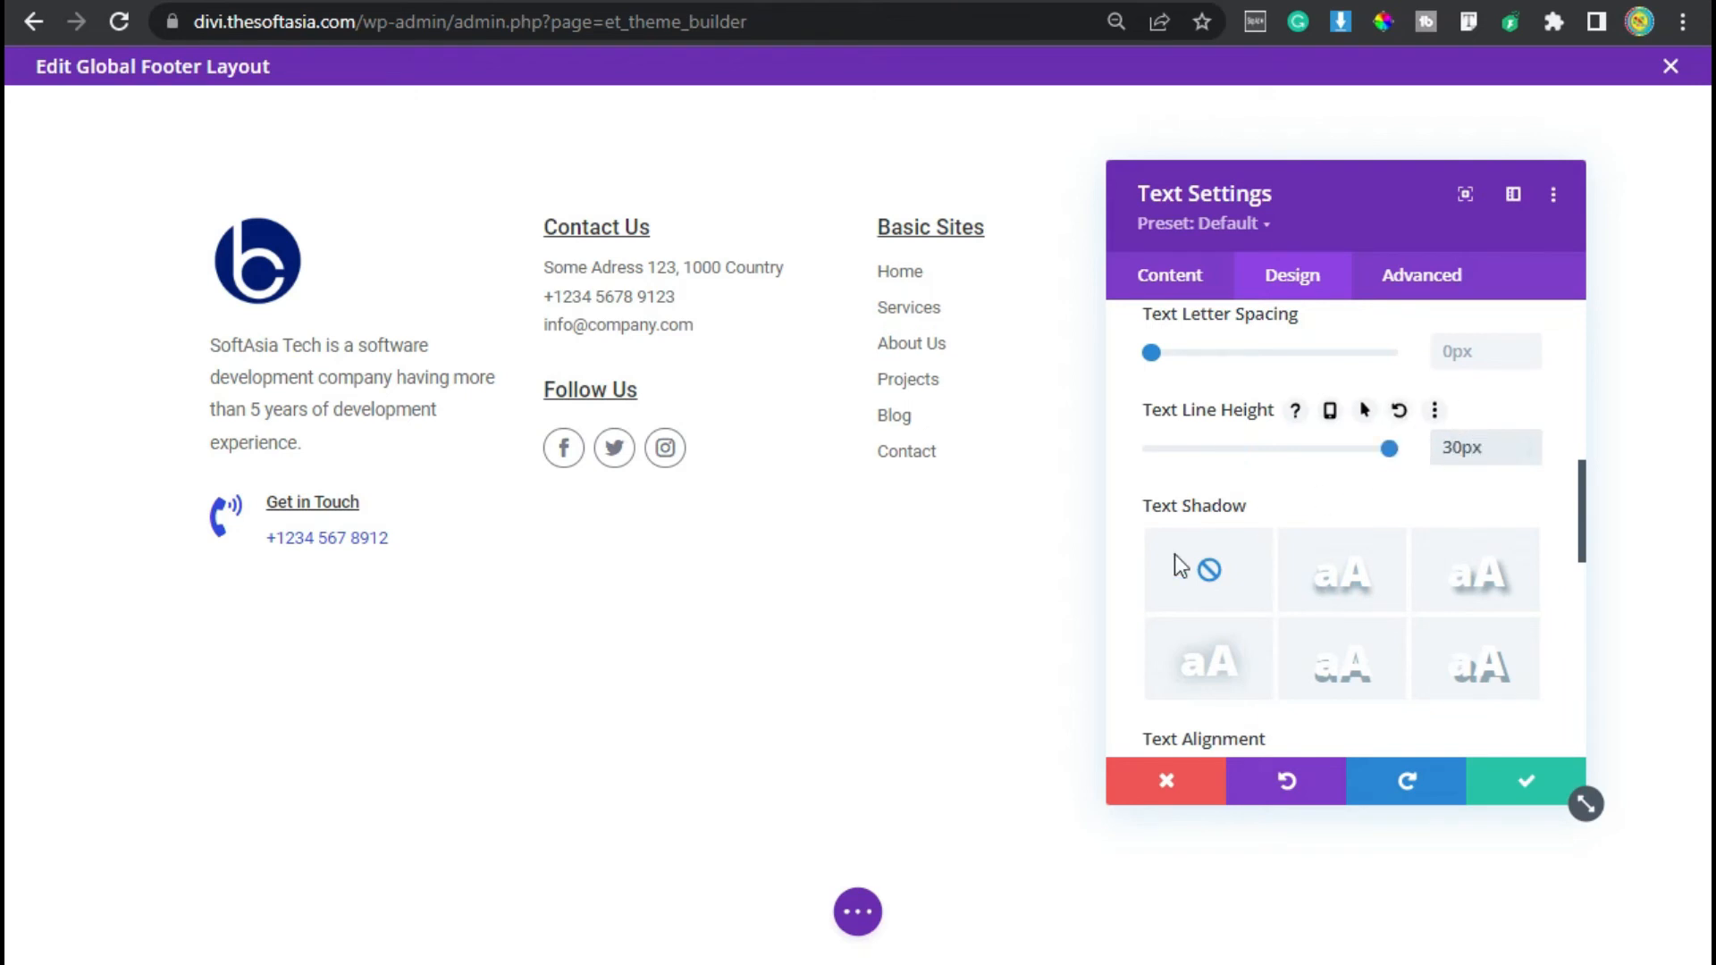
left_click(1525, 785)
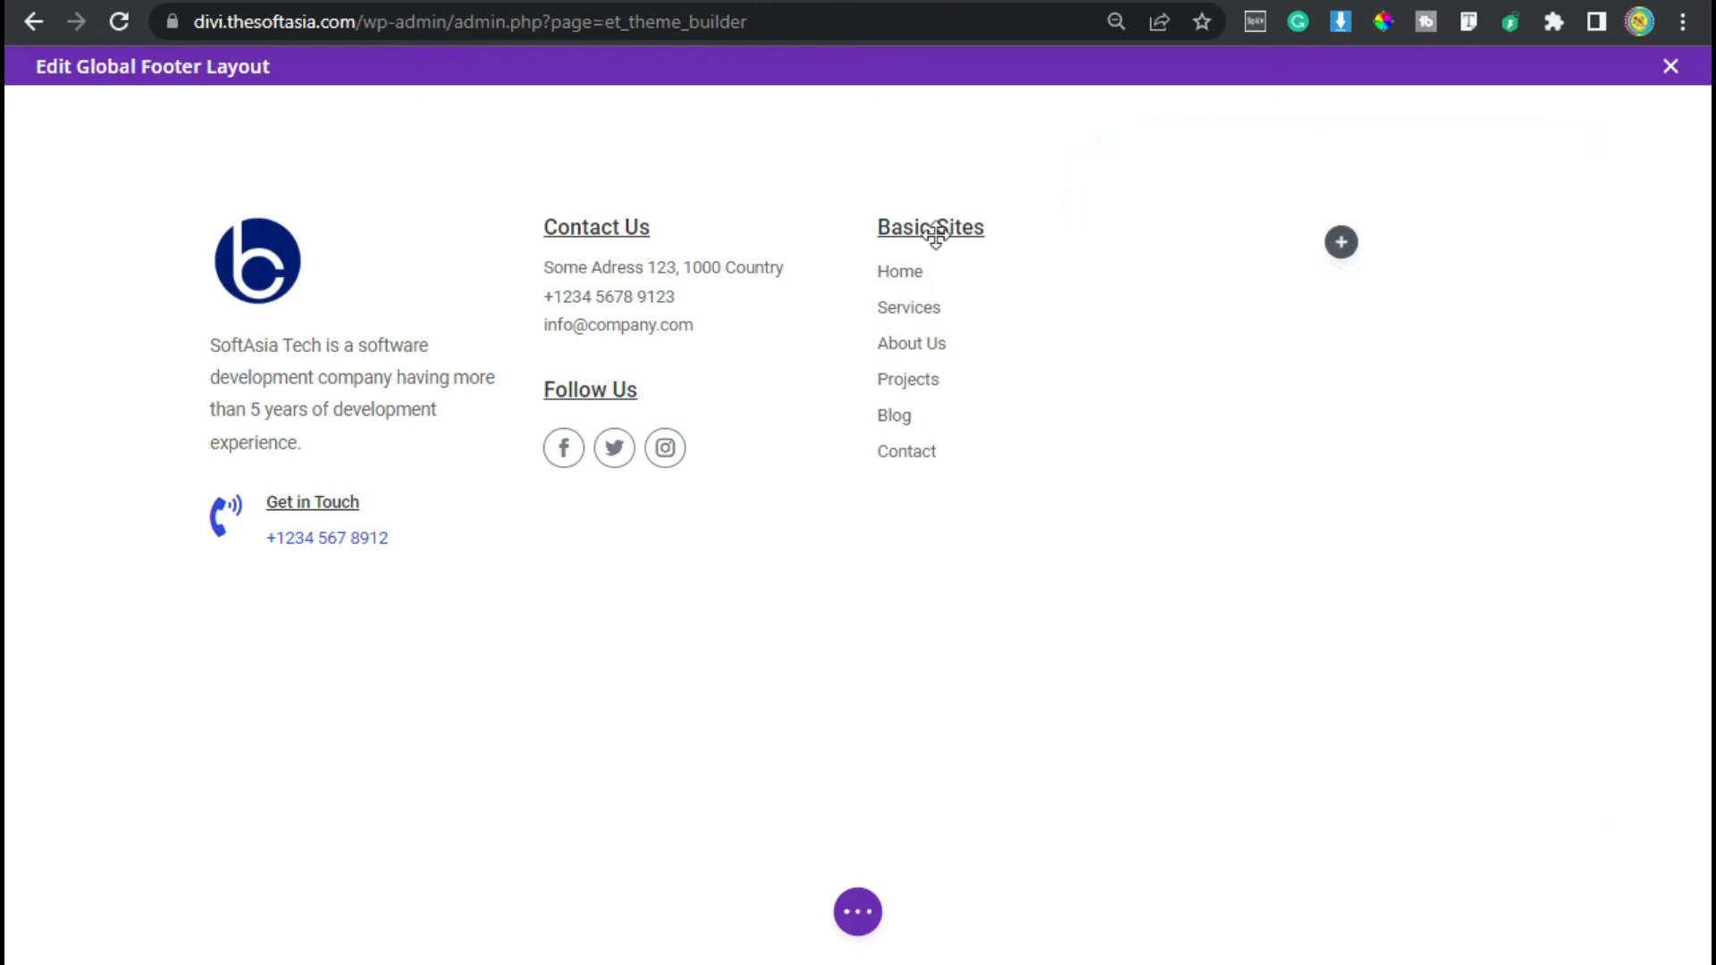
- Duplicate the Basic Sites text module and move the copy into the fourth column
mouse_move(987, 290)
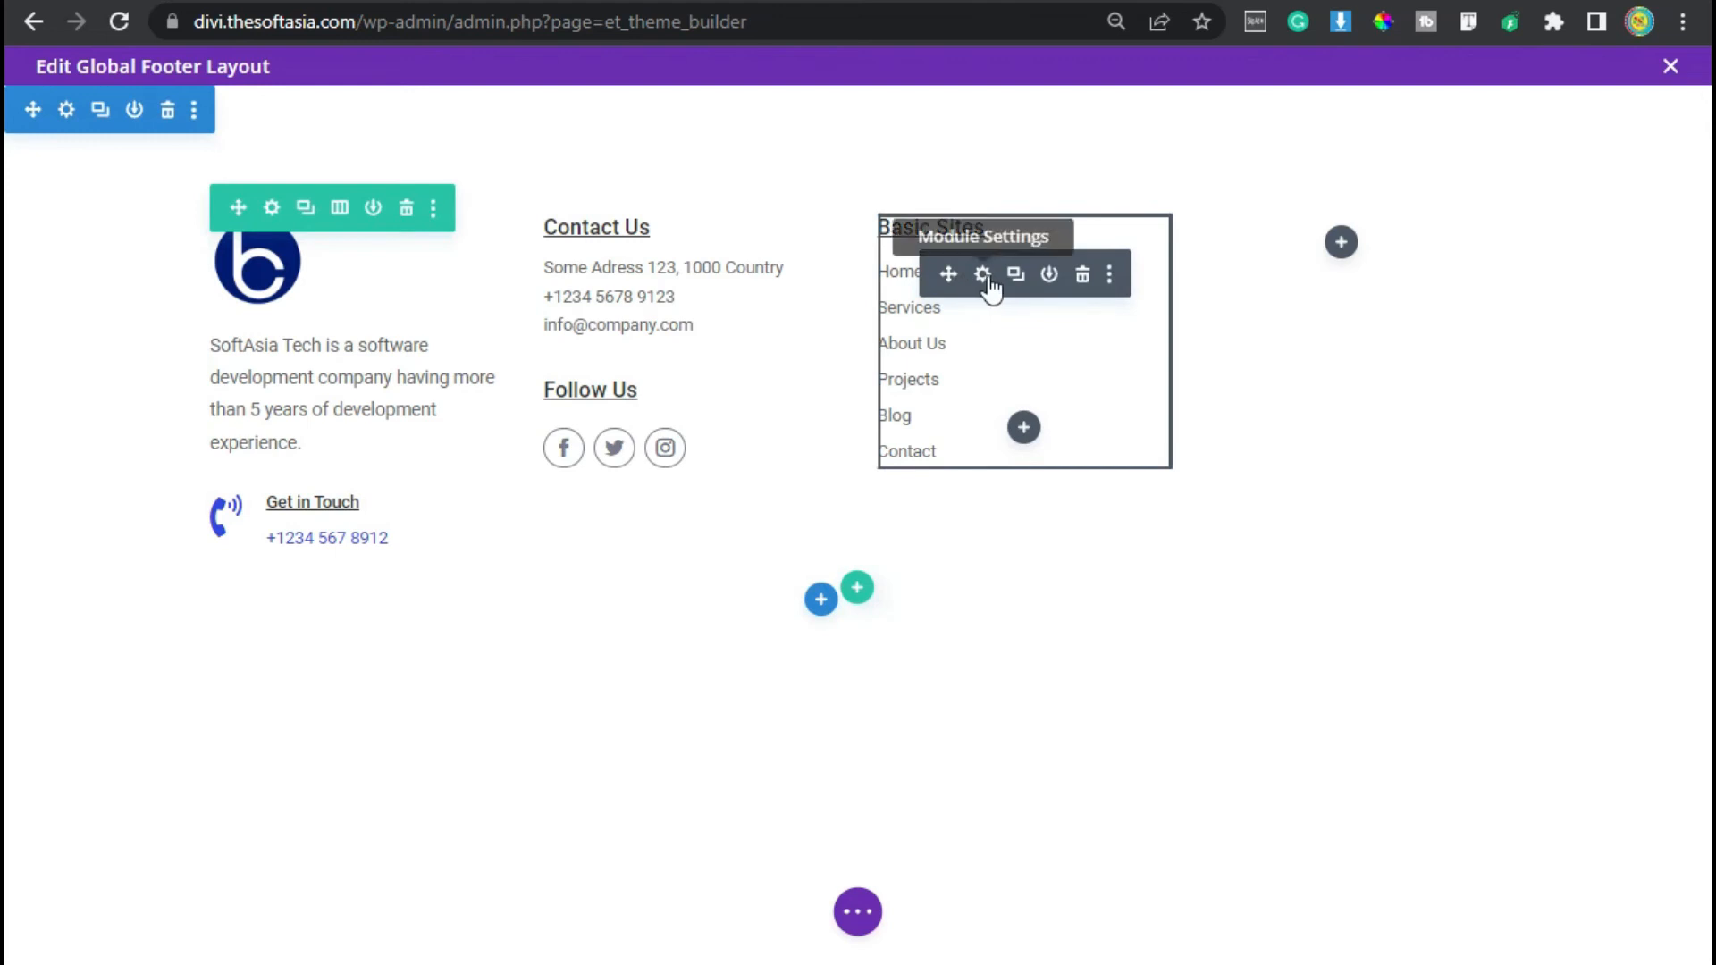
left_click(1016, 274)
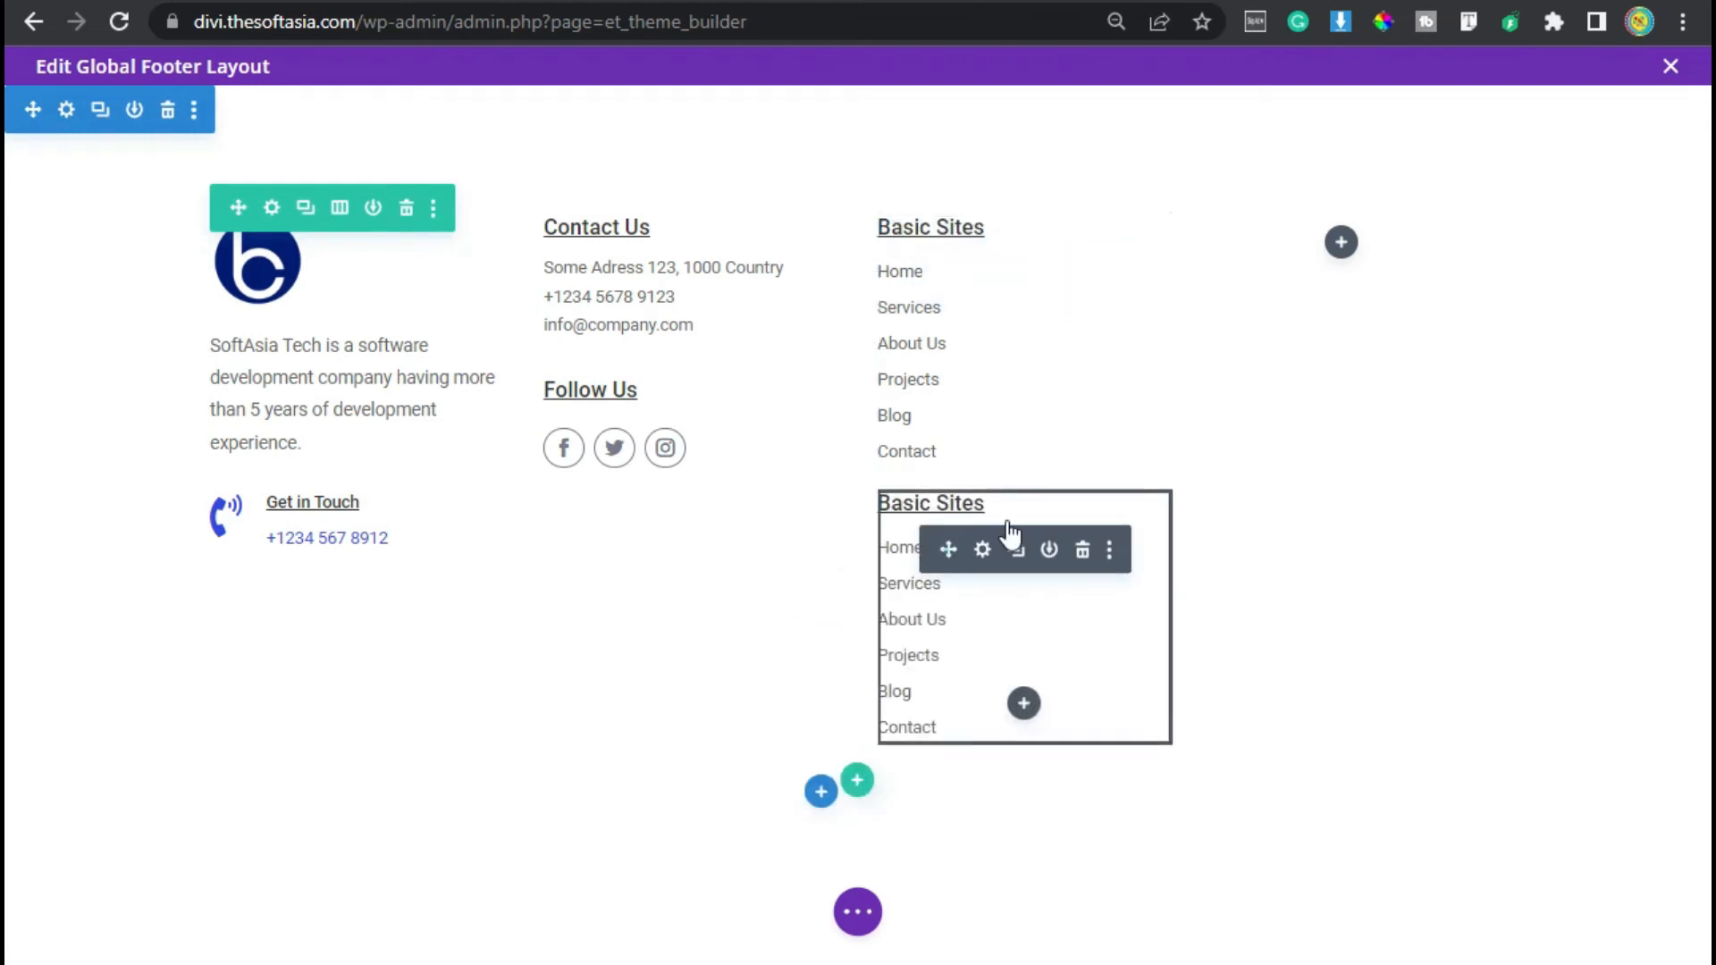
left_click(1082, 549)
key("ctrl+v")
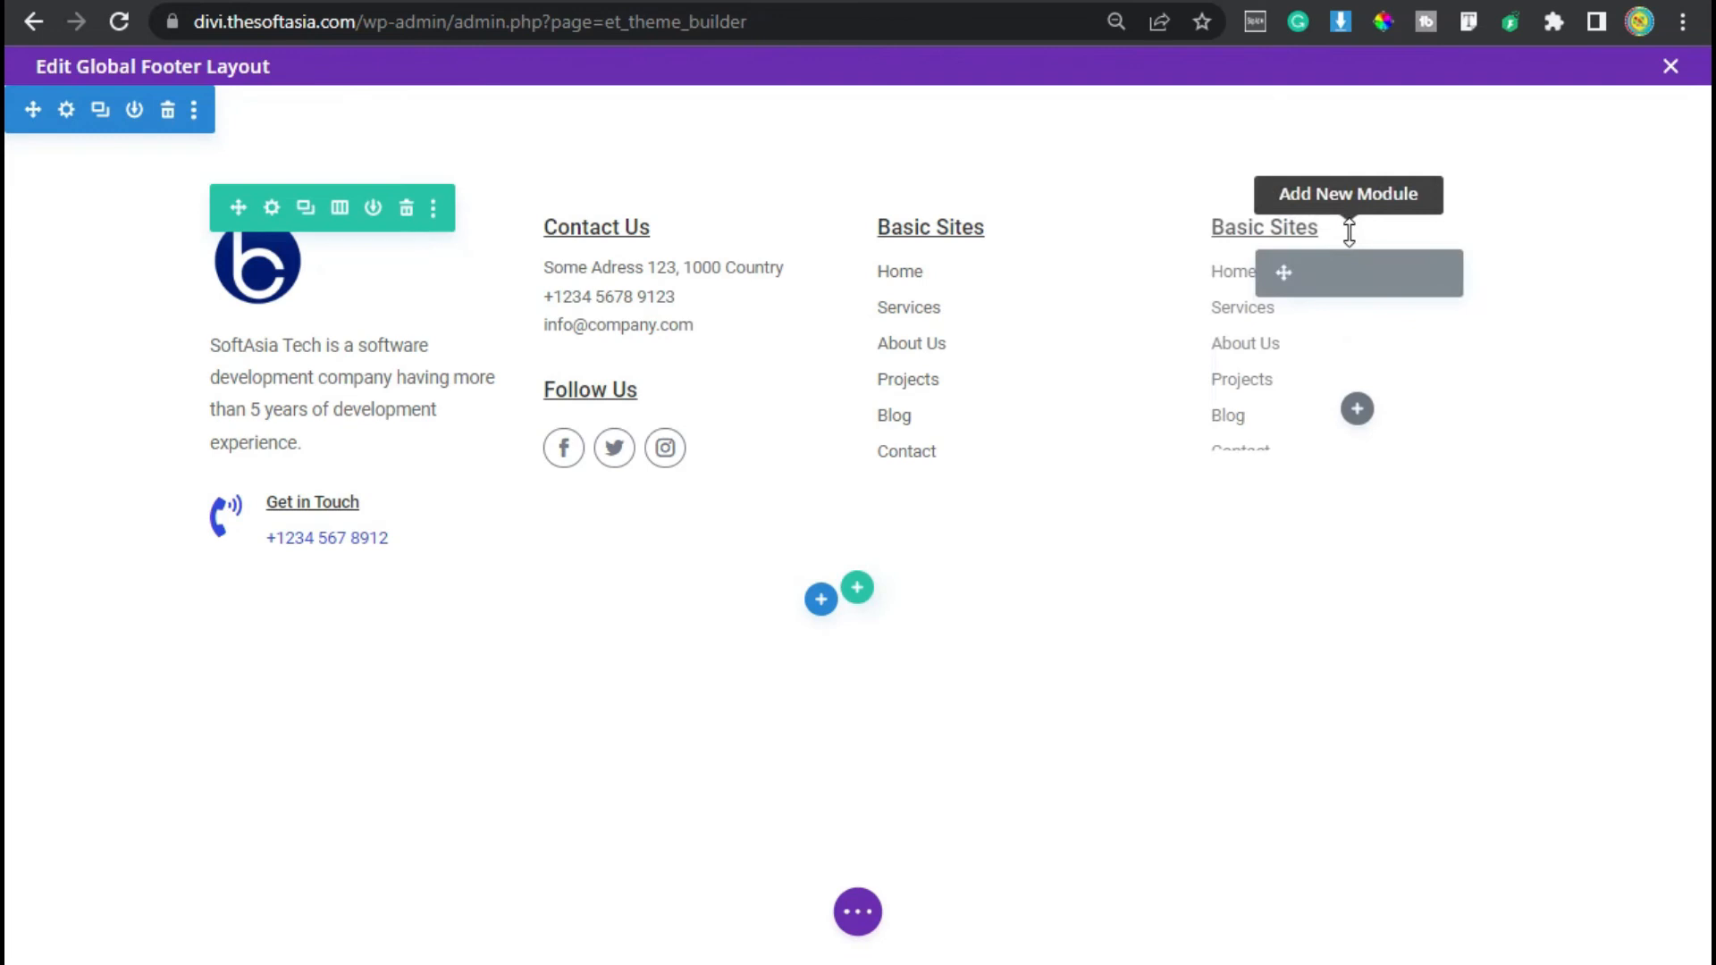
- Replace the fourth column's text with the pasted Our Services heading and service list, and save
left_click(1315, 274)
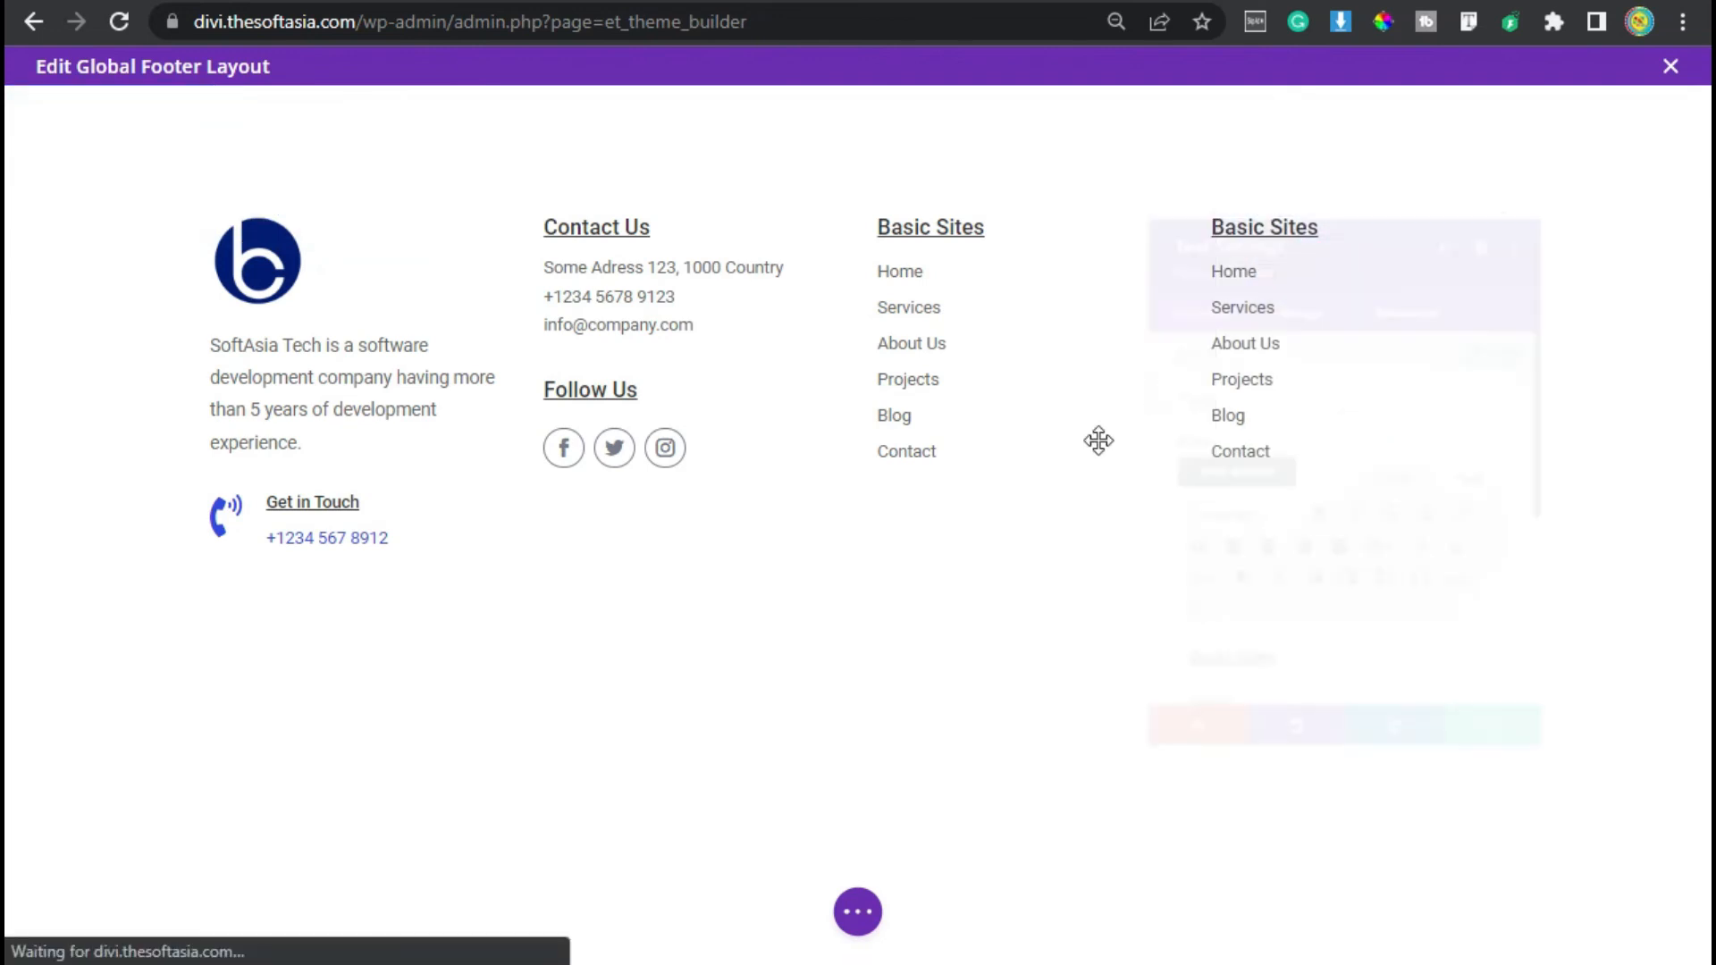
scroll(1298, 581, "down", 4)
key("ctrl+a")
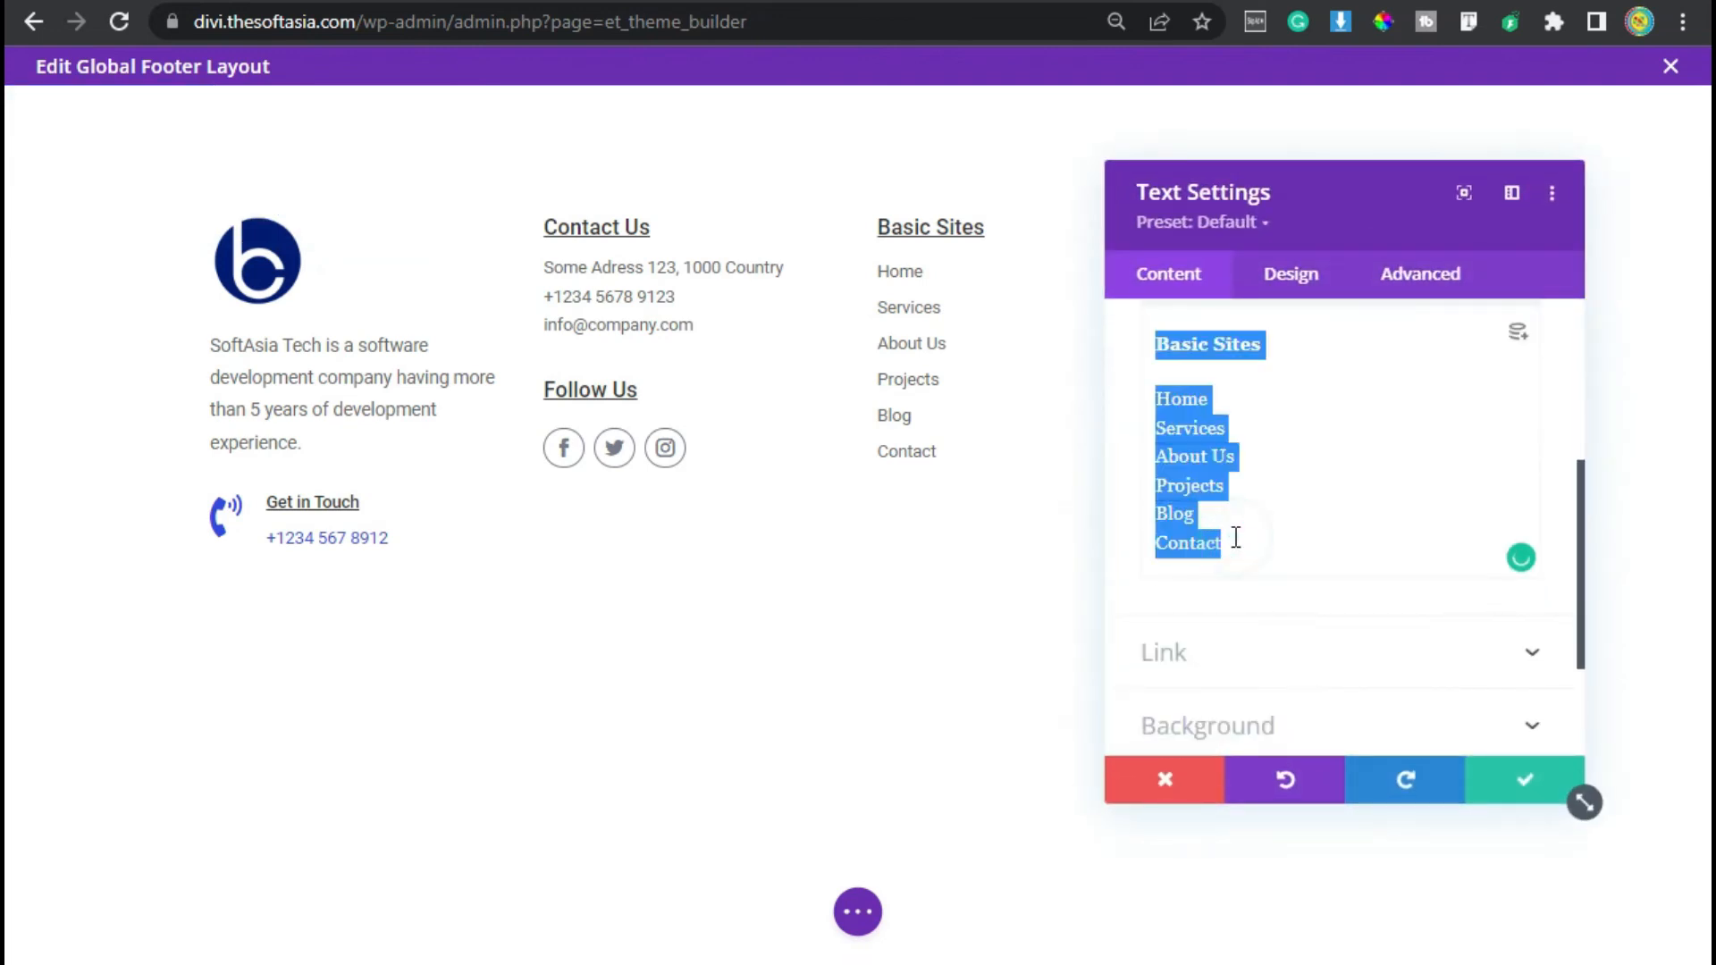
type("Our Services Facebook Marketing Google Ads Instagram Marketing Website Design Web Development App Development")
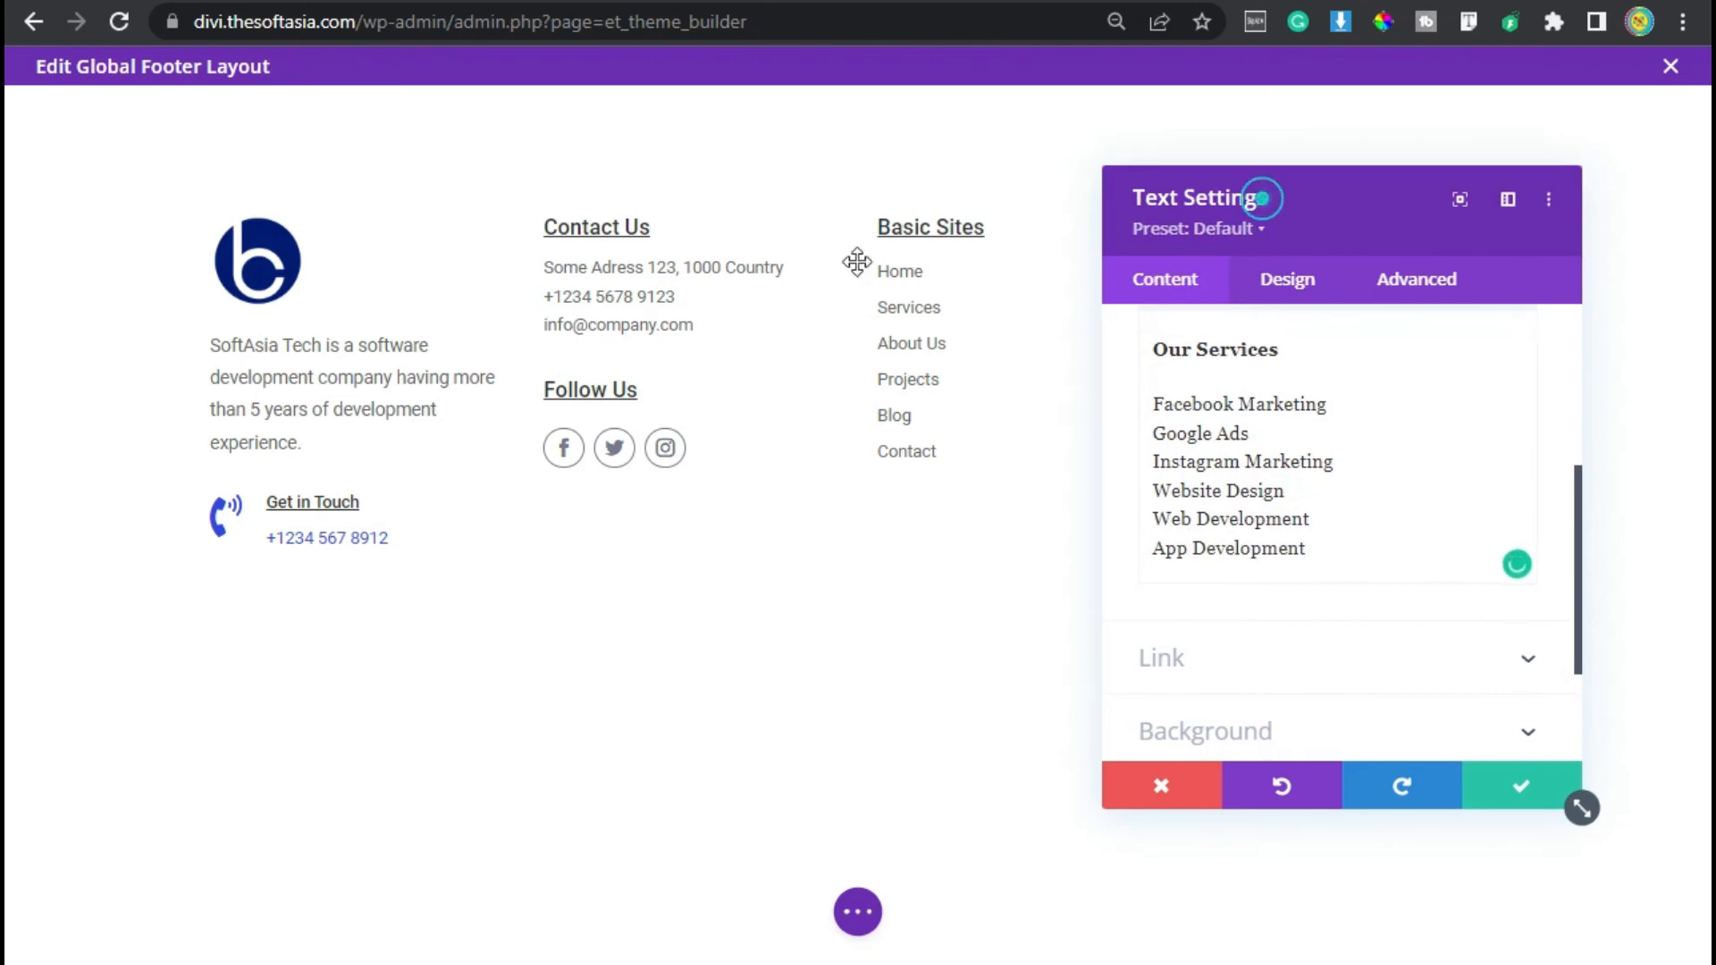
left_click_drag(1264, 191, 662, 251)
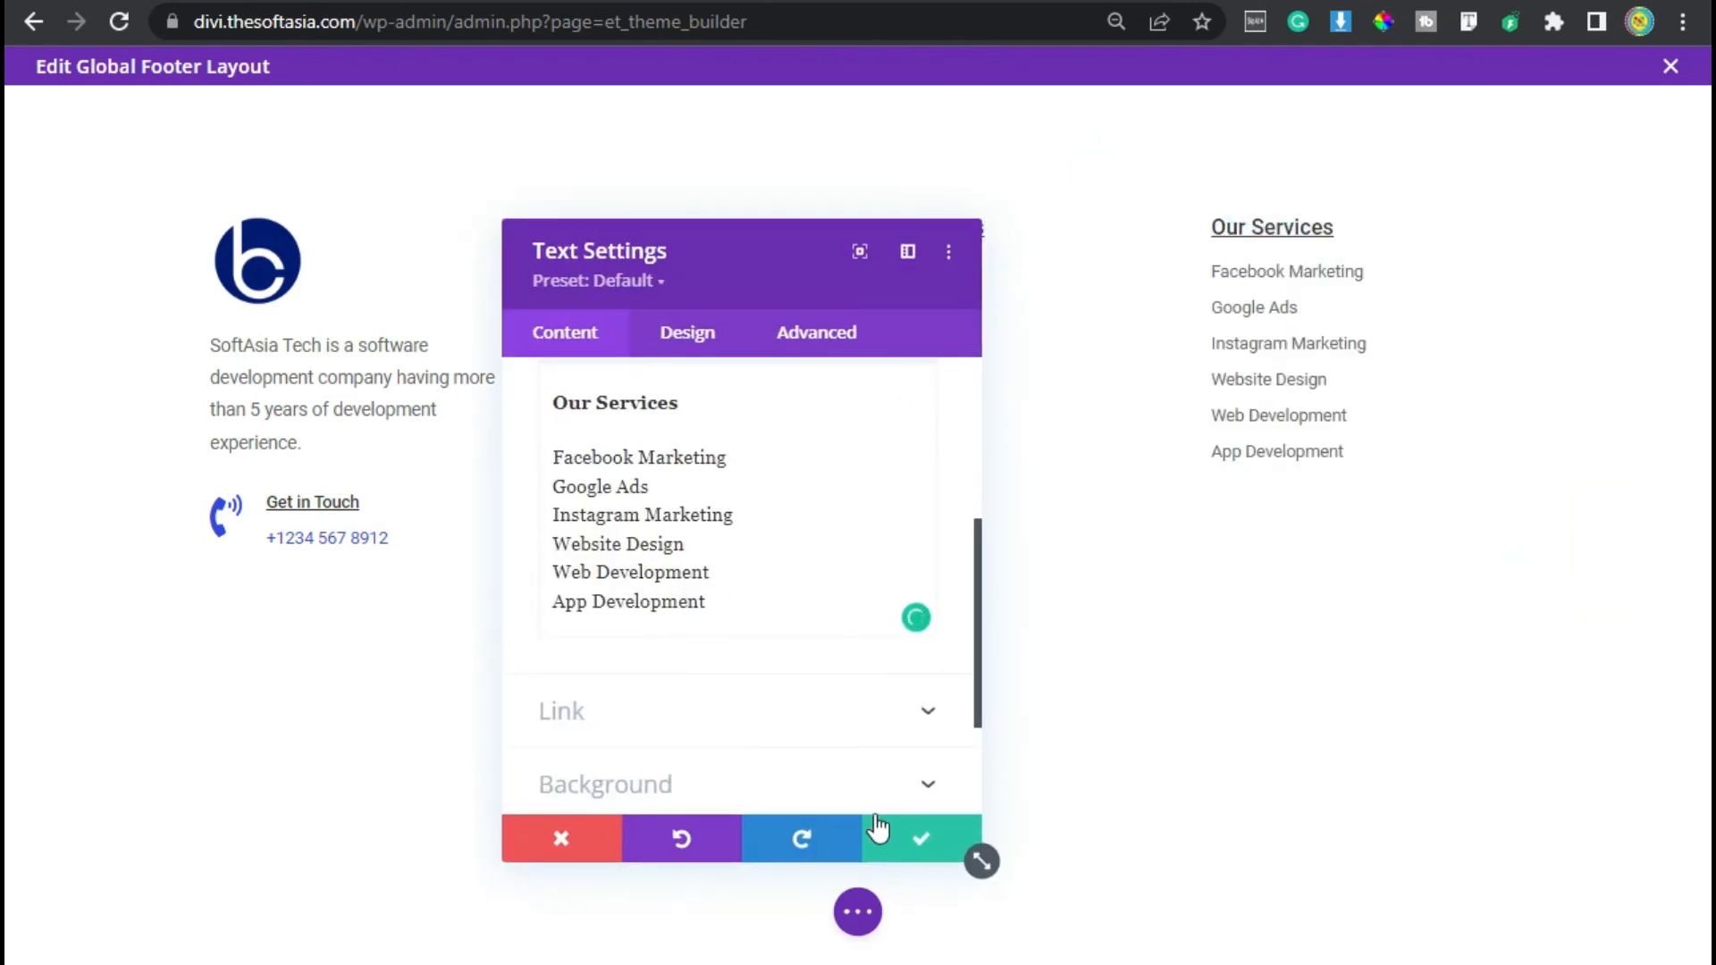
left_click(922, 857)
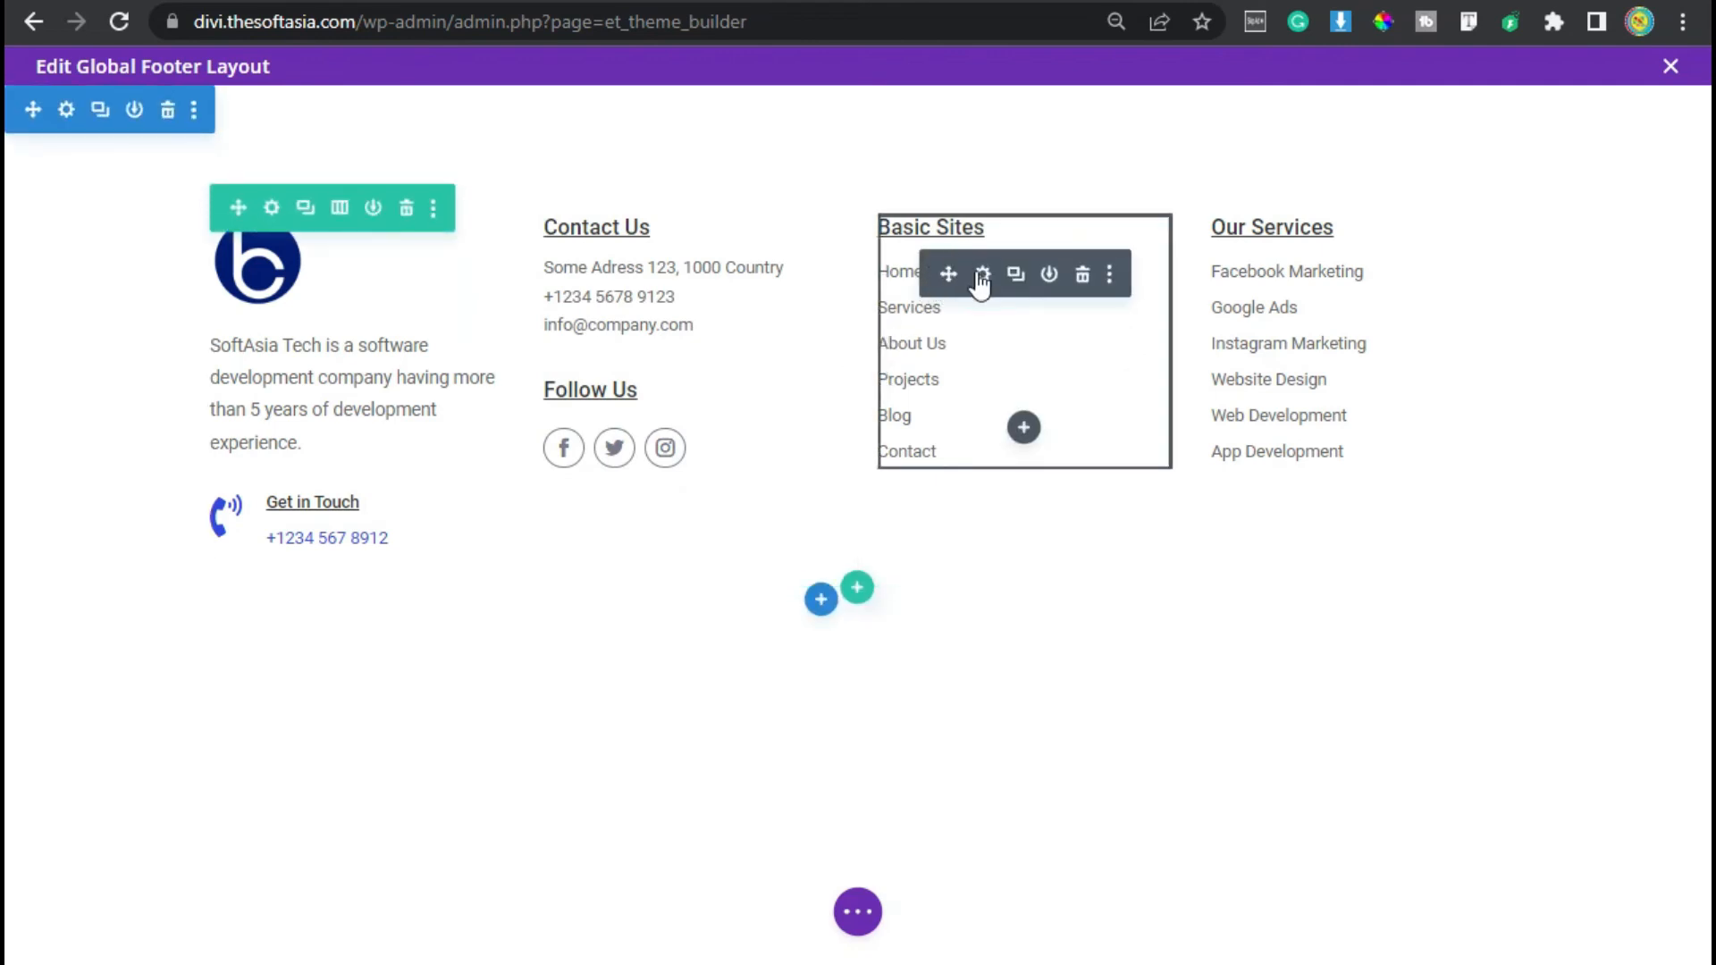
- Reopen the Basic Sites text and link the Home item to #home
left_click(981, 274)
scroll(769, 582, "down", 3)
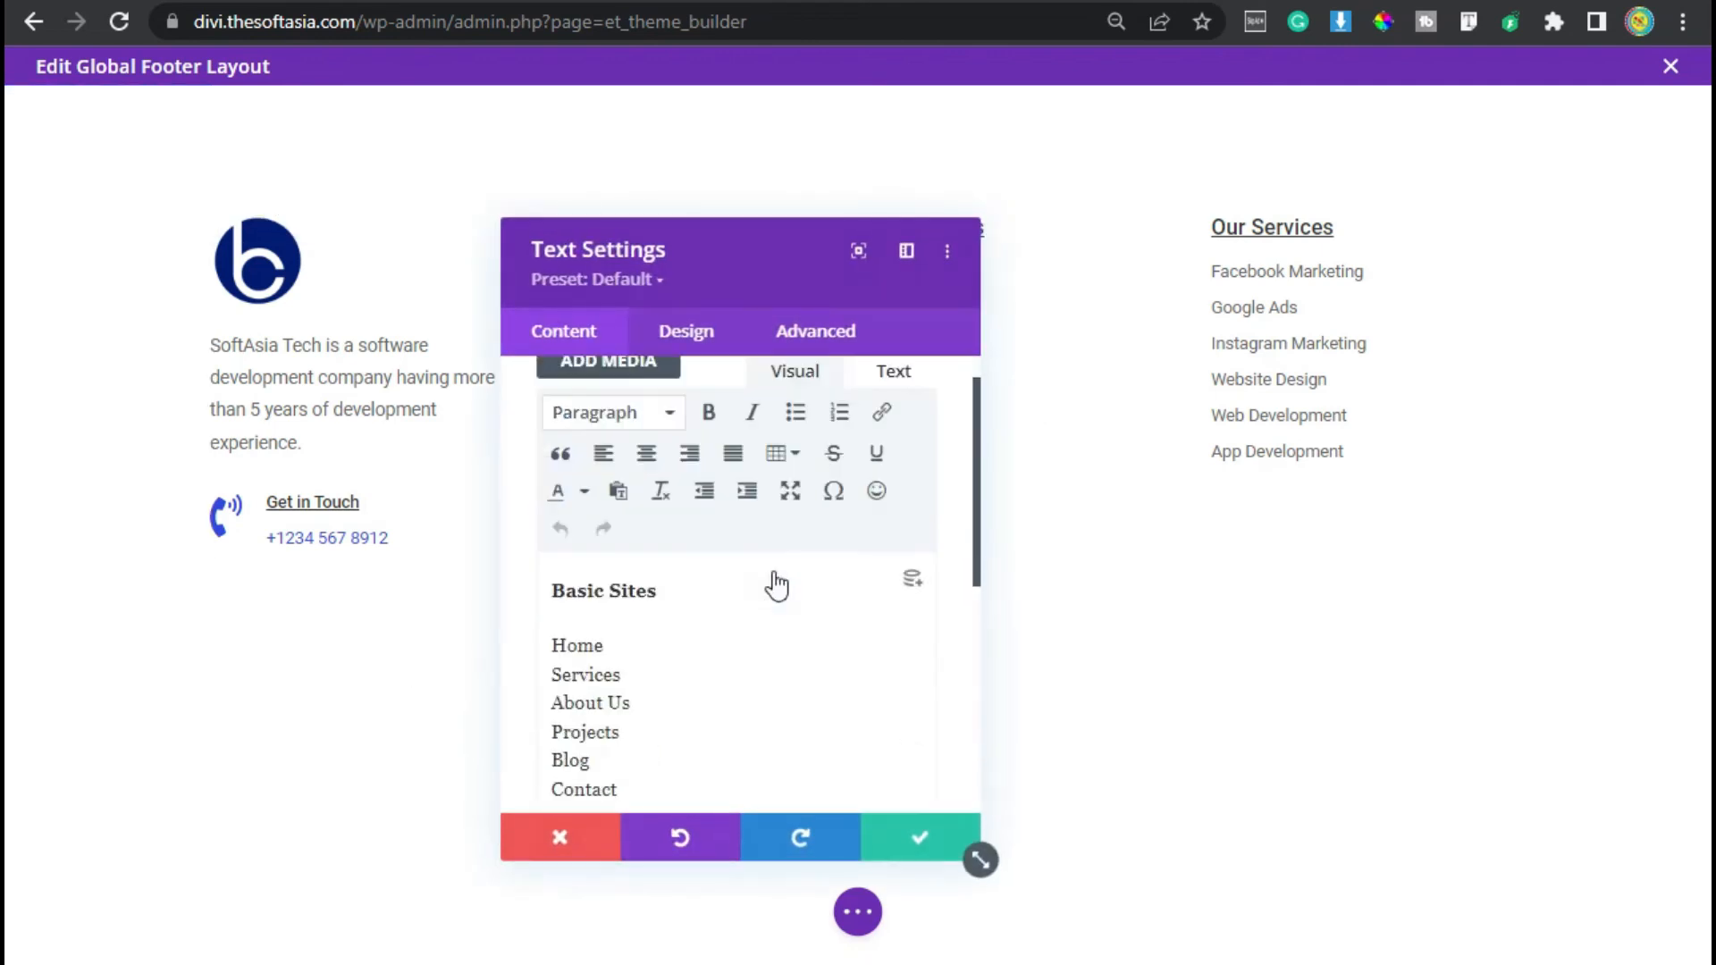
left_click_drag(606, 637, 556, 636)
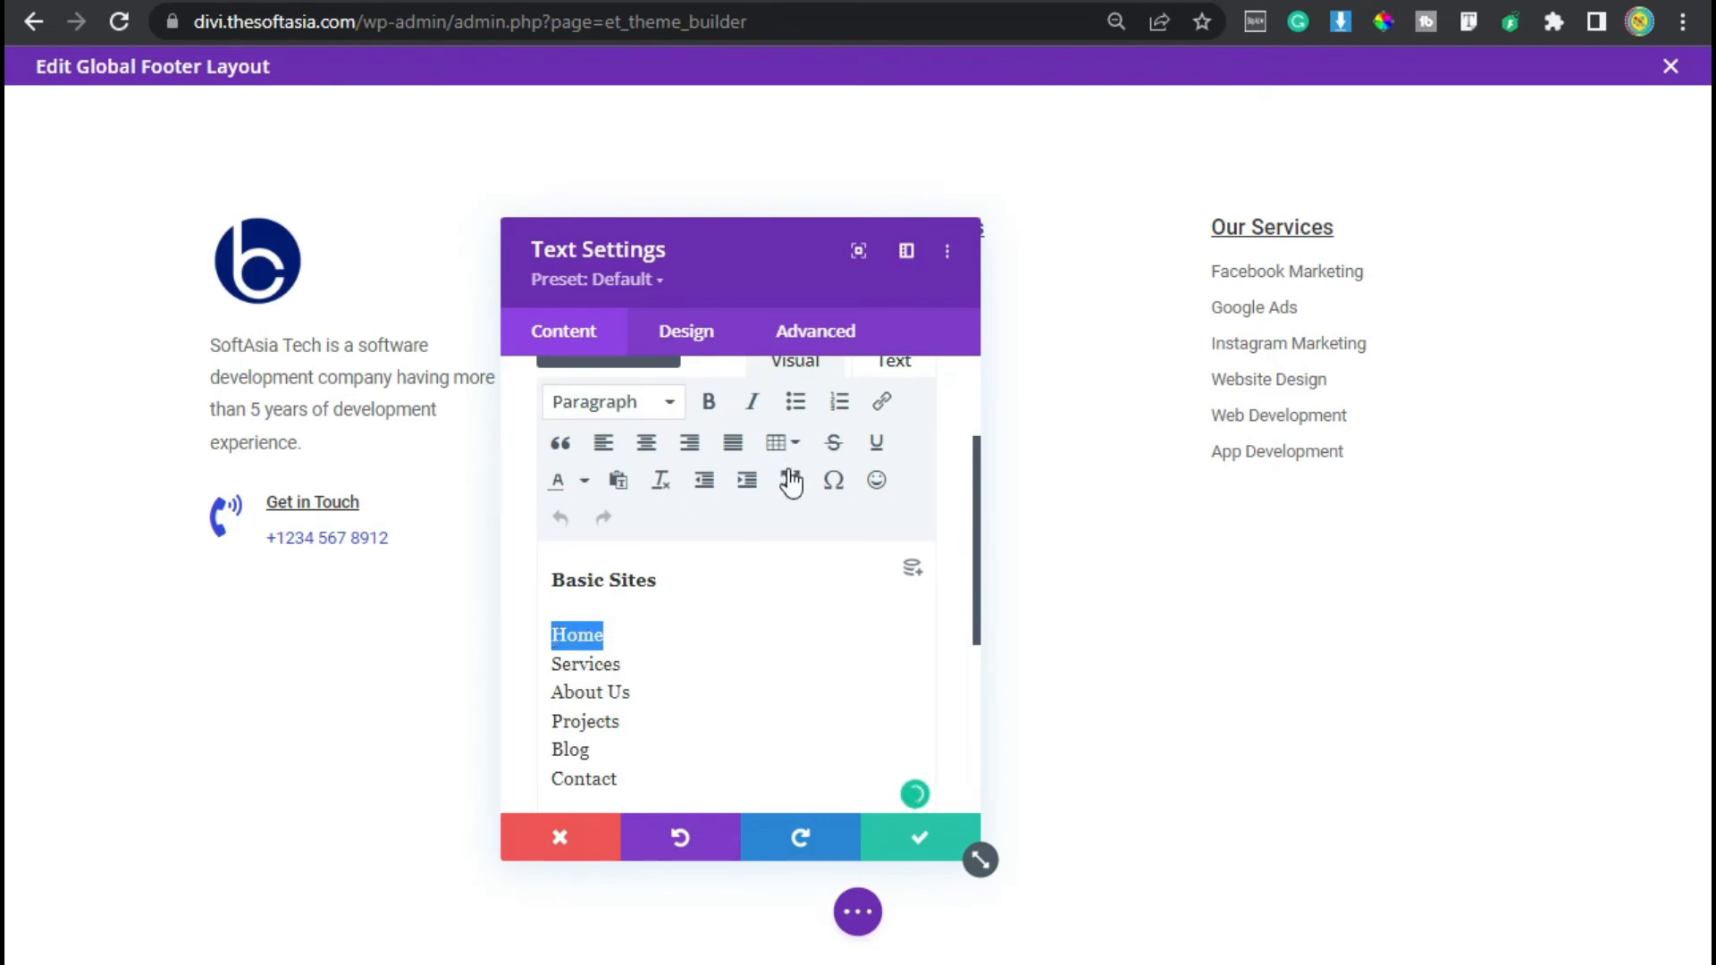
scroll(581, 500, "up", 2)
left_click(879, 577)
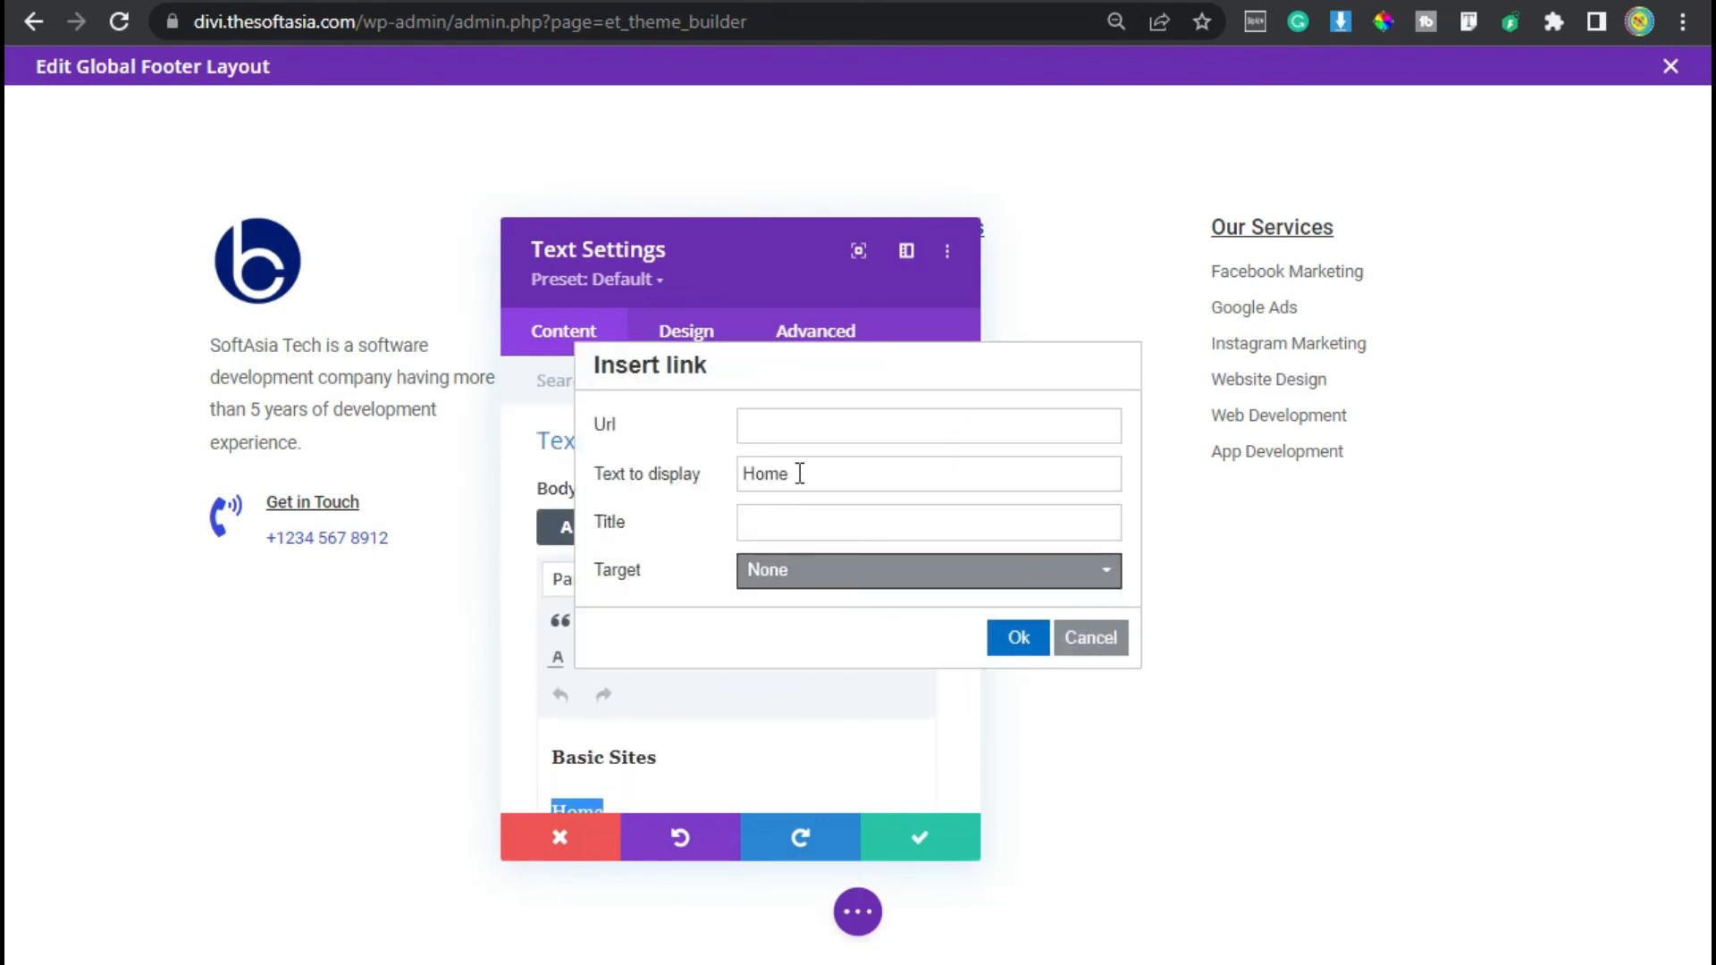
left_click(848, 420)
type("#home")
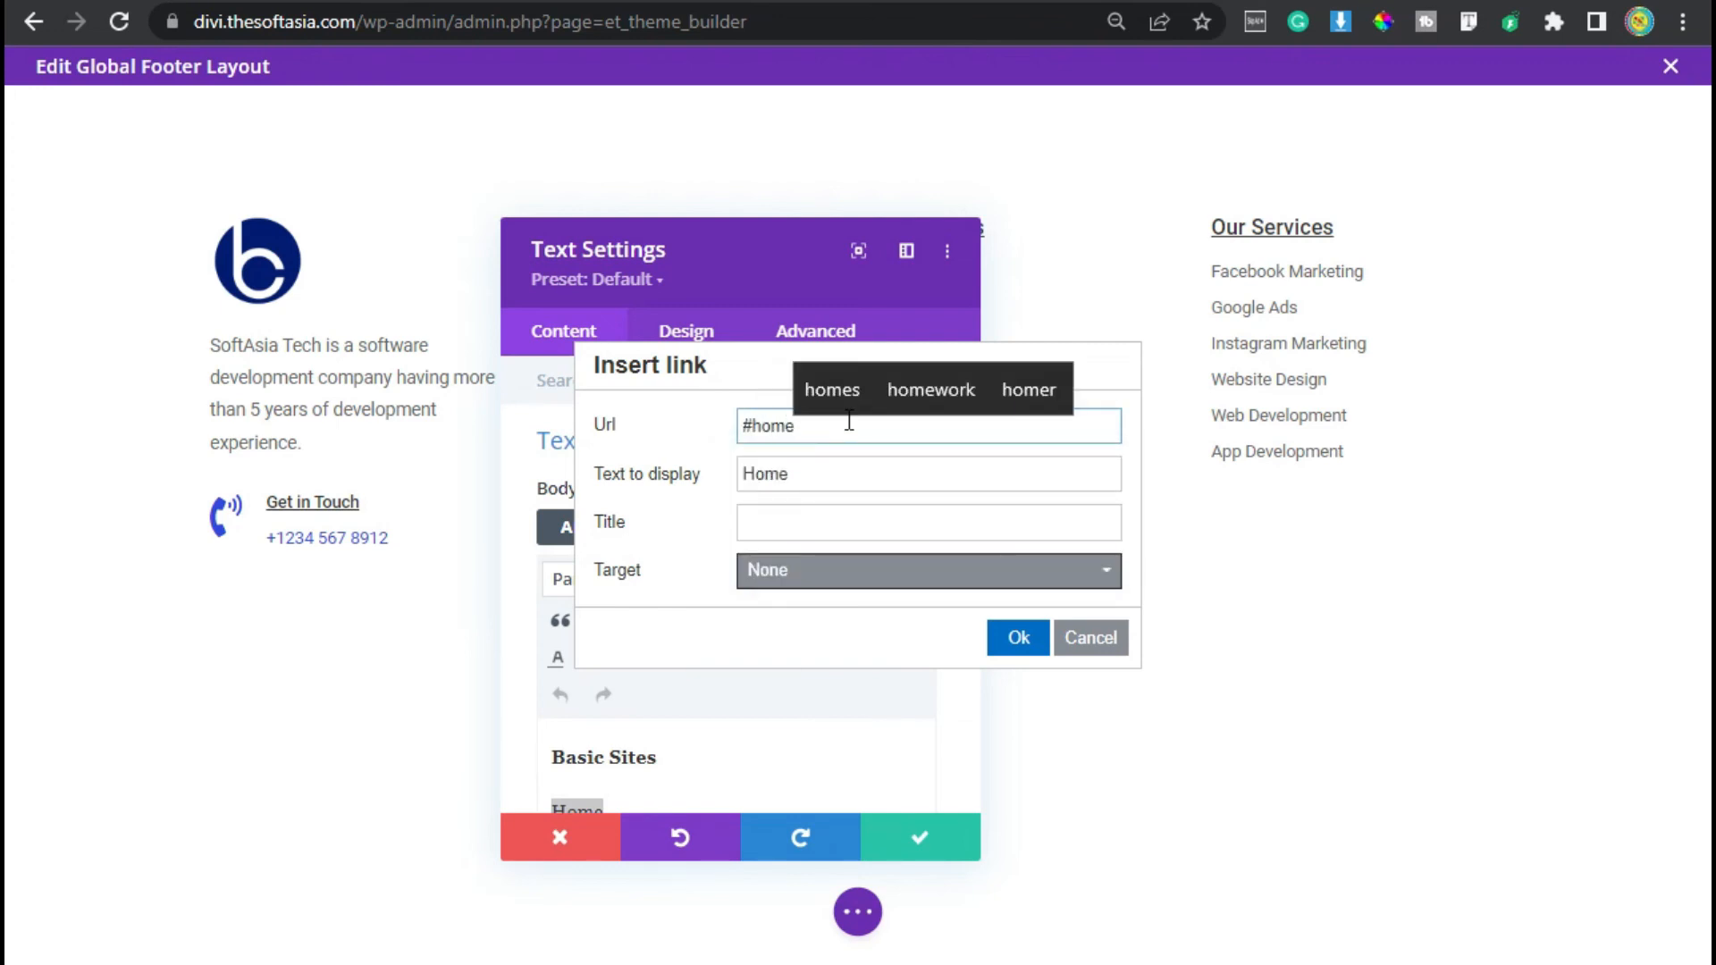
left_click(1017, 639)
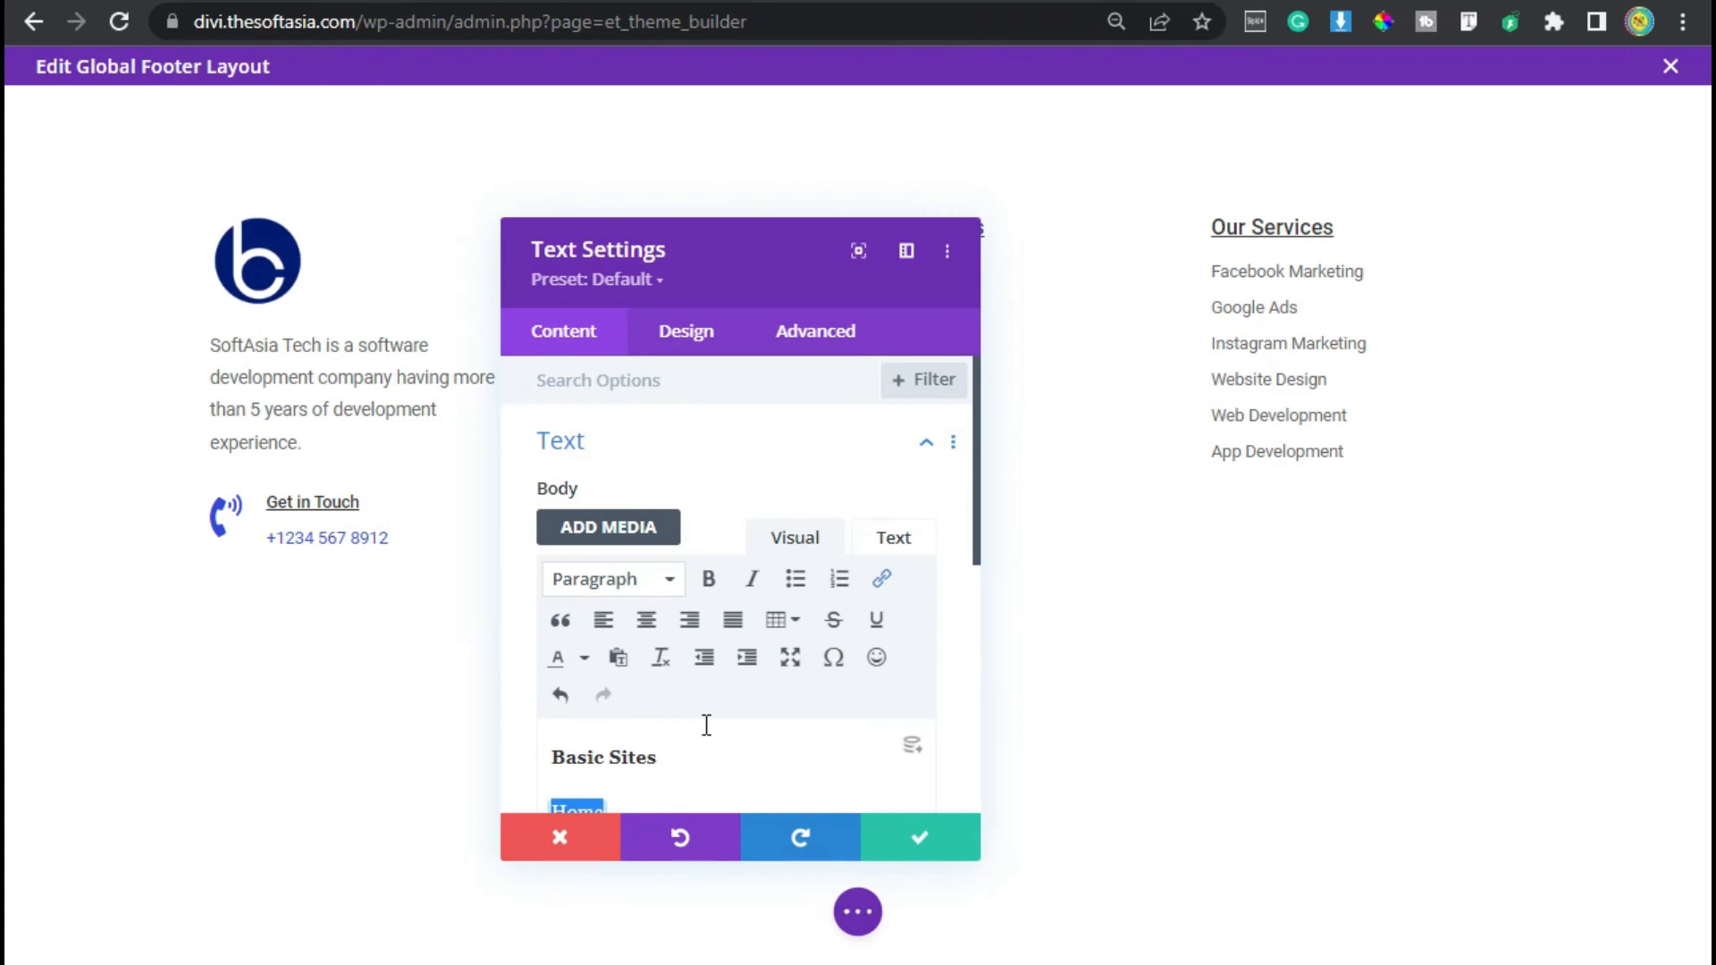
- Link the Services item to #sevices
scroll(705, 724, "down", 2)
double_click(626, 663)
scroll(740, 683, "up", 2)
left_click(882, 578)
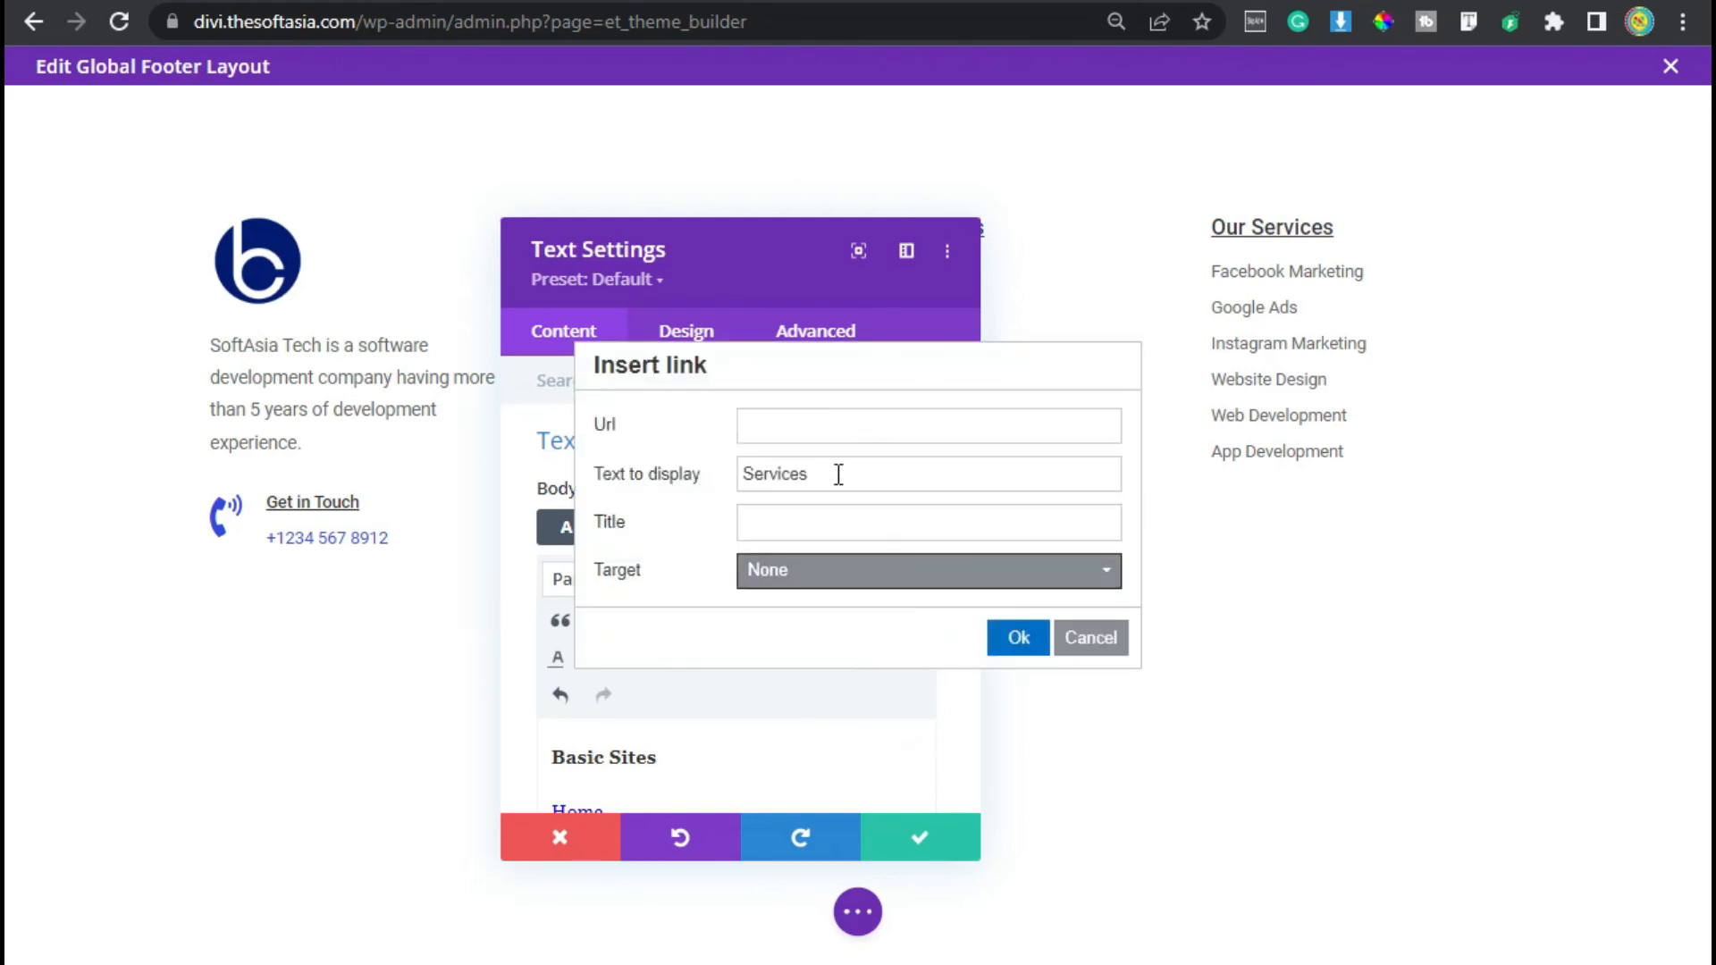
left_click(820, 427)
type("#sevices")
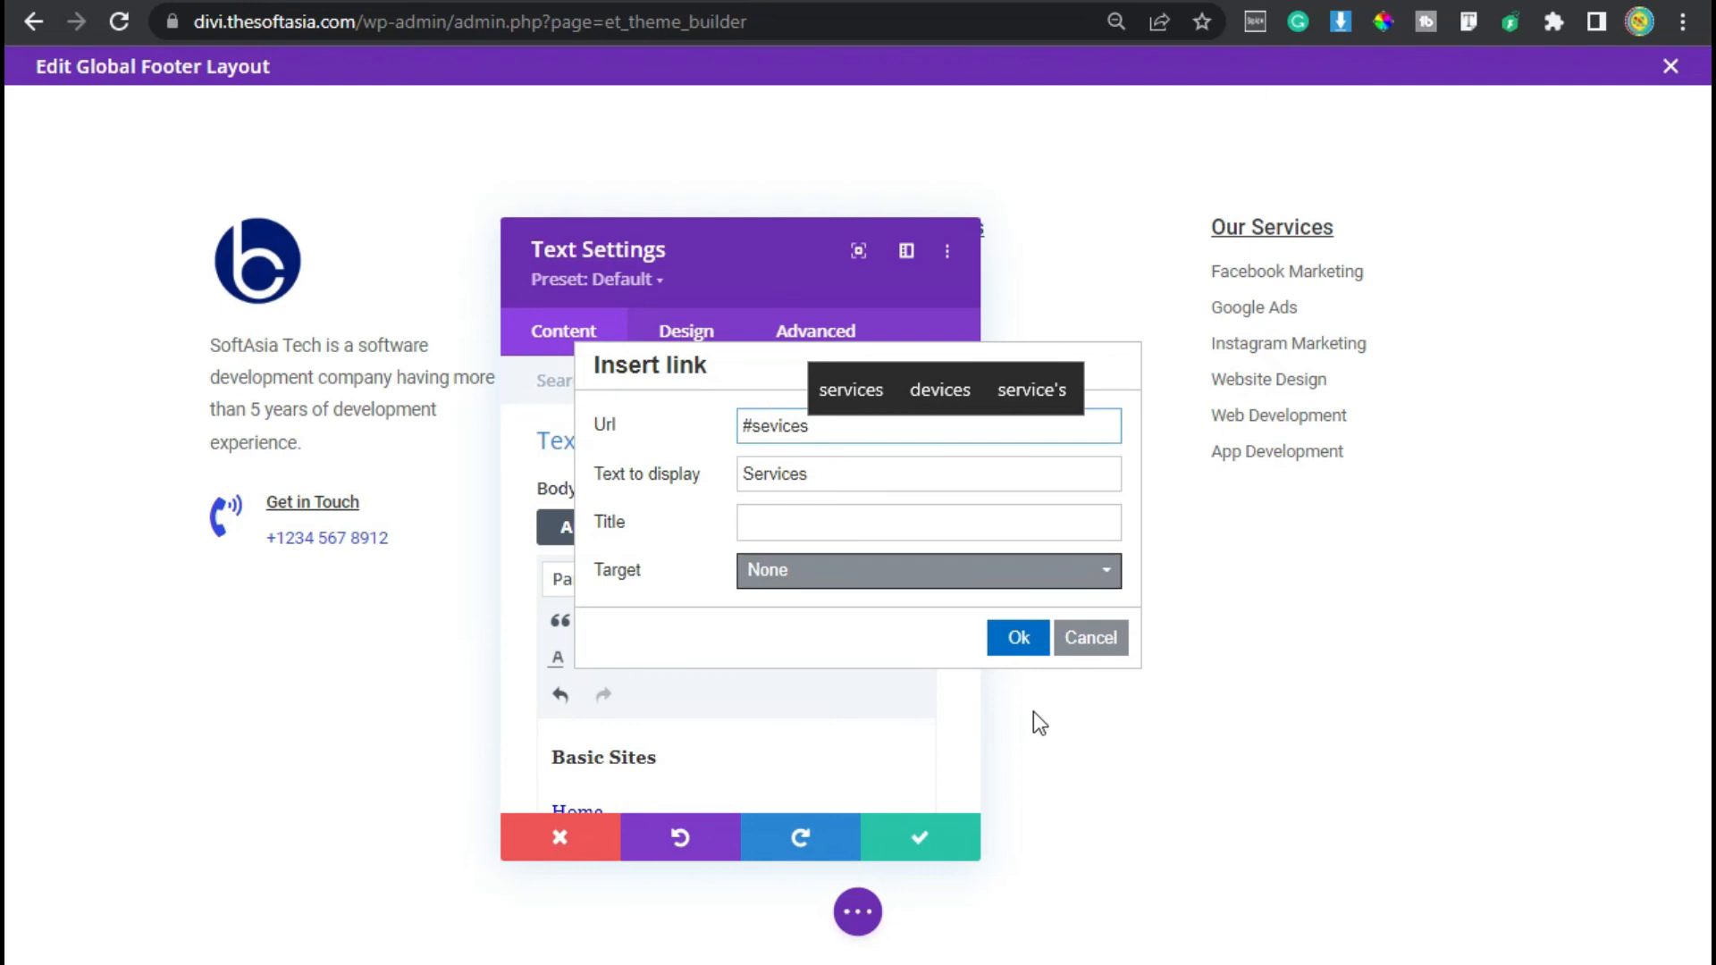
left_click(1024, 642)
- Link the About Us item to #about
scroll(632, 683, "down", 4)
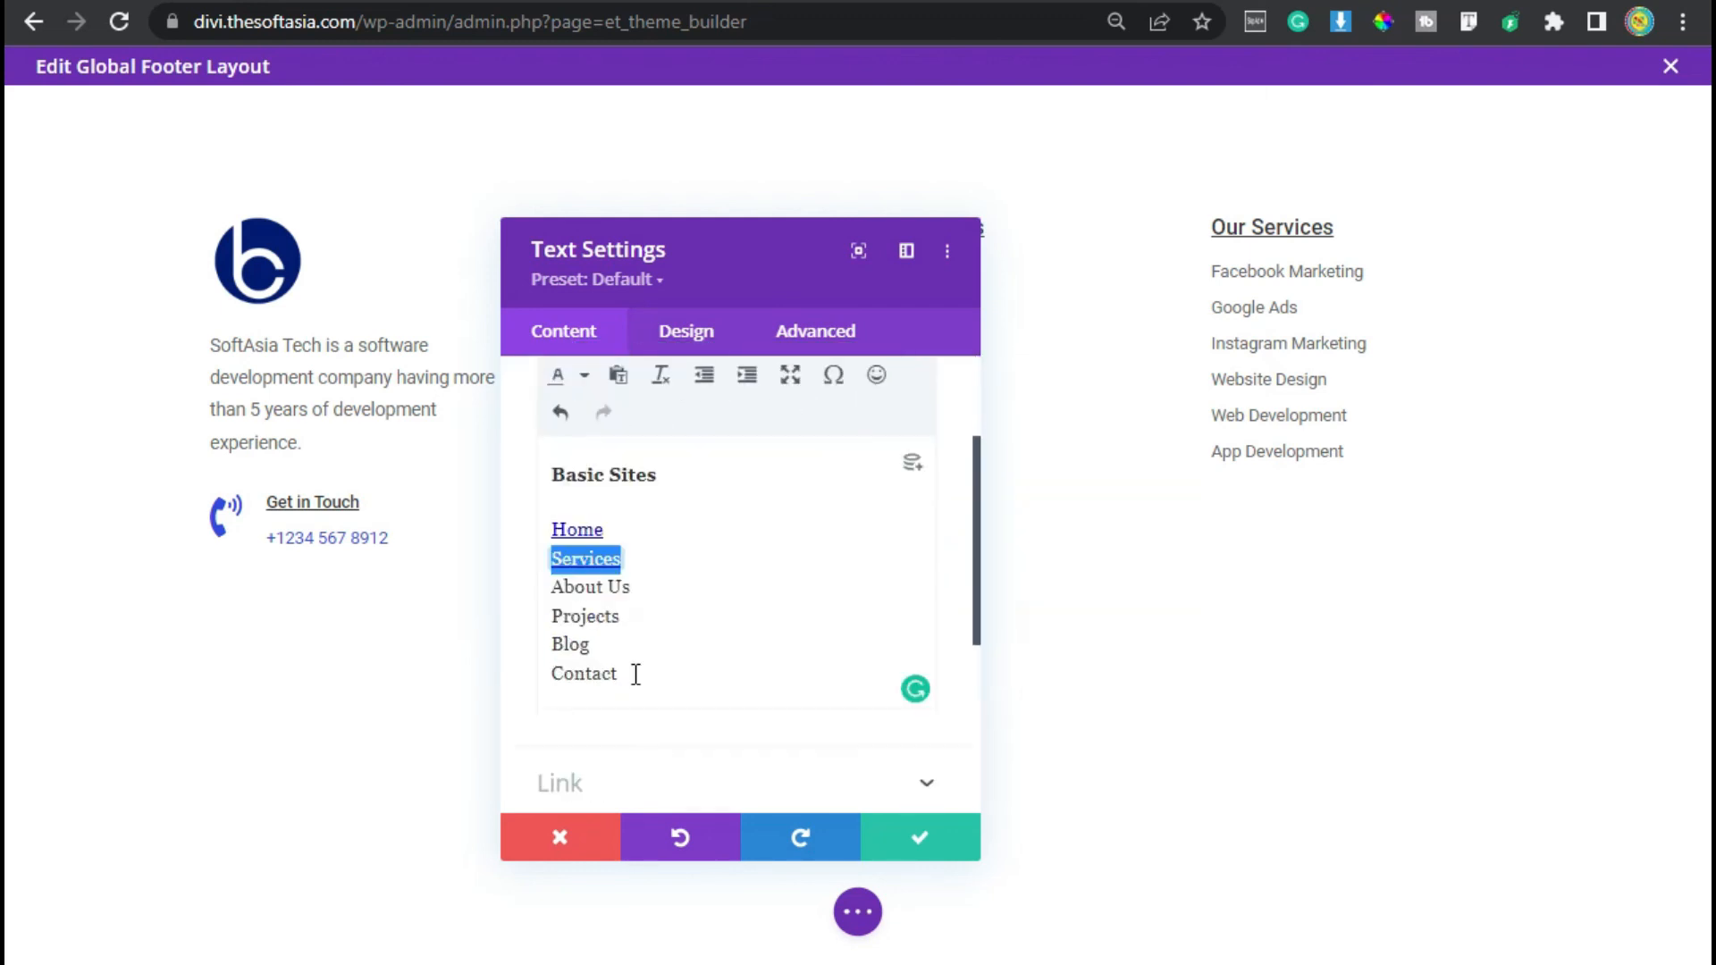
triple_click(639, 515)
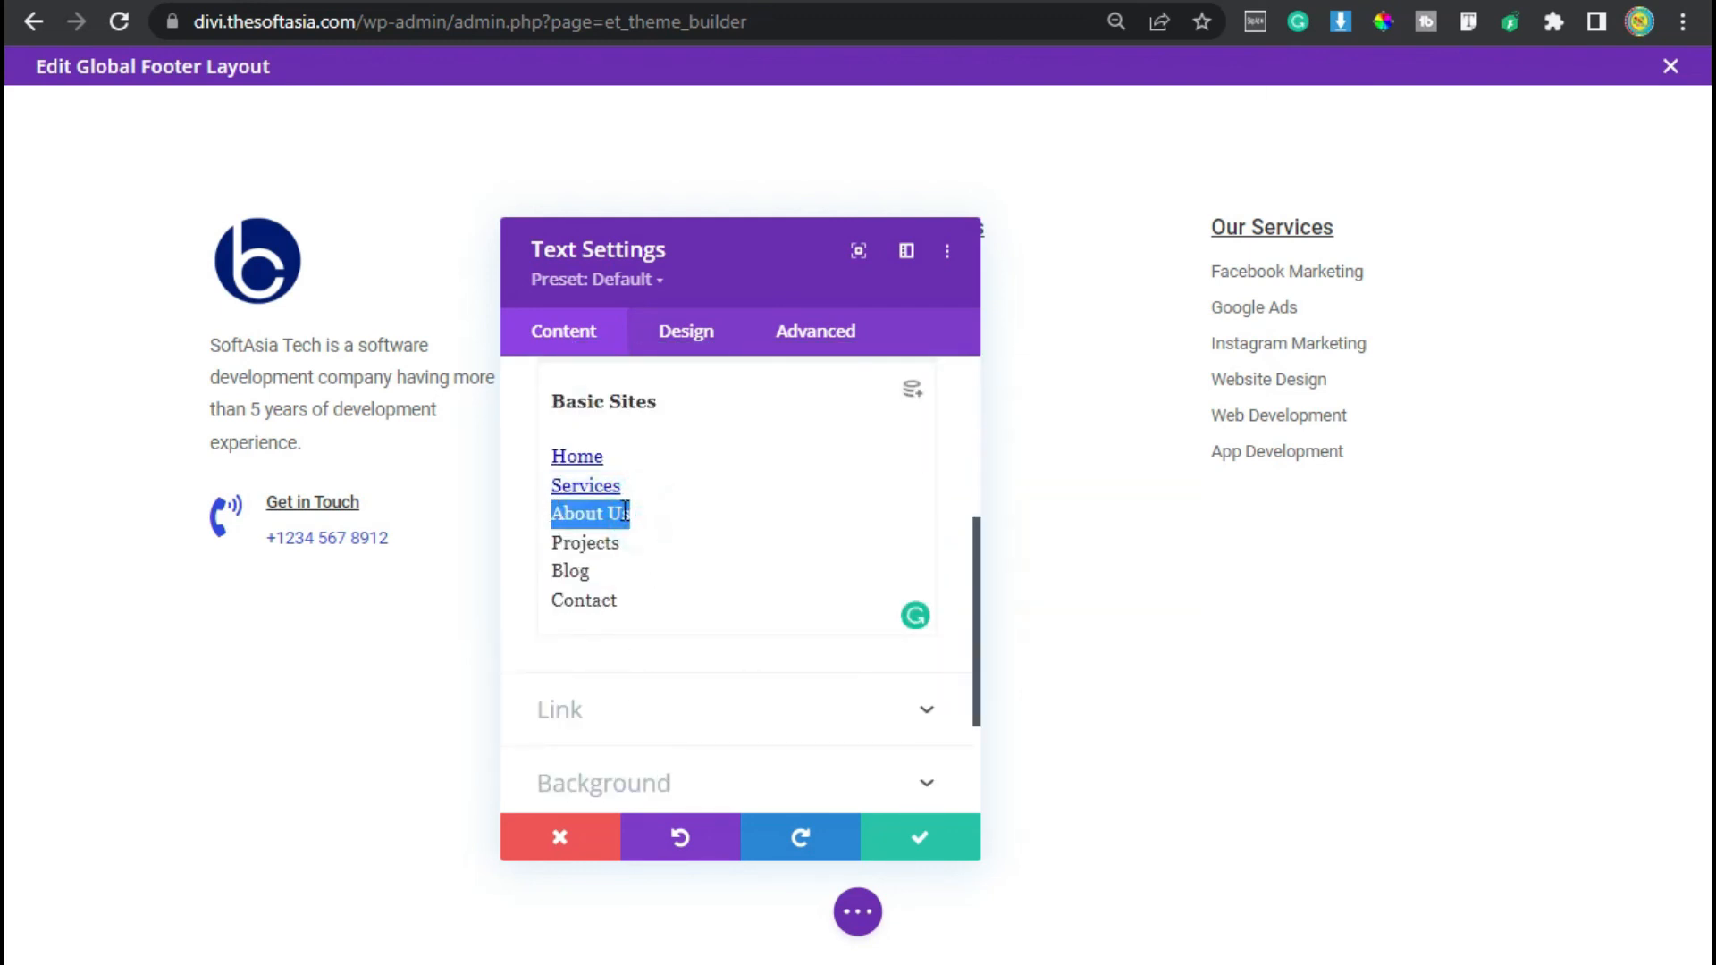
scroll(773, 550, "up", 2)
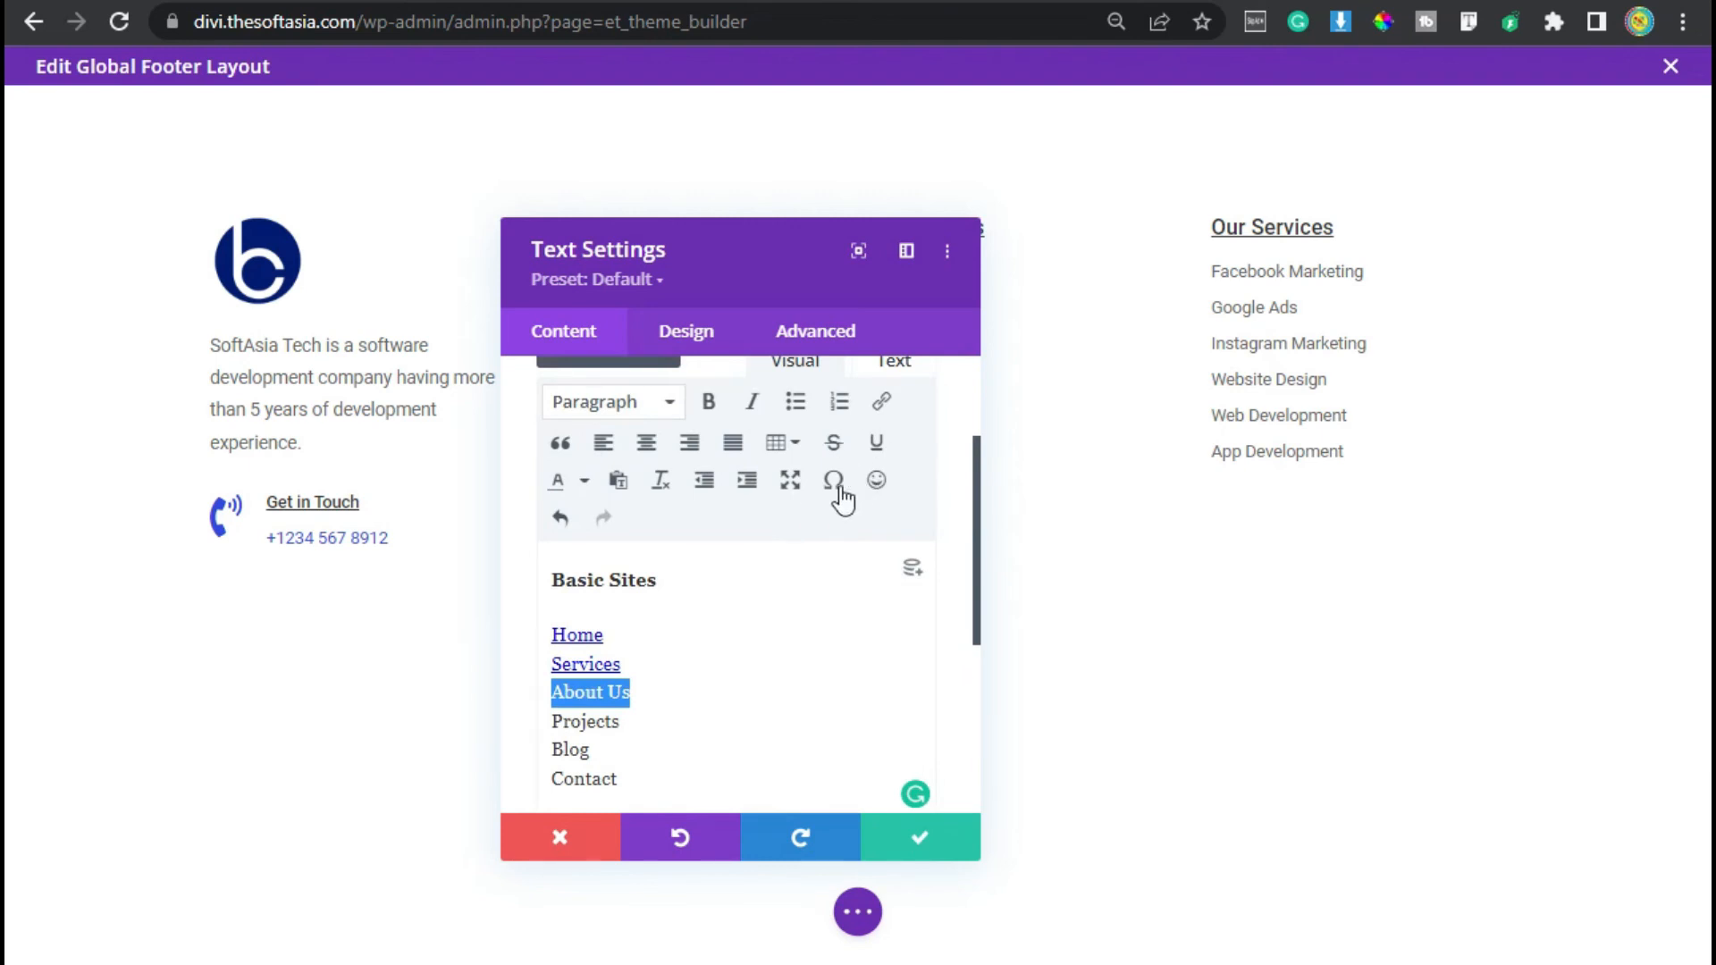
scroll(814, 510, "down", 1)
scroll(849, 496, "up", 1)
left_click(883, 404)
left_click(839, 424)
type("#about")
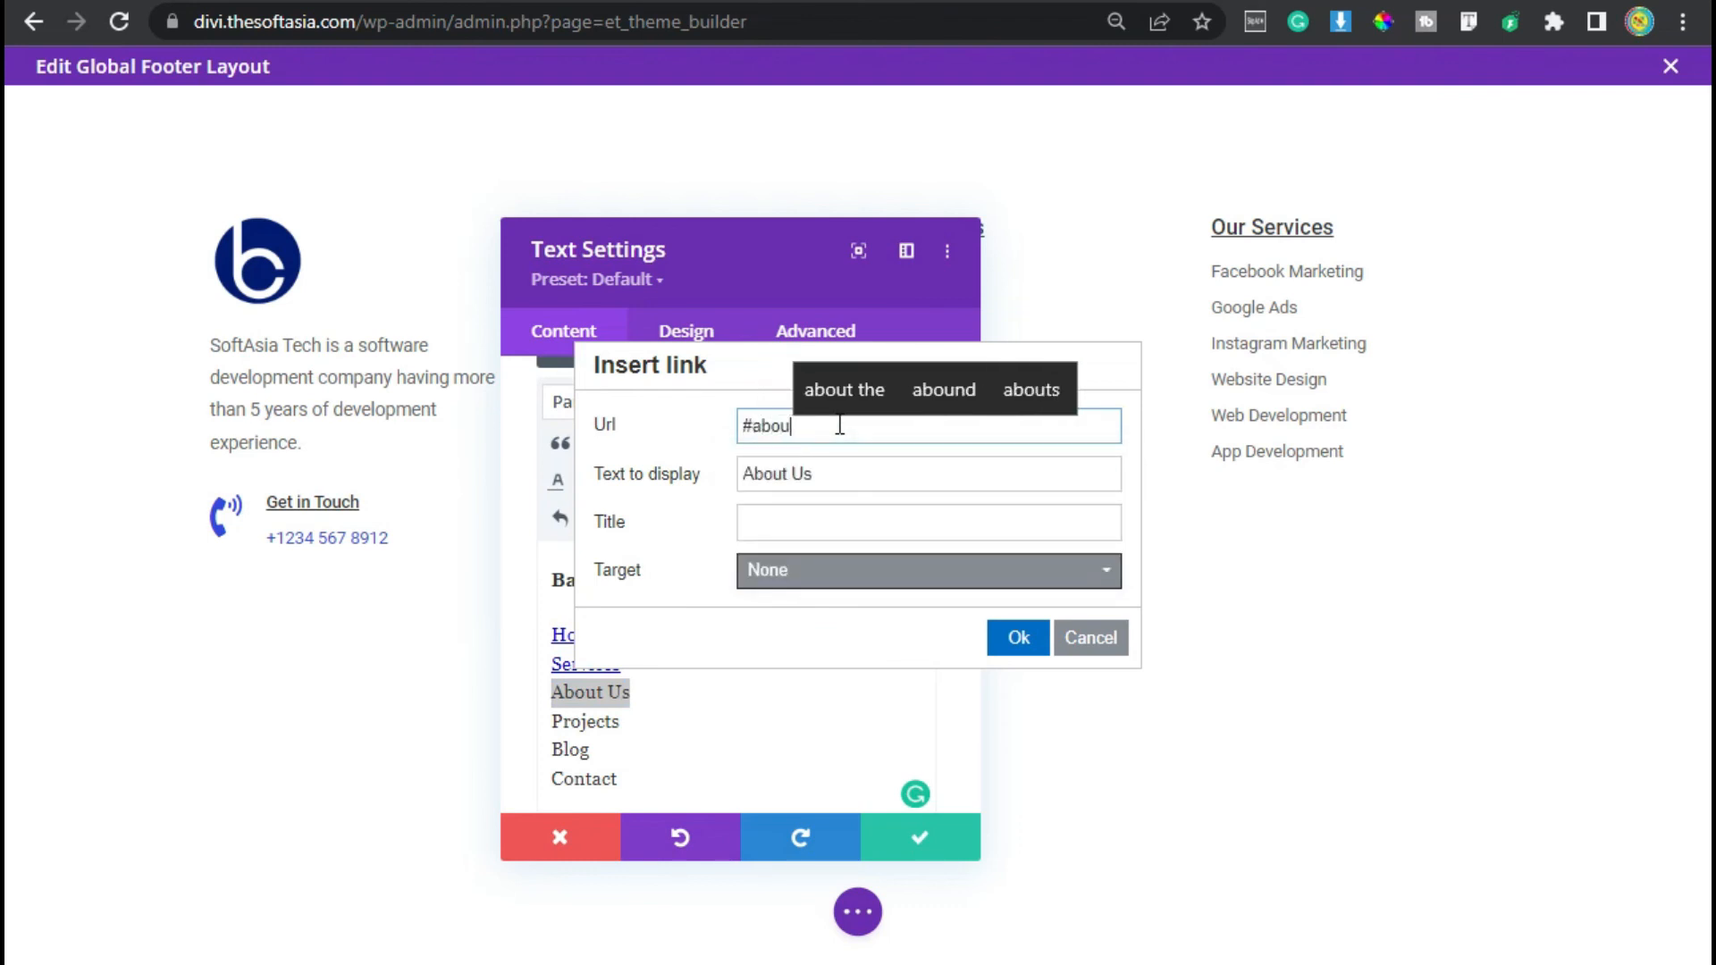
left_click(1019, 637)
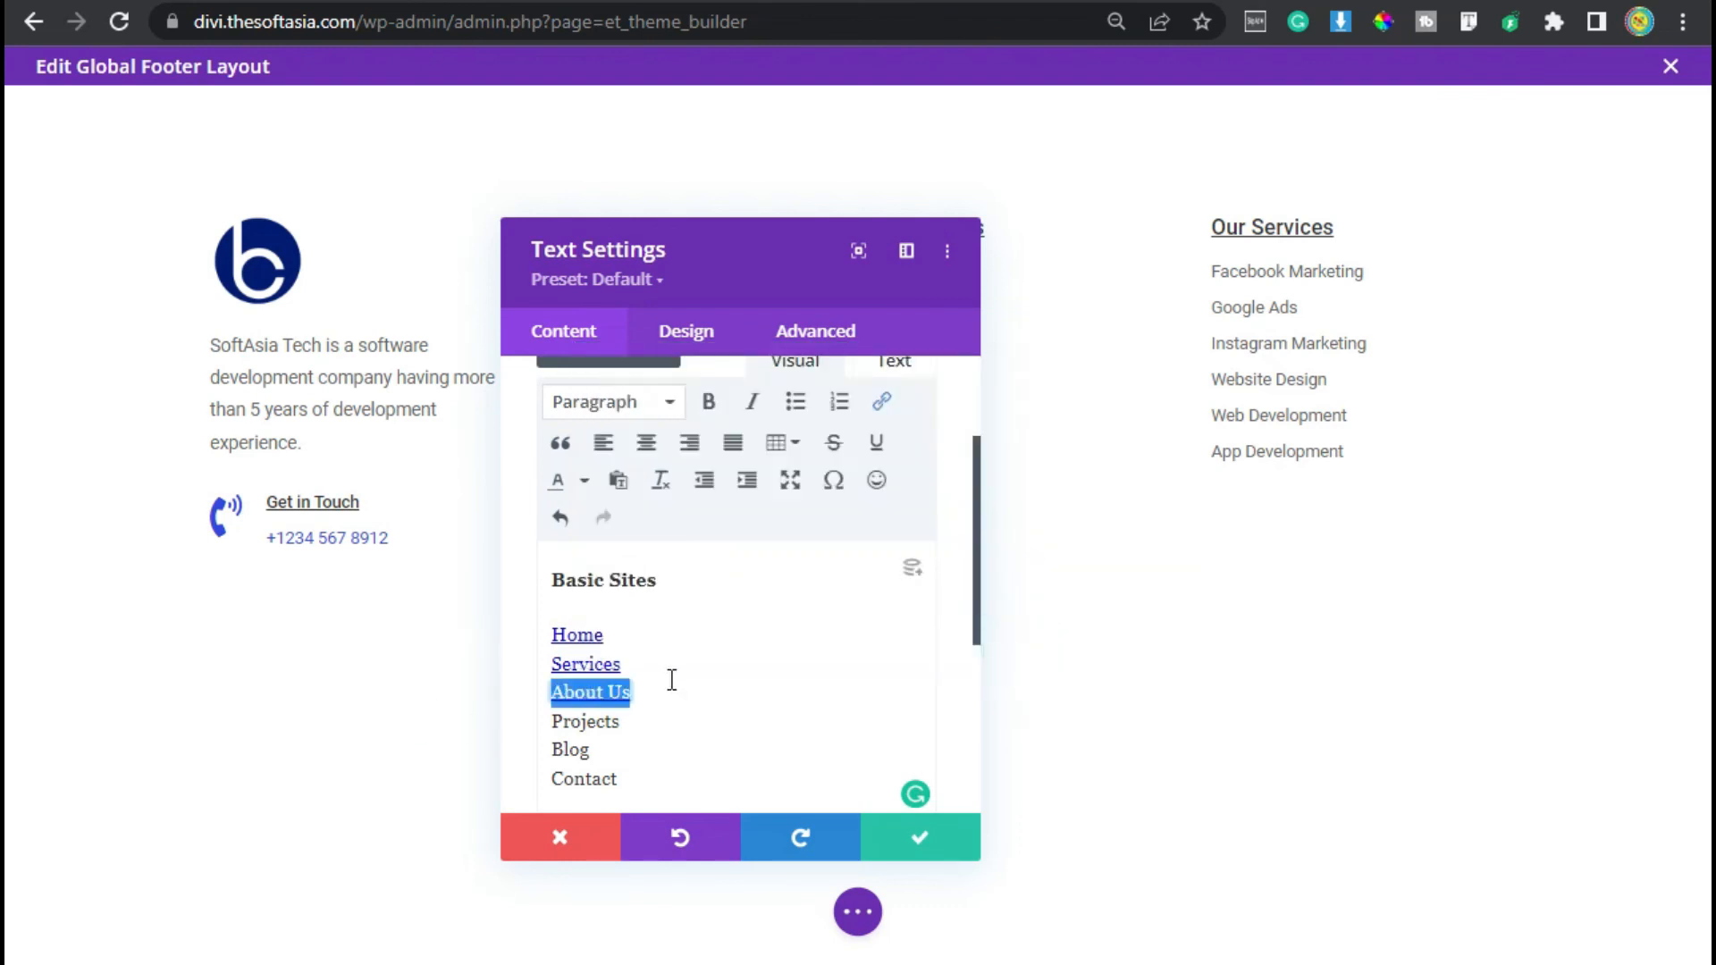
- Link the Contact item to #contact
scroll(661, 653, "down", 3)
left_click_drag(641, 610, 559, 610)
scroll(681, 507, "up", 2)
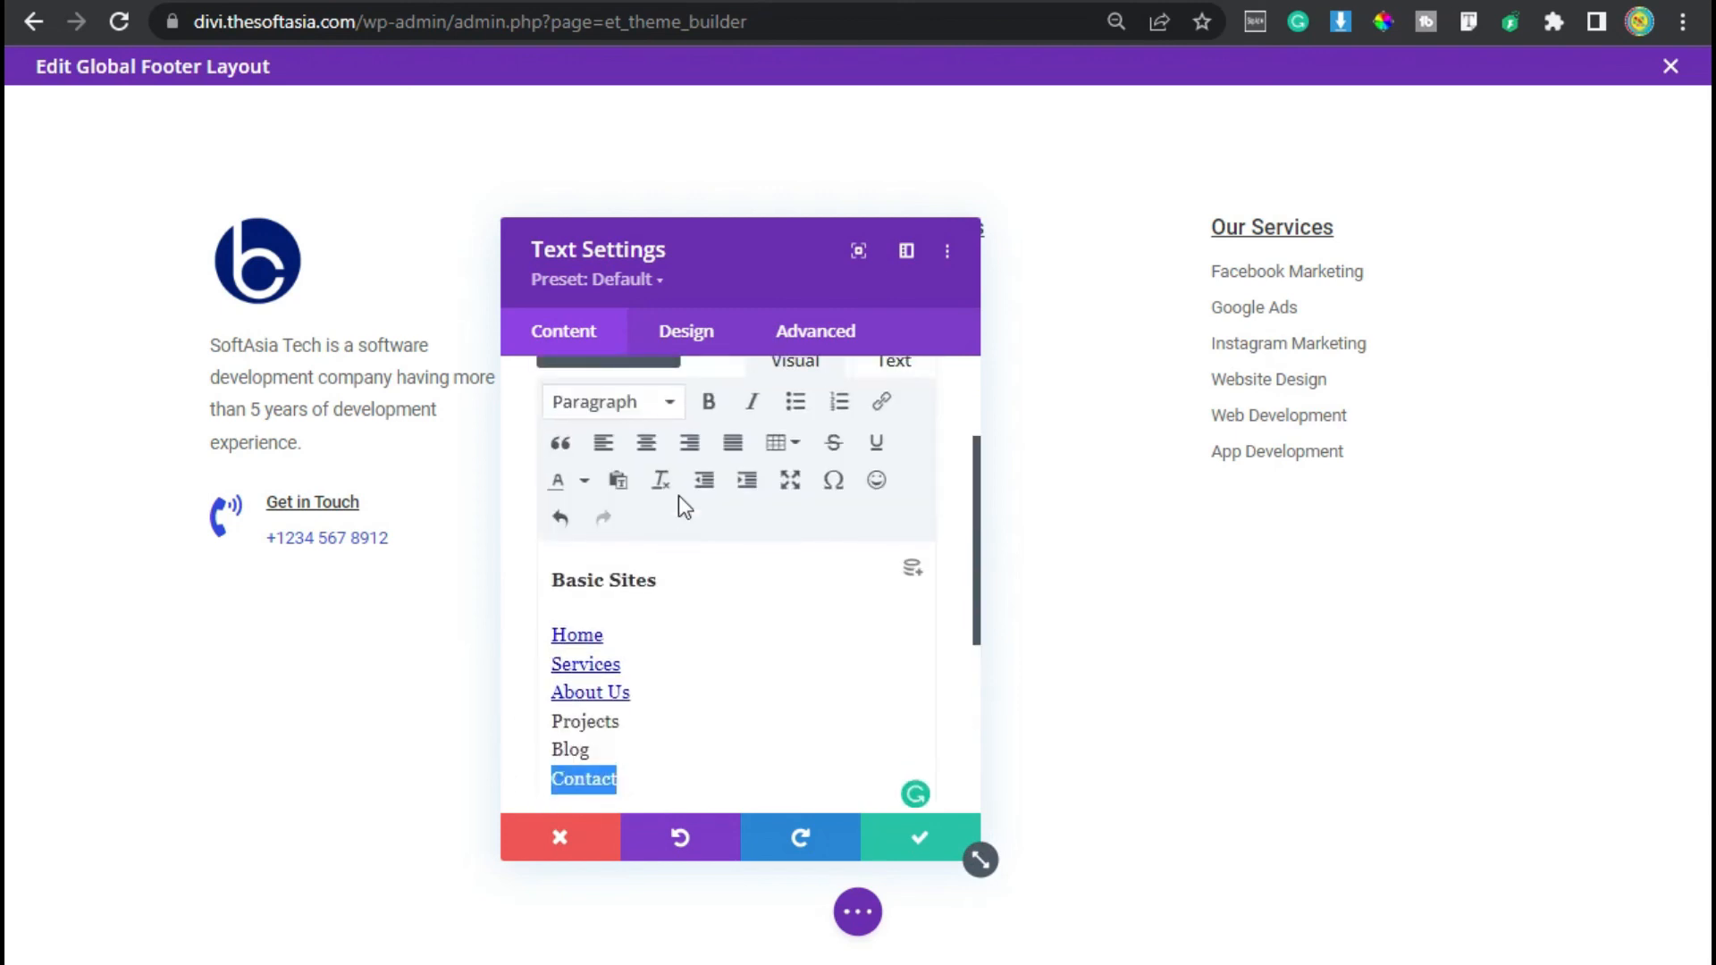
left_click(883, 404)
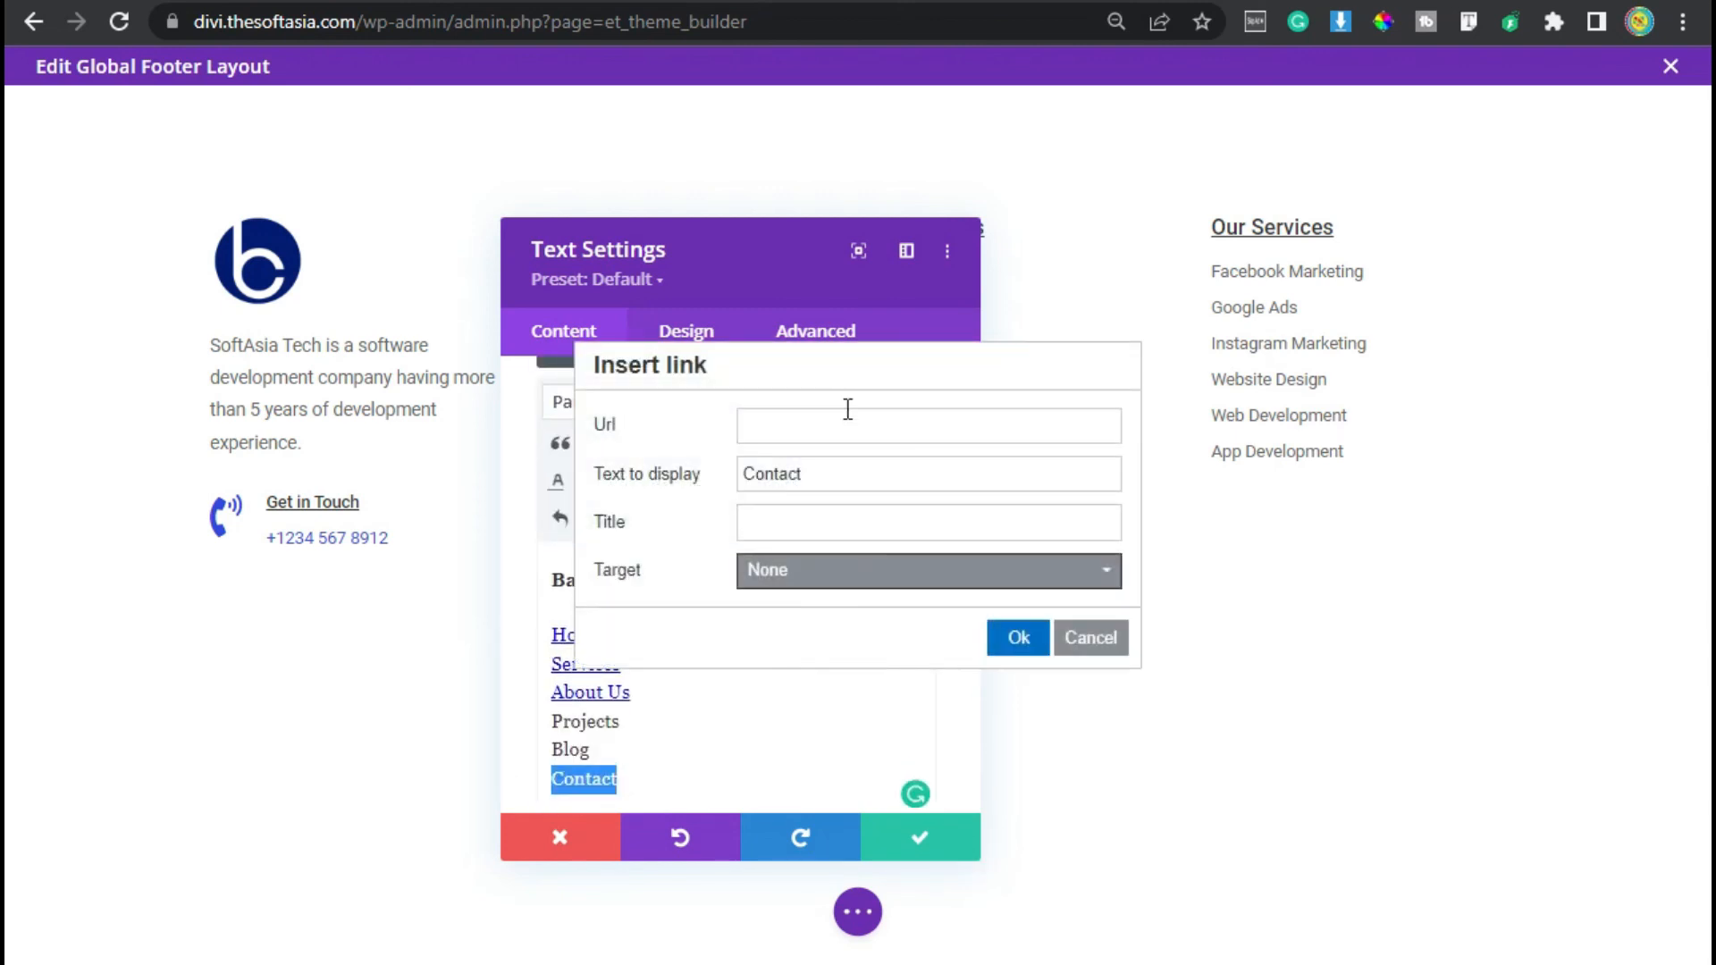
left_click(840, 428)
type("#contact")
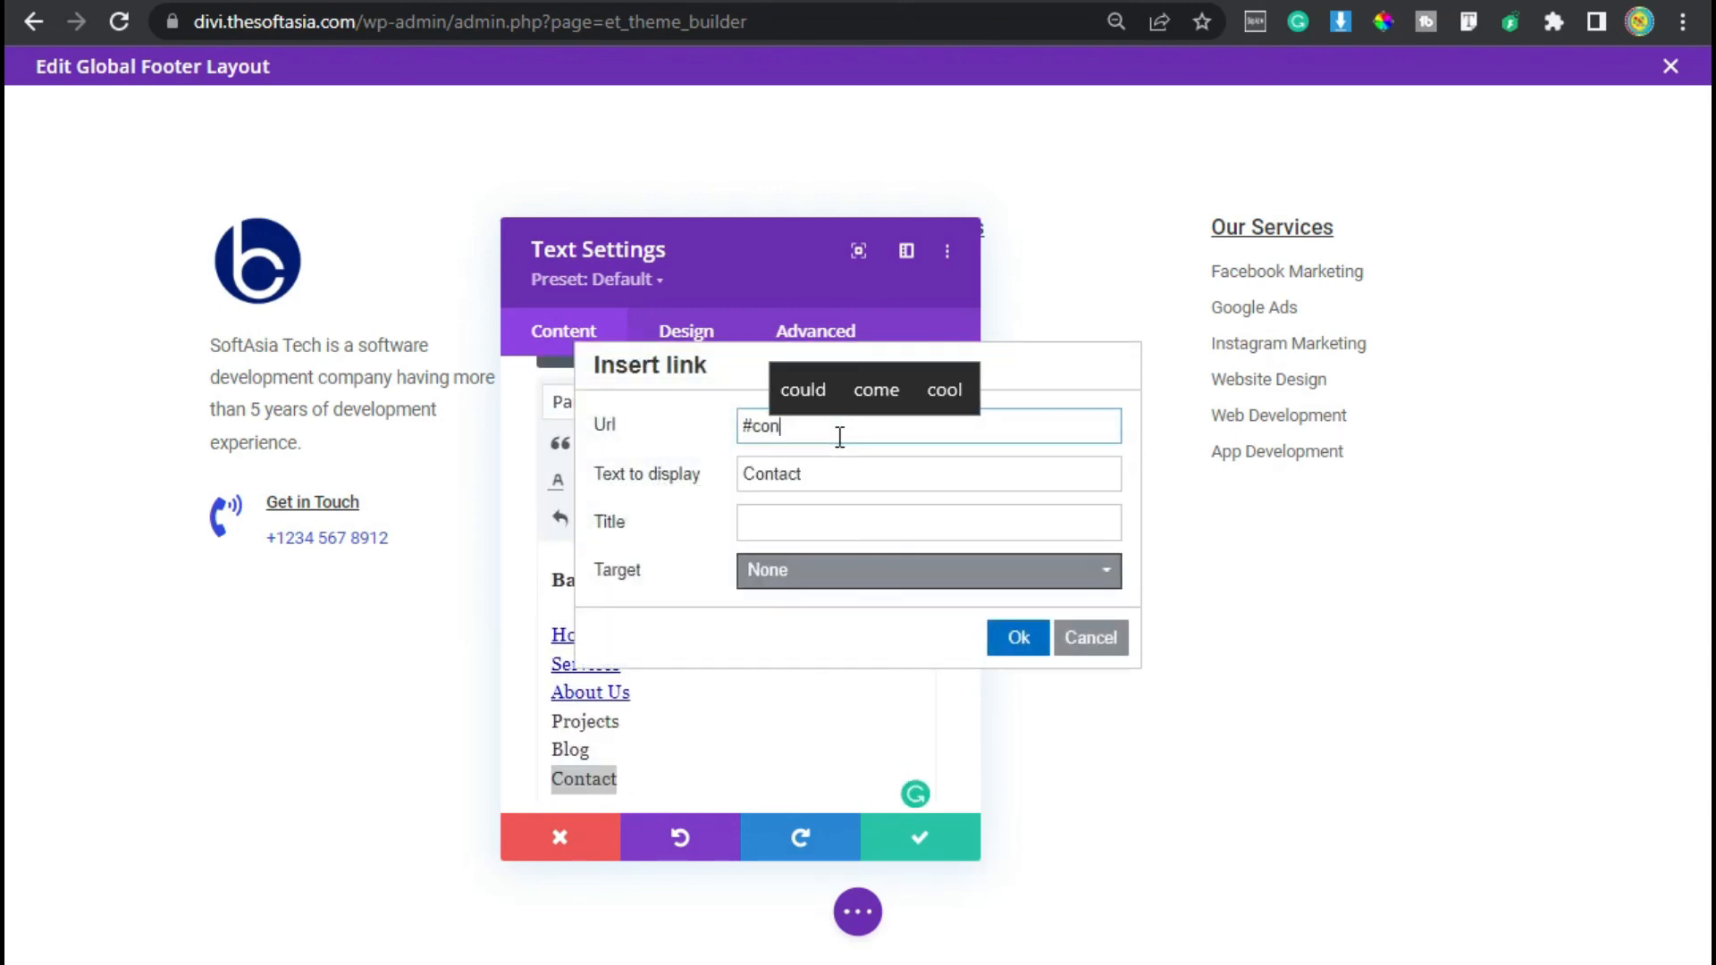
left_click(1019, 643)
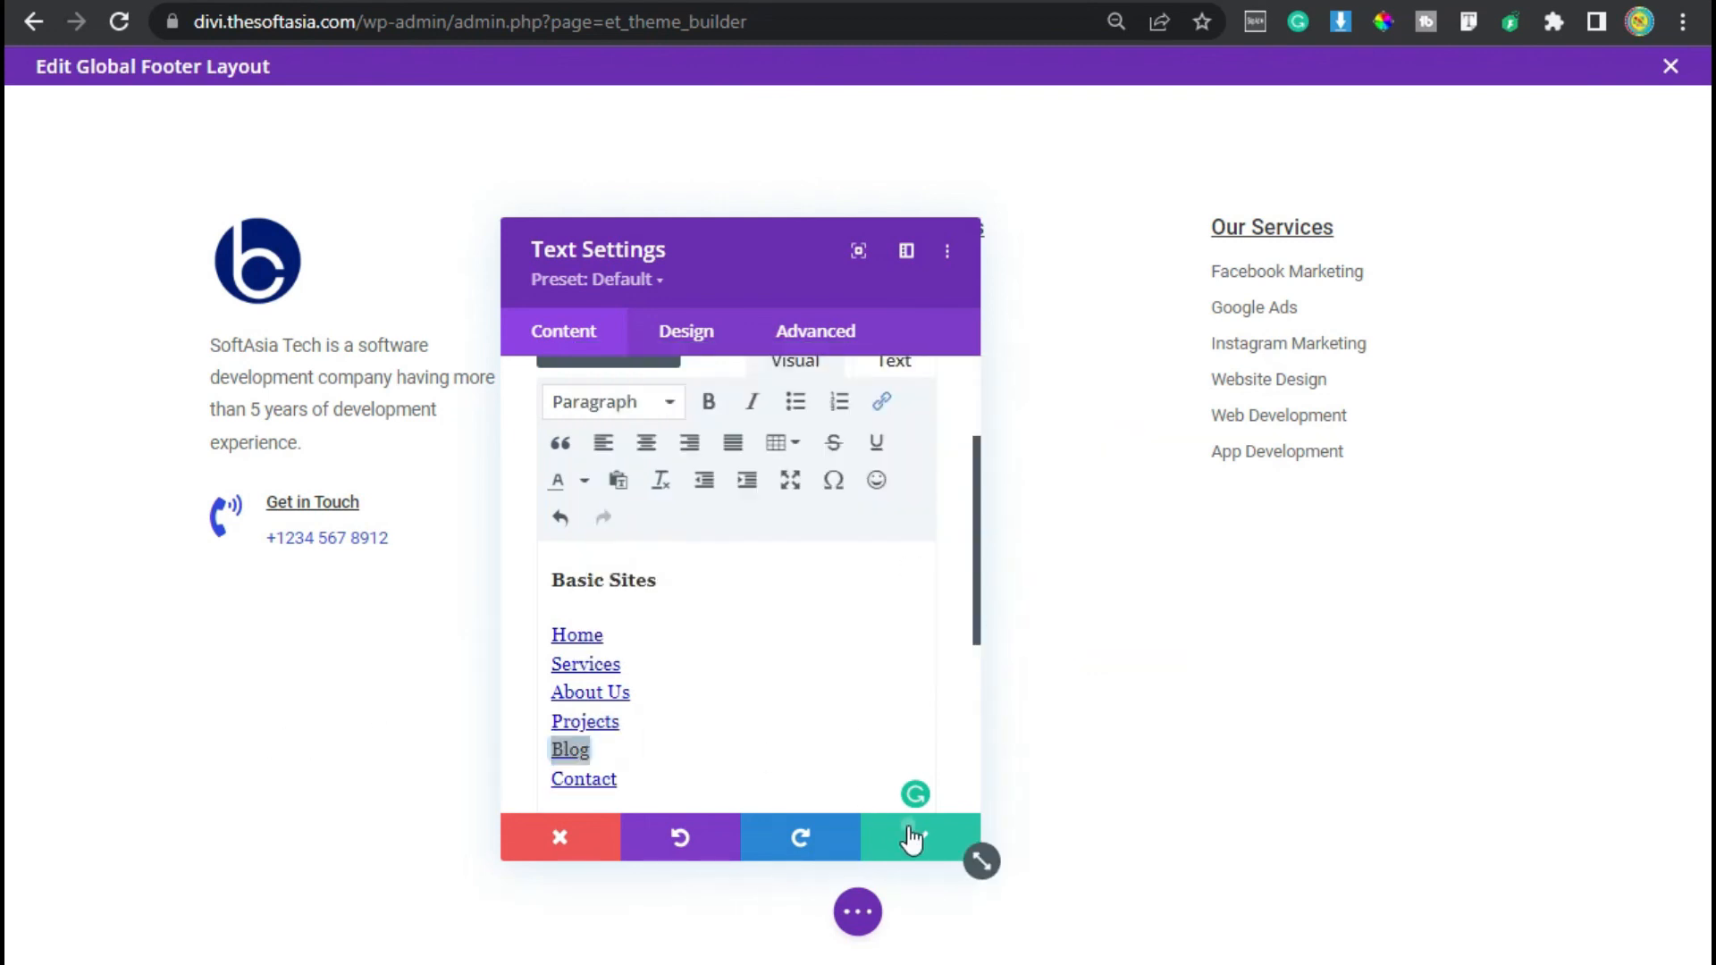
- Save the Basic Sites module and exit the global footer layout editor
left_click(913, 837)
left_click(856, 916)
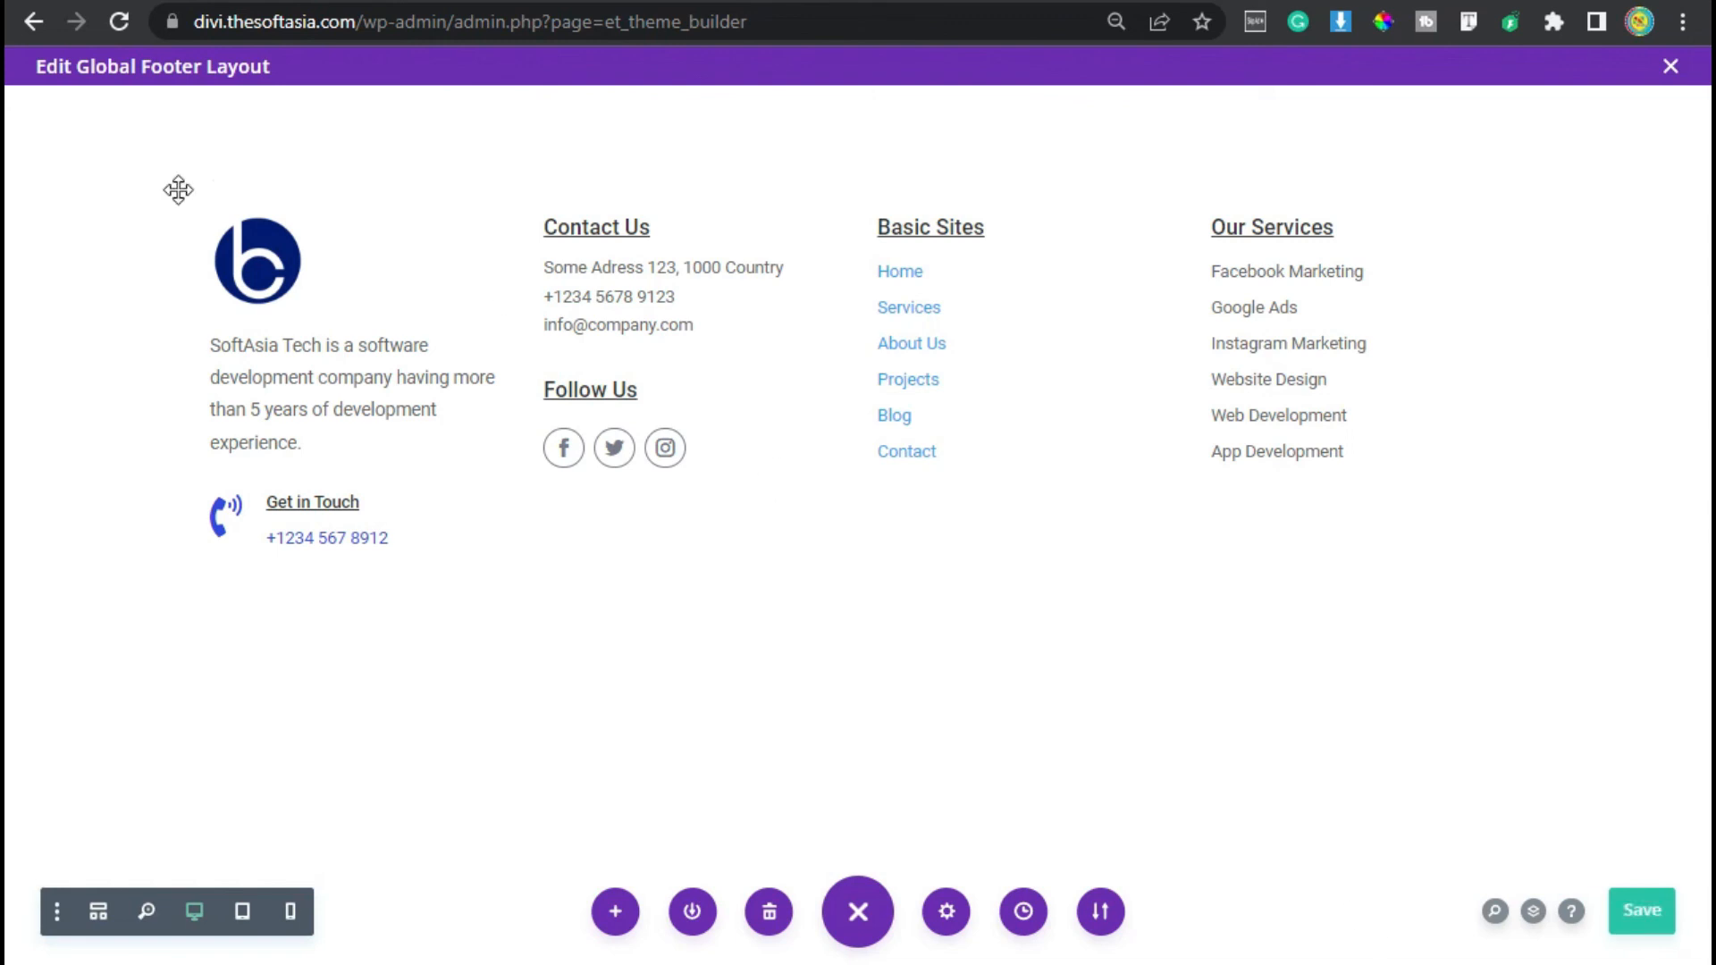
left_click(32, 23)
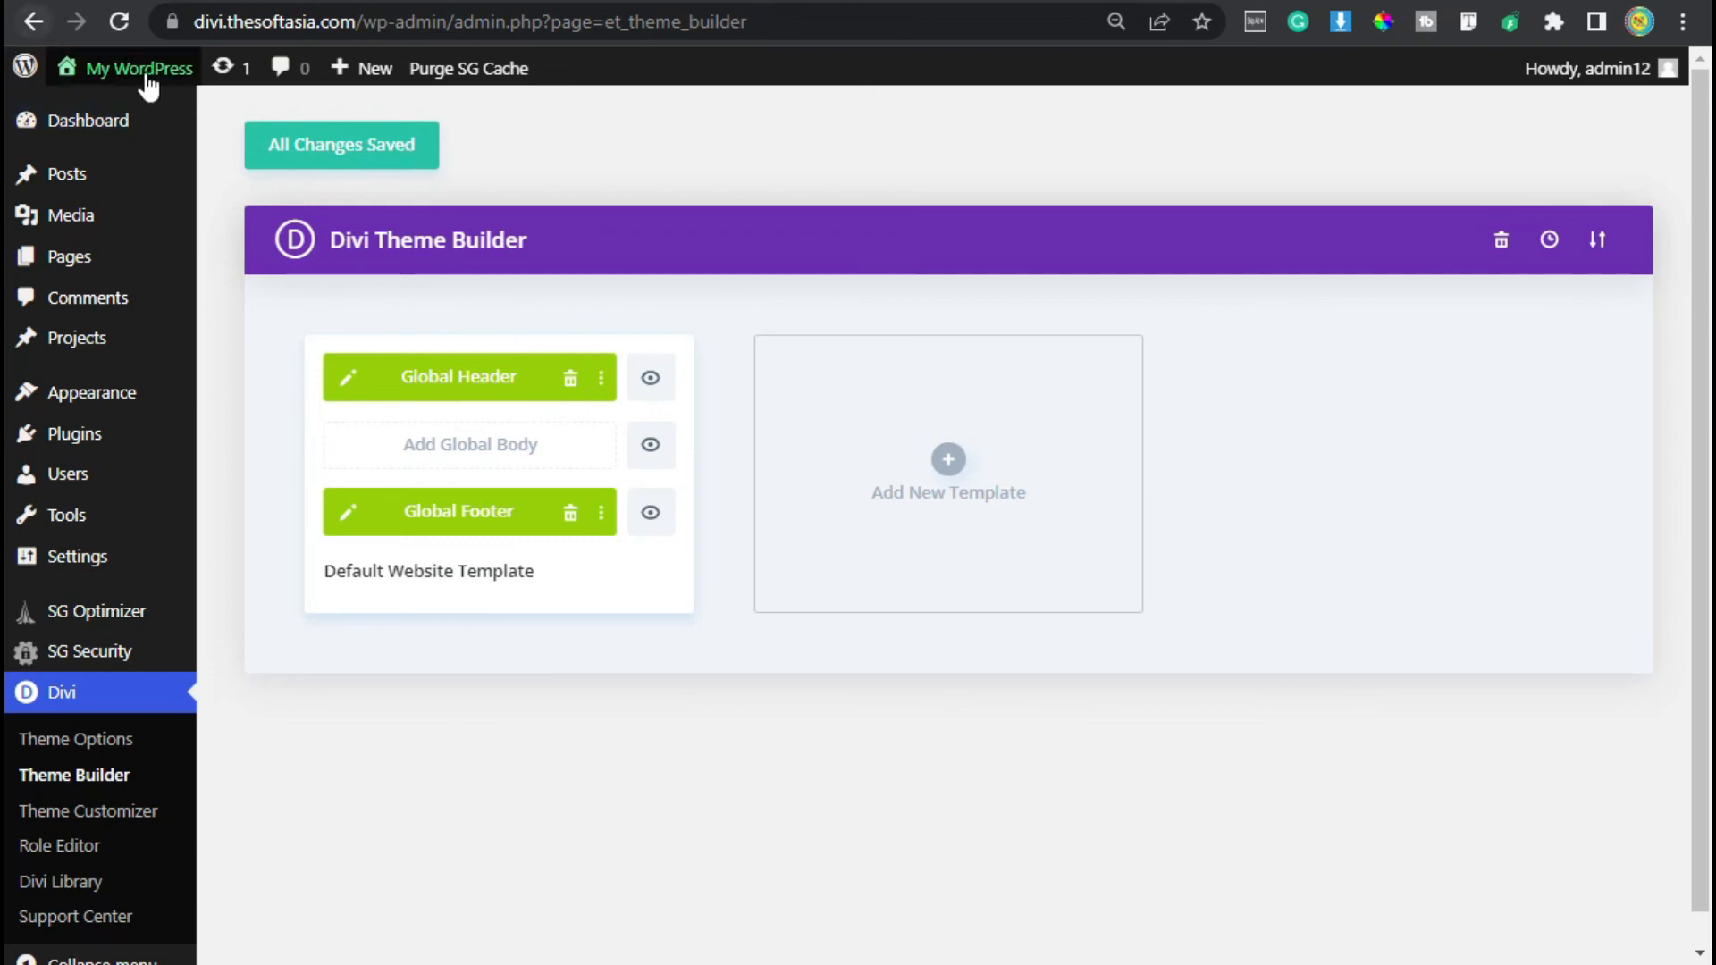
- Open the live site, scroll to its footer and compare it with the reference design in the other tab
left_click(150, 107)
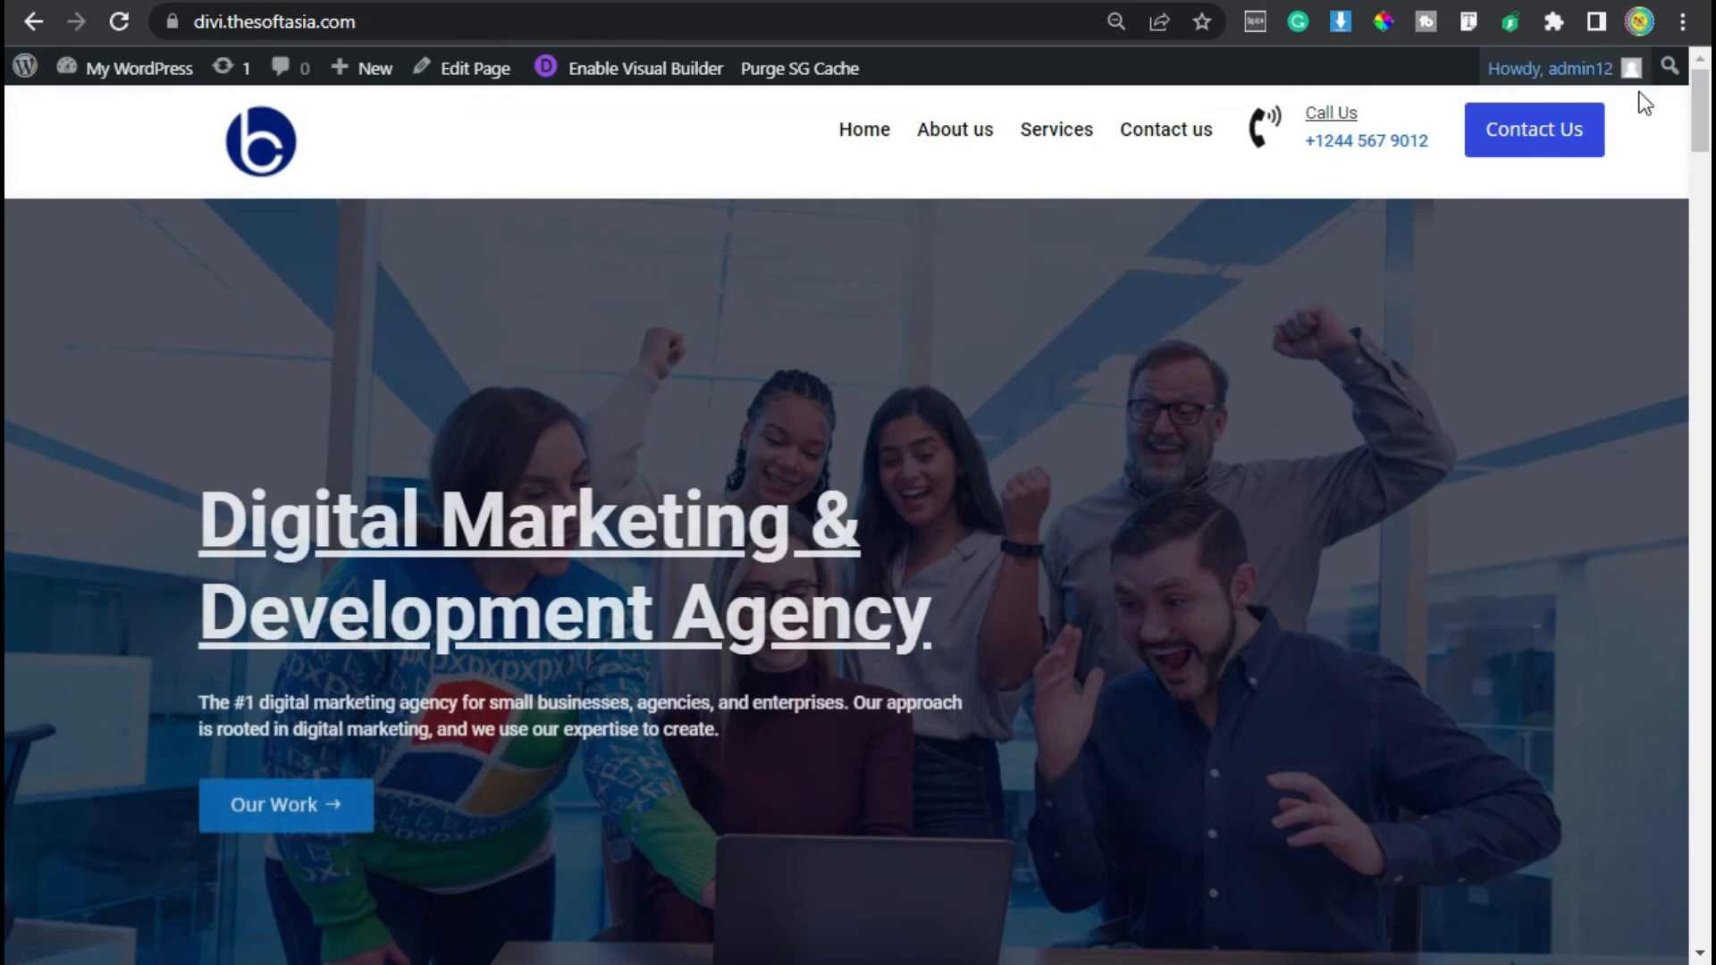
left_click_drag(1691, 95, 1696, 871)
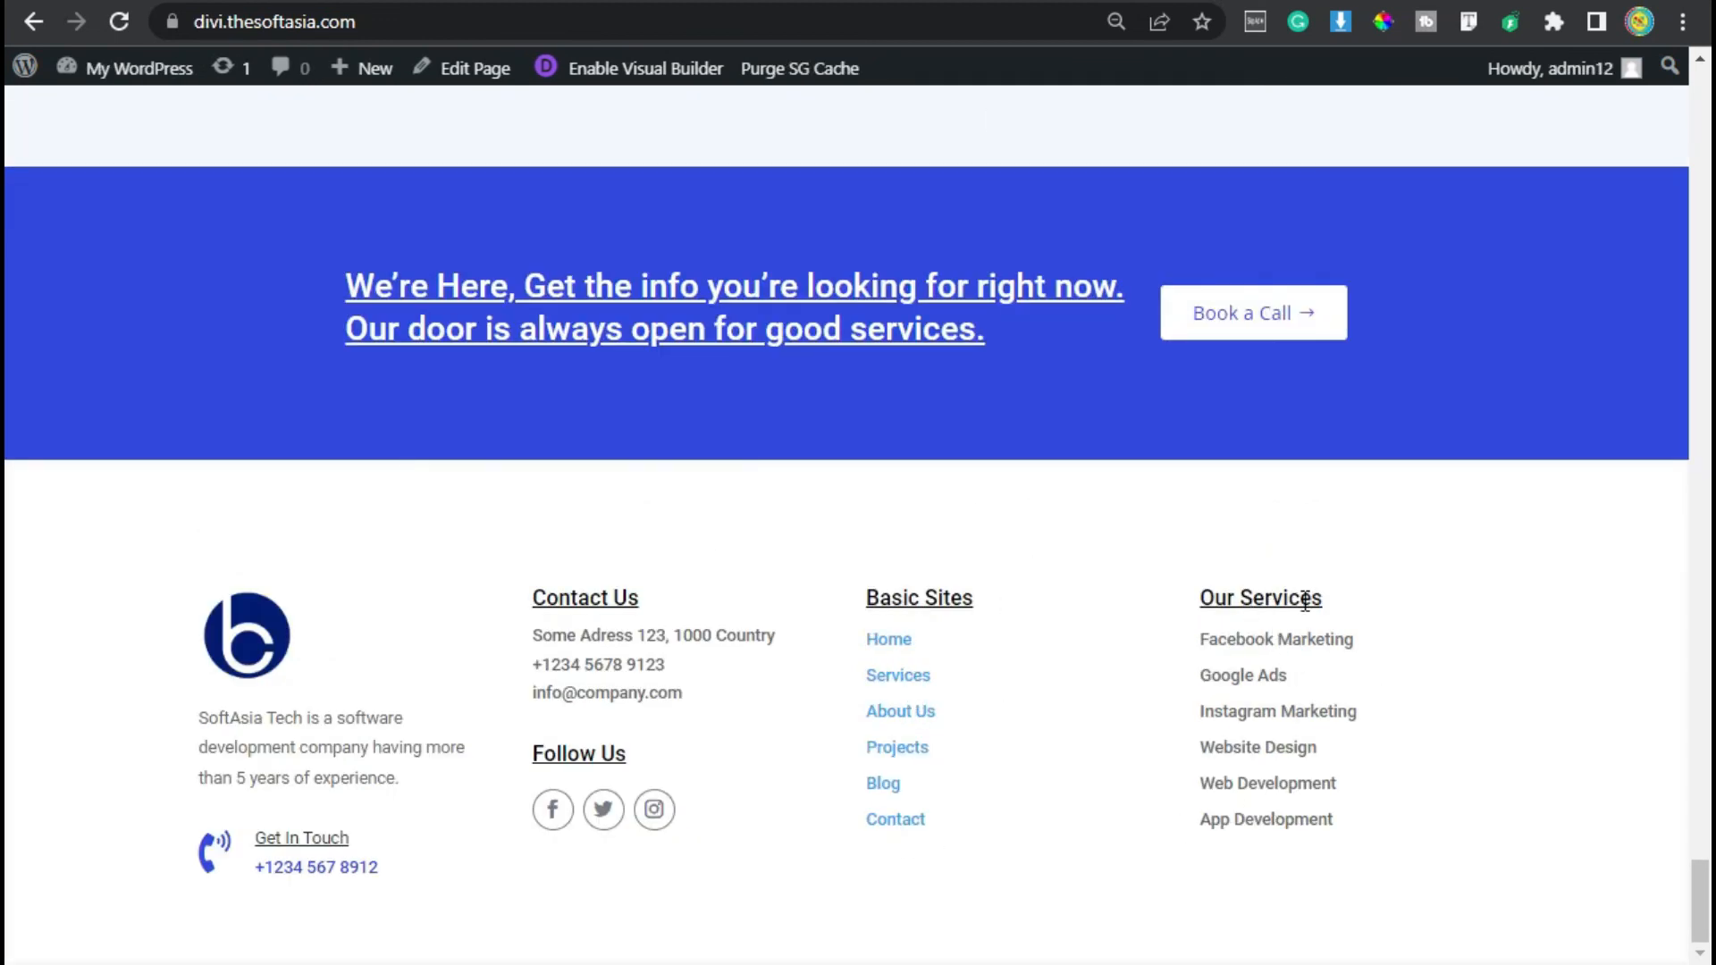
left_click_drag(711, 690, 543, 670)
left_click(624, 744)
key("ctrl+Tab")
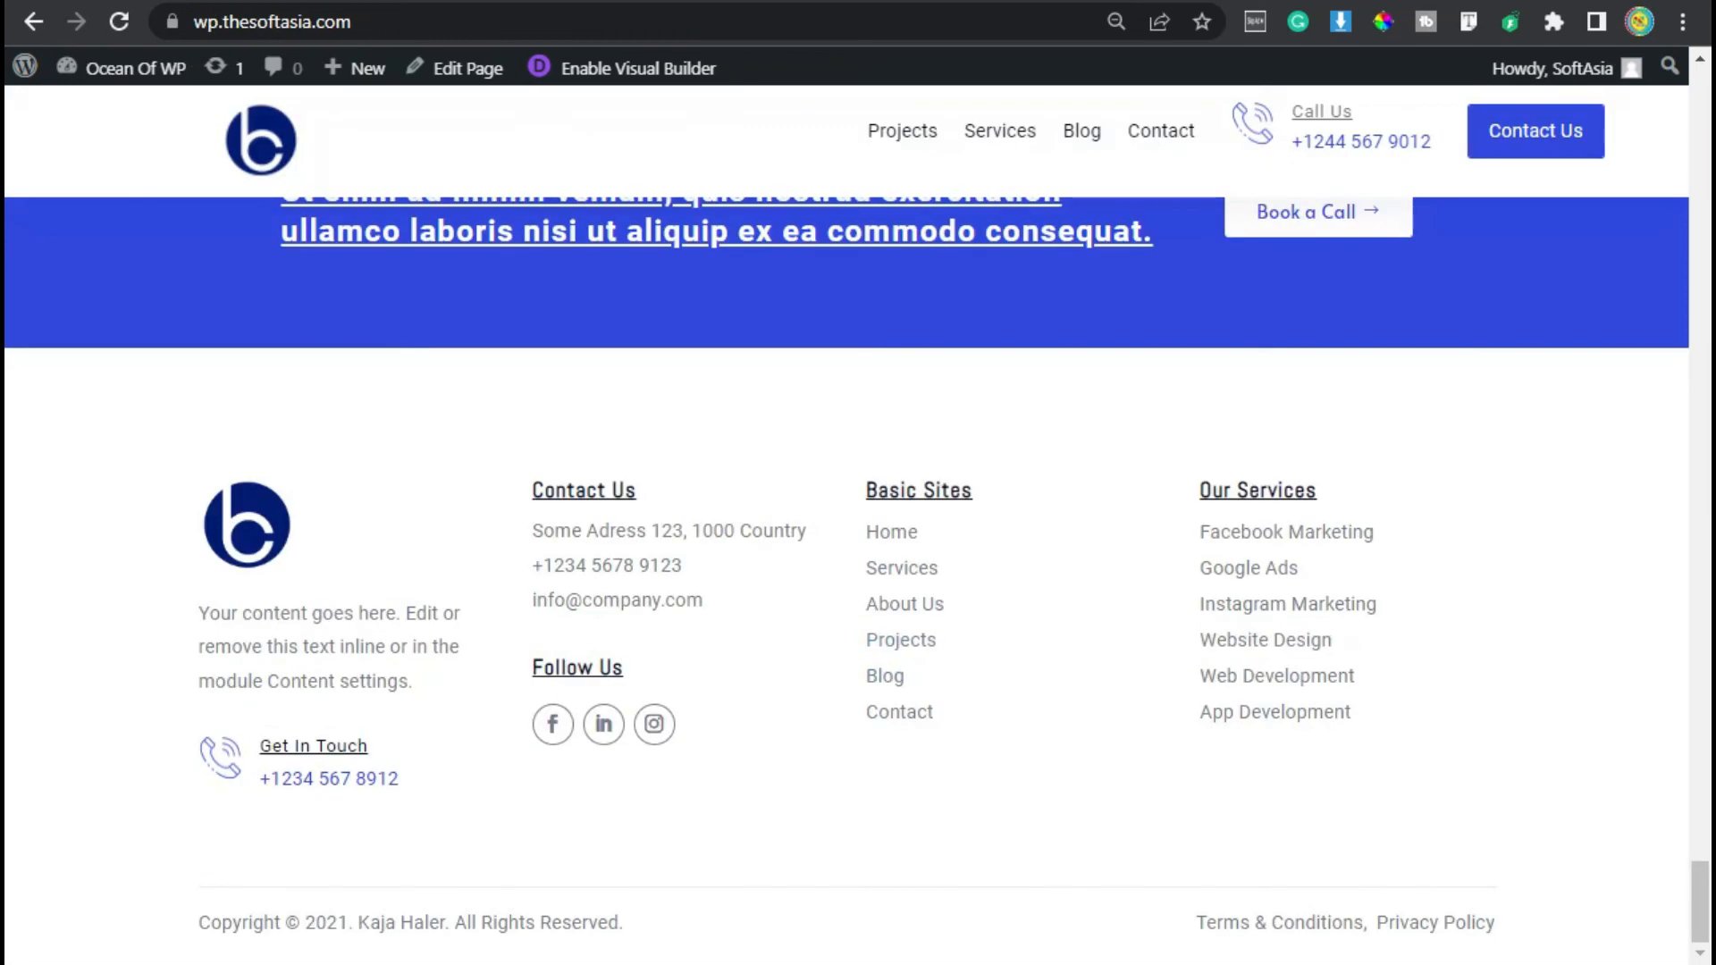
key("ctrl+Tab")
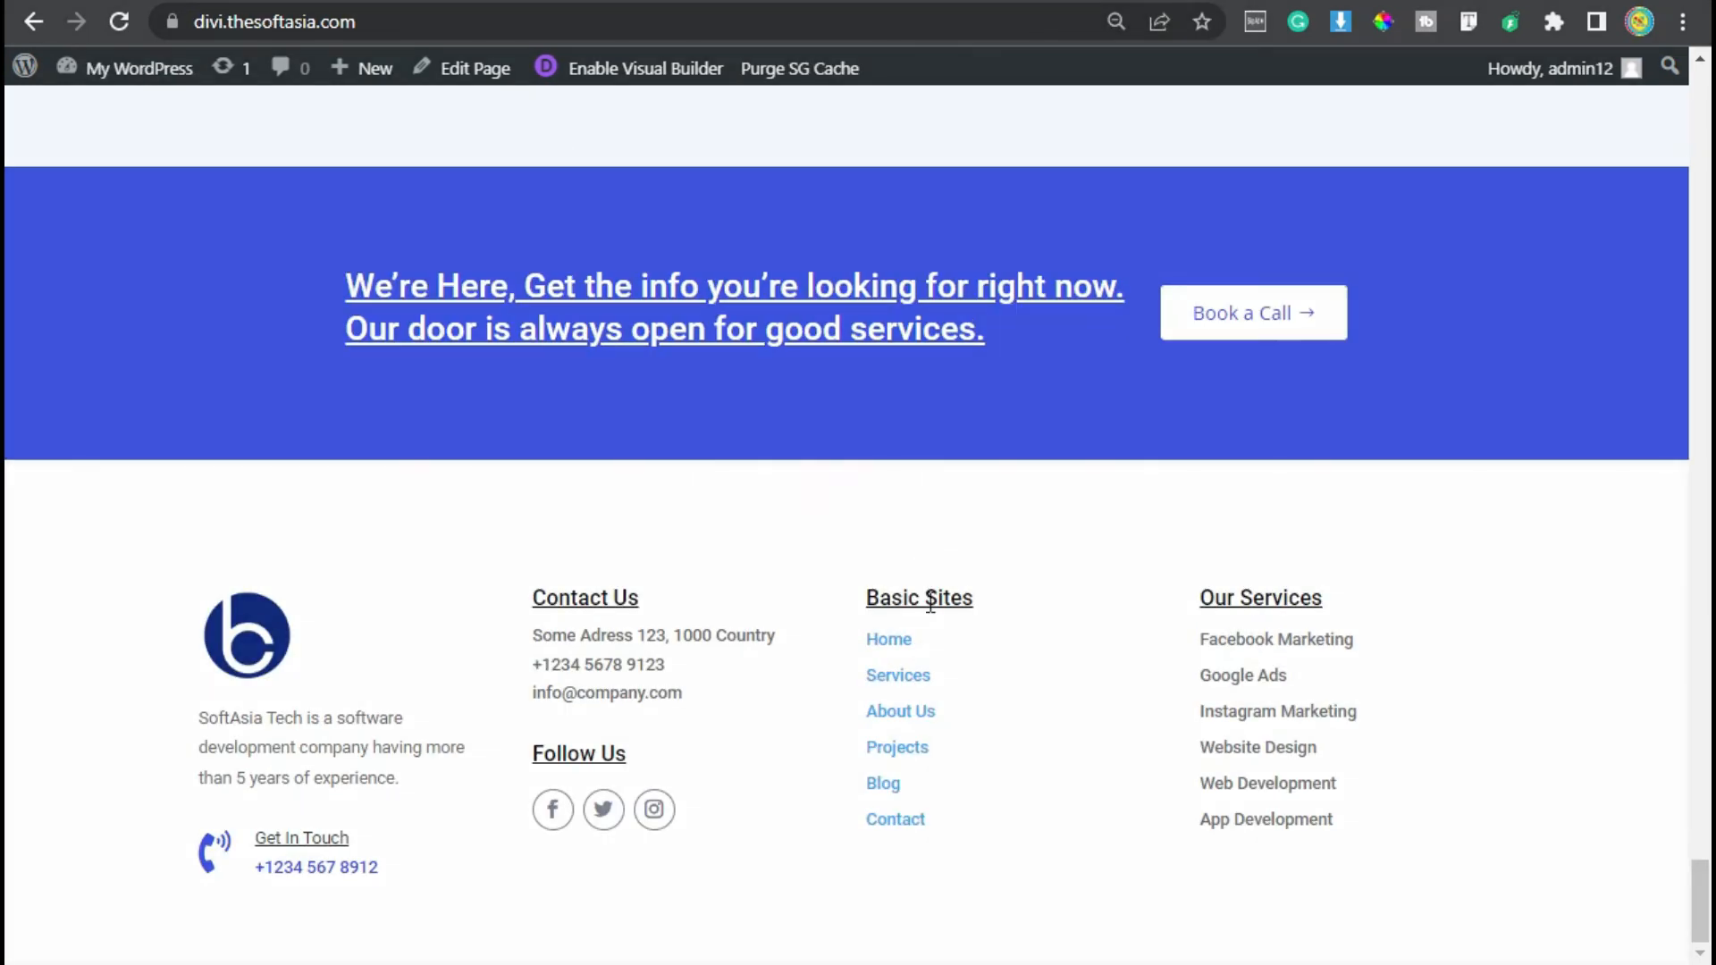